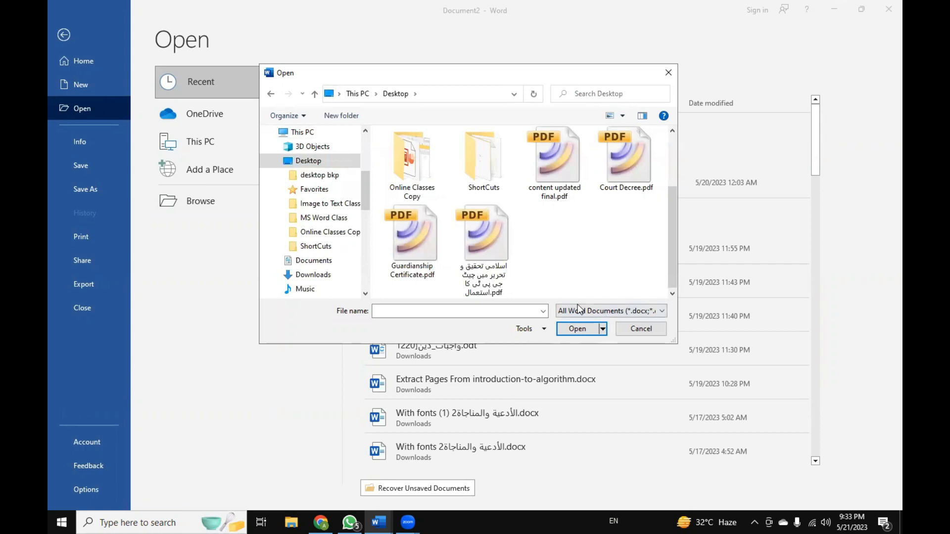
Dismiss the Open dialog and open the thesis document ending in "301122 for pring.docx" from File Explorer.
left_click(633, 335)
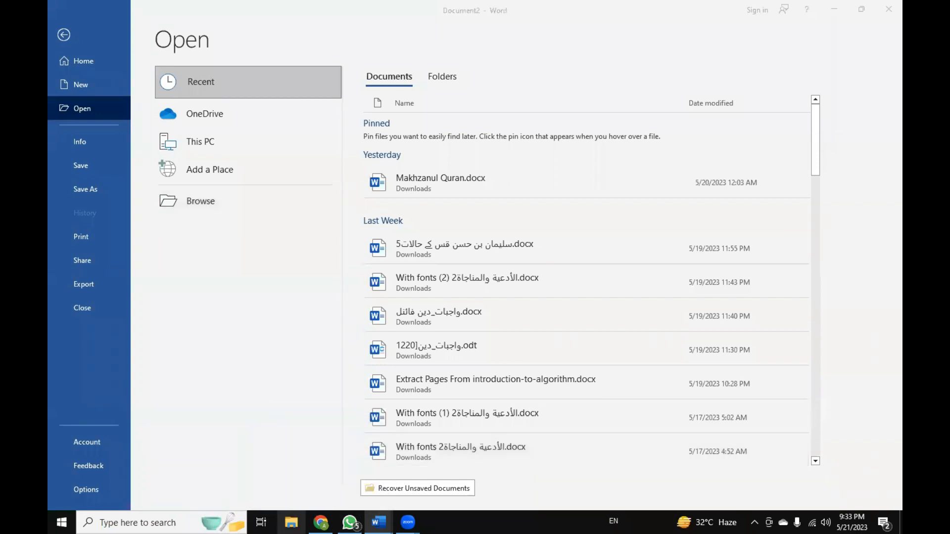
left_click(291, 523)
left_click(113, 254)
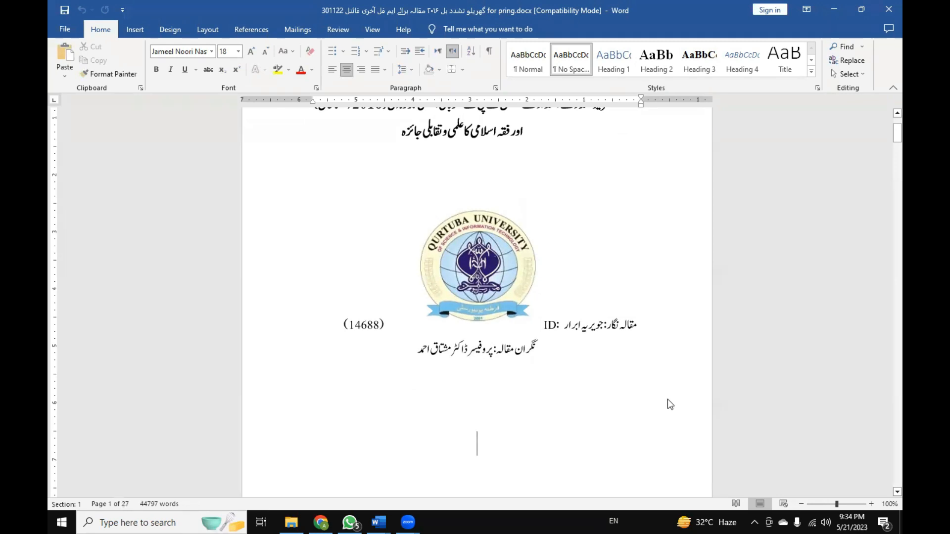
Look through the thesis from the title page past the declaration, dedication and acknowledgements to the Introduction and Research Review.
scroll(637, 392, "up", 1)
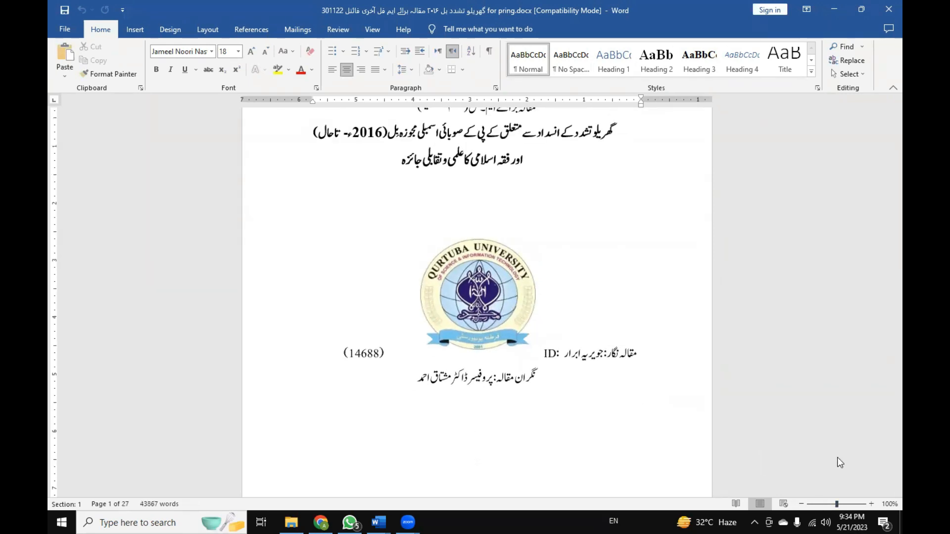
scroll(657, 395, "down", 15)
scroll(659, 401, "down", 14)
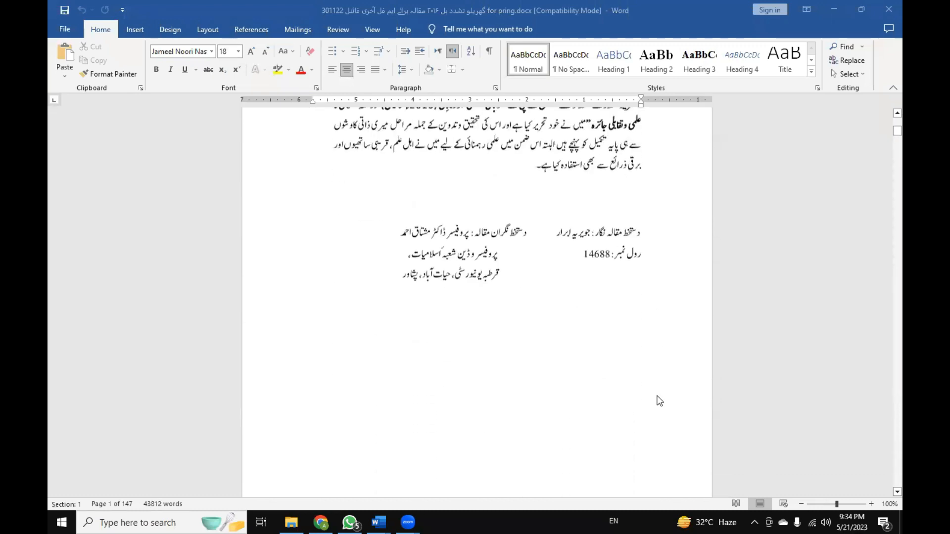
scroll(660, 401, "down", 10)
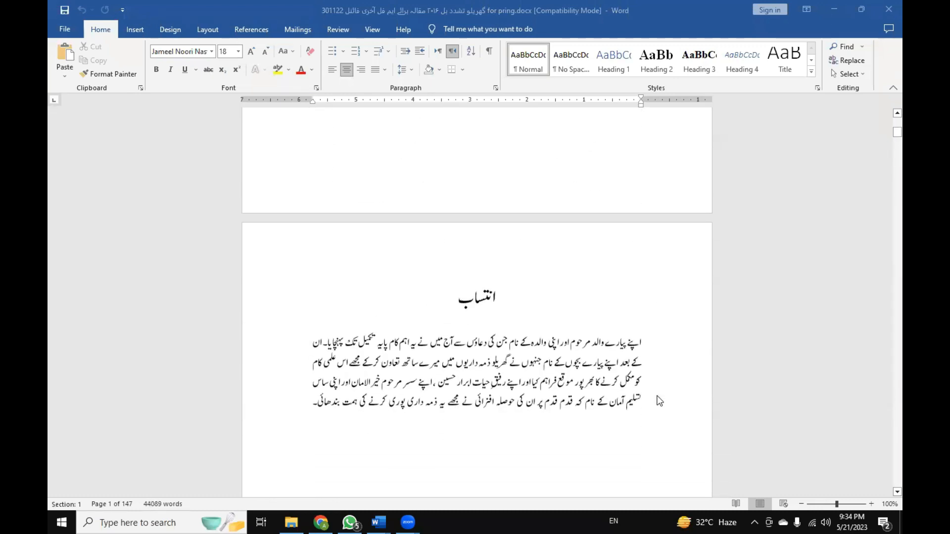
scroll(659, 400, "down", 12)
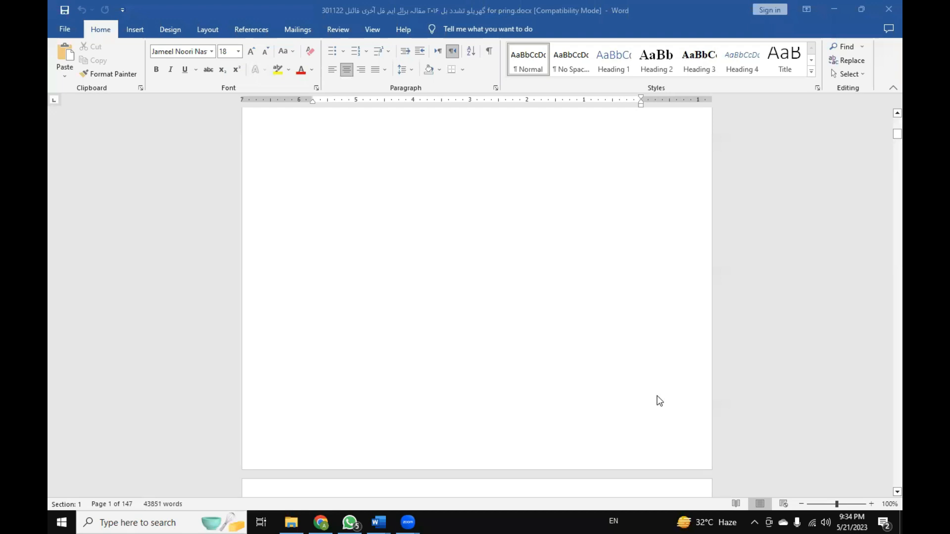
scroll(659, 401, "down", 8)
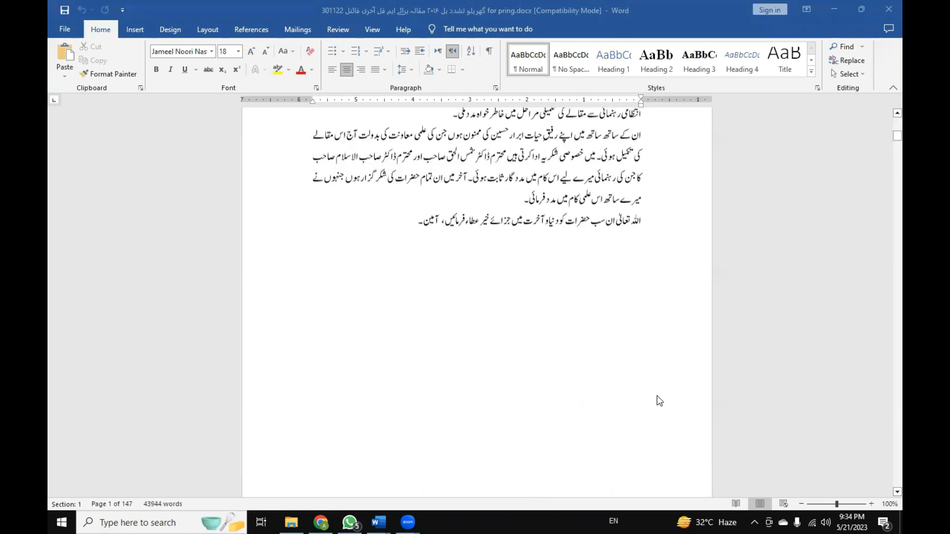
scroll(452, 294, "down", 10)
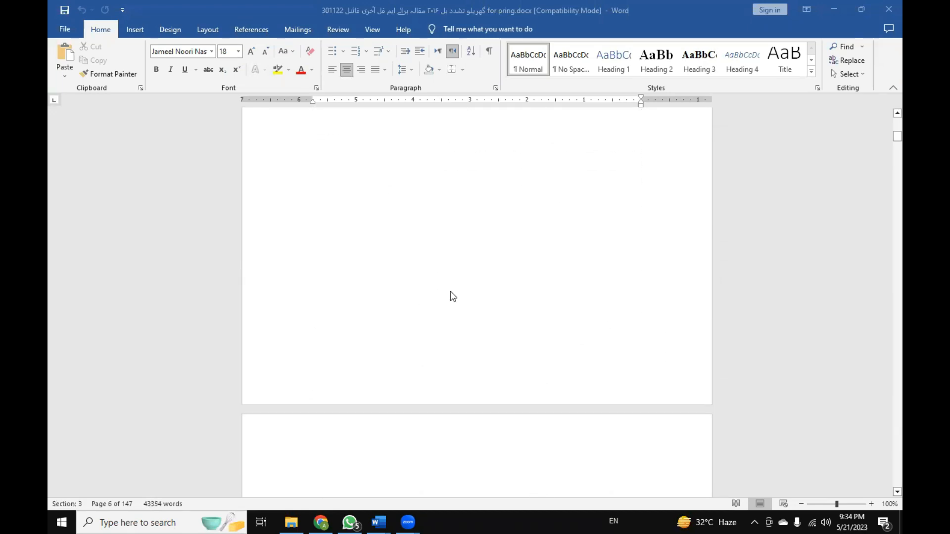
scroll(450, 291, "down", 10)
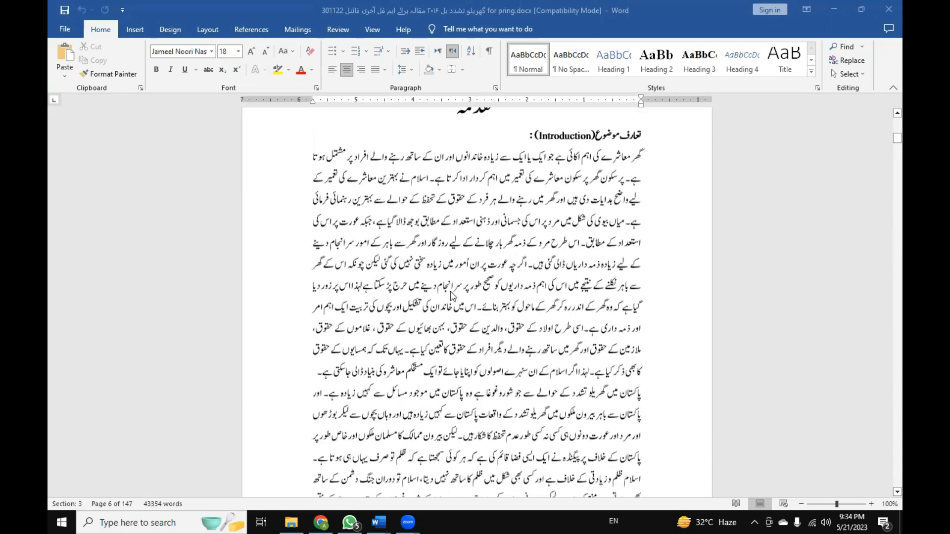
scroll(452, 295, "down", 10)
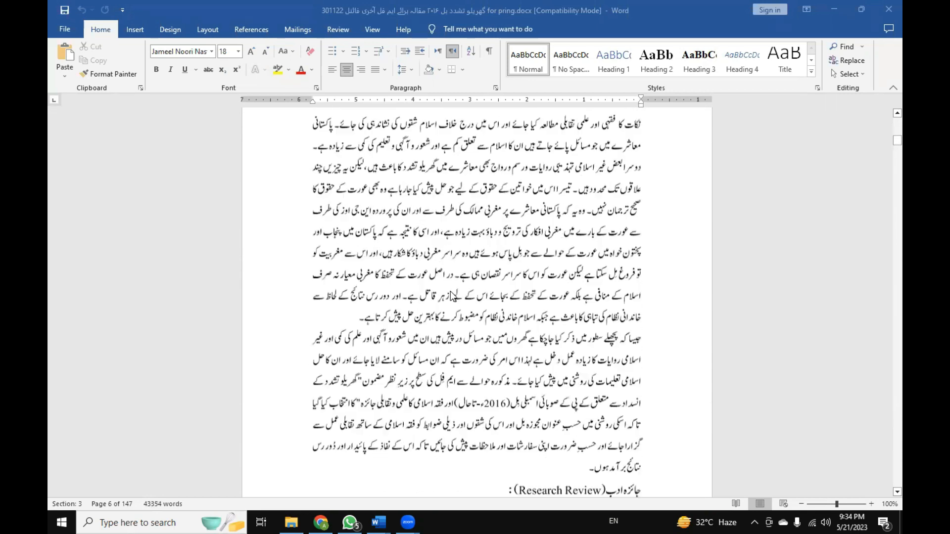
scroll(451, 295, "down", 10)
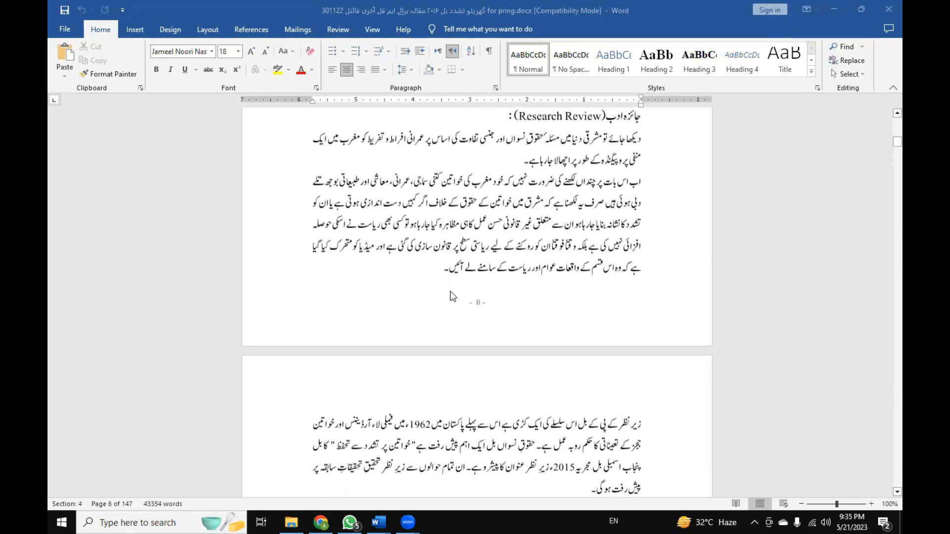
Examine the Roman-numeral page numbers in the footers from the Introduction through the chapter outline and contents pages.
scroll(451, 296, "up", 20)
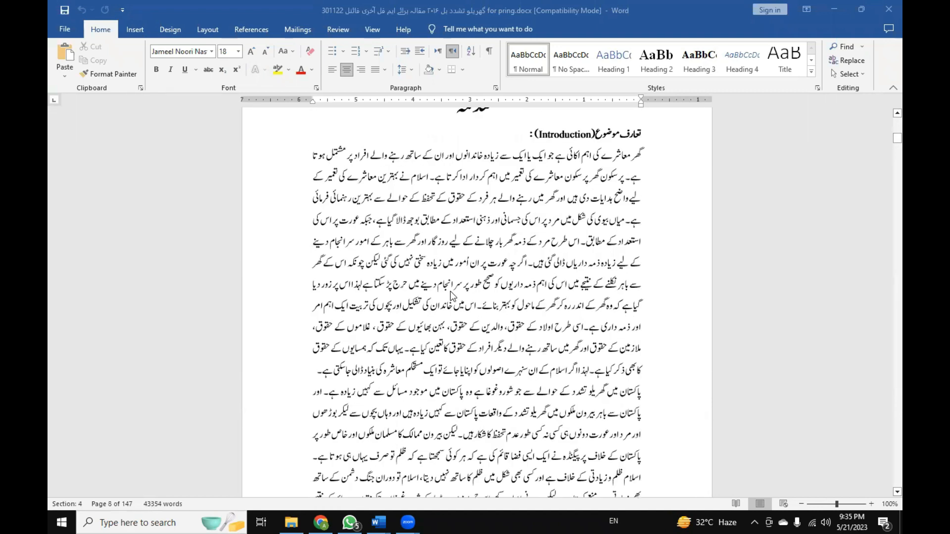
scroll(454, 296, "down", 20)
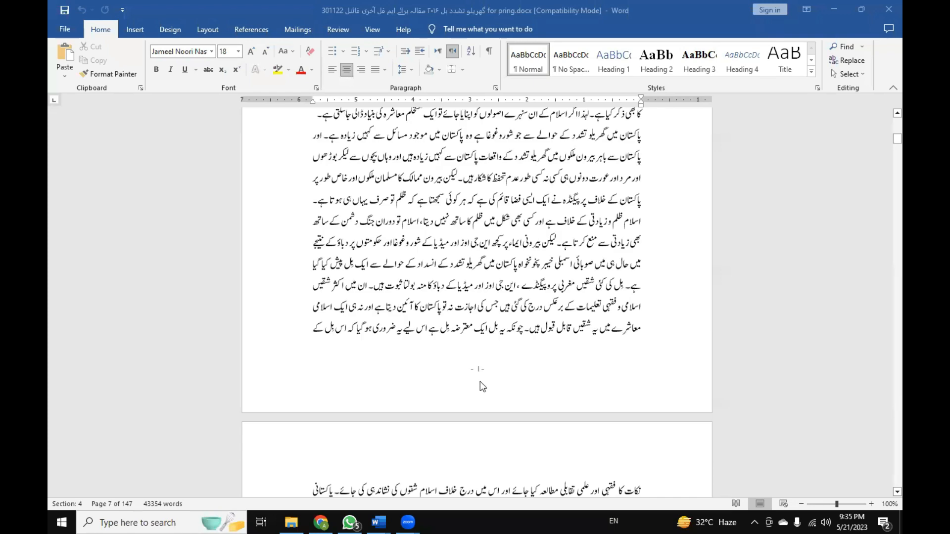
scroll(480, 384, "down", 10)
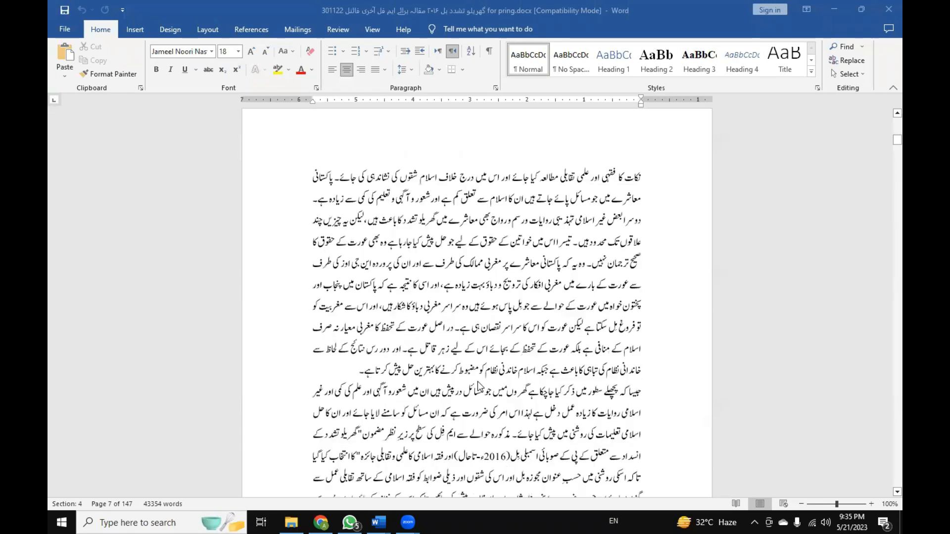
scroll(479, 386, "down", 15)
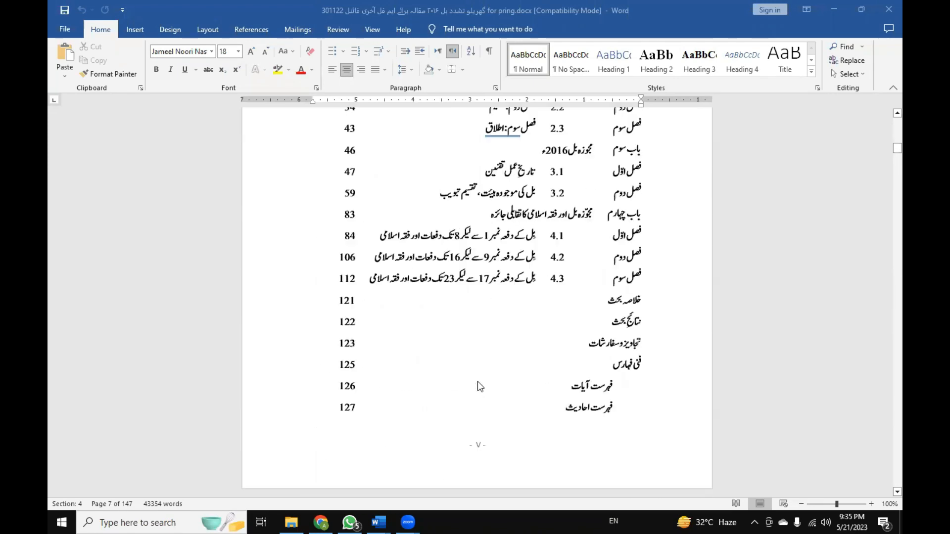
scroll(477, 383, "down", 12)
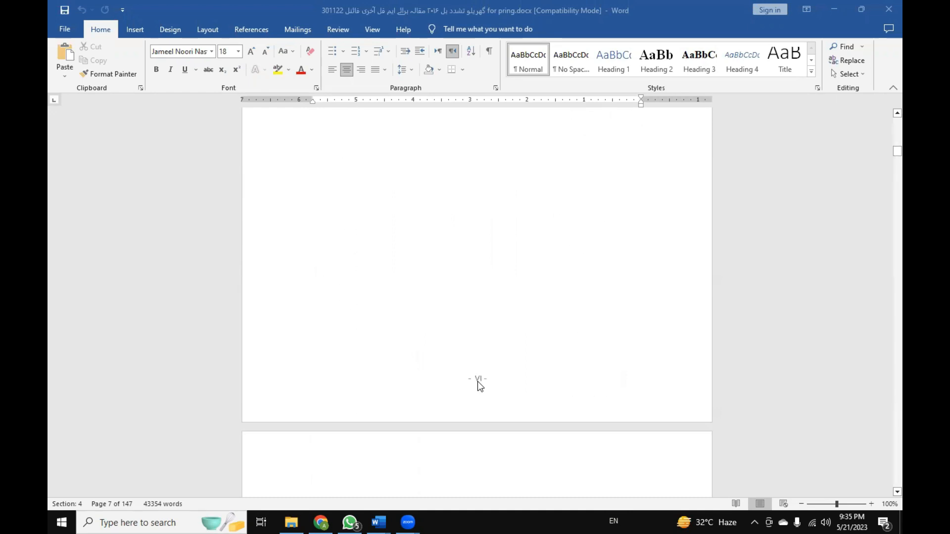
scroll(478, 385, "up", 15)
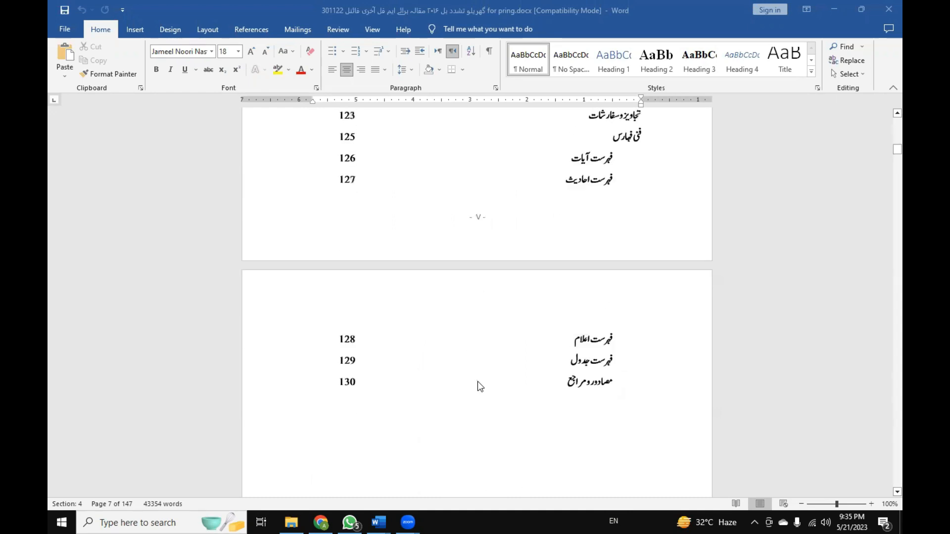
scroll(477, 381, "up", 15)
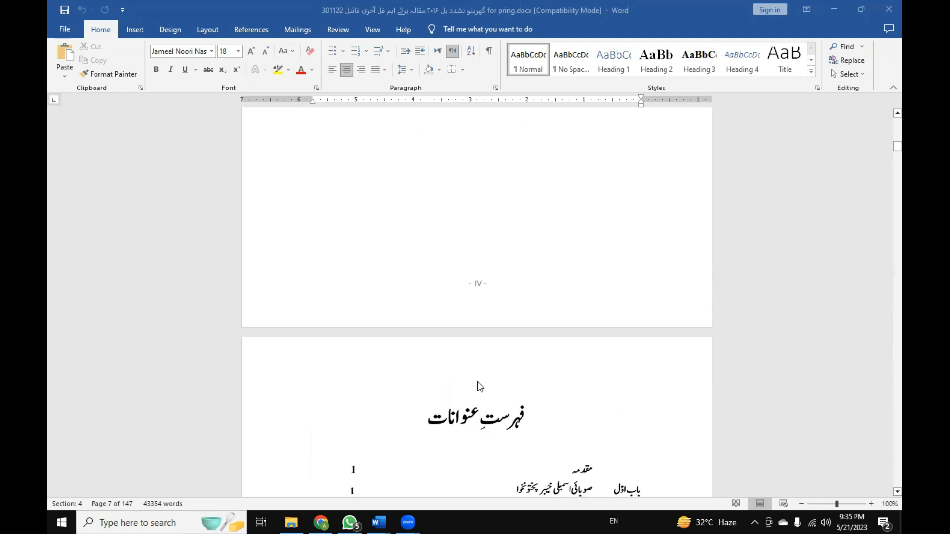
scroll(480, 383, "up", 8)
scroll(480, 382, "up", 15)
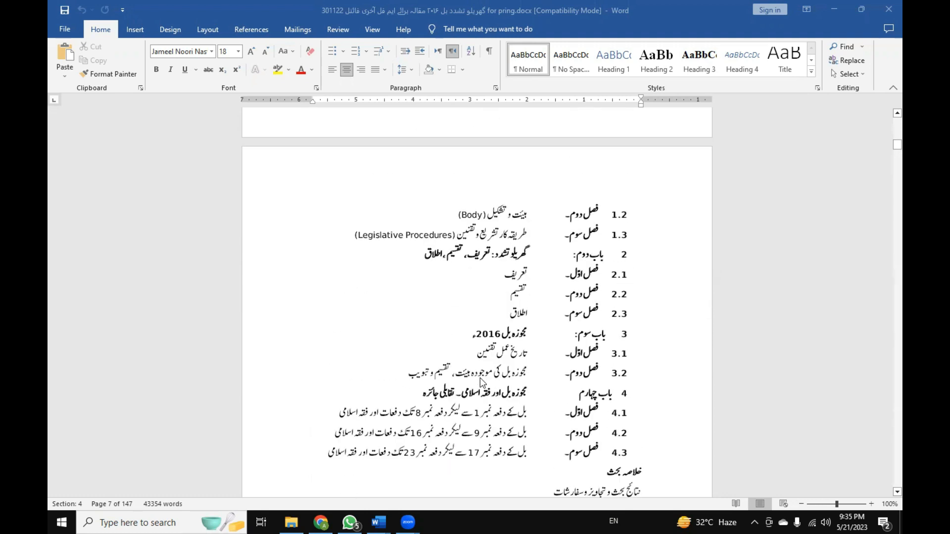
scroll(480, 378, "up", 20)
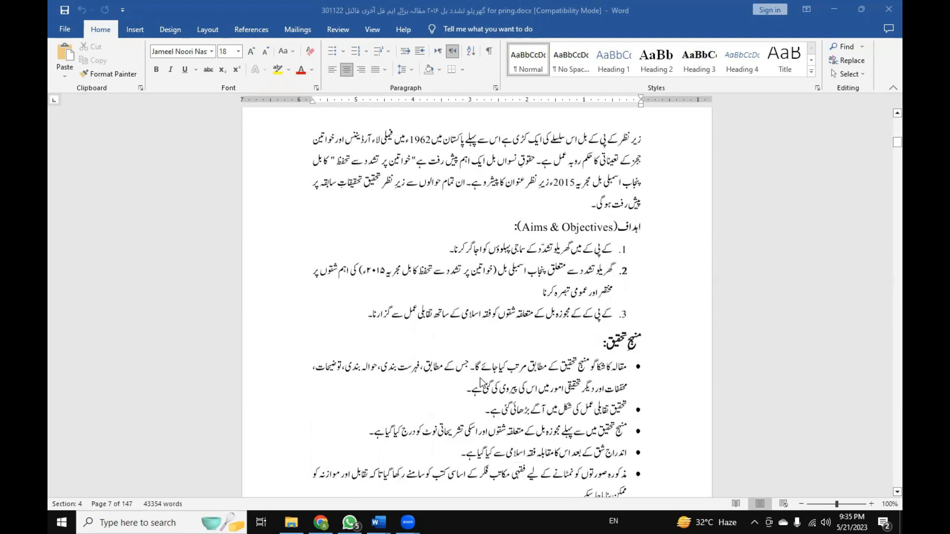
scroll(480, 381, "down", 20)
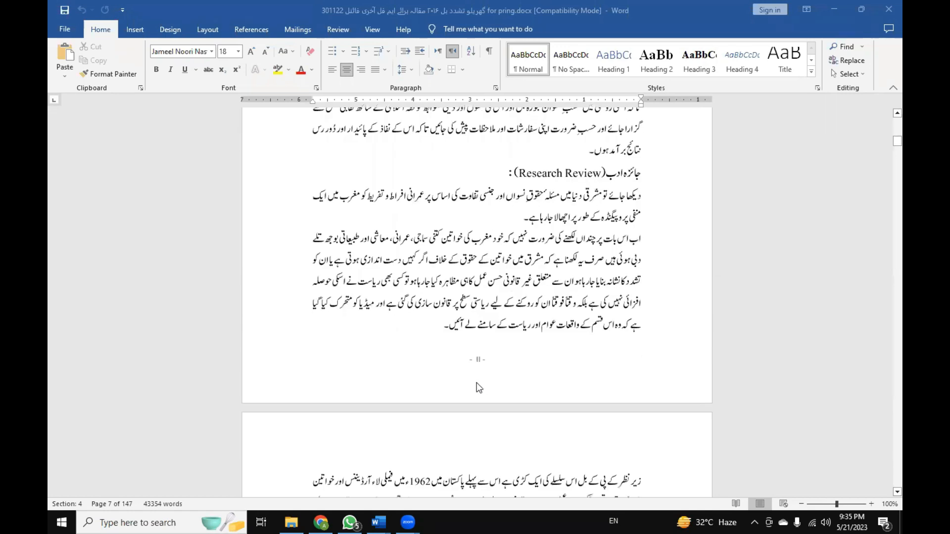
scroll(475, 388, "down", 5)
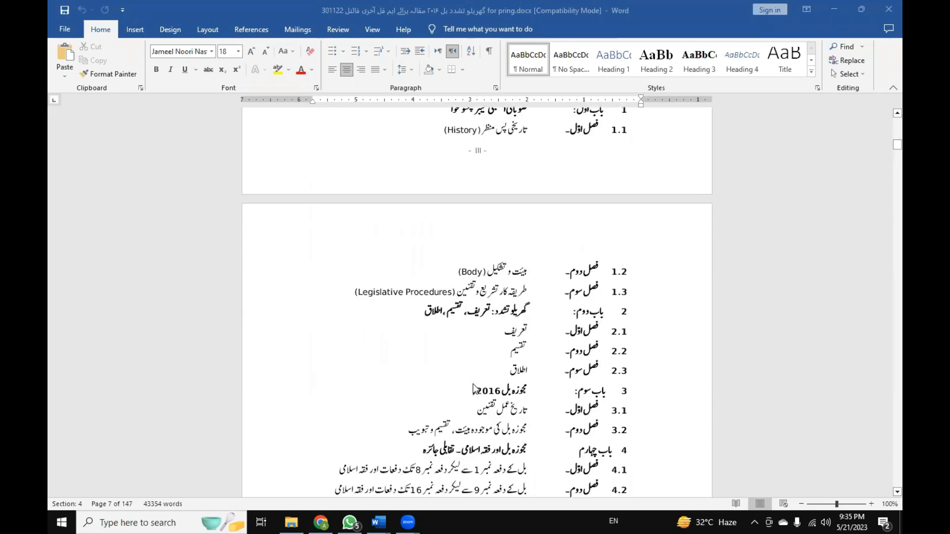
scroll(473, 389, "down", 5)
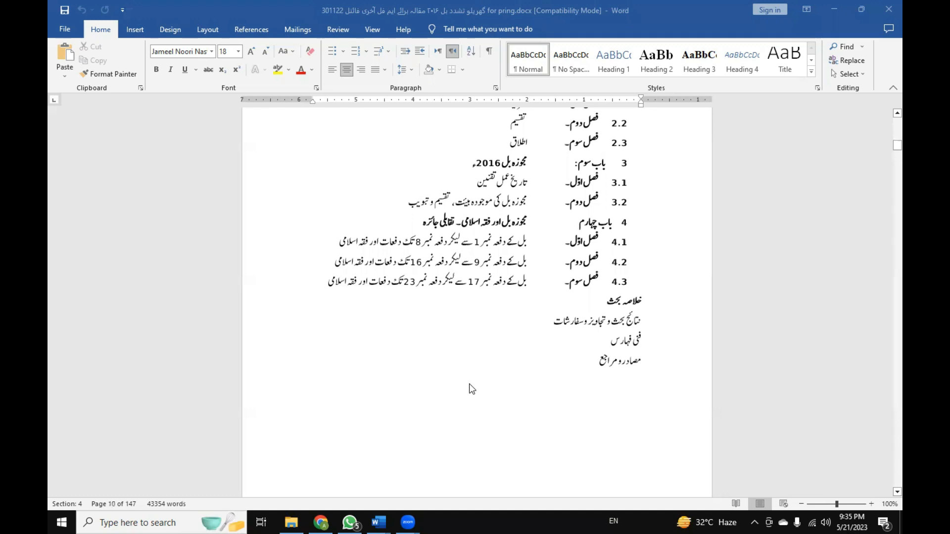
scroll(472, 389, "down", 2)
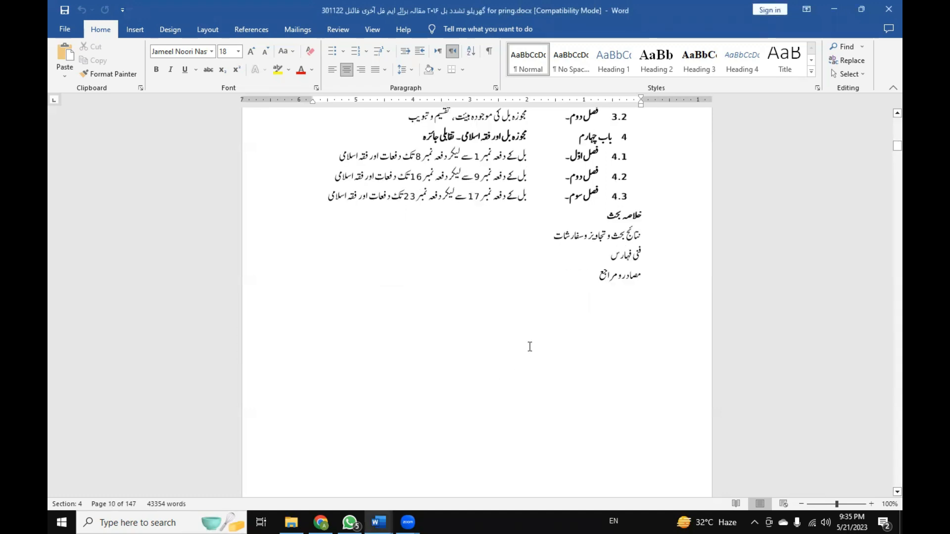
Review the chapter outline with sections 1.1 to 4.3 and continue to the table of contents page.
scroll(528, 346, "up", 4)
scroll(529, 347, "up", 1)
left_click(503, 357)
scroll(502, 357, "down", 5)
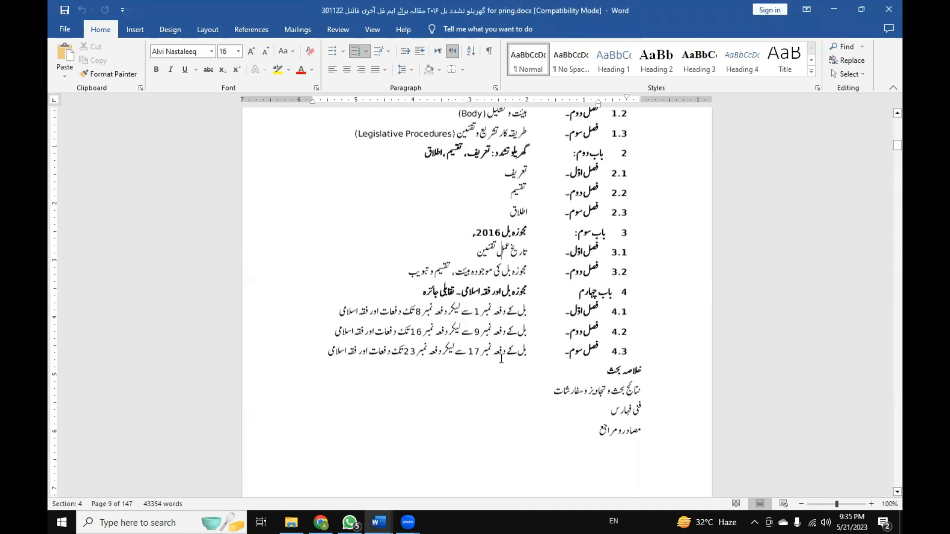
left_click(501, 358)
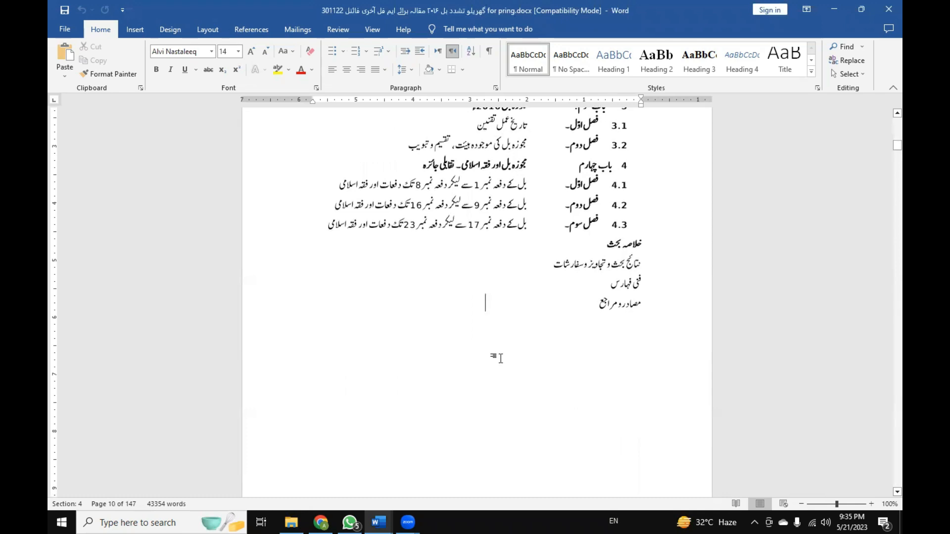
scroll(500, 358, "up", 5)
scroll(501, 358, "down", 2)
scroll(501, 358, "down", 6)
scroll(500, 358, "up", 3)
scroll(500, 358, "down", 14)
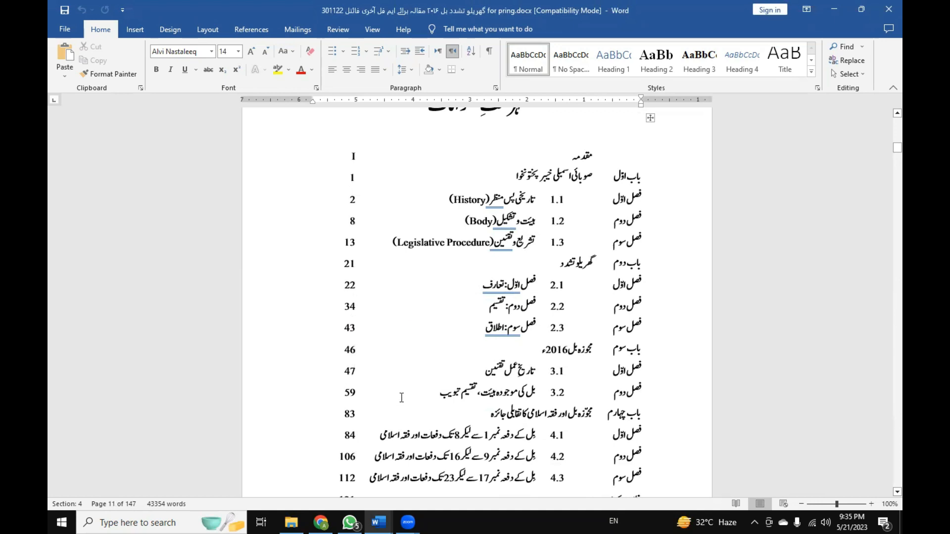
Inspect the page-number entries in the table of contents and check which bookmarks they link to.
scroll(401, 398, "up", 1)
left_click(357, 329)
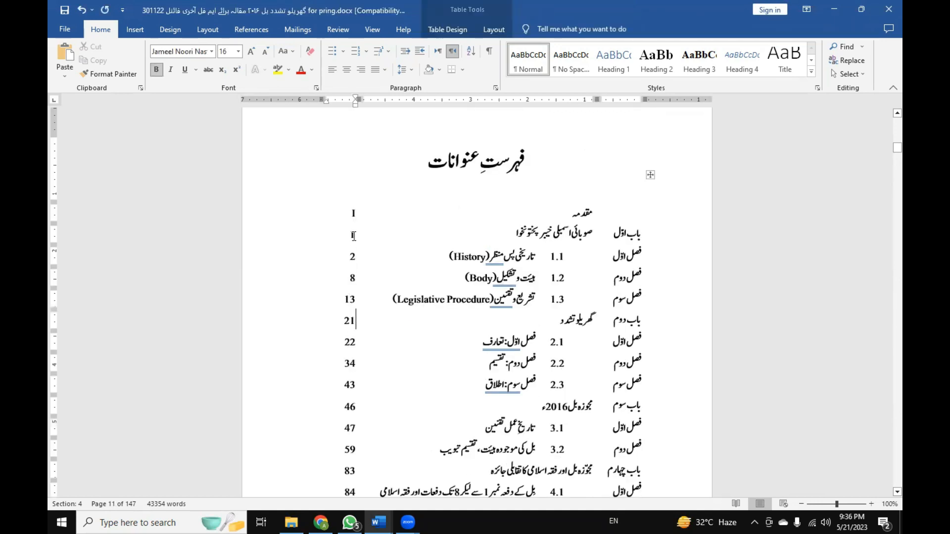
left_click(354, 214)
scroll(352, 345, "down", 3)
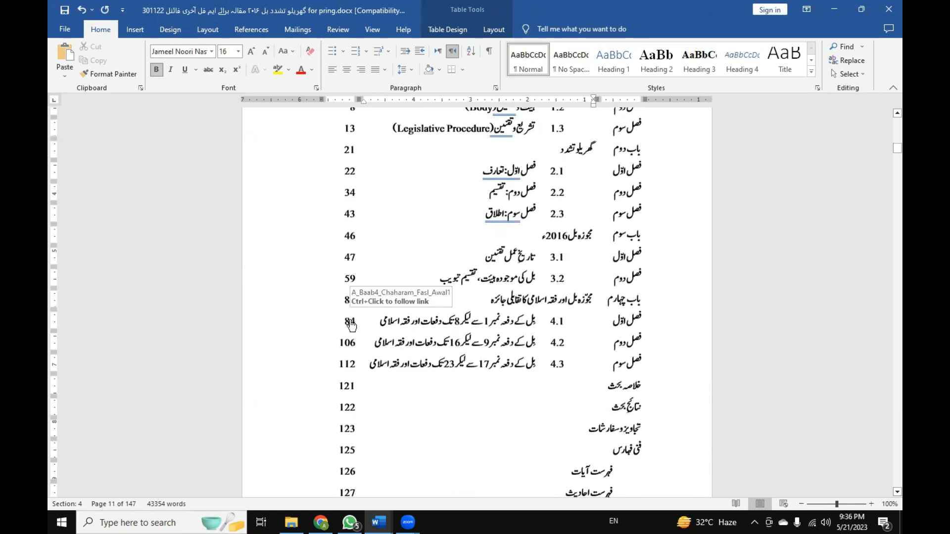
scroll(352, 325, "down", 8)
left_click(351, 241)
scroll(351, 294, "up", 20)
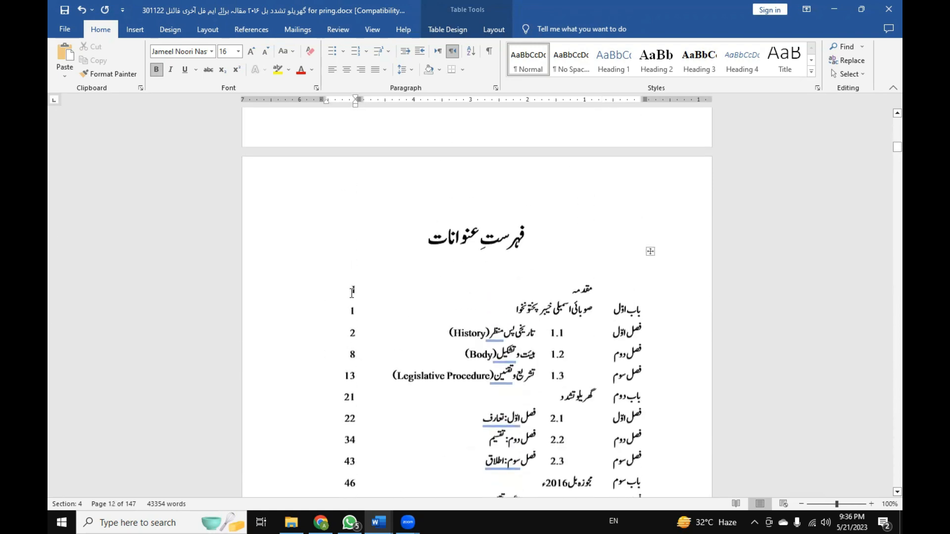
Select the whole page-number column of the contents table, from I to 130, and check the commands available for it.
left_click(350, 296, "shift")
scroll(356, 310, "down", 1)
scroll(357, 315, "down", 15)
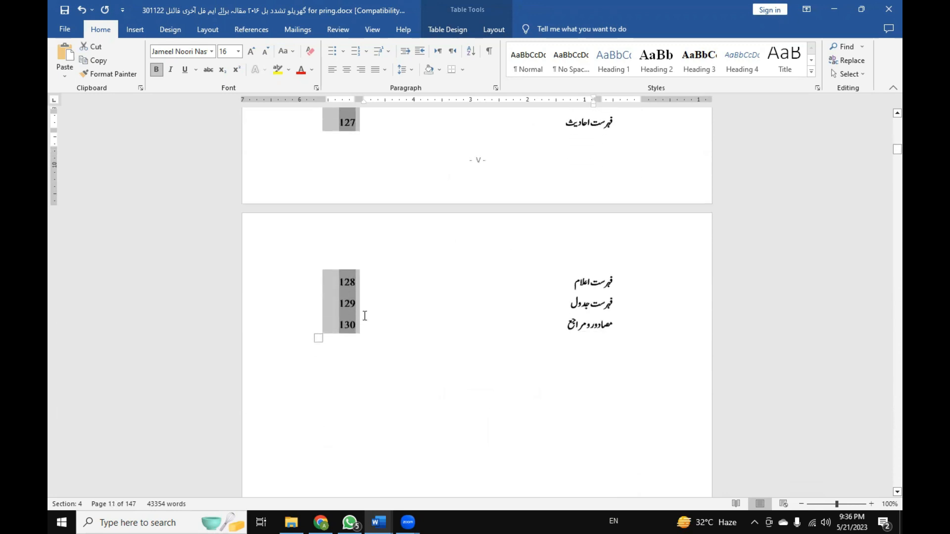
scroll(325, 329, "up", 16)
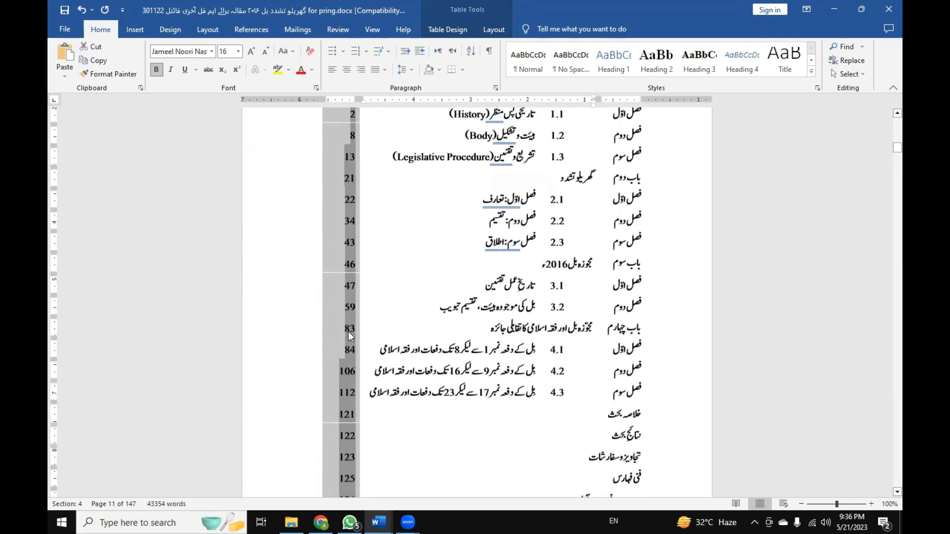
right_click(349, 331)
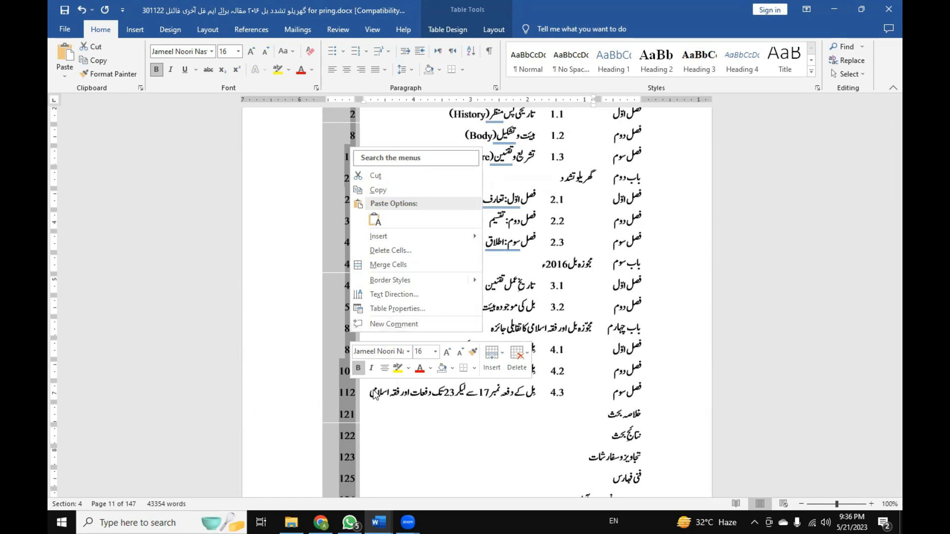
Update the page-number field of the first chapter (باب اوّل) entry in the table of contents.
scroll(352, 407, "down", 10)
double_click(345, 410)
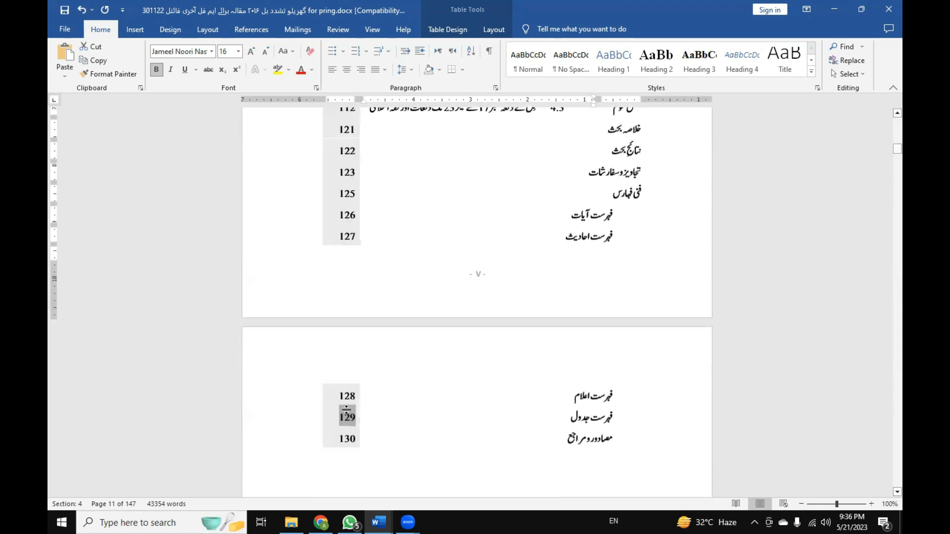
left_click_drag(346, 410, 348, 394)
right_click(349, 394)
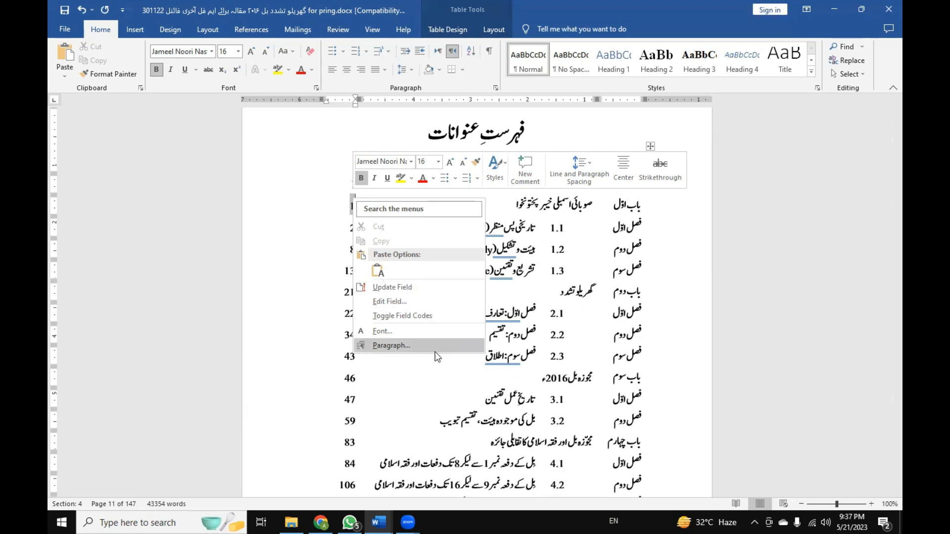
left_click(453, 289)
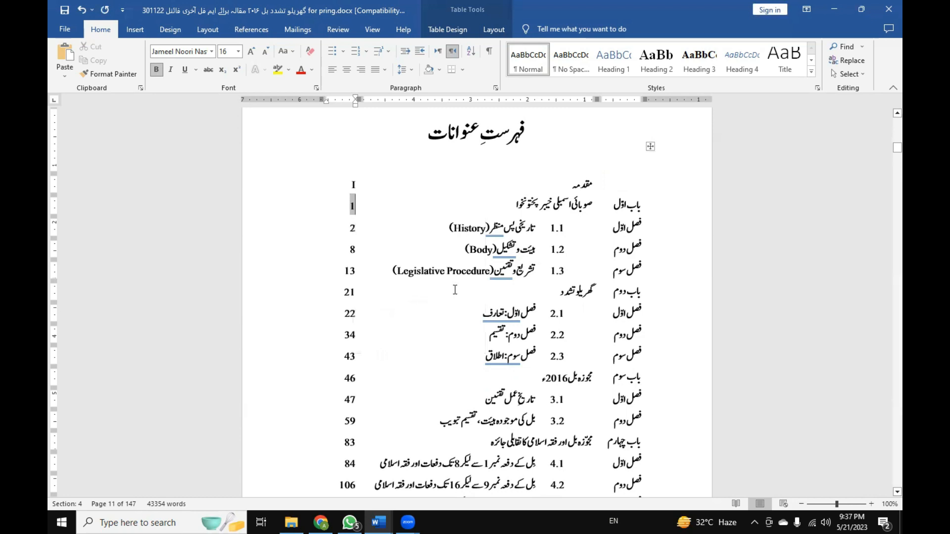
double_click(352, 205)
Insert a page break just above the section 1.1 heading, فصل اوّل (History).
scroll(380, 285, "down", 1)
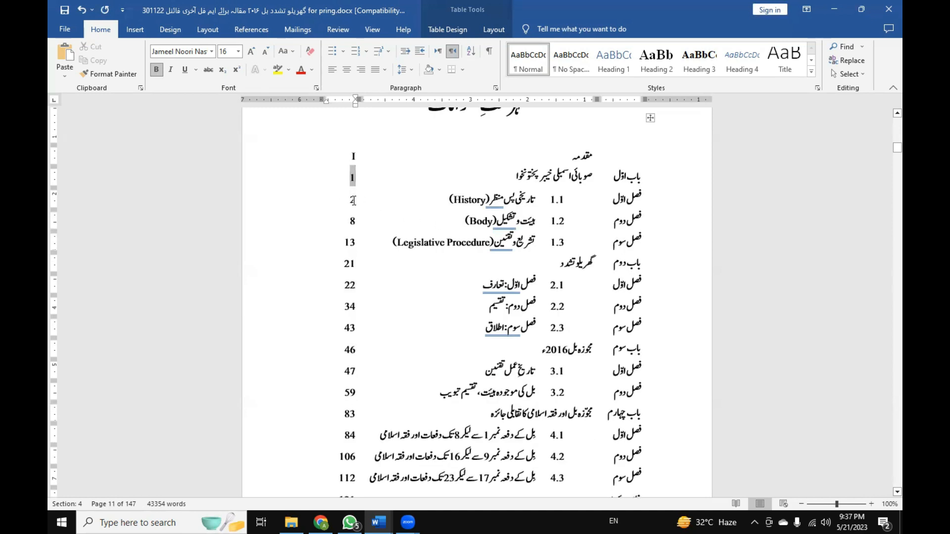
scroll(353, 223, "down", 1)
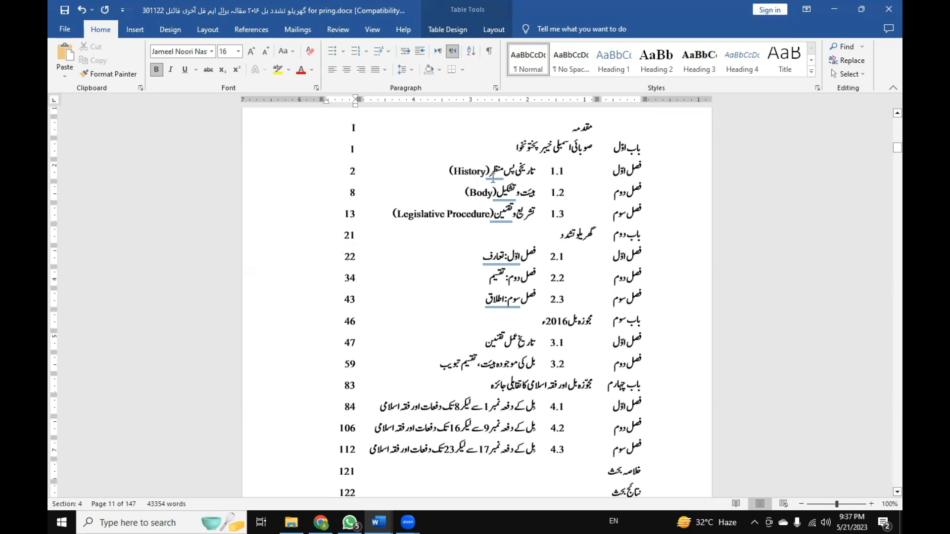
scroll(396, 335, "down", 15)
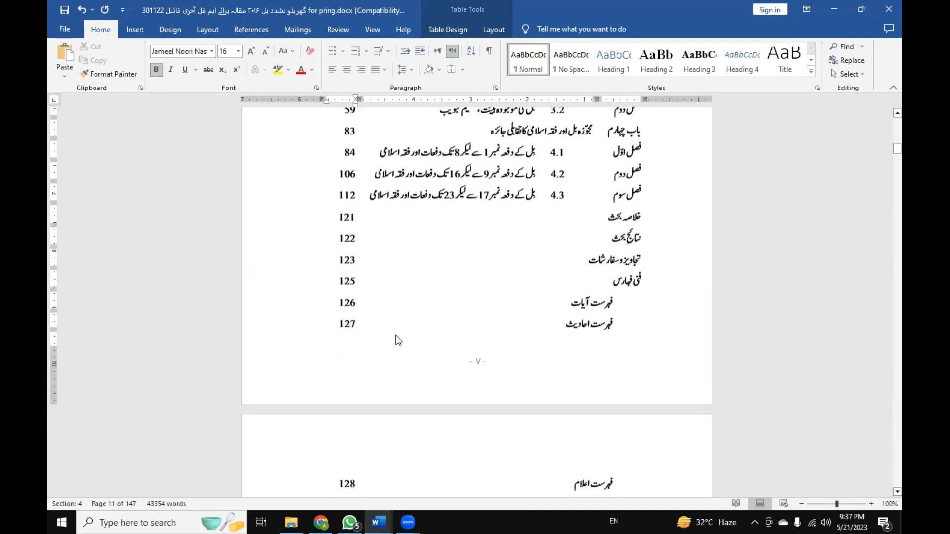
scroll(395, 335, "down", 20)
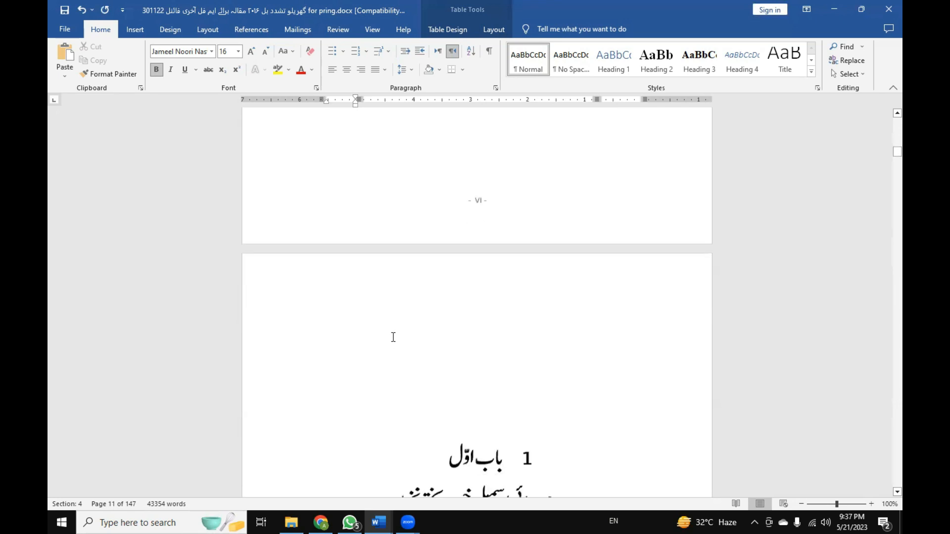
scroll(384, 340, "down", 15)
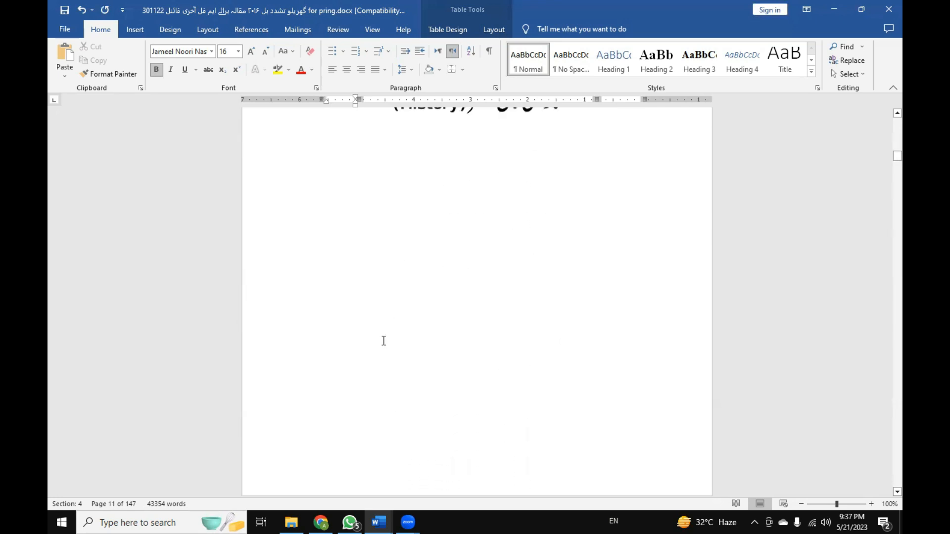
left_click(576, 303)
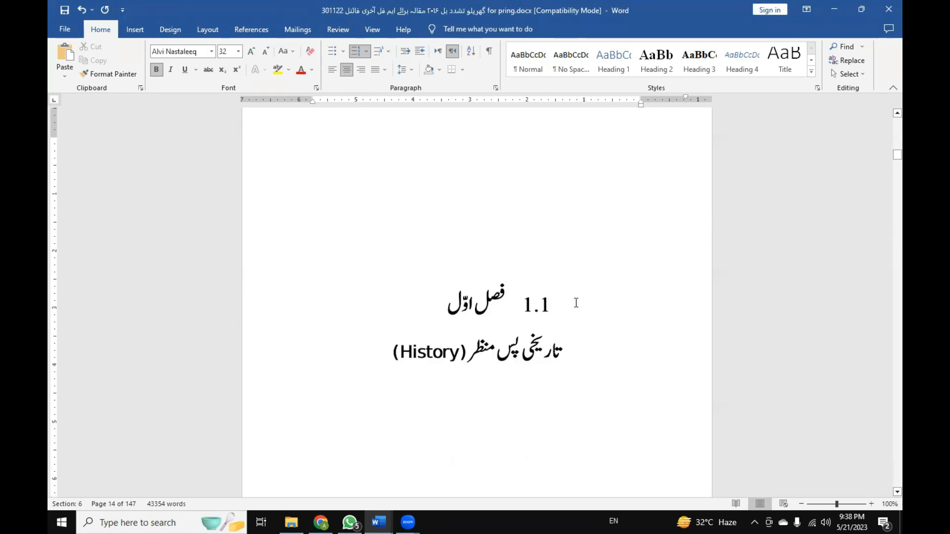
double_click(576, 302)
key("Up")
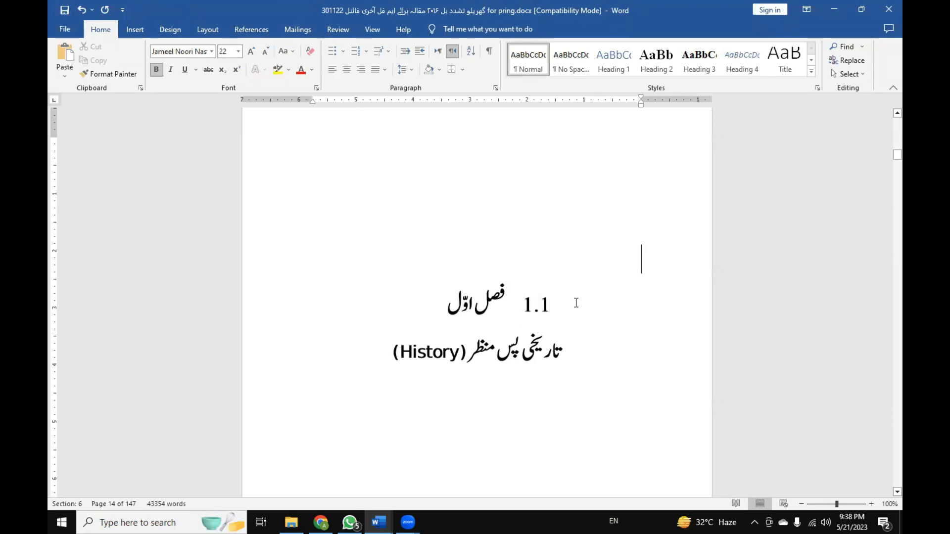
key("ctrl+Return")
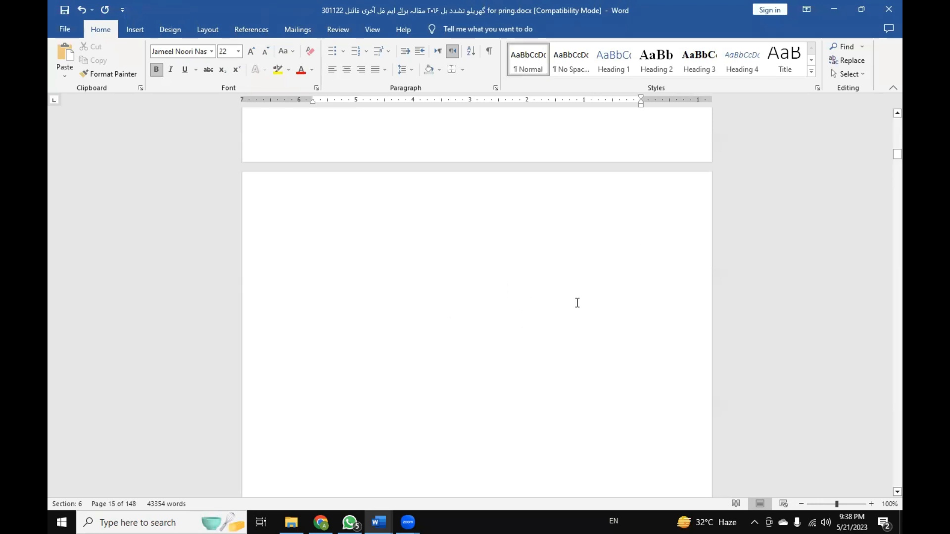
Update the page-number field of the section 1.1 (History) entry in the table of contents.
scroll(572, 306, "up", 8)
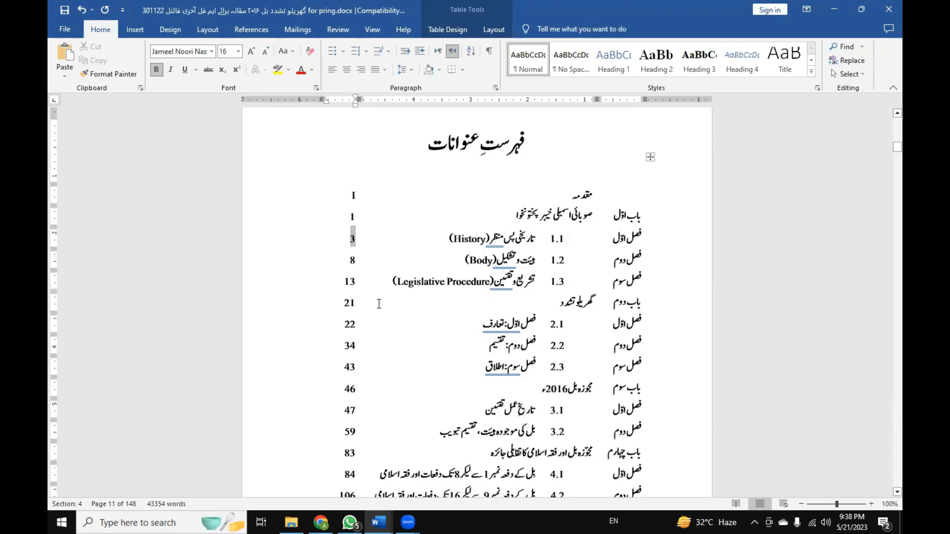
right_click(353, 239)
left_click(415, 328)
Examine the table of contents and its page-number entries after the section 1.1 update.
scroll(380, 283, "up", 5)
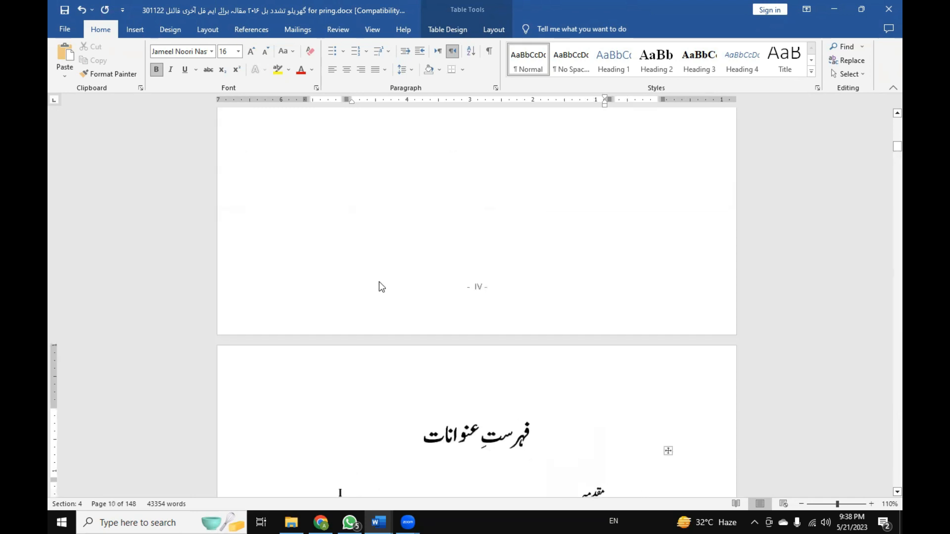
scroll(380, 283, "up", 1)
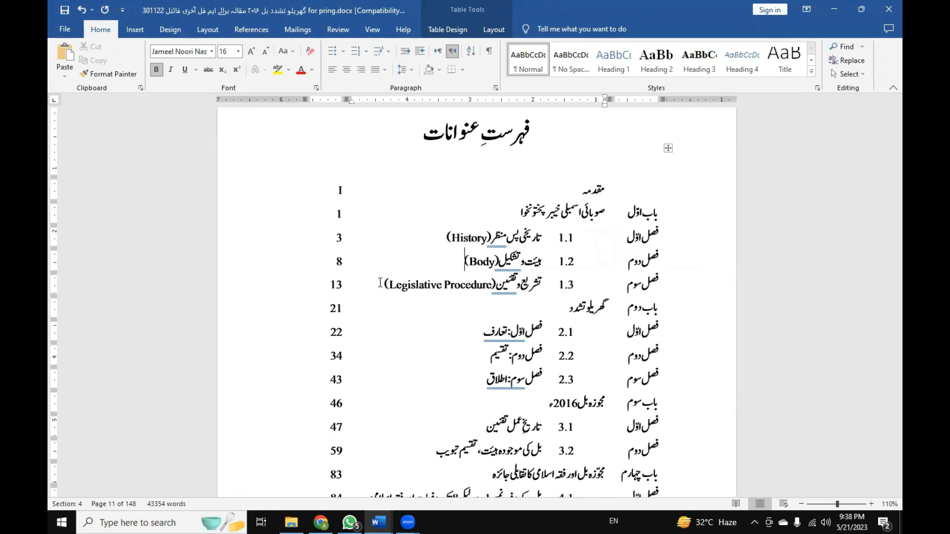
scroll(380, 283, "down", 15)
scroll(380, 282, "down", 5)
scroll(380, 282, "up", 7)
scroll(380, 282, "up", 12)
scroll(379, 283, "up", 4)
scroll(379, 284, "down", 20)
scroll(377, 283, "up", 10)
Review the thesis from the title page through the certificate, declaration and Introduction to the table of contents.
left_click_drag(896, 139, 881, 113)
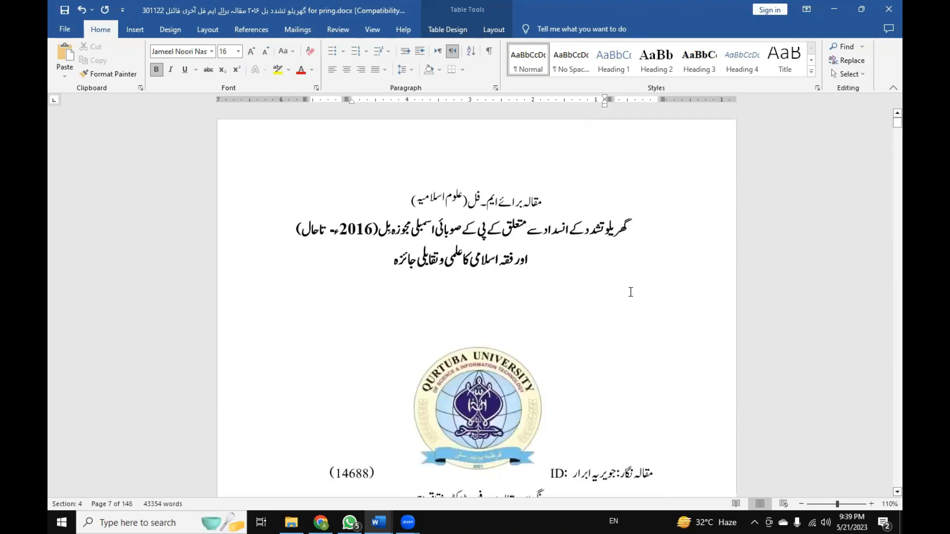
scroll(575, 311, "down", 10)
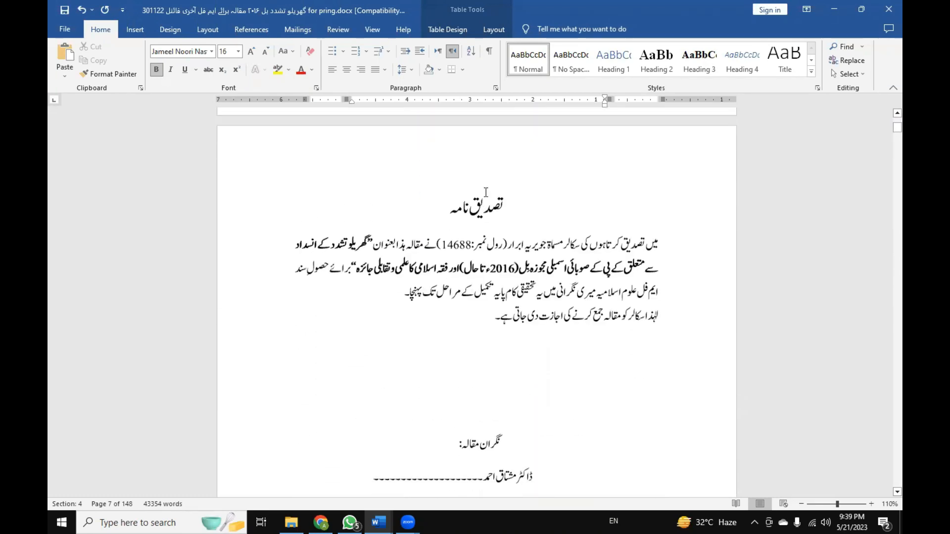
scroll(478, 206, "down", 5)
scroll(484, 248, "up", 6)
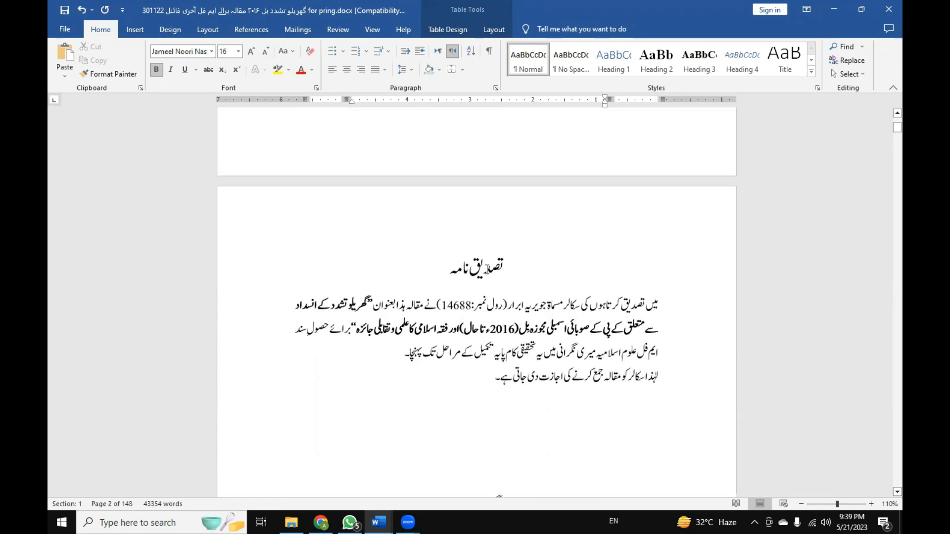
scroll(486, 269, "down", 15)
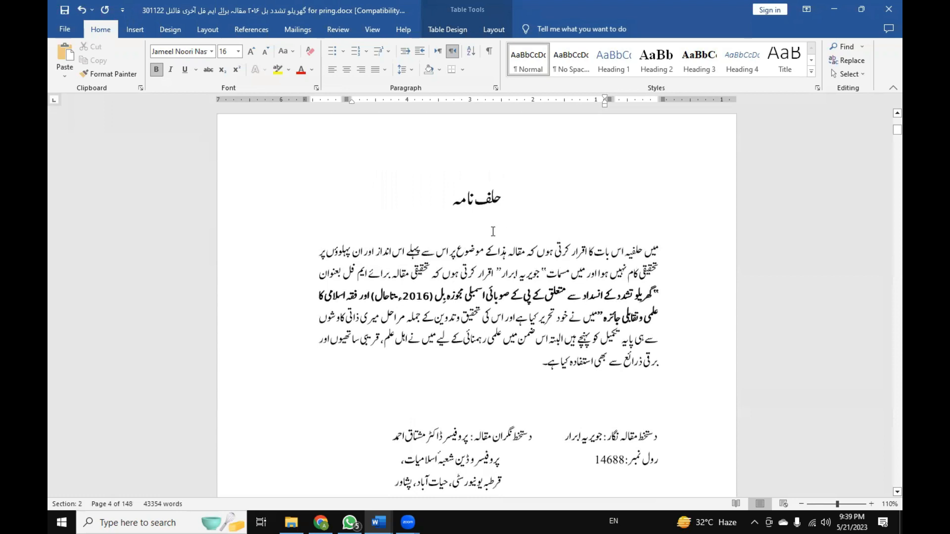
scroll(493, 231, "down", 10)
scroll(476, 232, "down", 10)
scroll(506, 209, "down", 10)
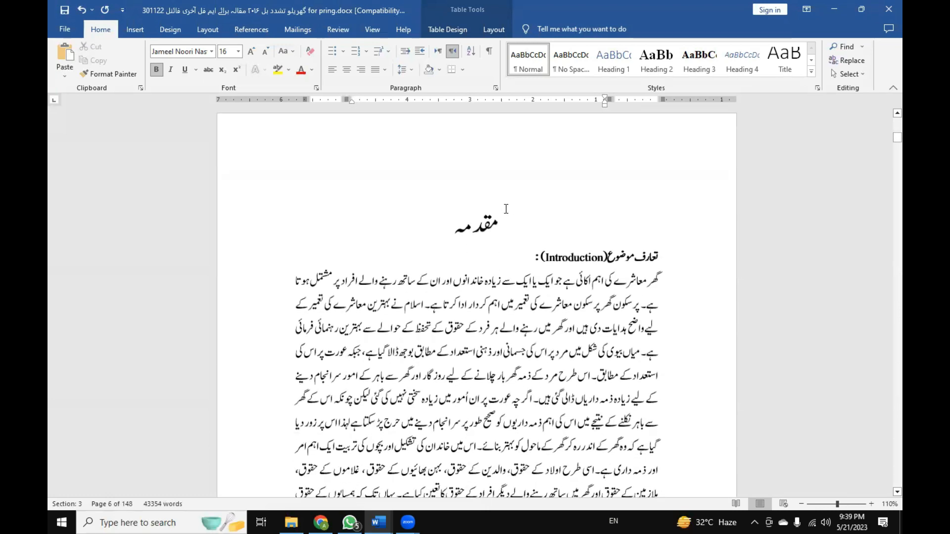
scroll(506, 209, "down", 2)
scroll(506, 209, "down", 10)
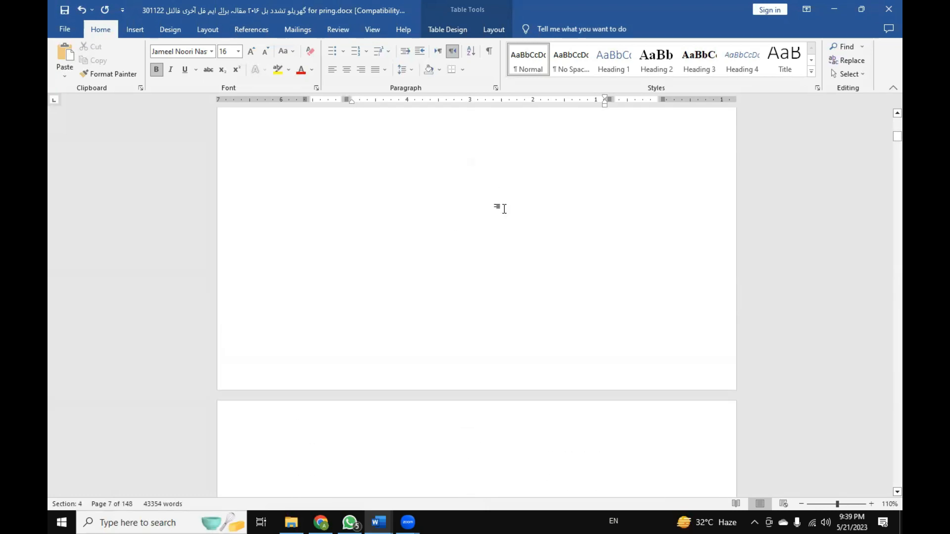
scroll(493, 224, "down", 12)
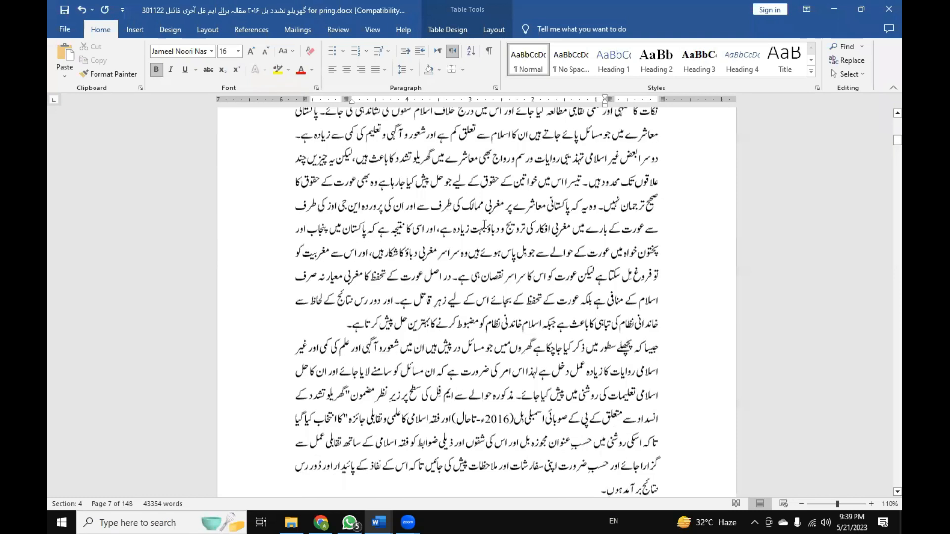
scroll(481, 225, "down", 15)
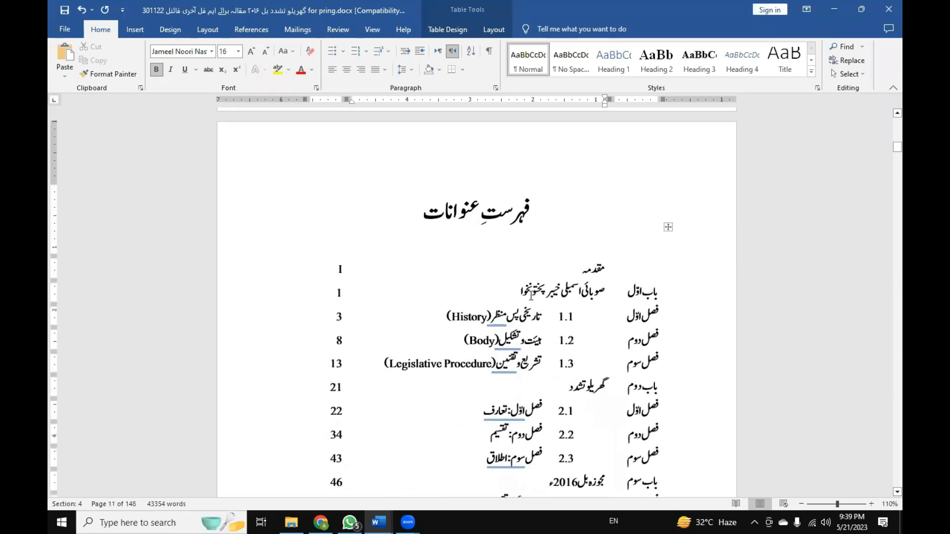
Return to the start of the Introduction and locate its مقدمہ heading, selecting the word.
scroll(472, 288, "up", 8)
scroll(485, 297, "down", 6)
scroll(497, 307, "up", 10)
scroll(496, 307, "up", 20)
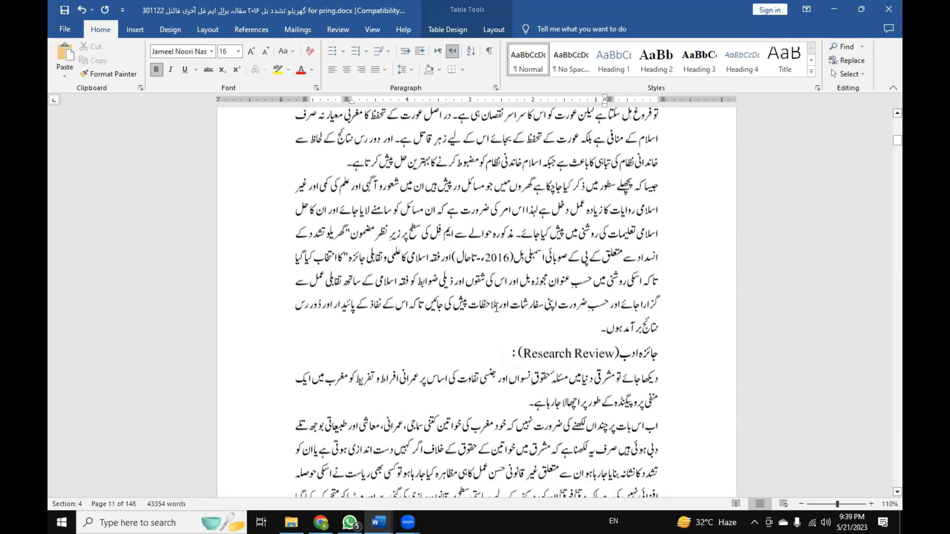
double_click(481, 289)
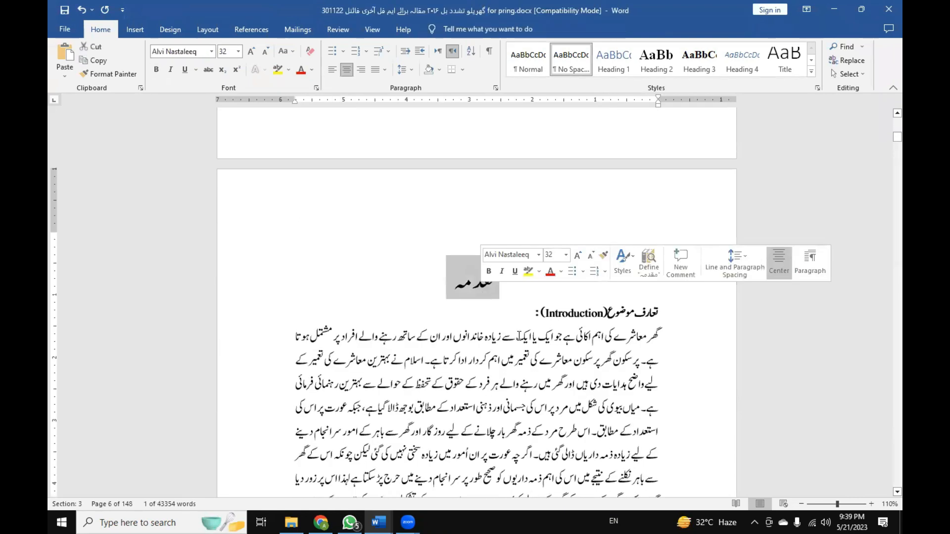
left_click(497, 293)
double_click(497, 293)
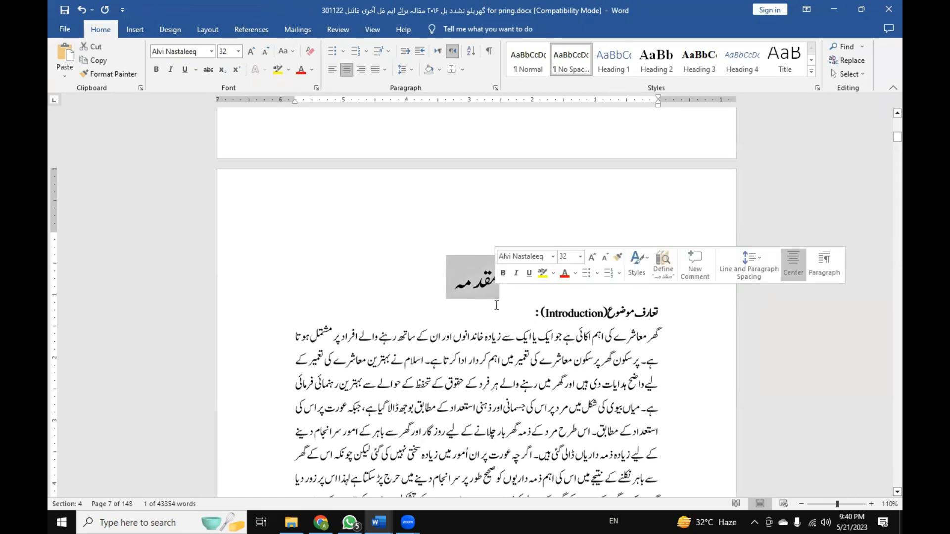
Save a copy of the thesis under its existing file name, but ending in "for practice".
left_click(64, 33)
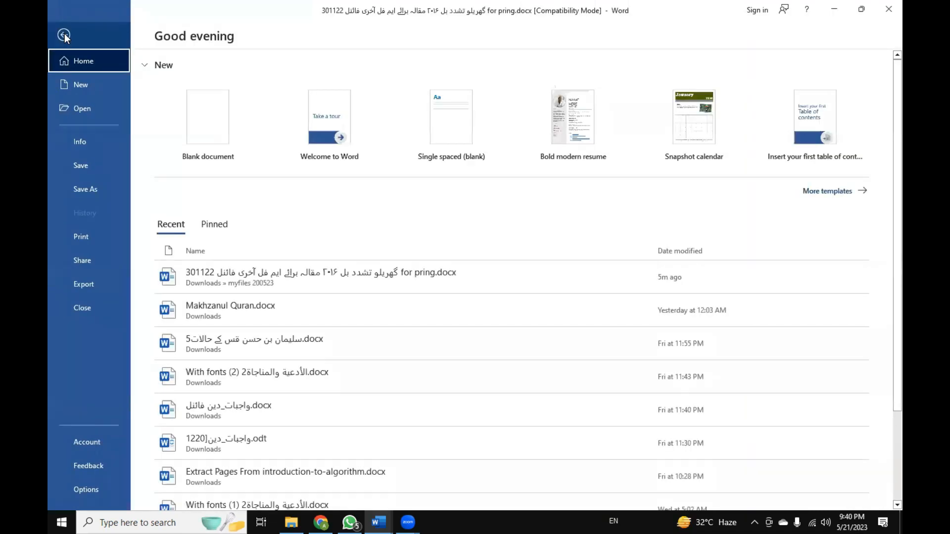
left_click(99, 195)
left_click(163, 208)
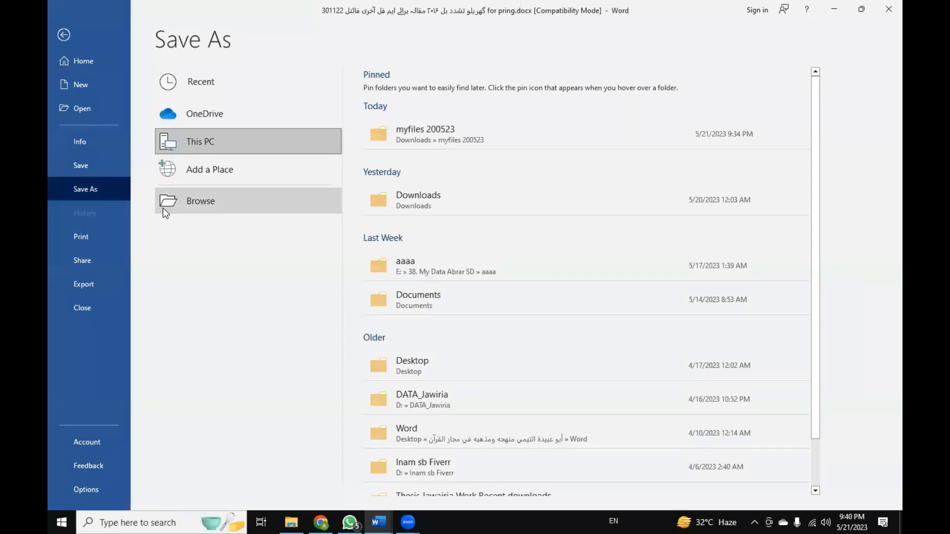
left_click(518, 207)
key("BackSpace")
key("BackSpace")
key("BackSpace")
type("actice")
key("Return")
Select the مقدمہ heading in the practice copy and examine the Muqaddama bookmark assigned to it.
scroll(368, 307, "up", 15)
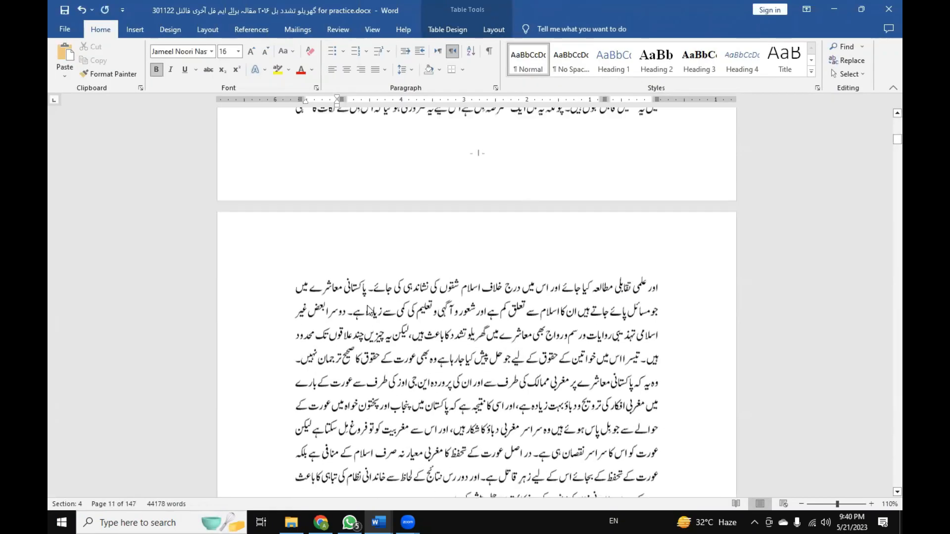
left_click(472, 316)
double_click(473, 321)
left_click(472, 320)
double_click(473, 320)
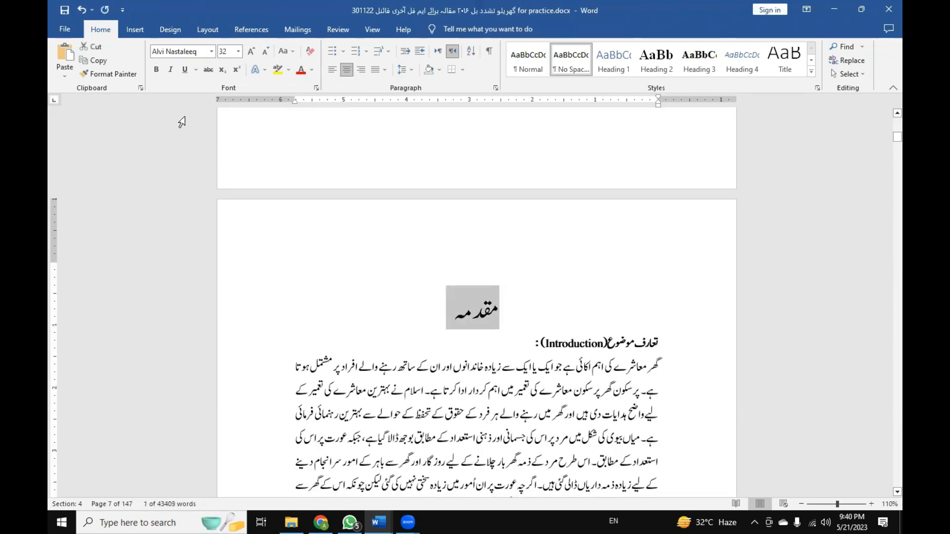
left_click(141, 30)
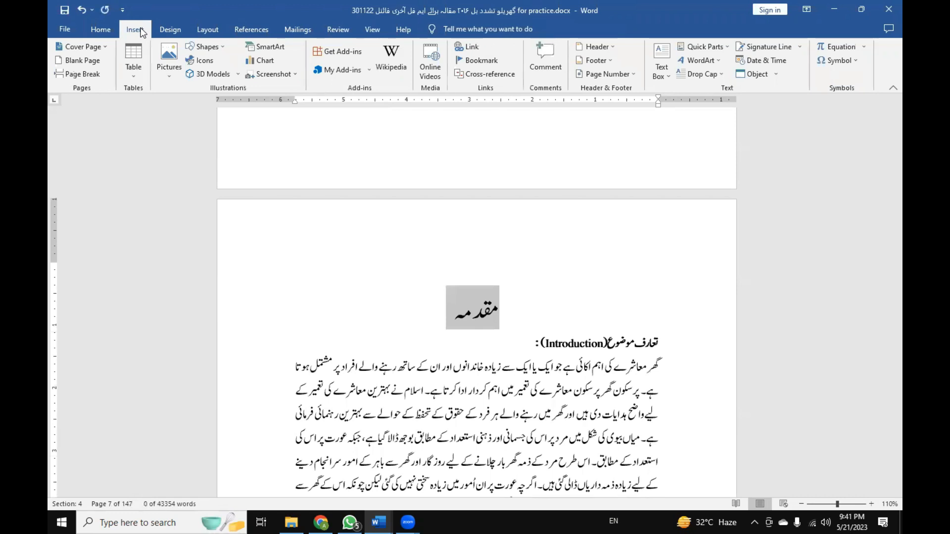
left_click(480, 60)
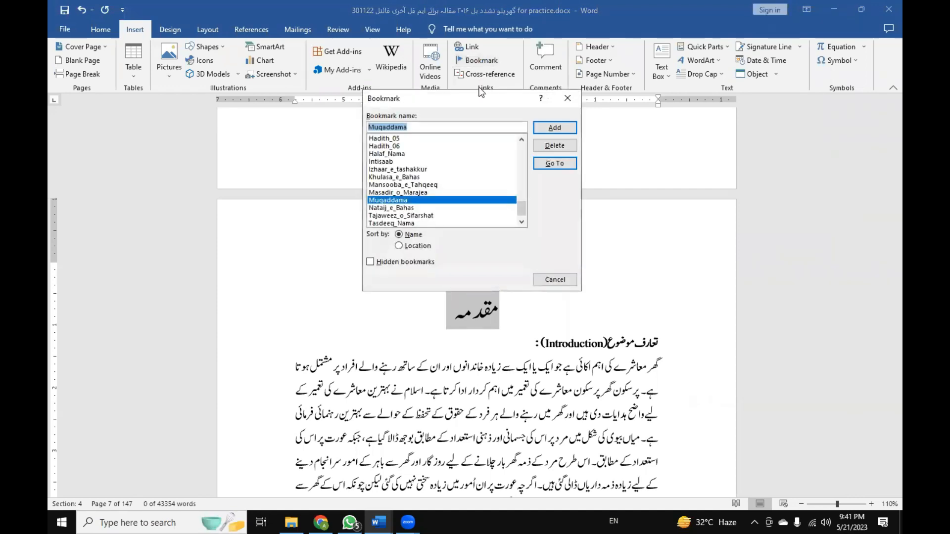
left_click_drag(477, 99, 249, 64)
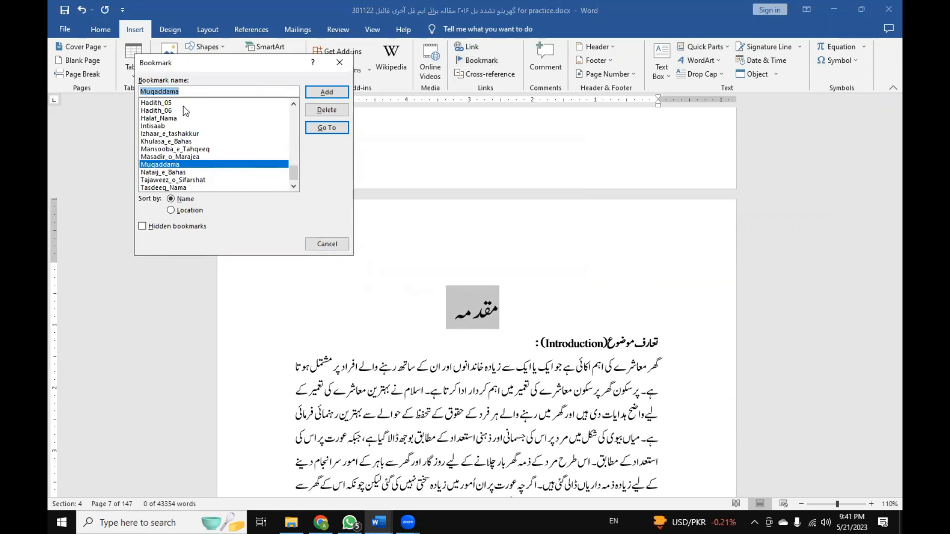
left_click(182, 94)
left_click_drag(183, 94, 123, 96)
left_click(327, 244)
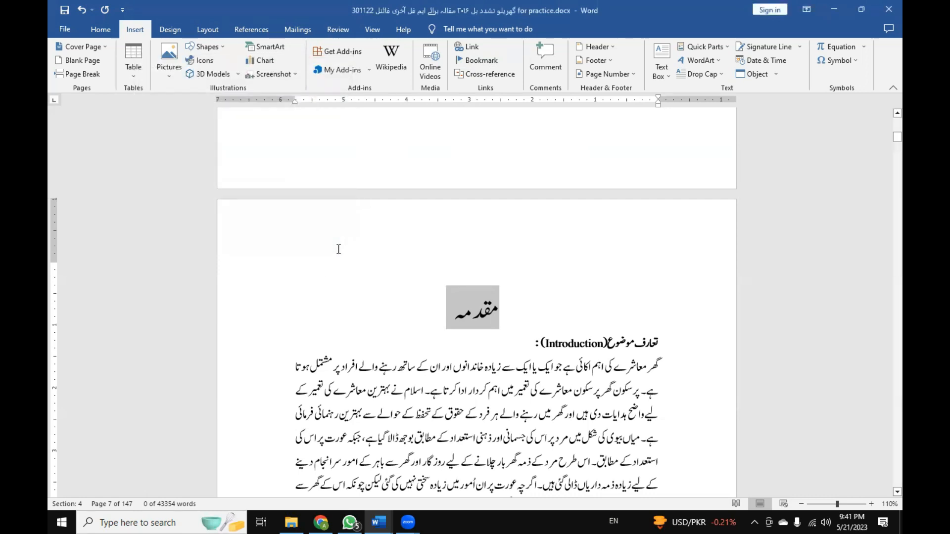
left_click(455, 308)
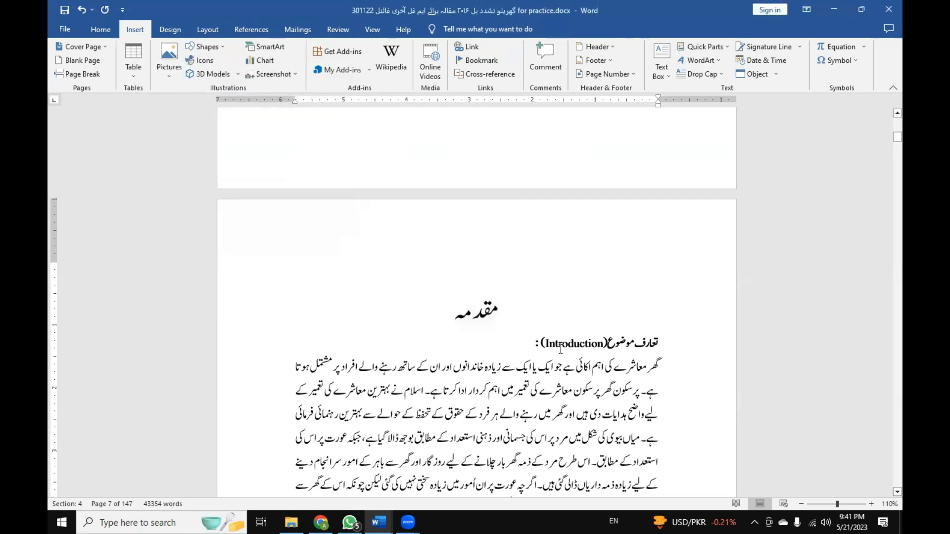
Start the Go To command from the Introduction heading and set it to find bookmarks.
scroll(561, 349, "down", 3)
scroll(561, 349, "up", 3)
key("ctrl+g")
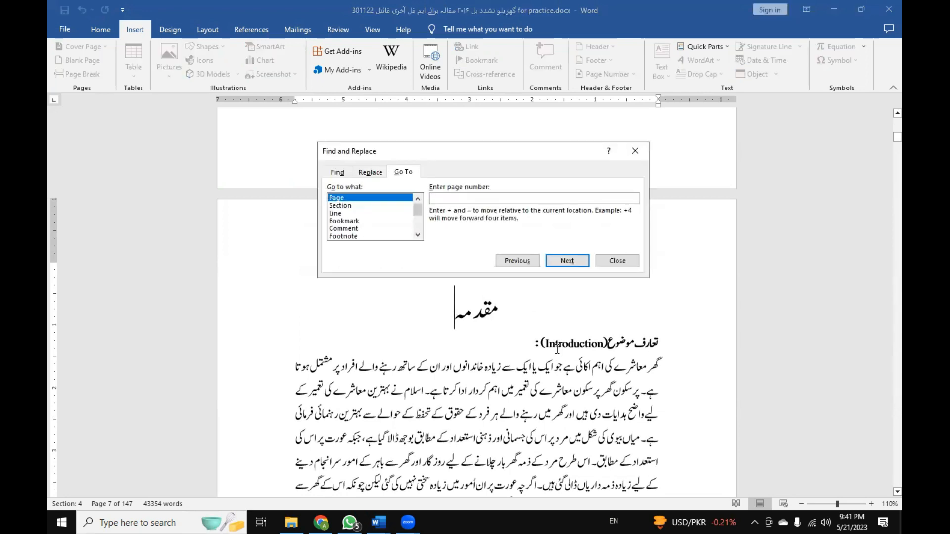
left_click_drag(440, 156, 329, 110)
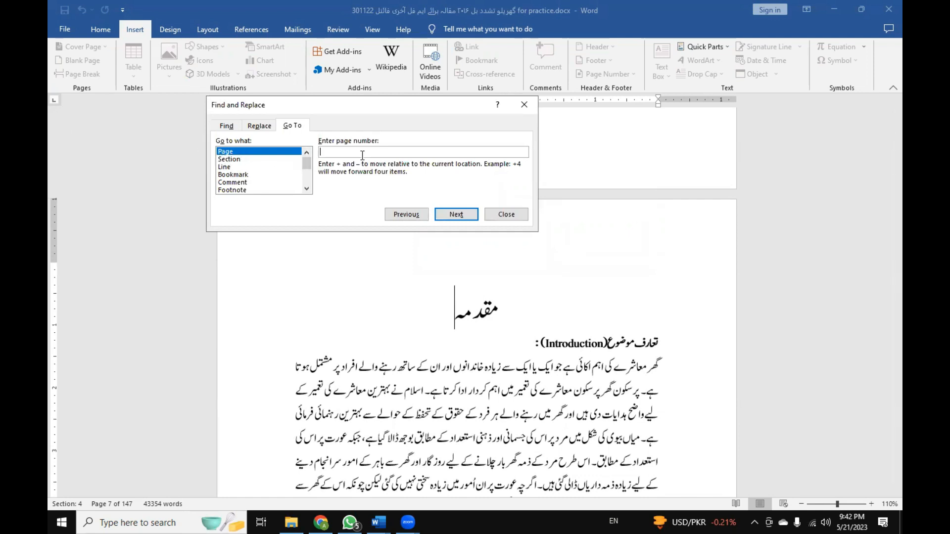
left_click(239, 160)
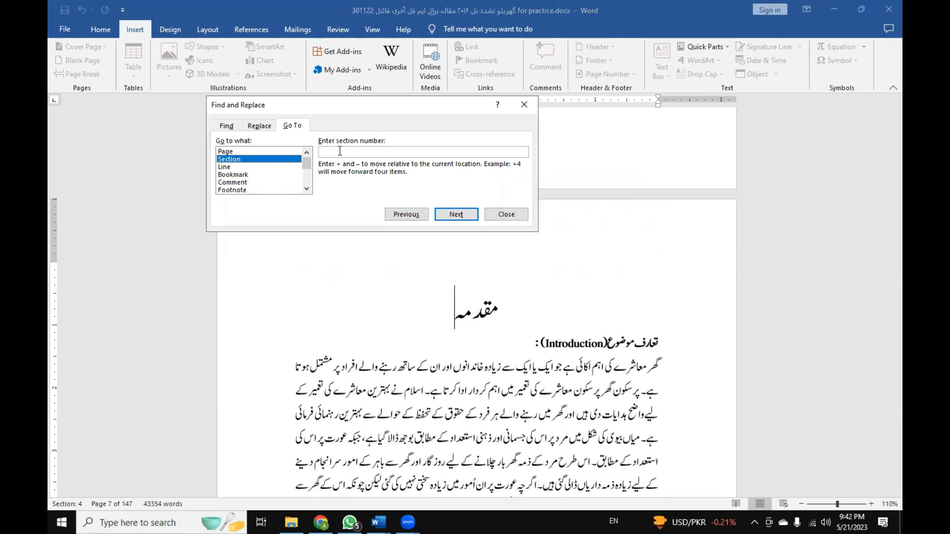
left_click(246, 175)
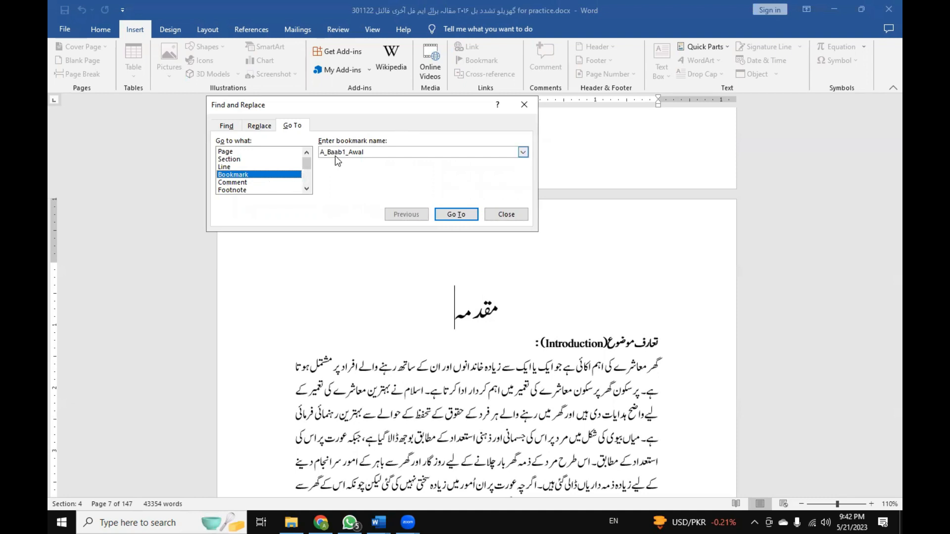
Browse the thesis's bookmark names in Go To, choose Nataij_e_Bahas, go to it and leave the command.
left_click(523, 152)
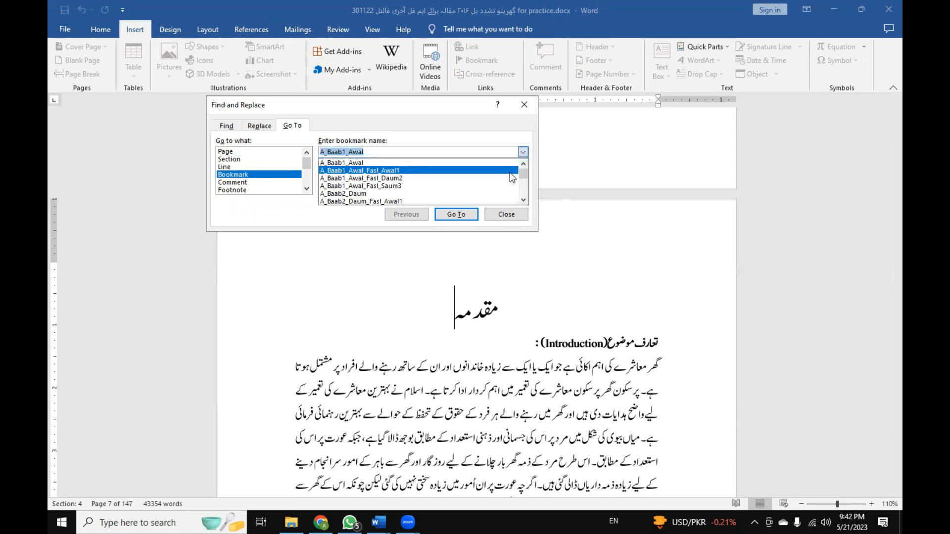
scroll(482, 193, "down", 1)
scroll(483, 192, "down", 5)
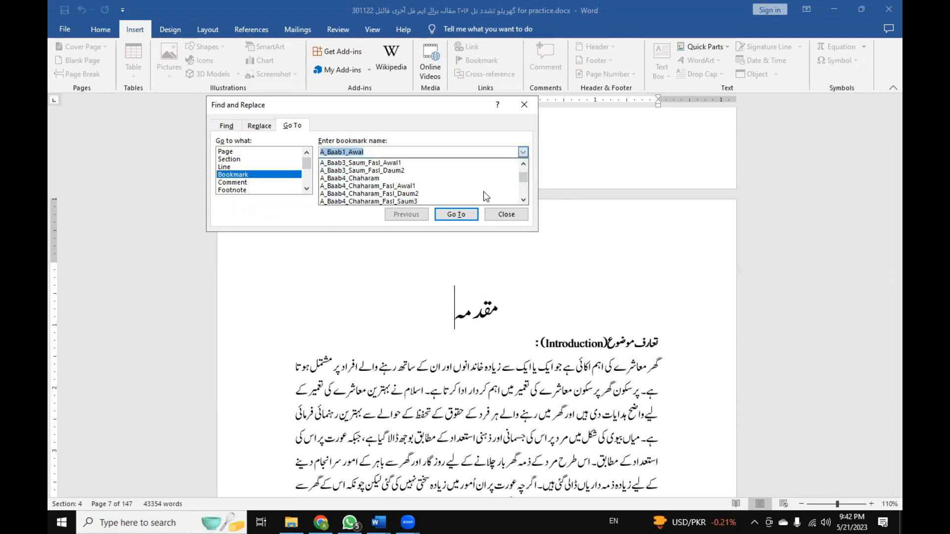
scroll(452, 181, "down", 4)
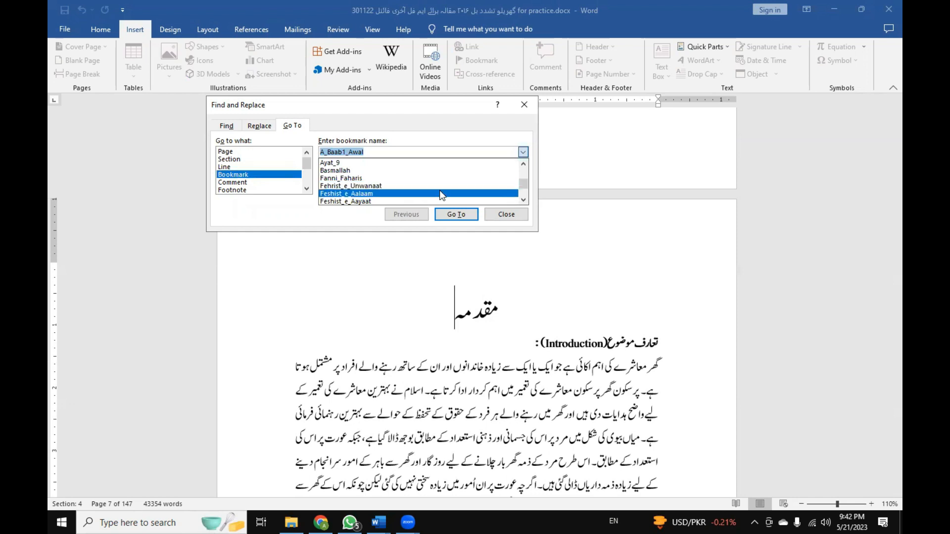
scroll(441, 195, "down", 2)
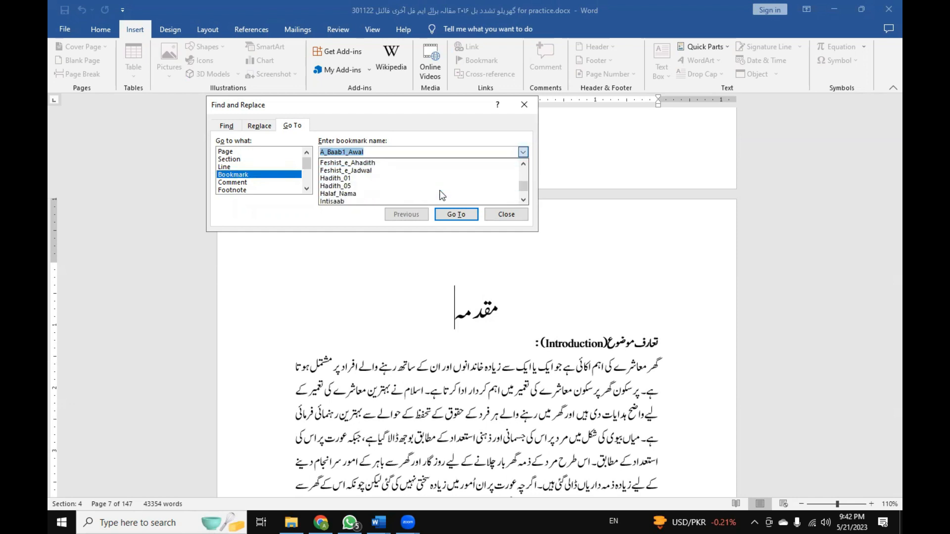
scroll(442, 190, "down", 2)
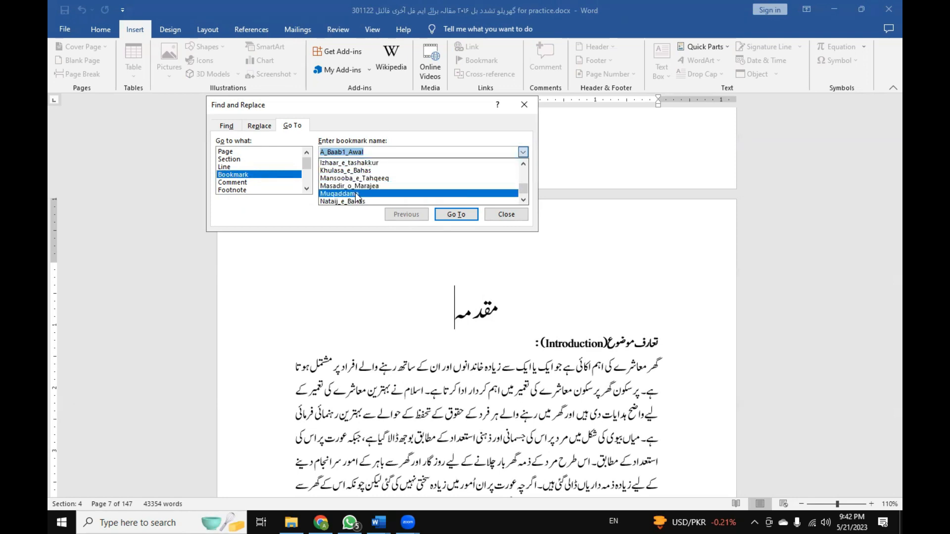
left_click(379, 203)
left_click(455, 215)
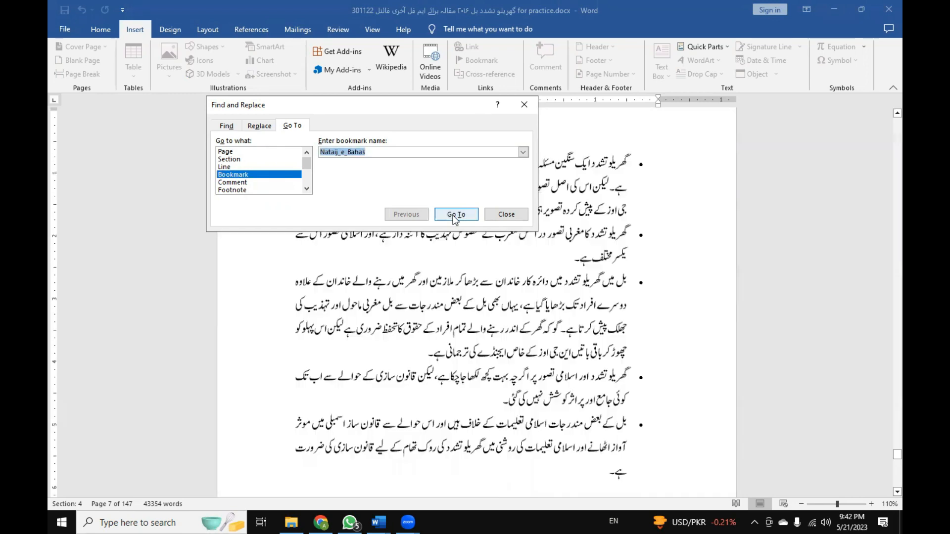
left_click(506, 215)
left_click(521, 218)
Select the نتائجِ بحث heading and examine the Nataij_e_Bahas bookmark name assigned to it.
scroll(495, 220, "up", 3)
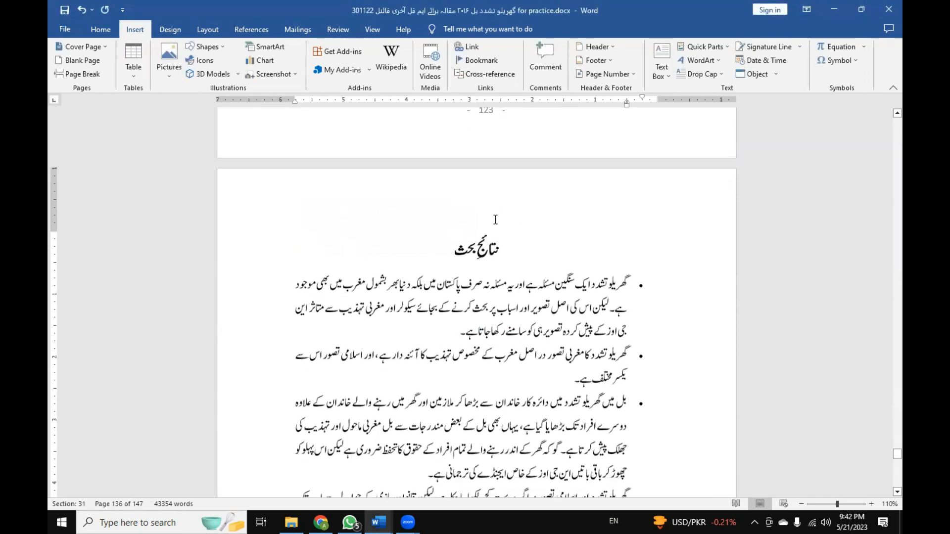
scroll(476, 270, "down", 8)
scroll(476, 270, "up", 6)
scroll(476, 271, "up", 5)
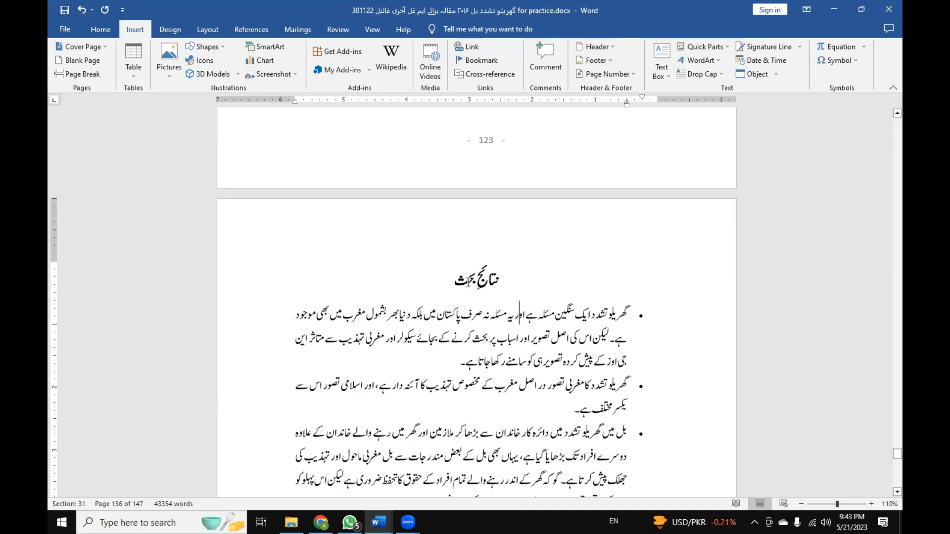
mouse_move(458, 285)
left_mouse_down()
mouse_move(503, 287)
mouse_move(453, 286)
left_mouse_up()
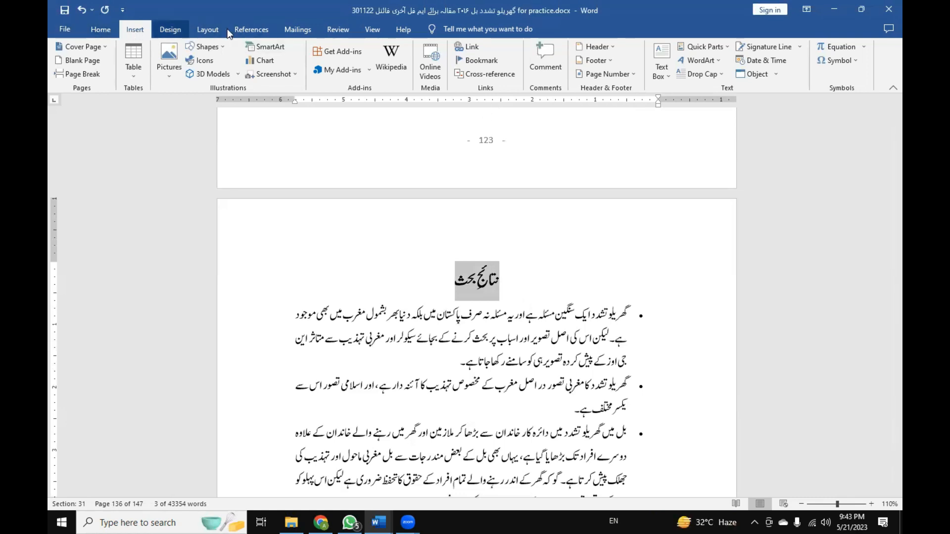
left_click(481, 61)
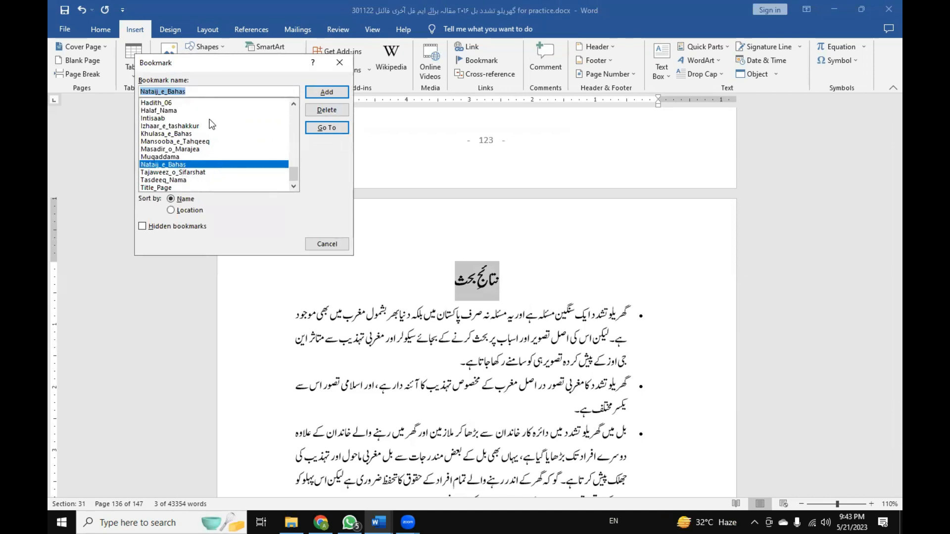
left_click_drag(196, 90, 142, 92)
left_click_drag(214, 92, 126, 87)
left_click_drag(187, 92, 164, 91)
left_click(195, 94)
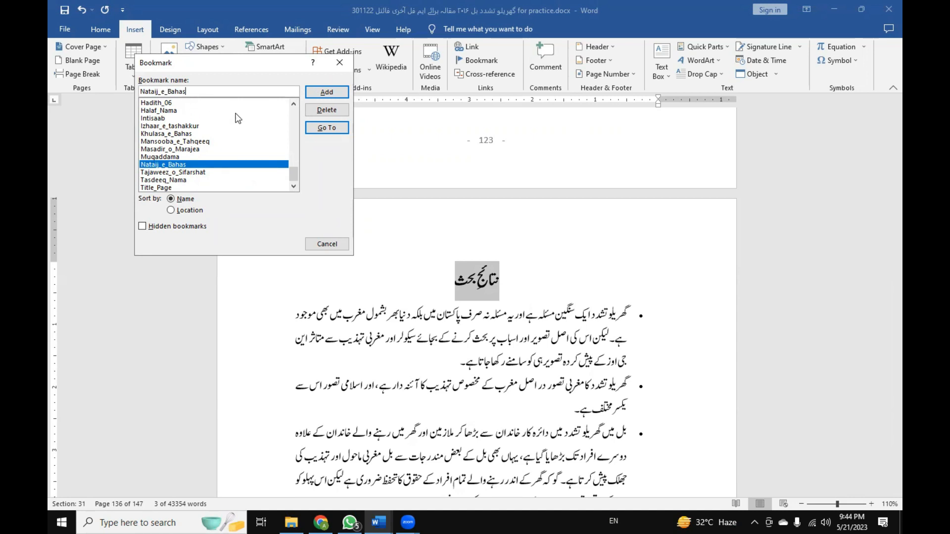
type("_")
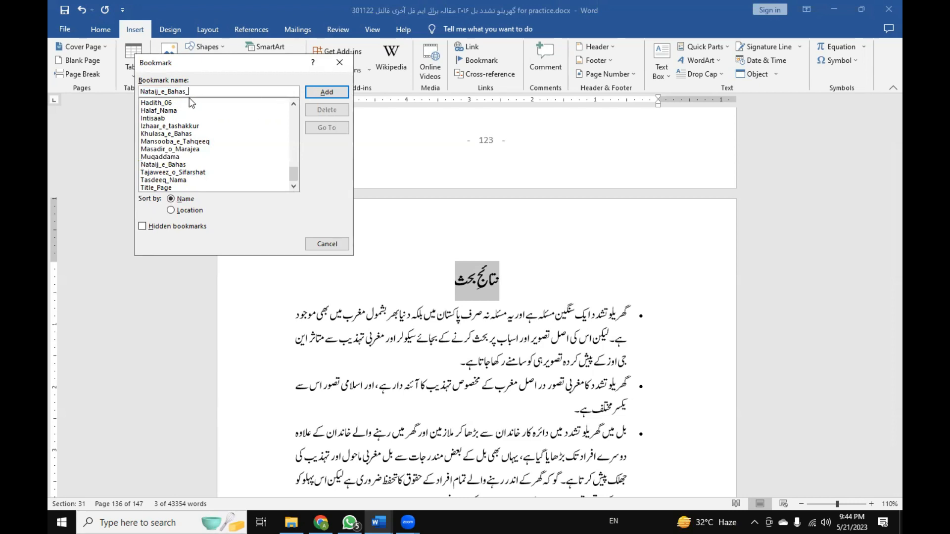
type("d")
key("BackSpace")
type("chapte1")
key("BackSpace")
key("BackSpace")
key("BackSpace")
key("BackSpace")
key("BackSpace")
key("BackSpace")
key("BackSpace")
key("BackSpace")
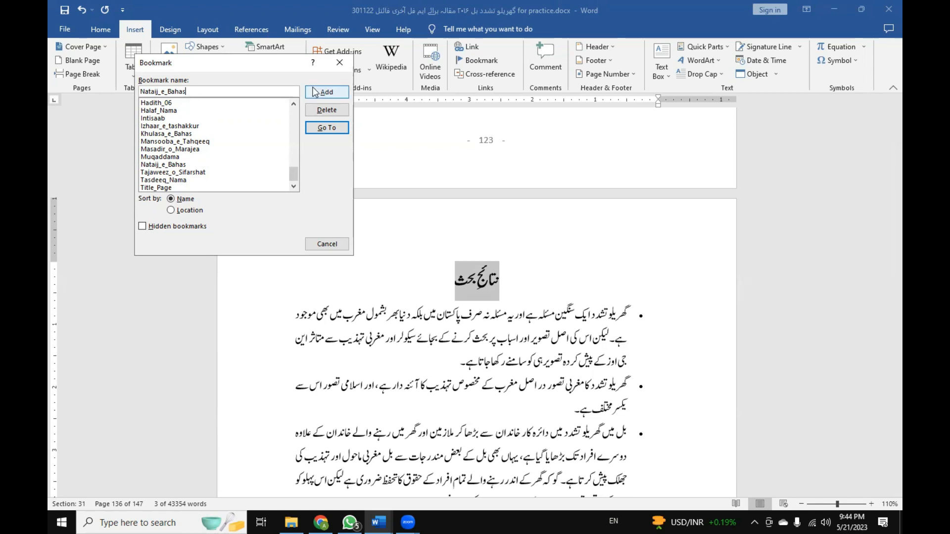
Review the full list of existing bookmarks, from the A_Baab1_Awal entry through Title_Page, and highlight Nataij_e_Bahas.
scroll(203, 158, "up", 6)
scroll(200, 157, "up", 8)
scroll(199, 157, "down", 4)
scroll(197, 157, "down", 10)
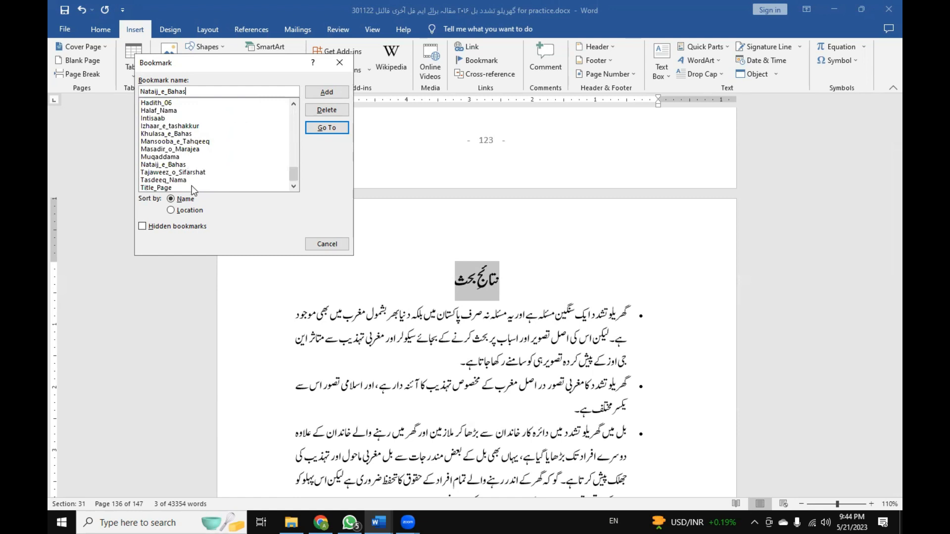
scroll(192, 170, "up", 15)
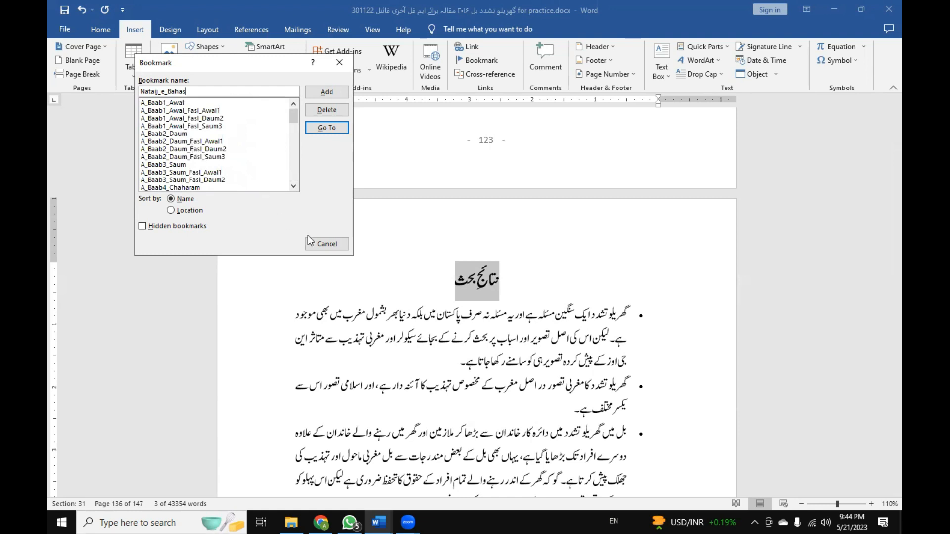
scroll(188, 152, "down", 8)
scroll(190, 157, "down", 10)
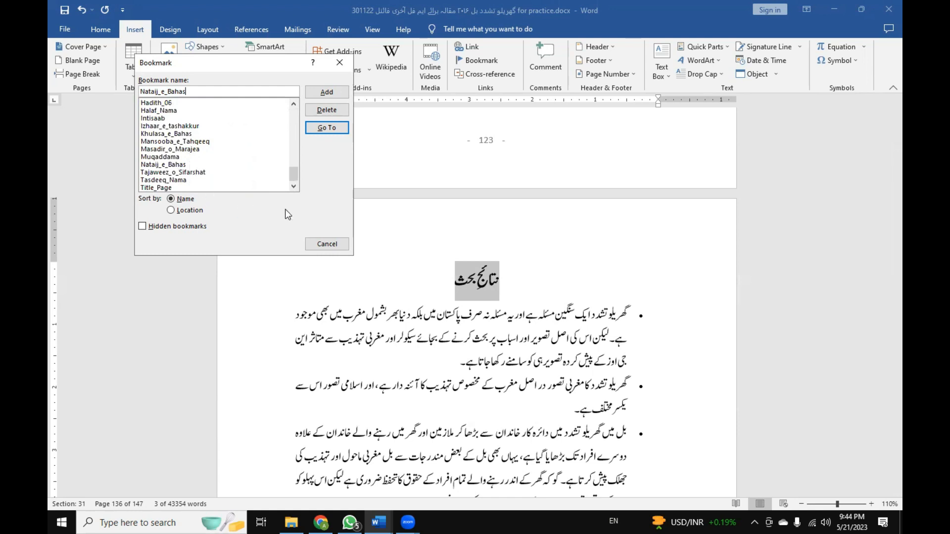
left_click(183, 166)
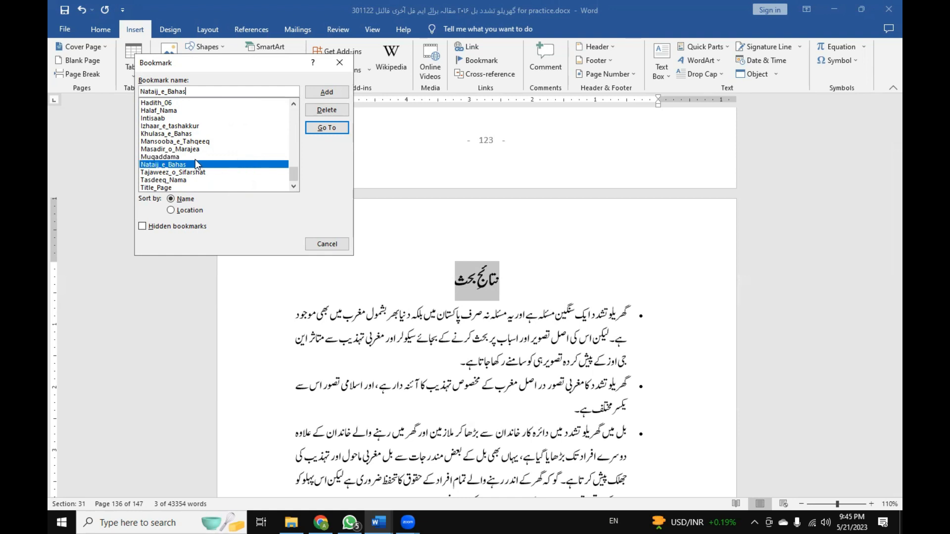
Go to the Muqaddama bookmark from the bookmark list and close the list.
scroll(197, 163, "up", 10)
scroll(186, 137, "down", 10)
left_click(187, 157)
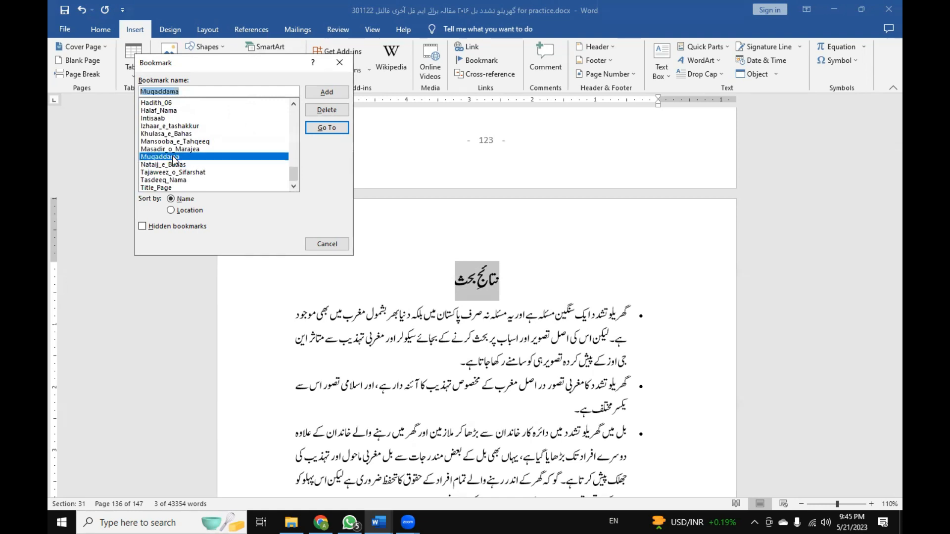
left_click(329, 130)
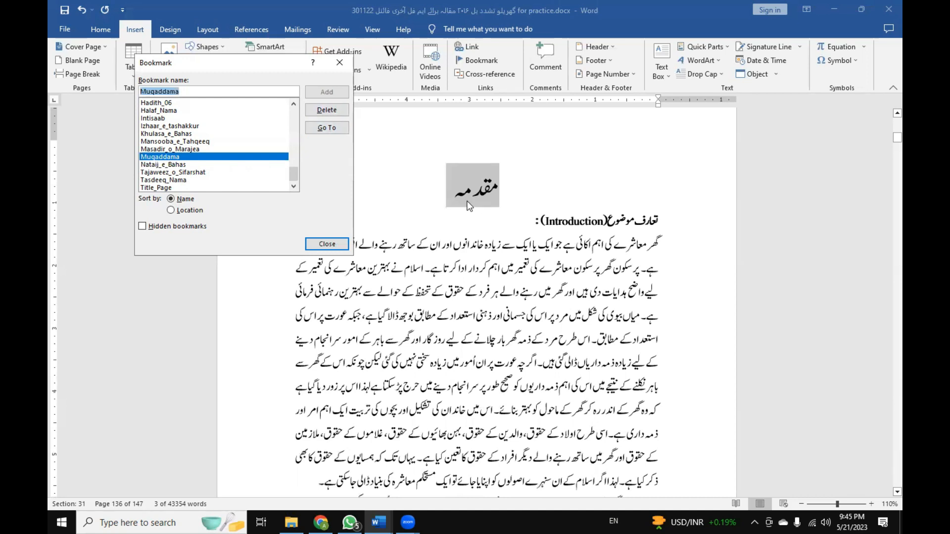
left_click(327, 244)
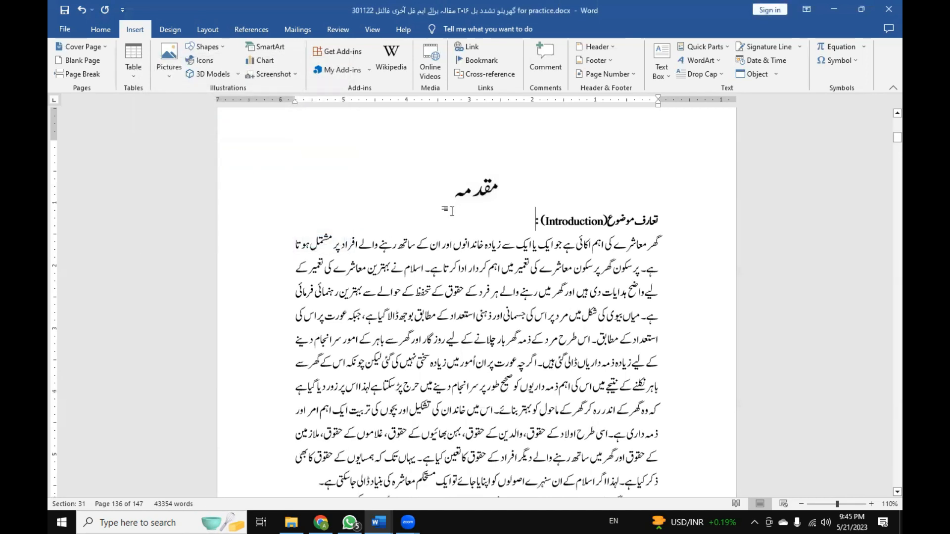
Delete the مقدمہ entry text from the first filled row of the فہرستِ عنوانات table of contents.
scroll(451, 211, "up", 2)
scroll(451, 211, "down", 6)
scroll(451, 211, "up", 10)
scroll(451, 211, "up", 20)
scroll(452, 205, "down", 15)
scroll(445, 214, "up", 8)
scroll(436, 217, "down", 5)
scroll(429, 223, "down", 18)
scroll(421, 225, "down", 20)
scroll(413, 225, "down", 18)
scroll(415, 225, "down", 15)
left_click(538, 229)
left_click_drag(497, 232, 601, 212)
left_click(530, 197)
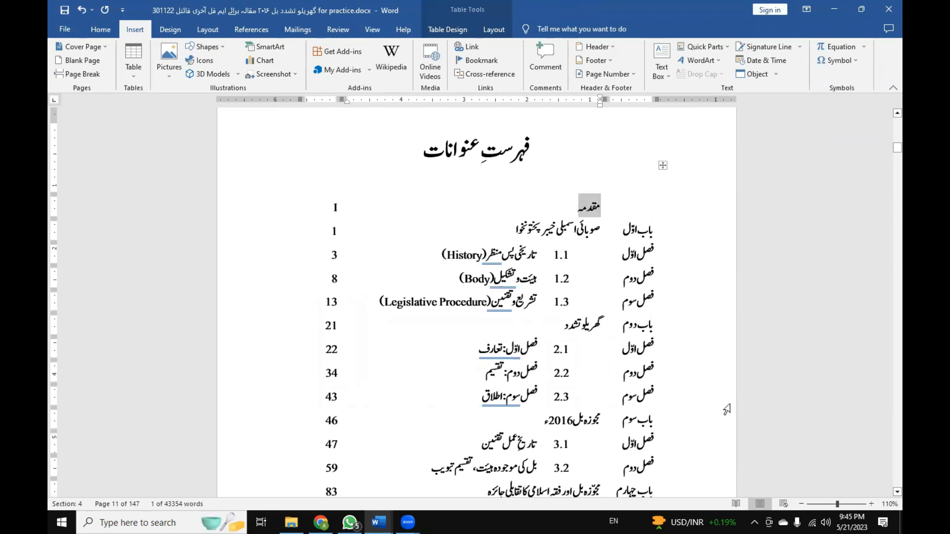
key("Delete")
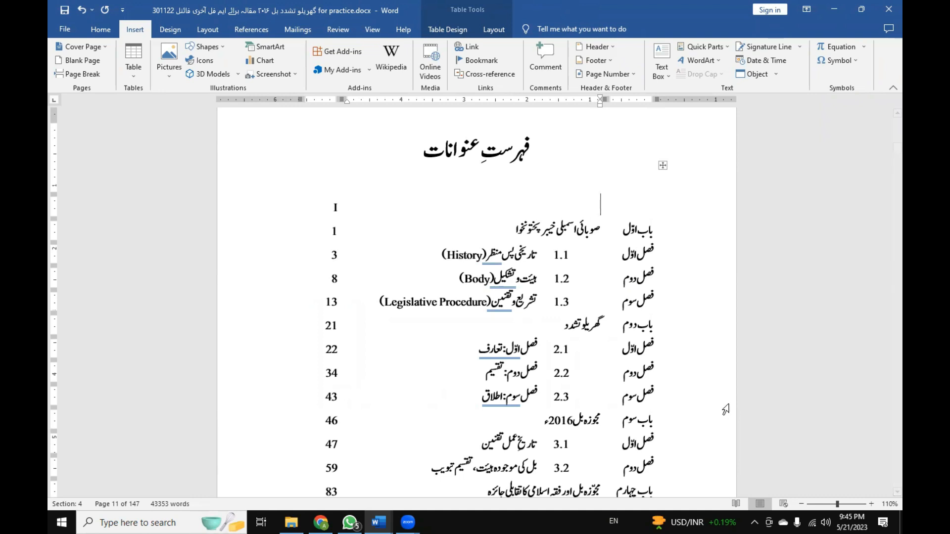
Delete the page number I from the مقدمہ row of the table of contents and check the row's emptied cells.
left_click(335, 209)
left_click_drag(335, 209, 346, 211)
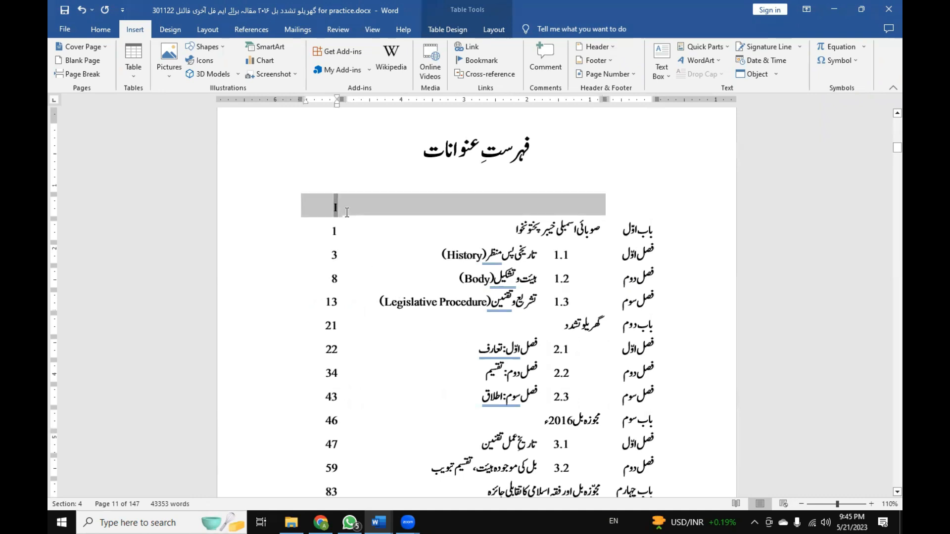
left_click(335, 208)
key("BackSpace")
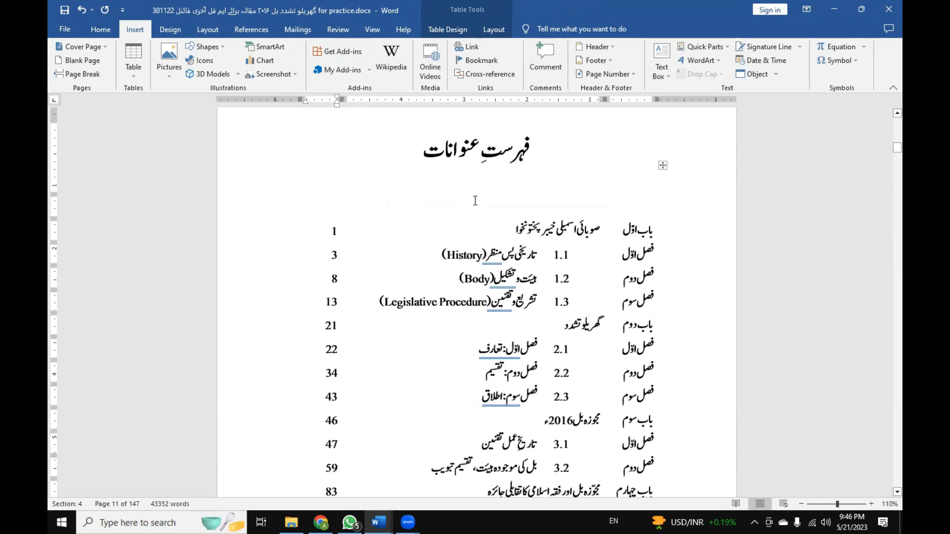
left_click(584, 205)
left_click(330, 211)
left_click(592, 212)
Select the whole table of contents table and apply the No Border setting to it.
left_click(663, 166)
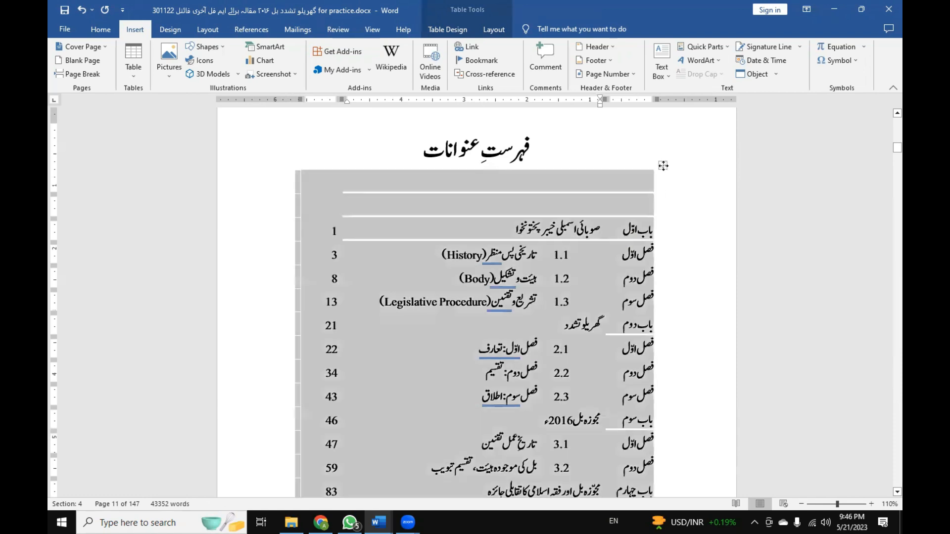
left_click(663, 166)
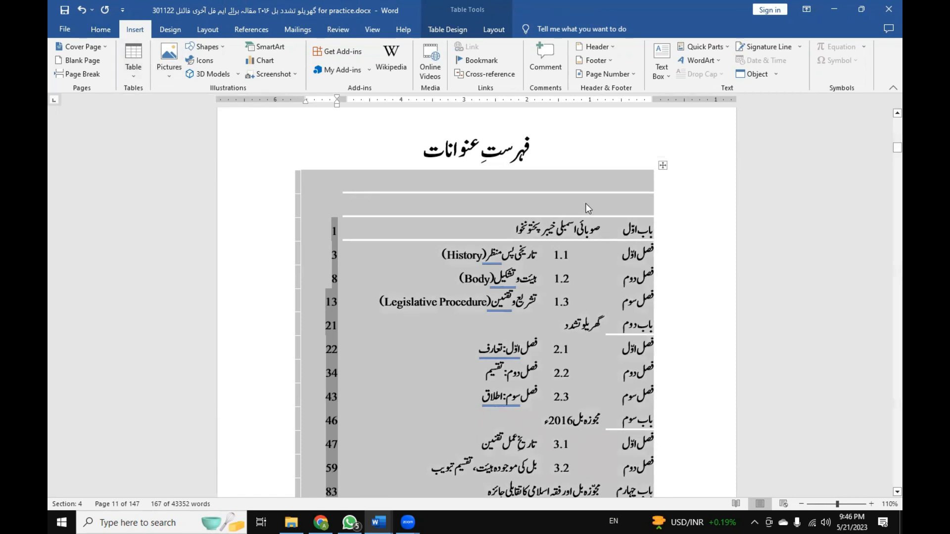
left_click(663, 166)
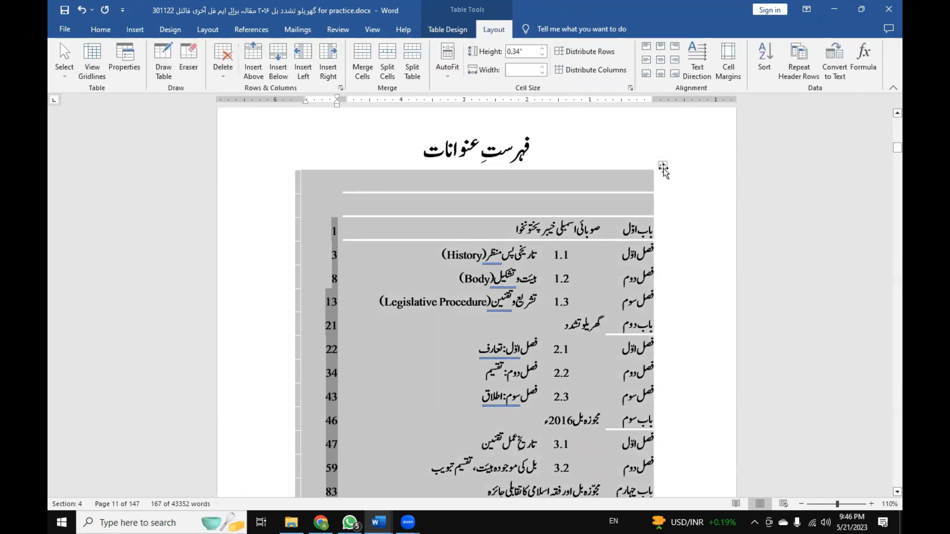
left_click(105, 34)
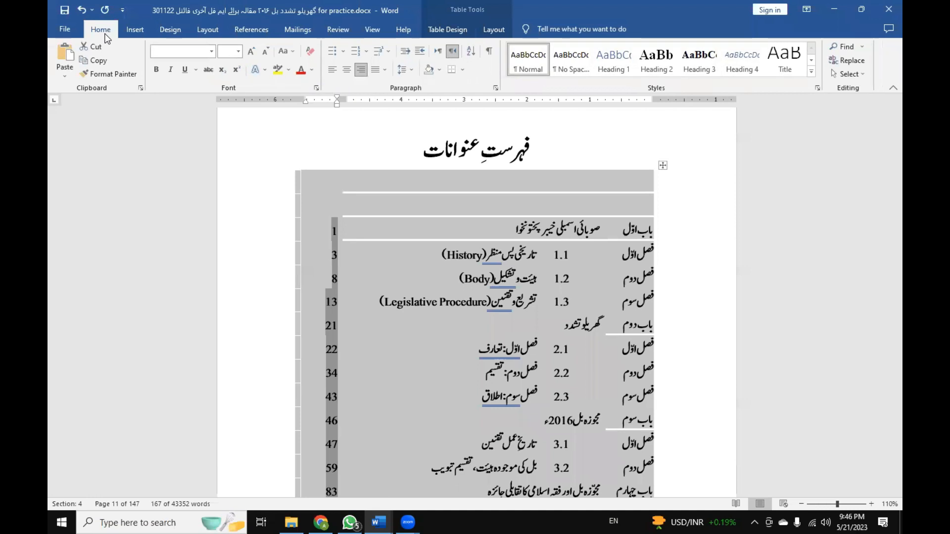
left_click(462, 70)
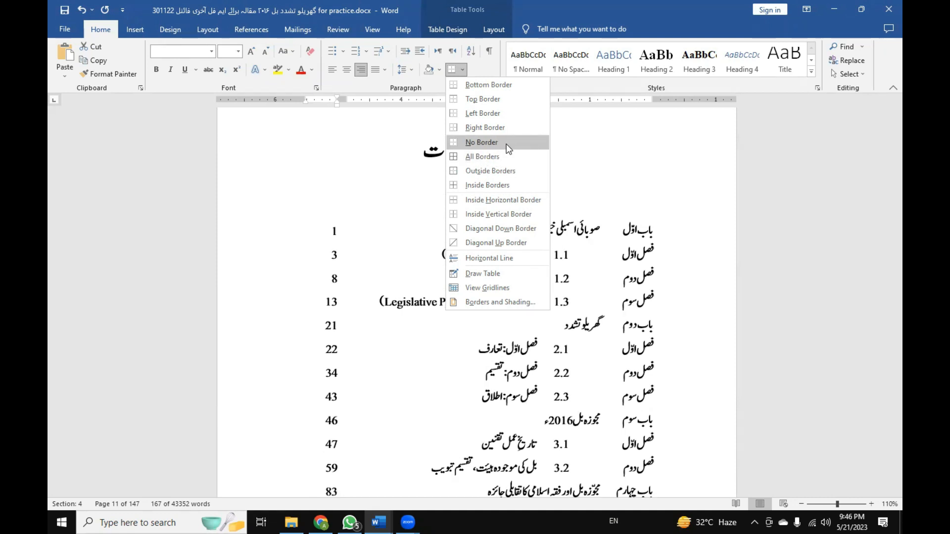
left_click(507, 144)
left_click(554, 204)
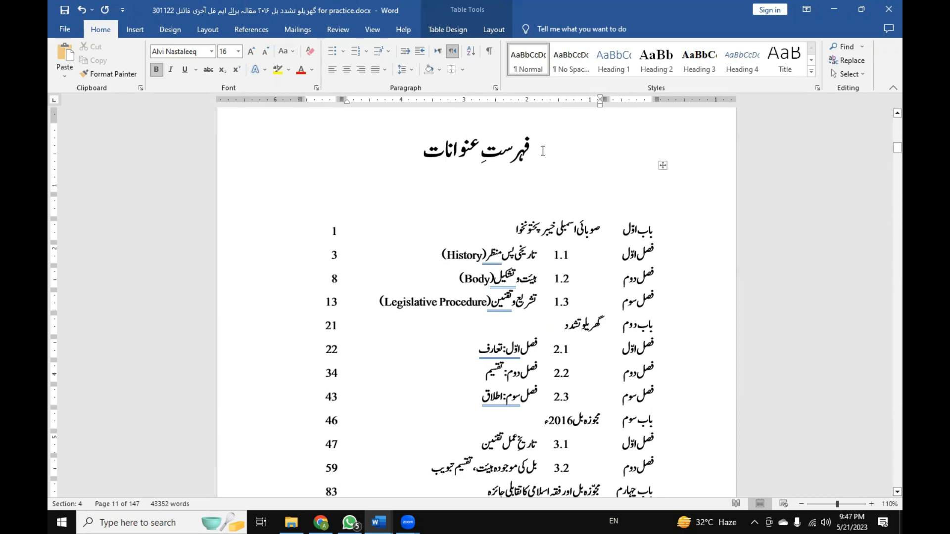
Select the whole table of contents table and preview the All Borders setting on it.
left_click(663, 166)
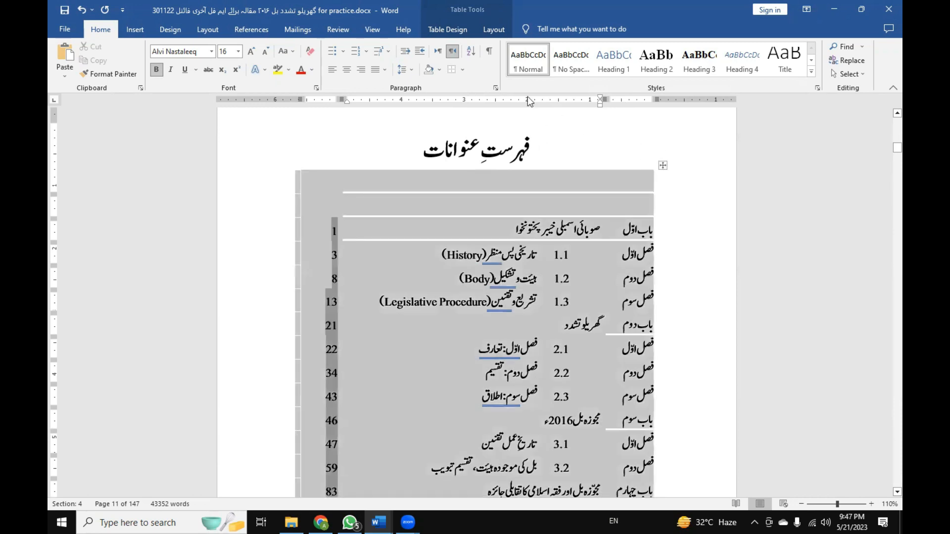
left_click(463, 70)
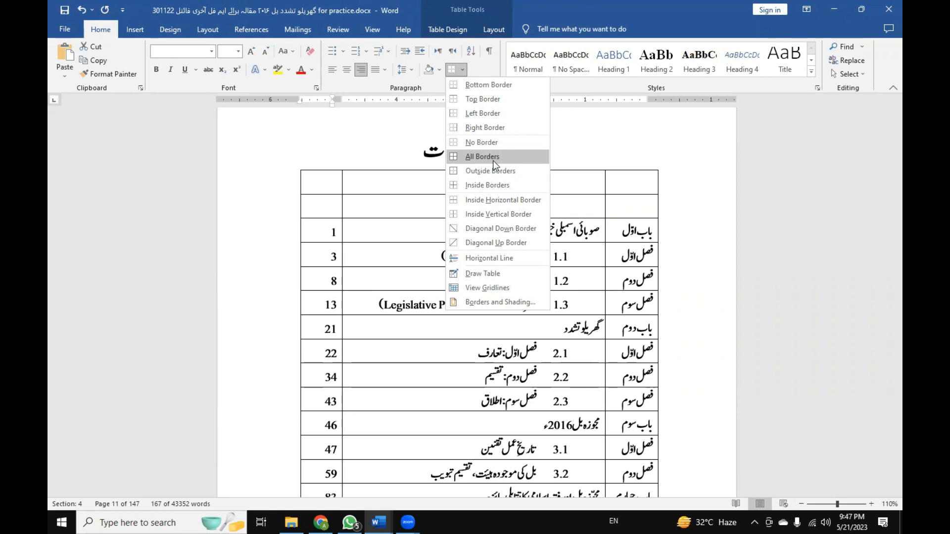
left_click(493, 160)
Place the cursor in the emptied title cell above باب اوّل and review the table of contents entries and their page numbers.
left_click(576, 198)
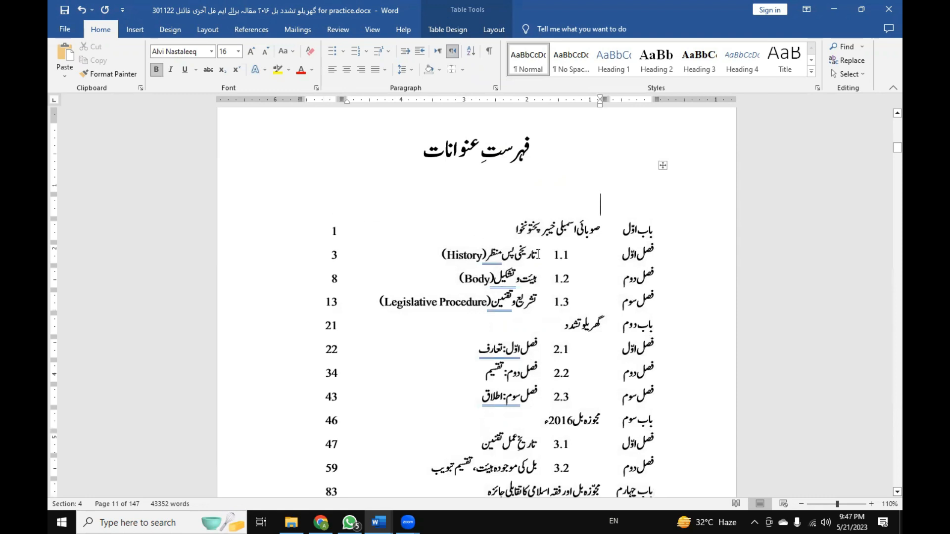
scroll(546, 272, "down", 3)
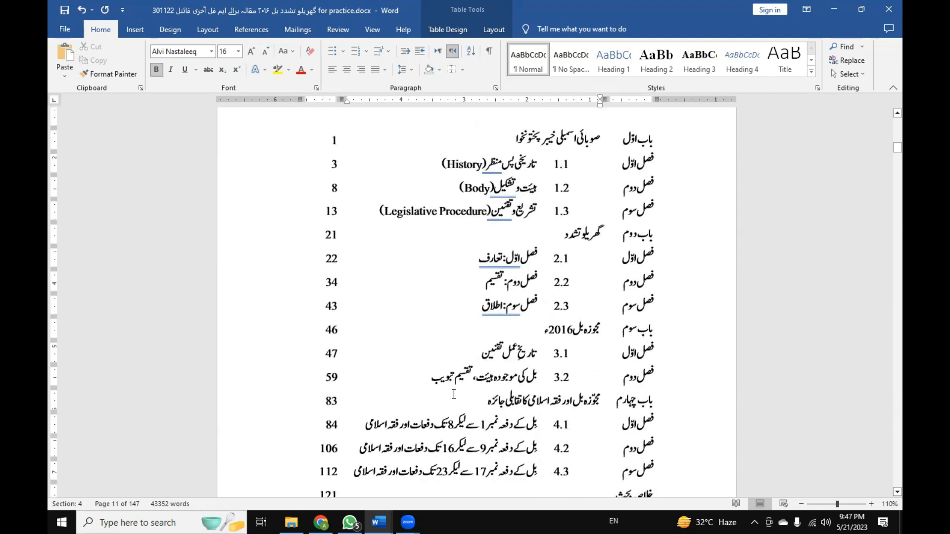
scroll(453, 394, "up", 2)
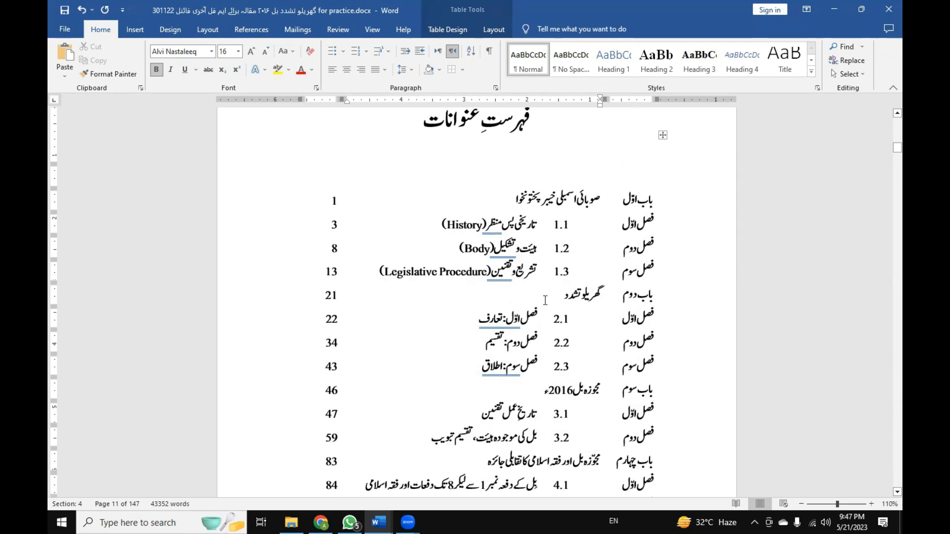
scroll(544, 300, "down", 5)
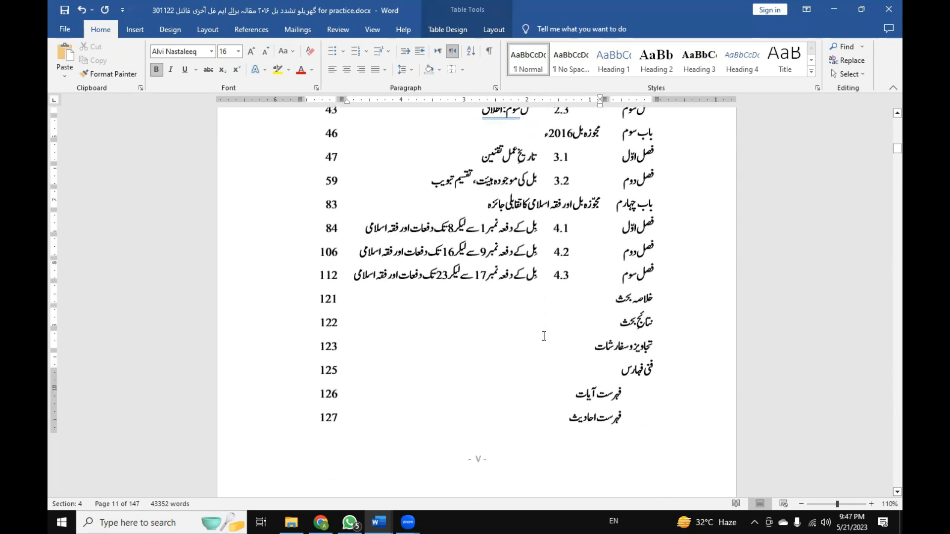
scroll(556, 414, "down", 2)
scroll(614, 223, "up", 6)
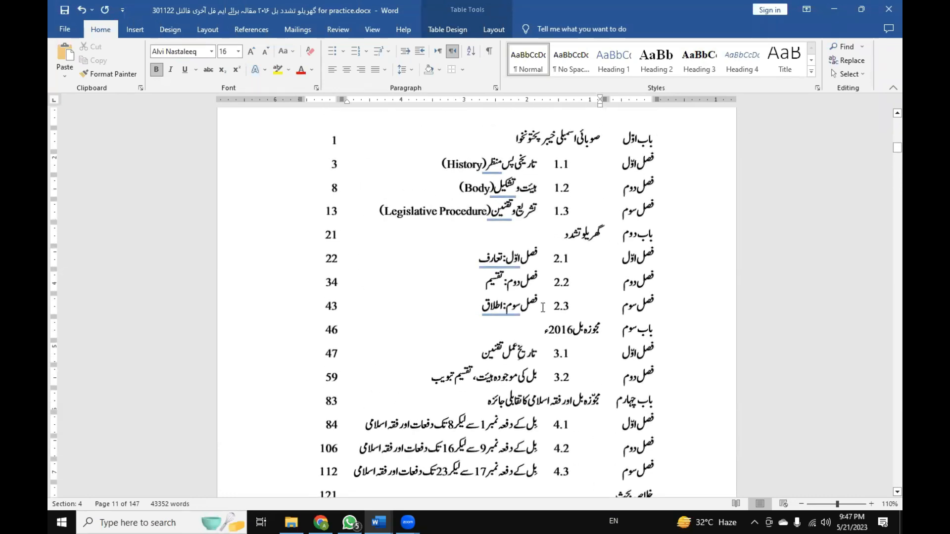
scroll(543, 303, "down", 6)
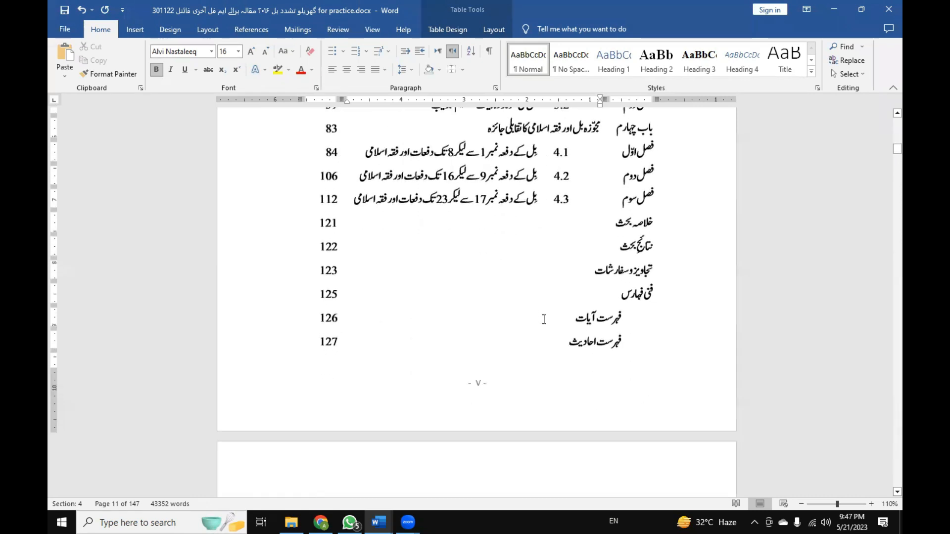
scroll(544, 319, "up", 7)
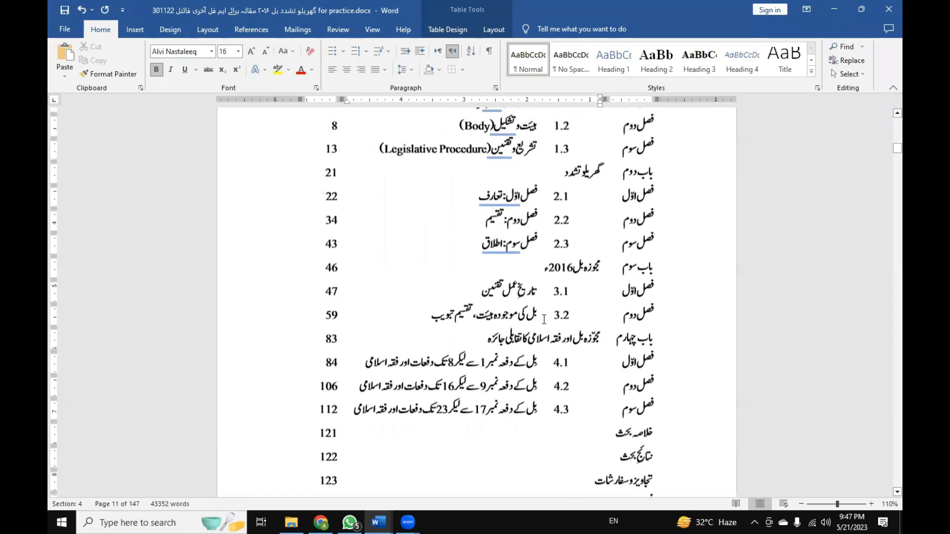
scroll(544, 319, "down", 7)
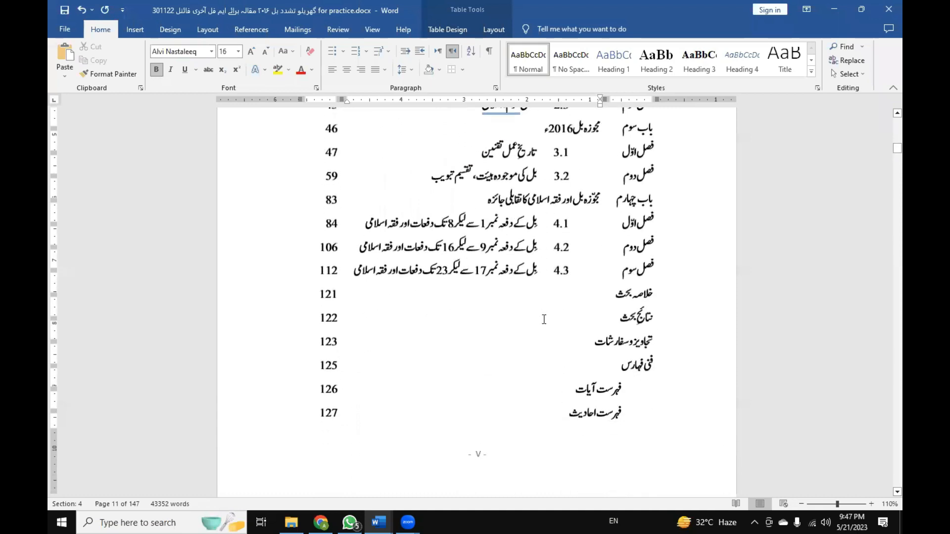
scroll(544, 319, "up", 5)
scroll(543, 319, "up", 3)
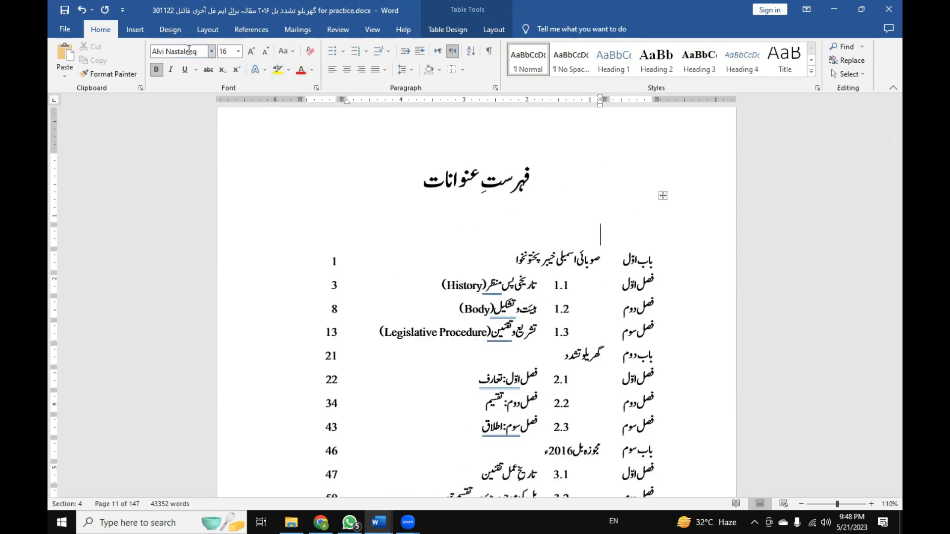
Start a cross-reference in the empty title cell and set its reference type to Bookmark, keeping the table in view.
left_click(135, 29)
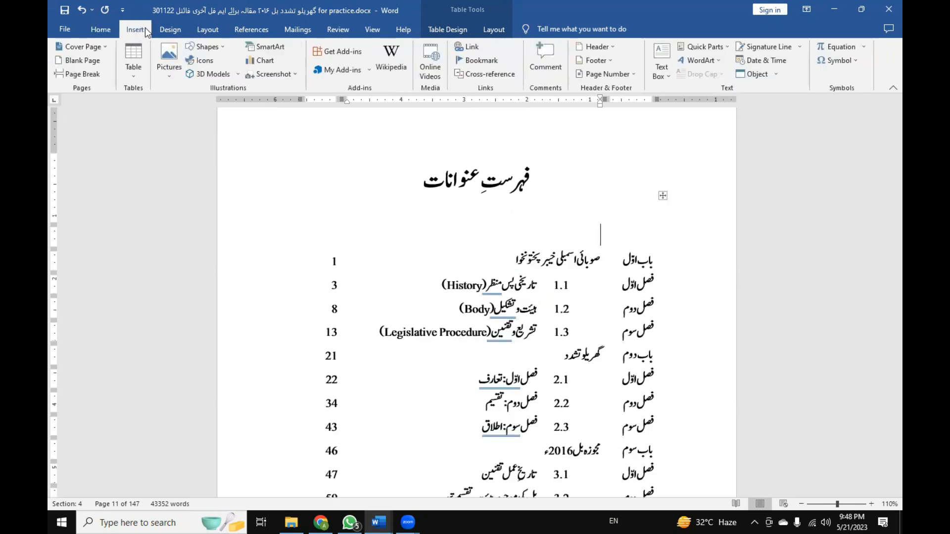
left_click(473, 74)
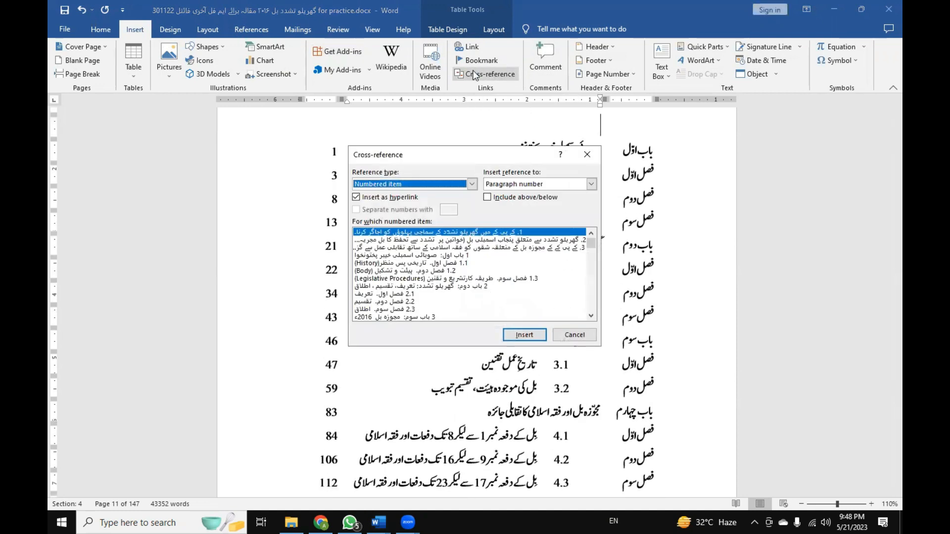
left_click_drag(474, 154, 260, 133)
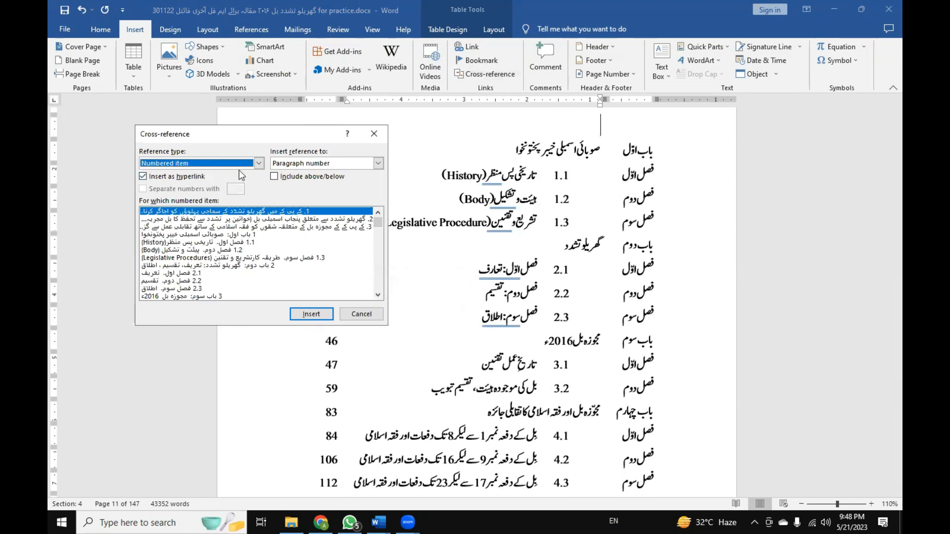
left_click(258, 165)
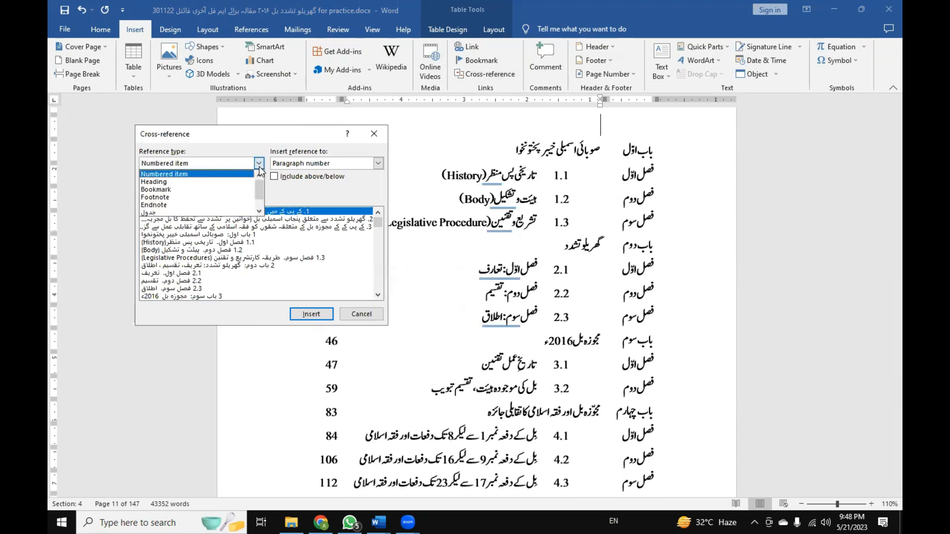
left_click(236, 190)
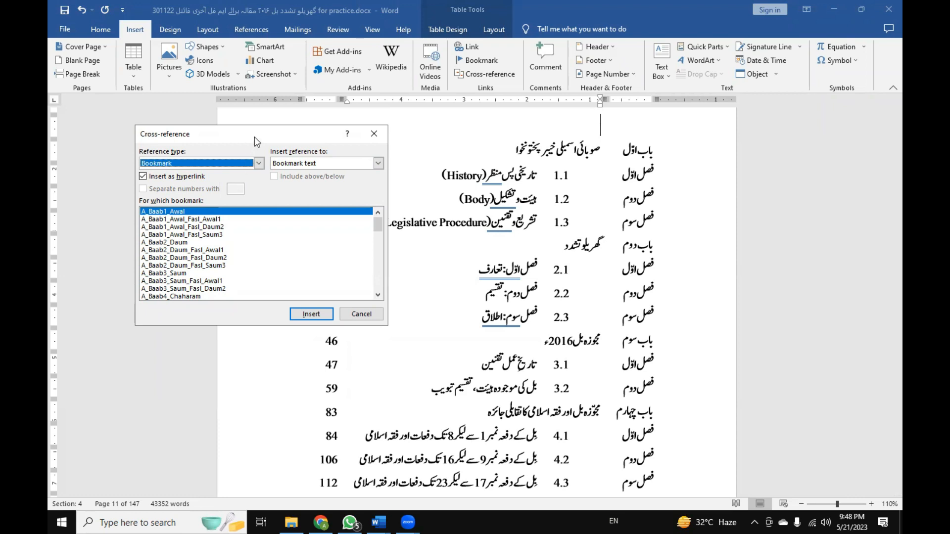
left_click_drag(255, 136, 231, 114)
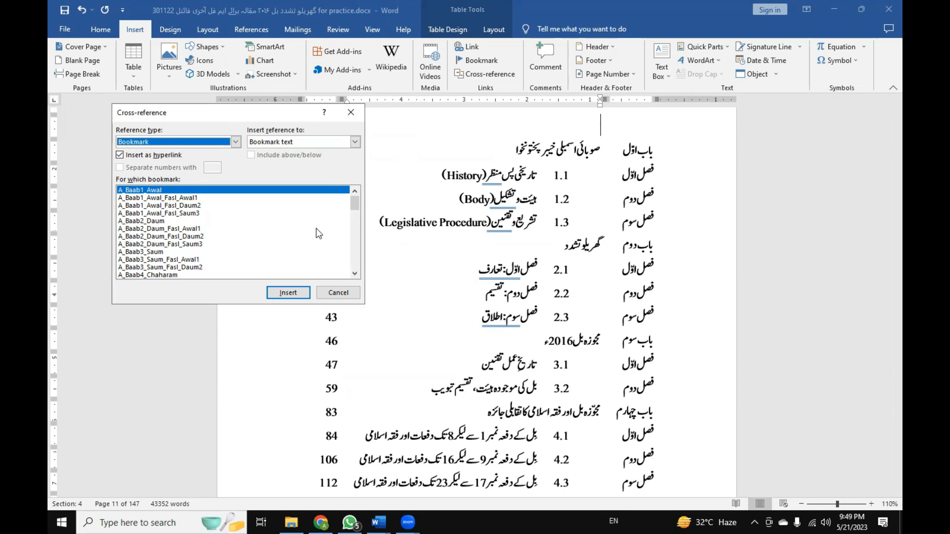
Insert the Muqaddama bookmark as a hyperlinked bookmark-text reference and close the cross-reference dialog.
left_click_drag(356, 206, 358, 261)
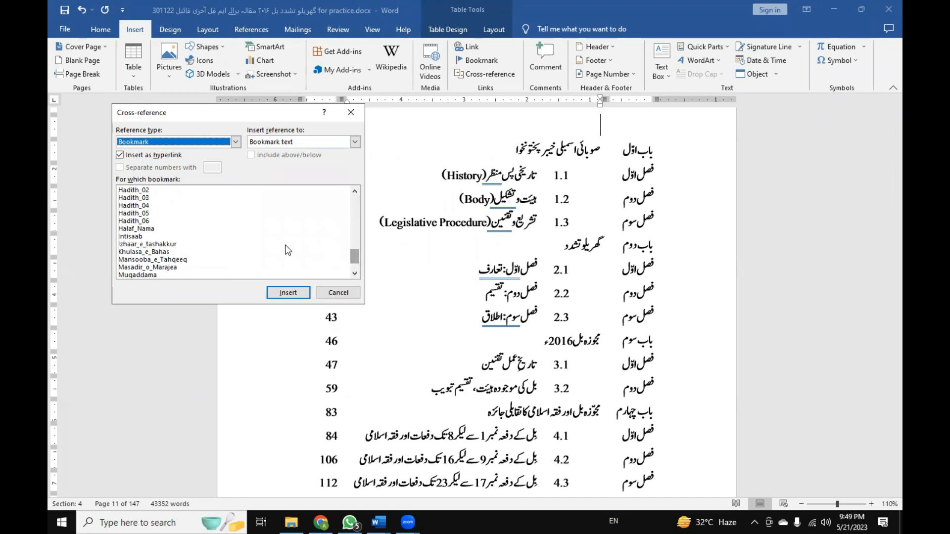
left_click(149, 276)
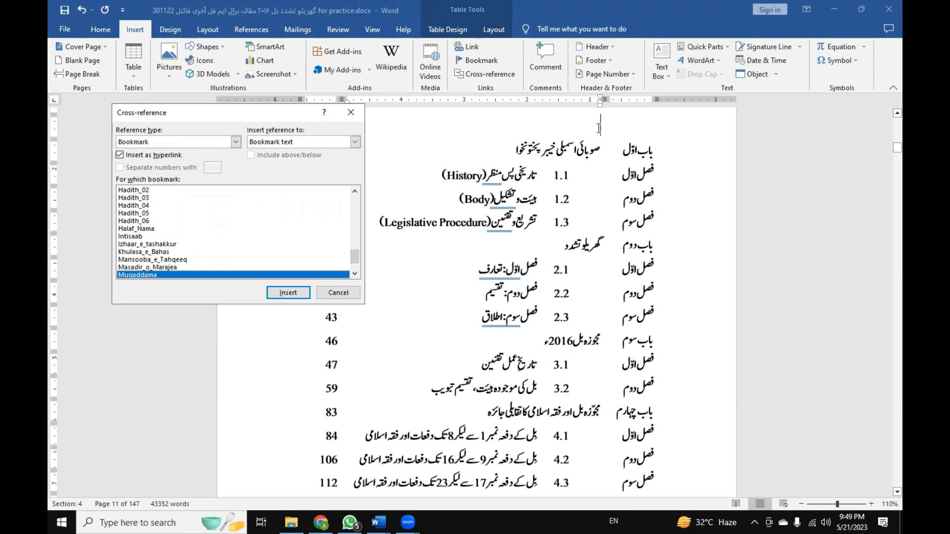
left_click(295, 294)
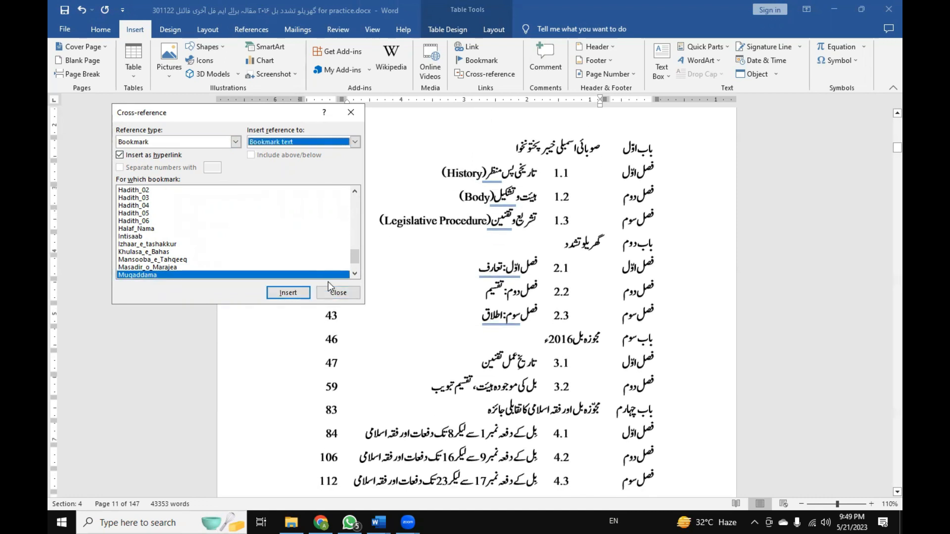
left_click(341, 294)
scroll(457, 223, "up", 3)
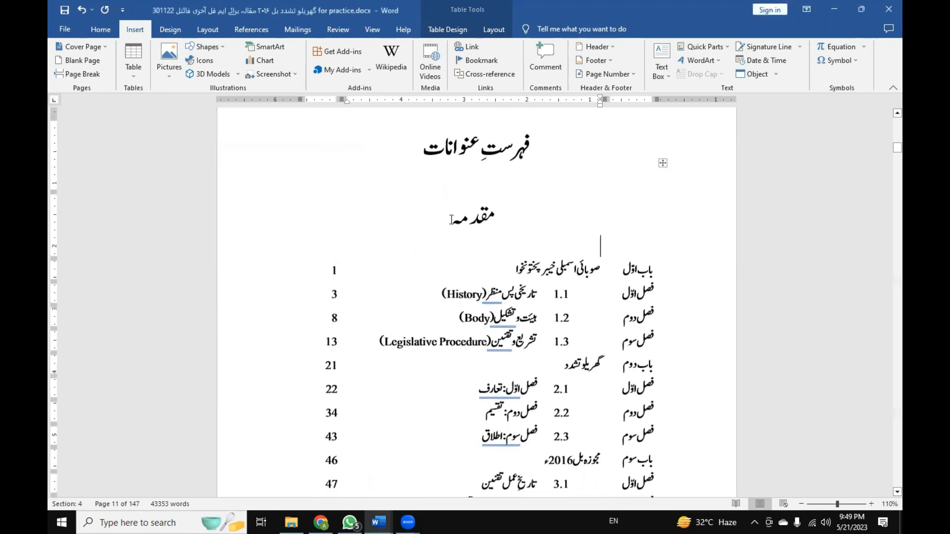
Right-align the inserted مقدمہ entry and reduce its font size to 20.
double_click(460, 217)
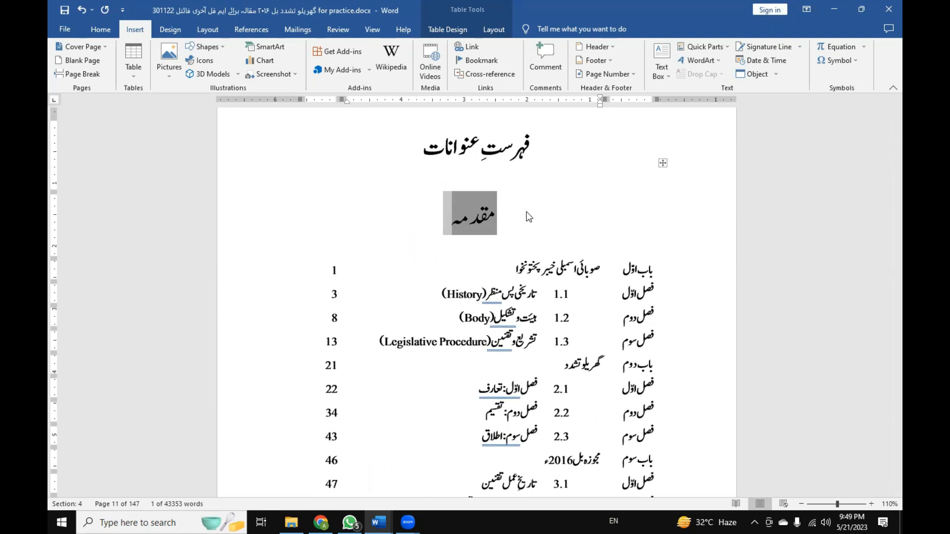
key("ctrl+r")
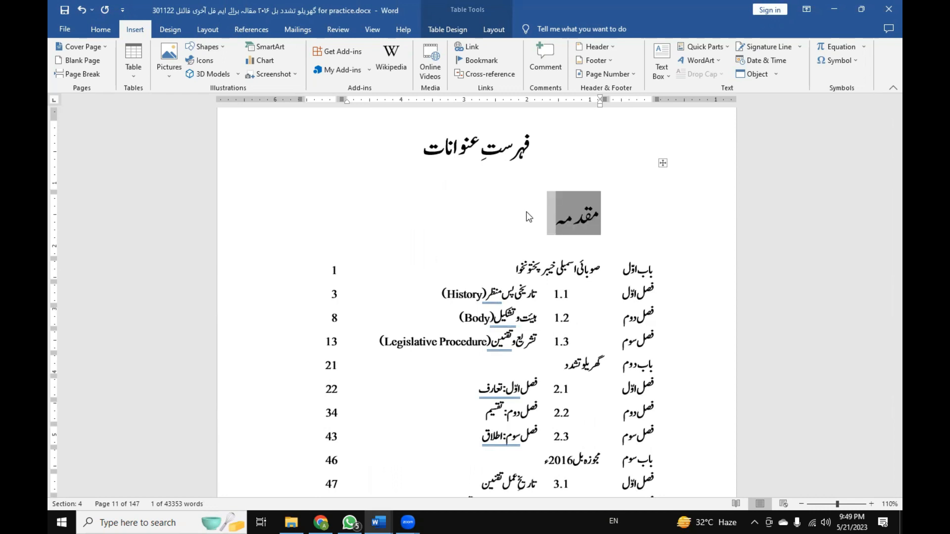
left_click(103, 30)
left_click(265, 52)
left_click(266, 51)
left_click(266, 52)
left_click(265, 52)
left_click(263, 53)
left_click(584, 218)
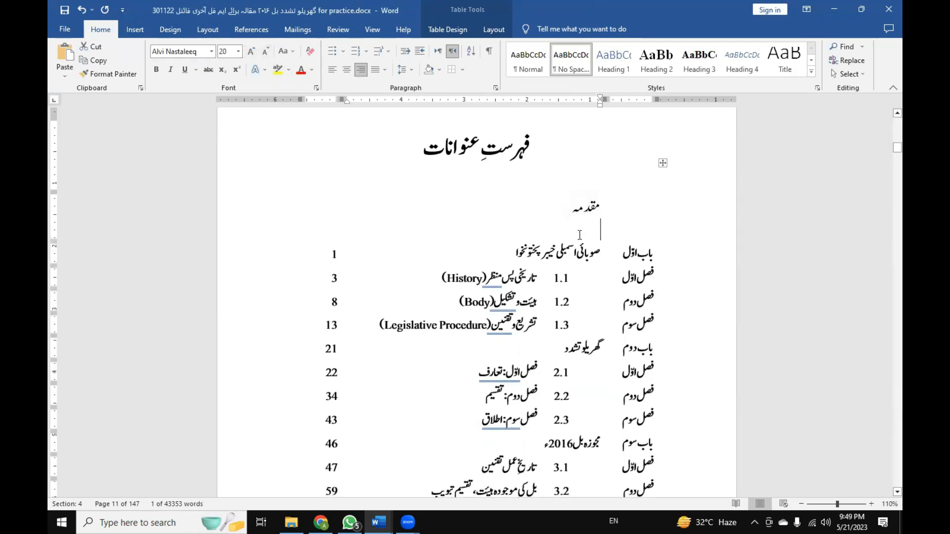
Examine the مقدمہ entry's linked field by selecting its text, and compare it with the row's empty page-number cell.
double_click(570, 213)
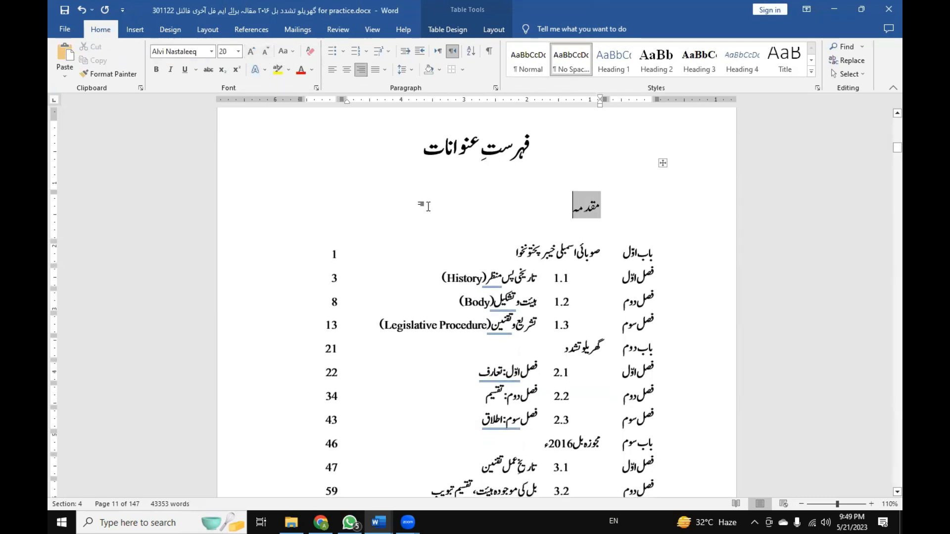
left_click(335, 213)
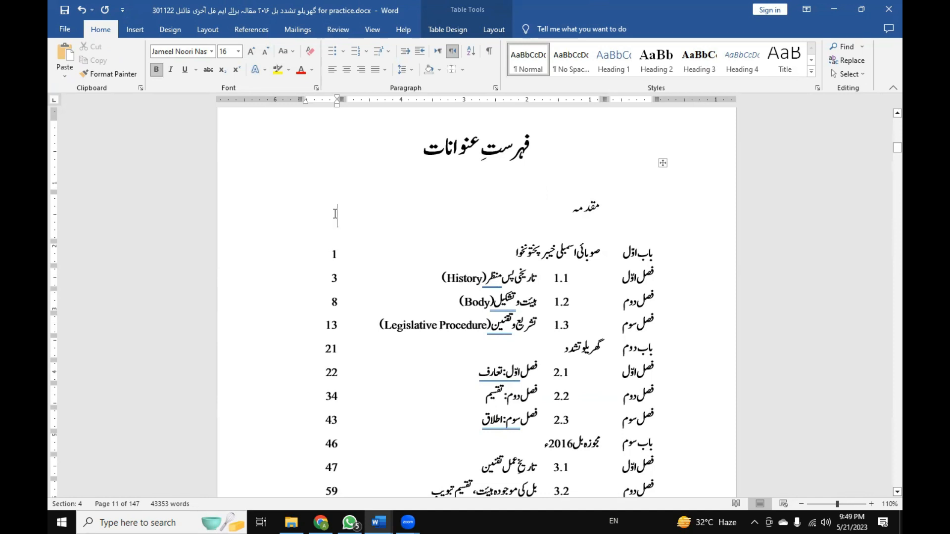
left_click(577, 210)
double_click(577, 209)
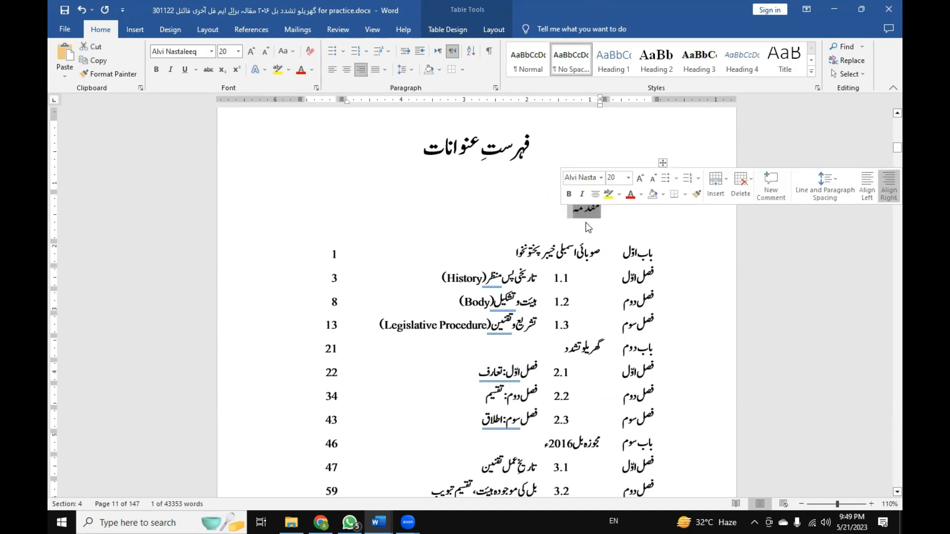
left_click(572, 216)
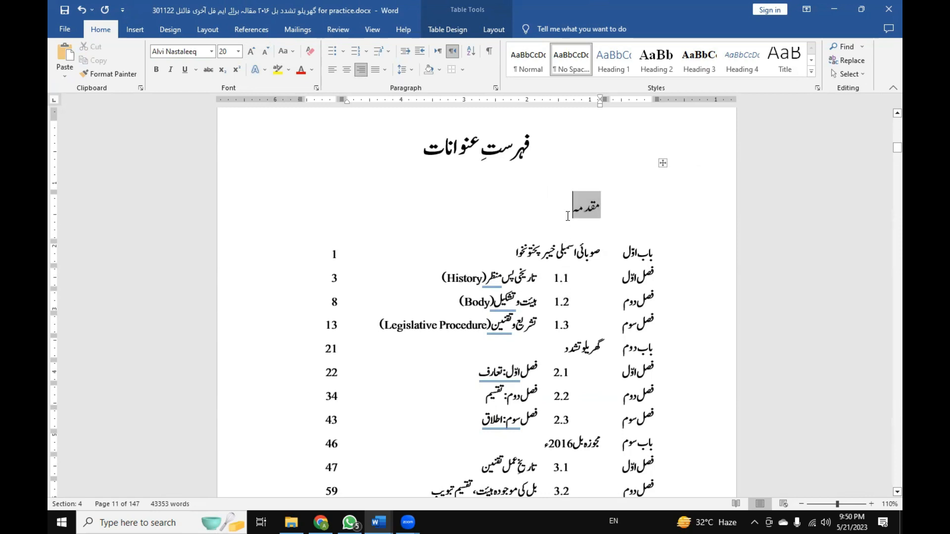
left_click(614, 204)
left_click_drag(572, 211, 593, 206)
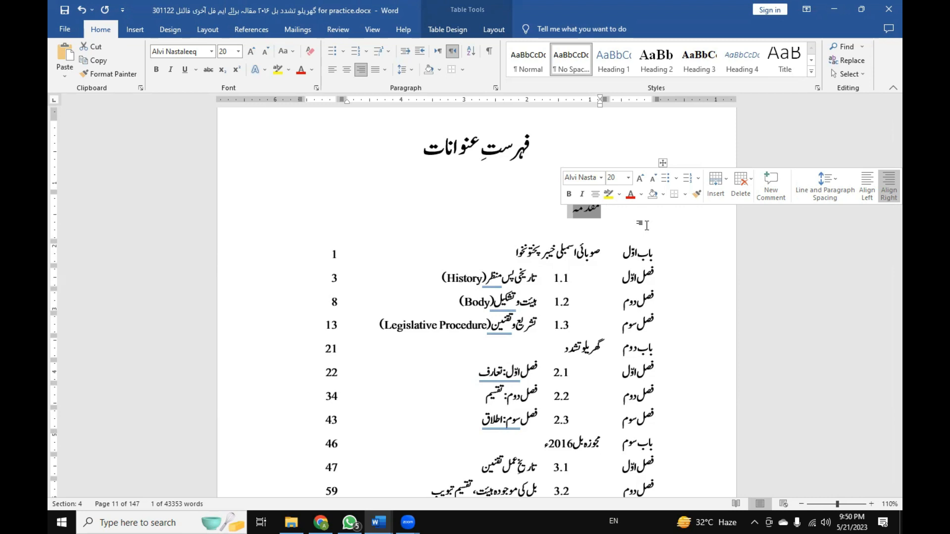
key("ctrl+c")
left_click(579, 212)
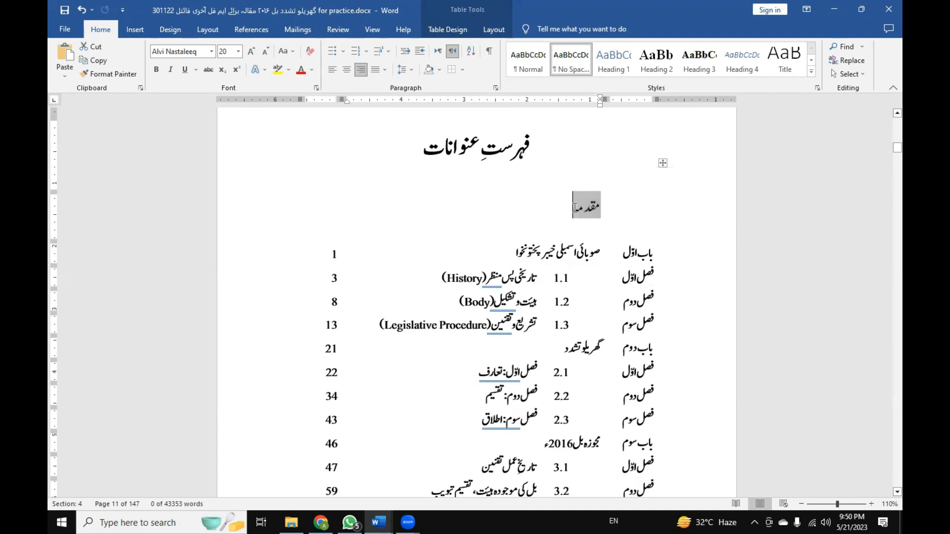
left_click_drag(572, 213, 596, 214)
left_click(314, 205)
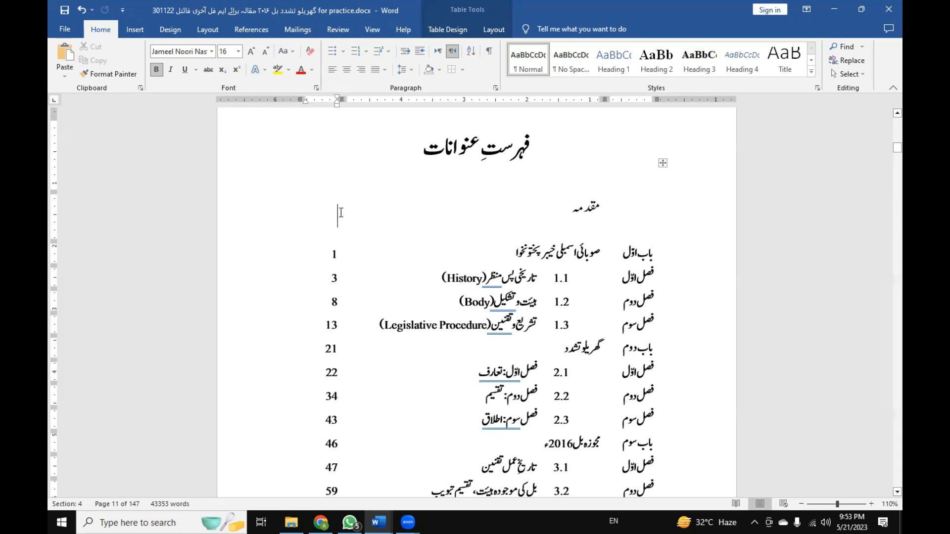
Insert a hyperlinked page-number cross-reference to the Muqaddama bookmark in the مقدمہ row's empty page-number cell.
left_click(586, 212)
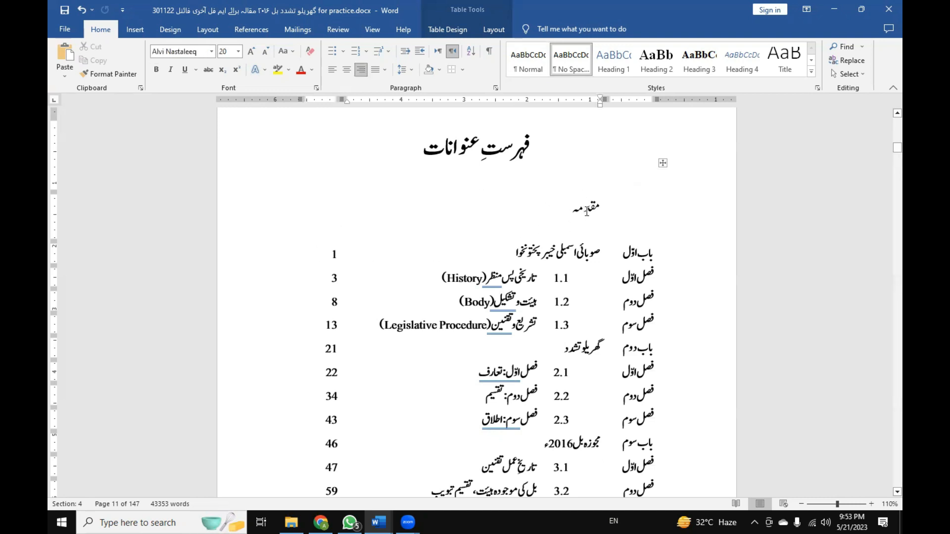
left_click(138, 28)
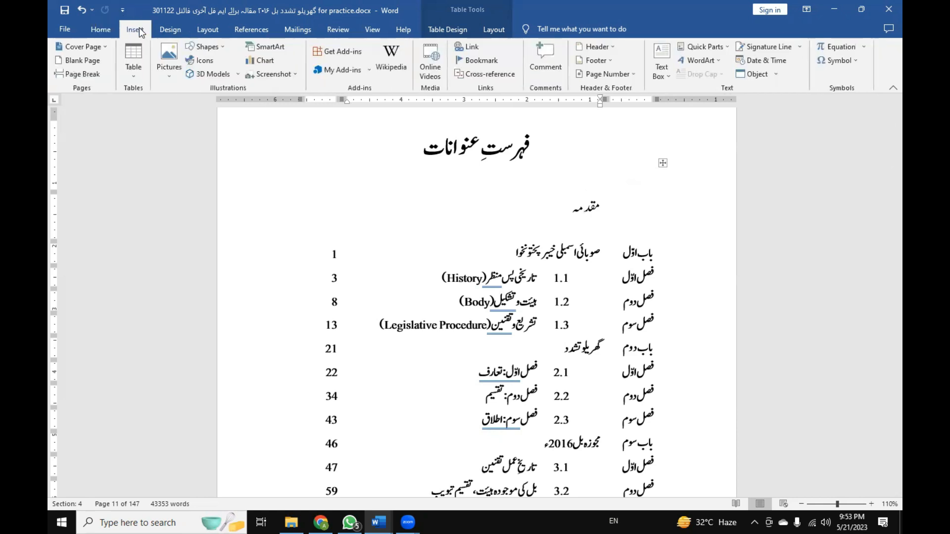
left_click(462, 72)
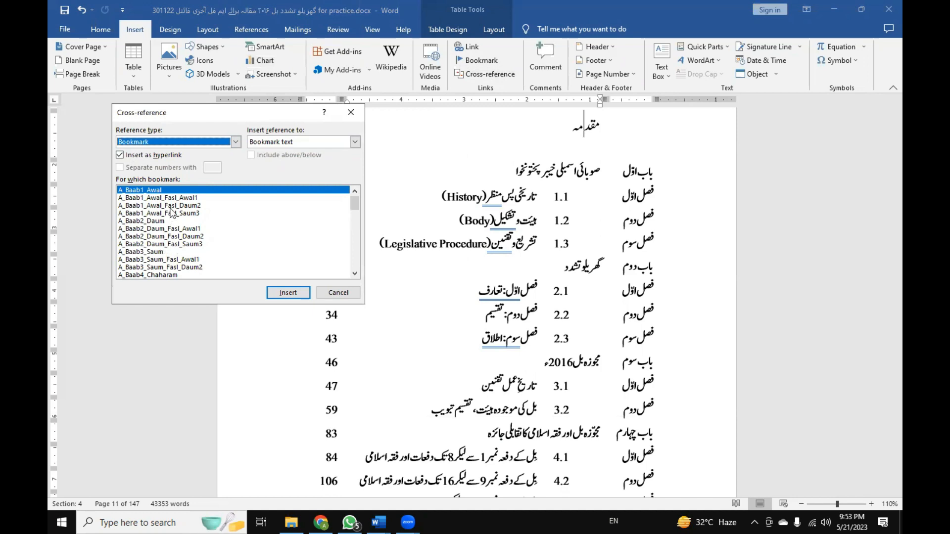
left_click_drag(352, 204, 352, 263)
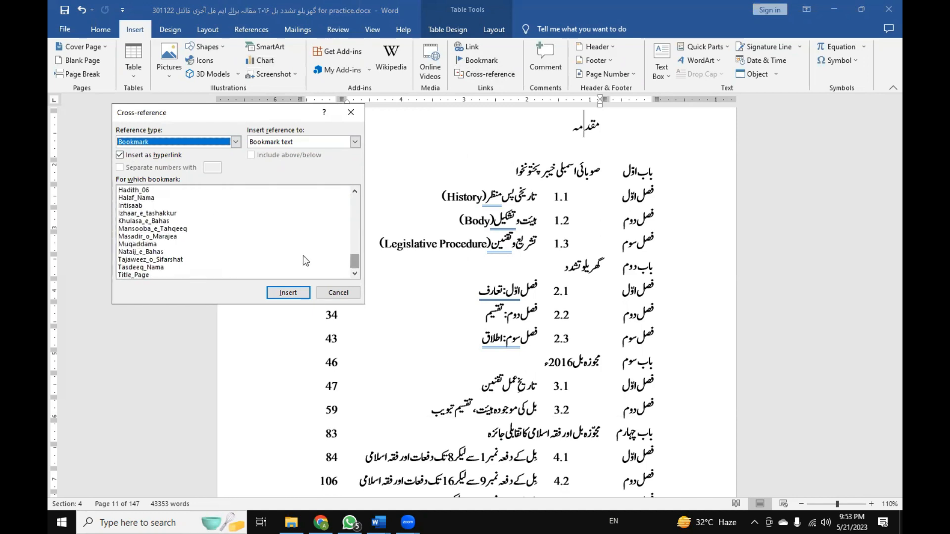
left_click(160, 244)
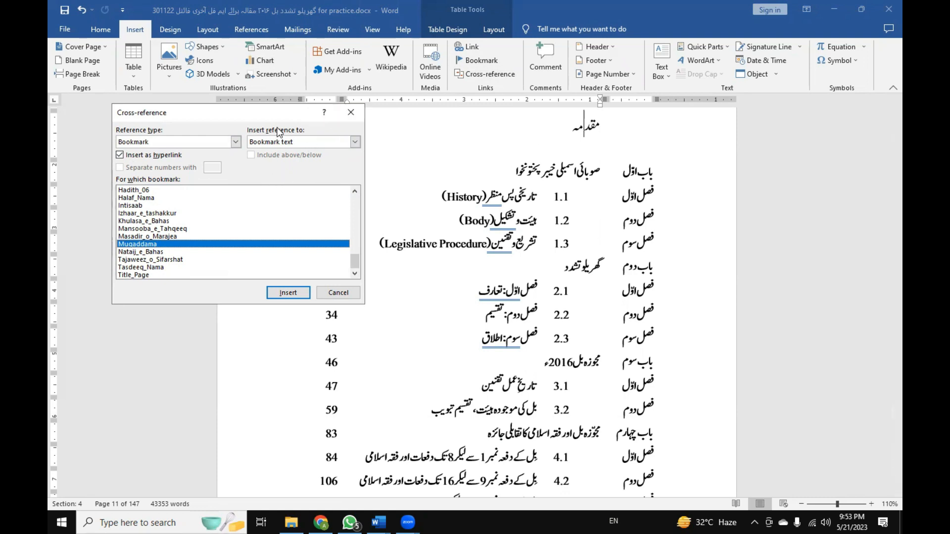
left_click_drag(267, 113, 203, 149)
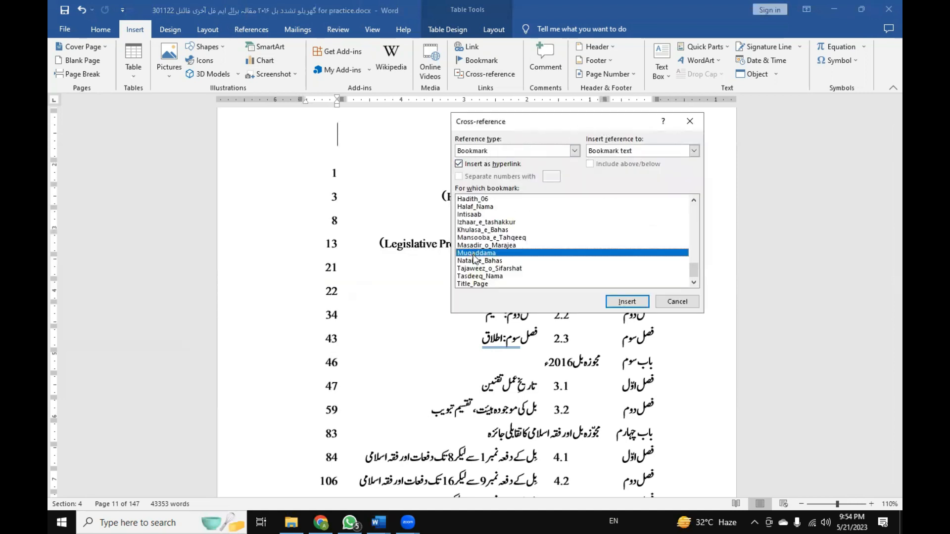
left_click(606, 150)
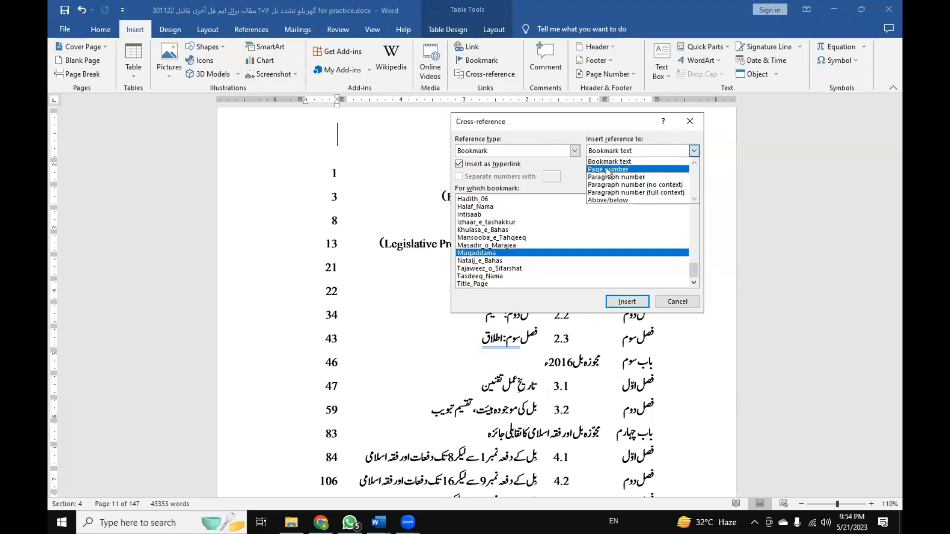
left_click(608, 170)
left_click(626, 301)
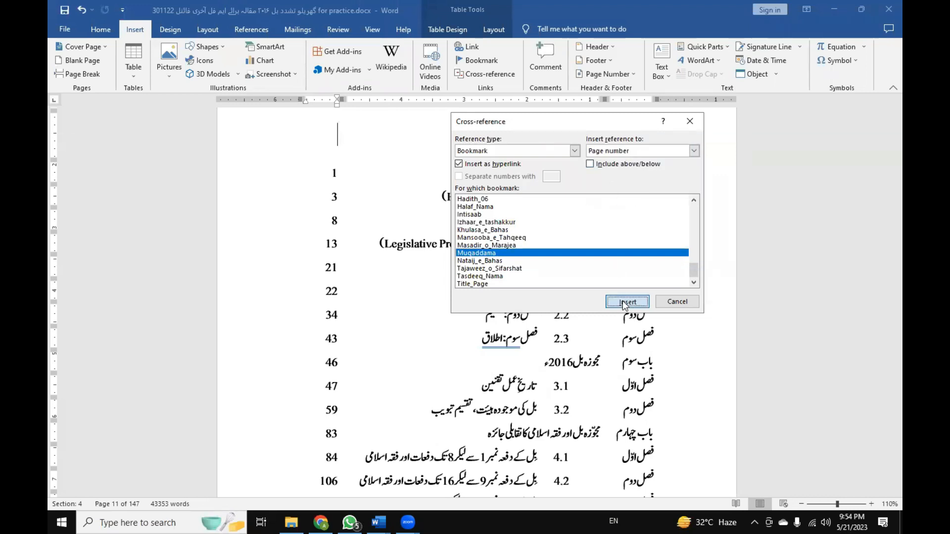
left_click(665, 302)
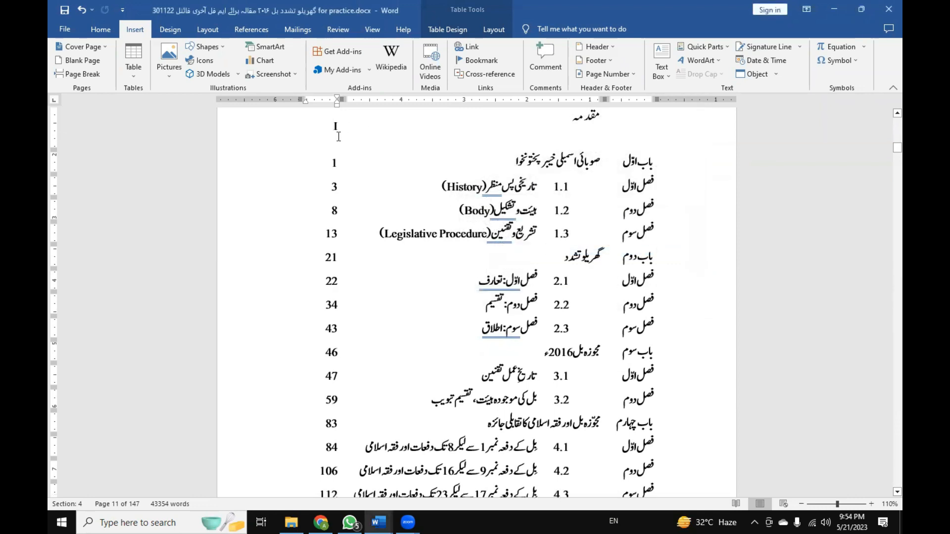
Examine the مقدمہ row's title and page-number fields, and compare them with the other entries in the table of contents.
scroll(544, 158, "up", 1)
left_click(602, 159)
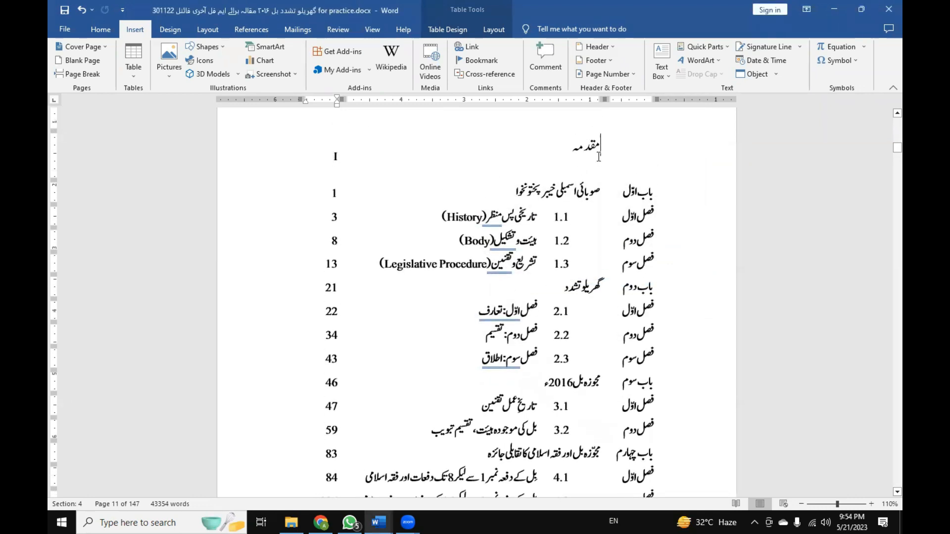
left_click(335, 157)
scroll(345, 178, "down", 6)
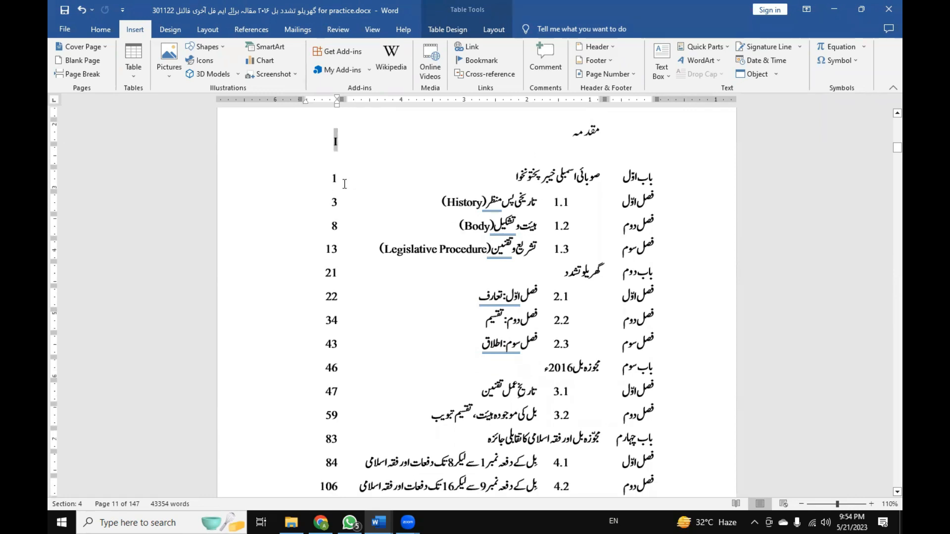
scroll(345, 185, "down", 7)
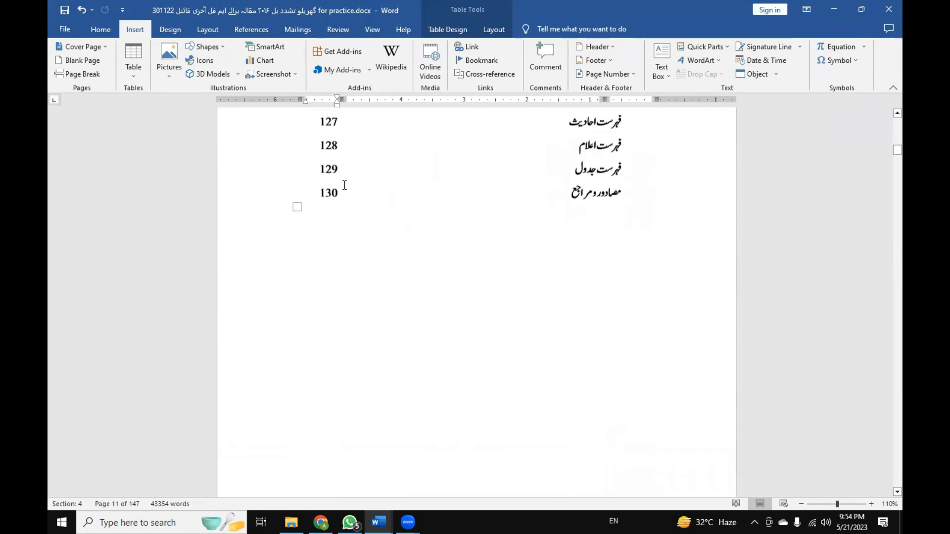
scroll(345, 185, "up", 13)
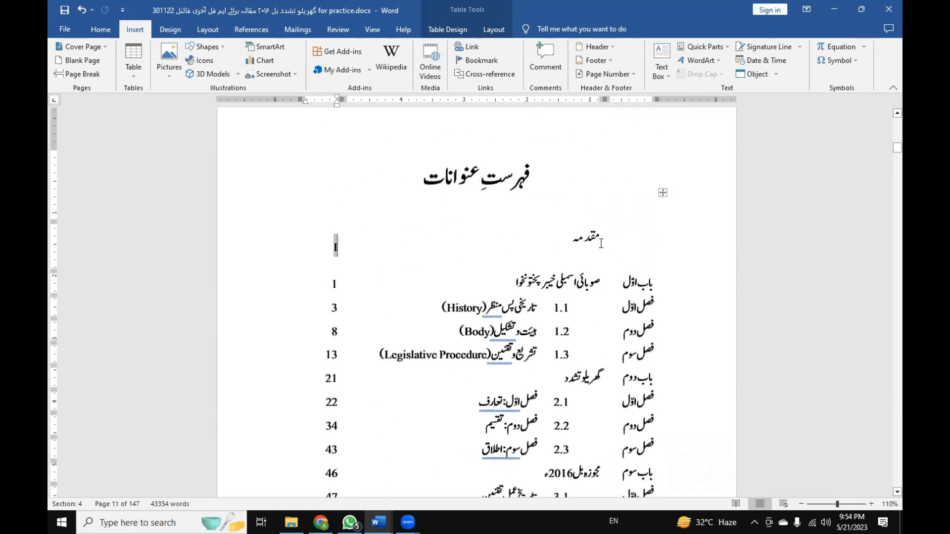
left_click(590, 240)
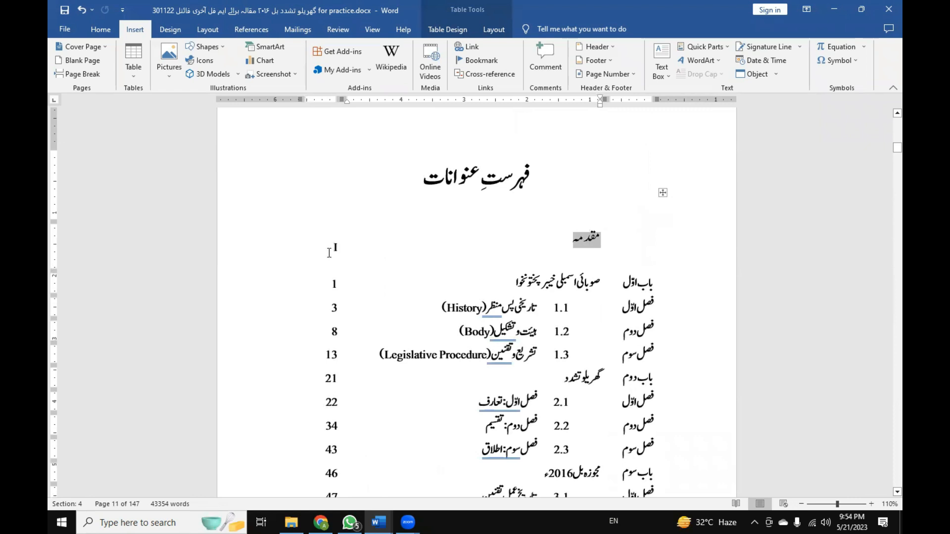
left_click(331, 252)
left_click(580, 237)
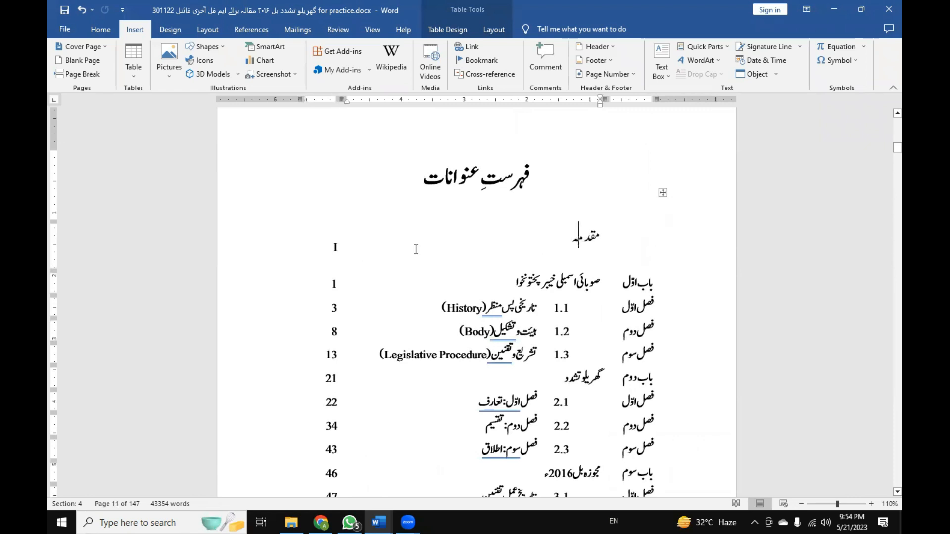
Follow the مقدمہ row's page-number link to its heading, and look over that page and the front-matter pages before it.
left_click(336, 250, "ctrl")
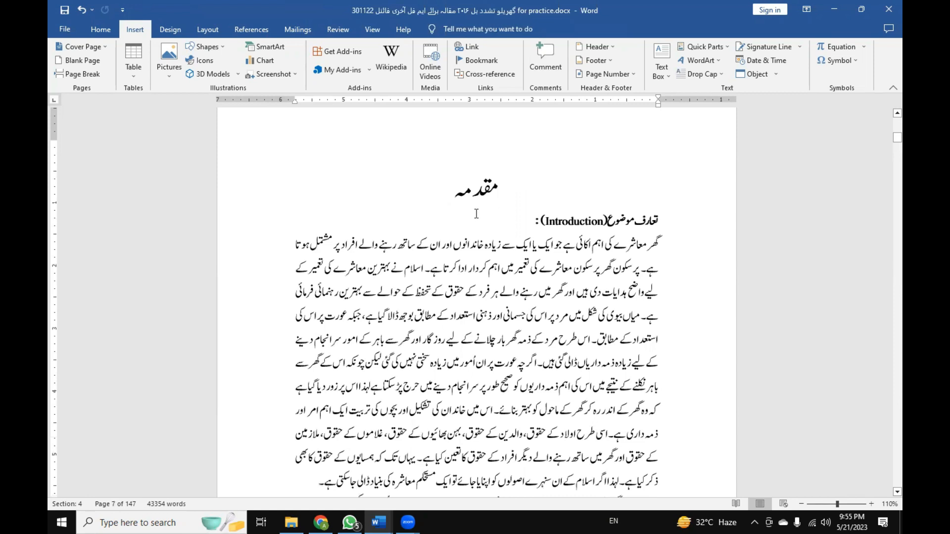
scroll(477, 214, "up", 10)
scroll(477, 213, "up", 15)
scroll(457, 226, "up", 15)
scroll(452, 229, "up", 15)
scroll(449, 228, "up", 10)
scroll(428, 228, "down", 11)
scroll(428, 227, "down", 12)
scroll(428, 228, "down", 12)
scroll(428, 227, "down", 12)
scroll(427, 228, "down", 12)
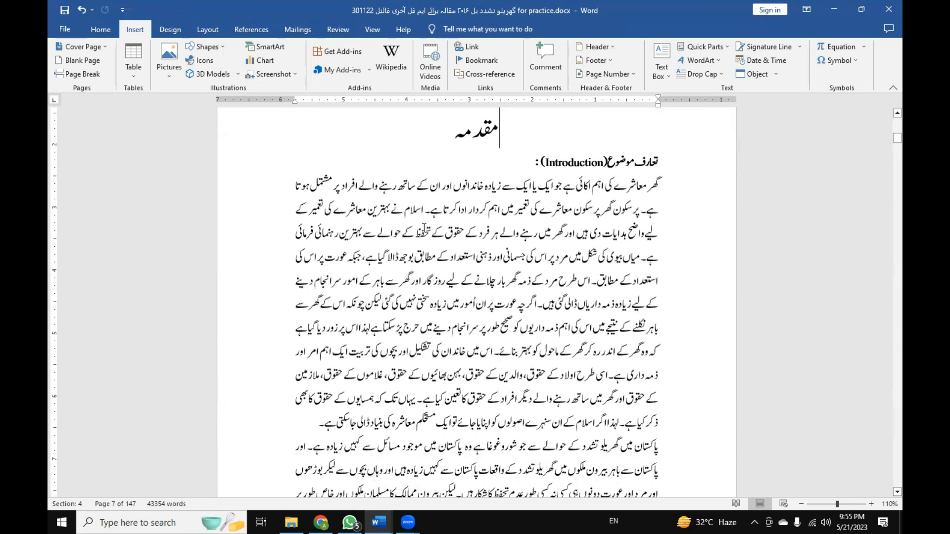
scroll(424, 227, "down", 3)
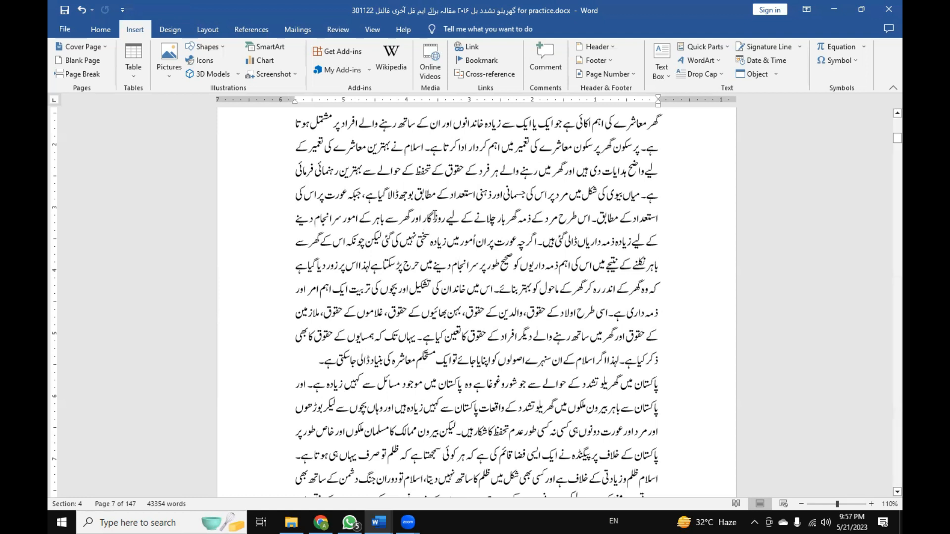
scroll(439, 238, "up", 1)
scroll(438, 238, "up", 10)
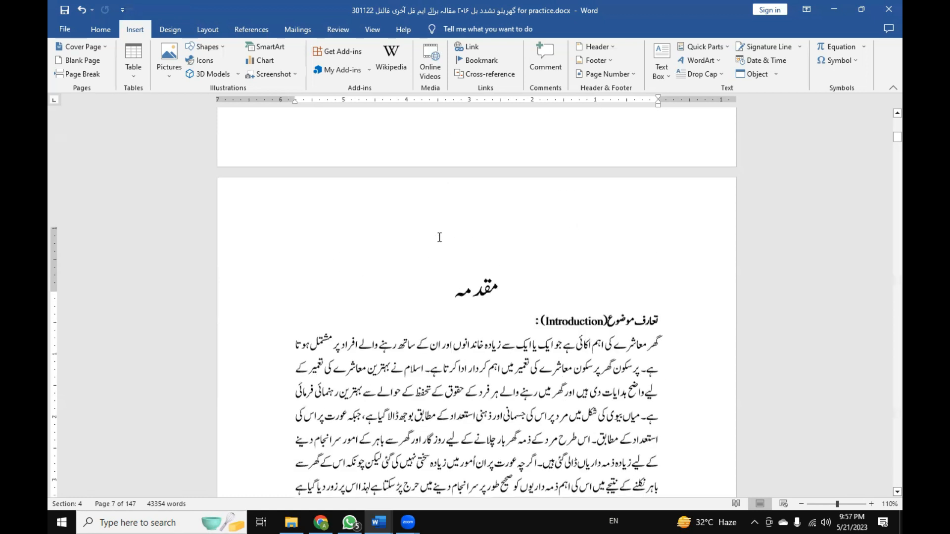
scroll(439, 237, "up", 10)
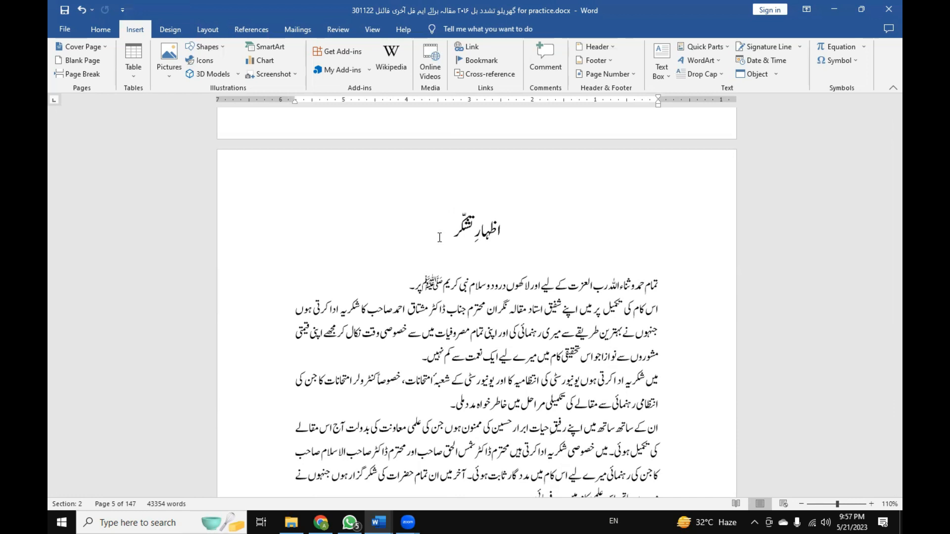
scroll(318, 198, "up", 5)
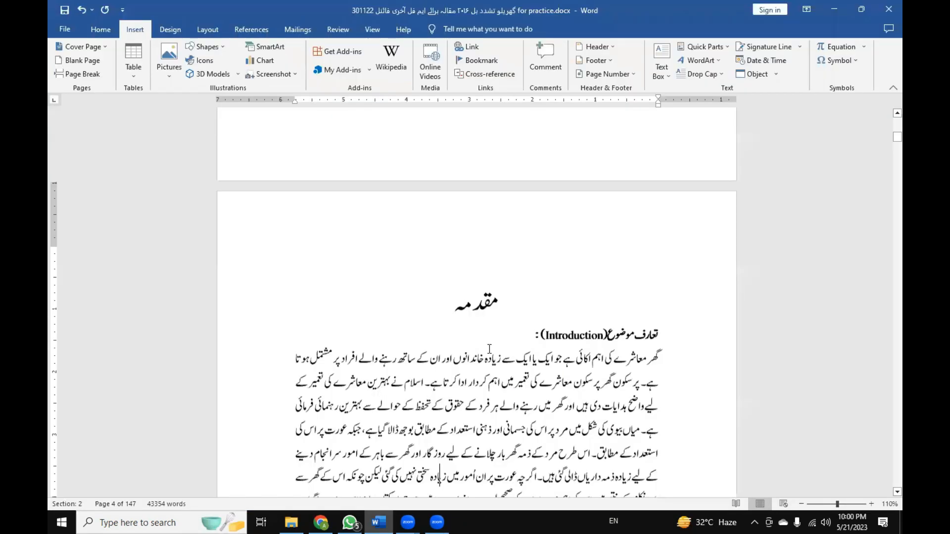
scroll(489, 349, "down", 1)
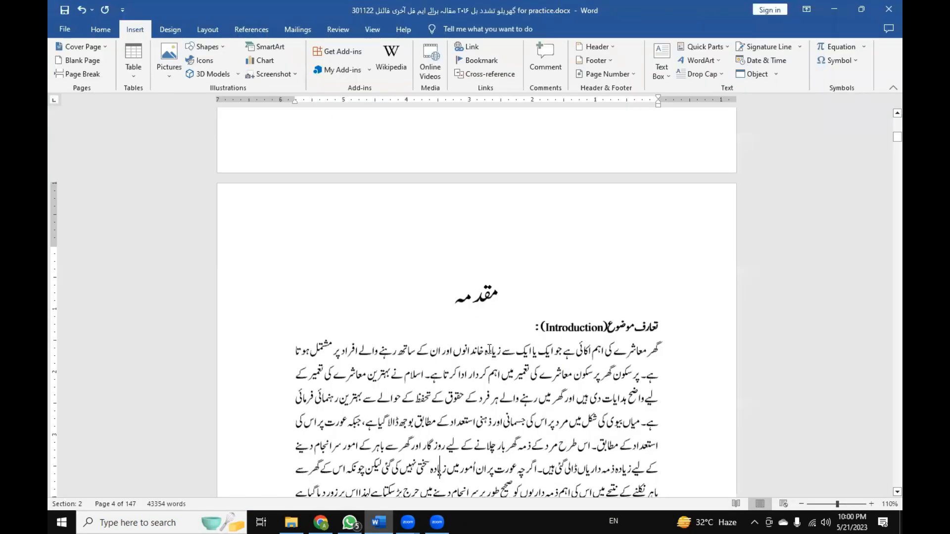
Read through the مقدمہ section from its introduction to the chapter plan and page footer, and back to its aims and objectives.
left_click(489, 349)
scroll(490, 348, "up", 1)
scroll(490, 348, "down", 2)
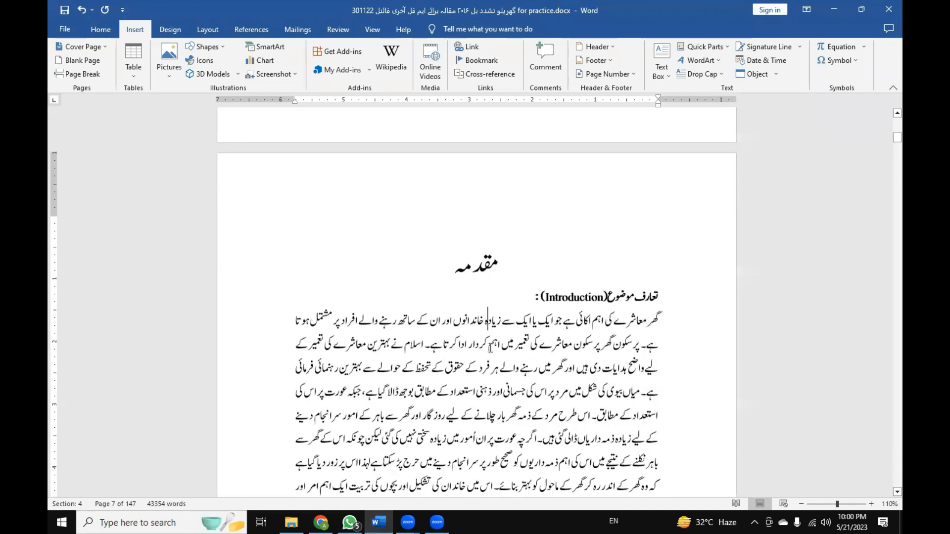
scroll(490, 348, "down", 1)
scroll(490, 348, "up", 5)
scroll(489, 348, "down", 2)
scroll(490, 348, "down", 2)
scroll(490, 348, "up", 10)
scroll(490, 347, "down", 12)
scroll(485, 351, "down", 15)
scroll(456, 369, "down", 10)
scroll(456, 368, "down", 8)
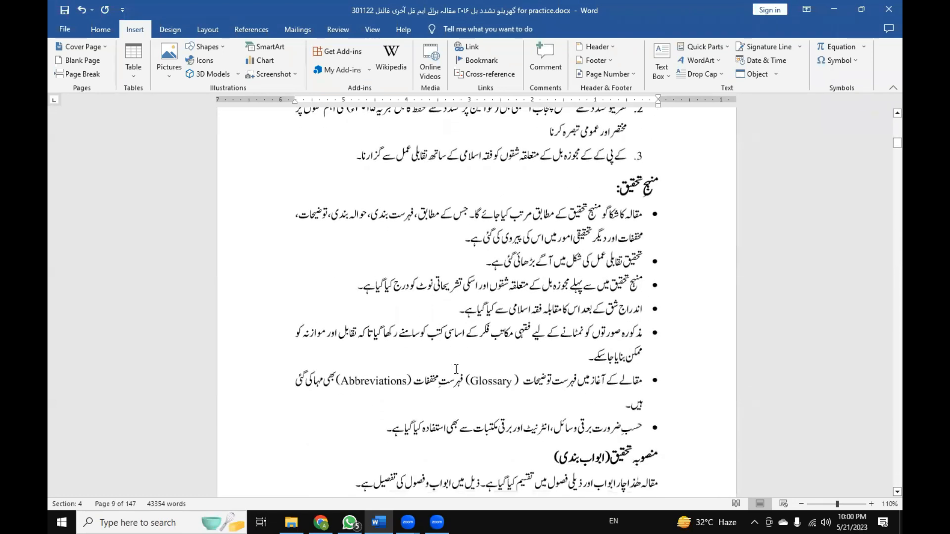
scroll(456, 369, "down", 6)
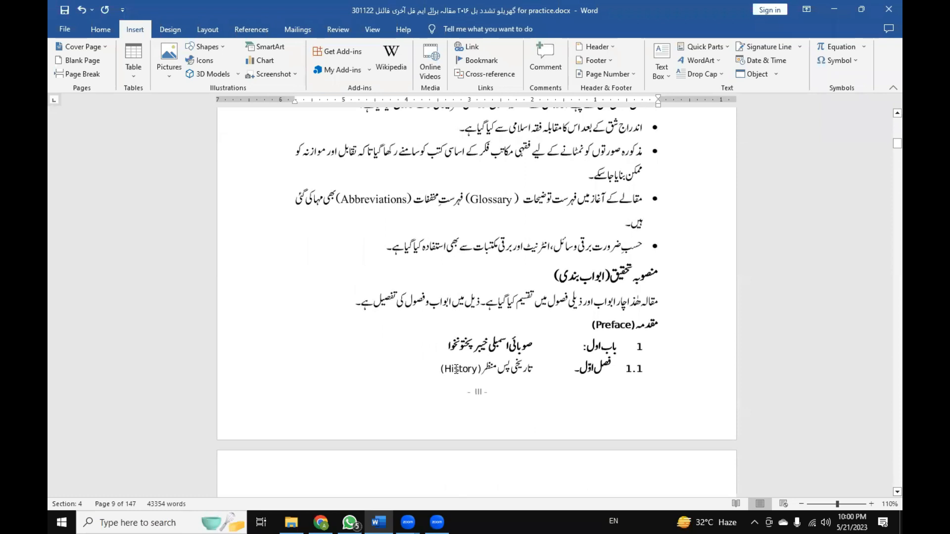
left_click(456, 369)
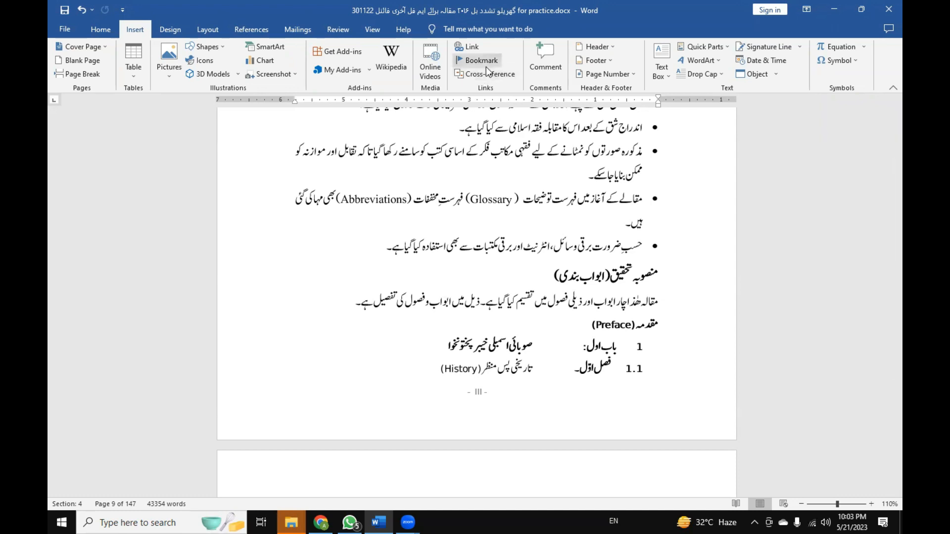
left_click(487, 279)
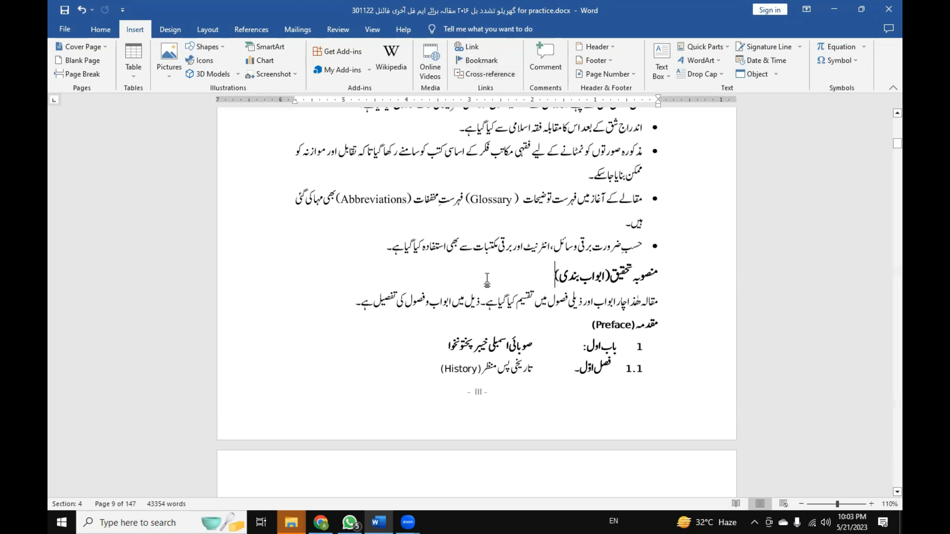
scroll(487, 280, "up", 6)
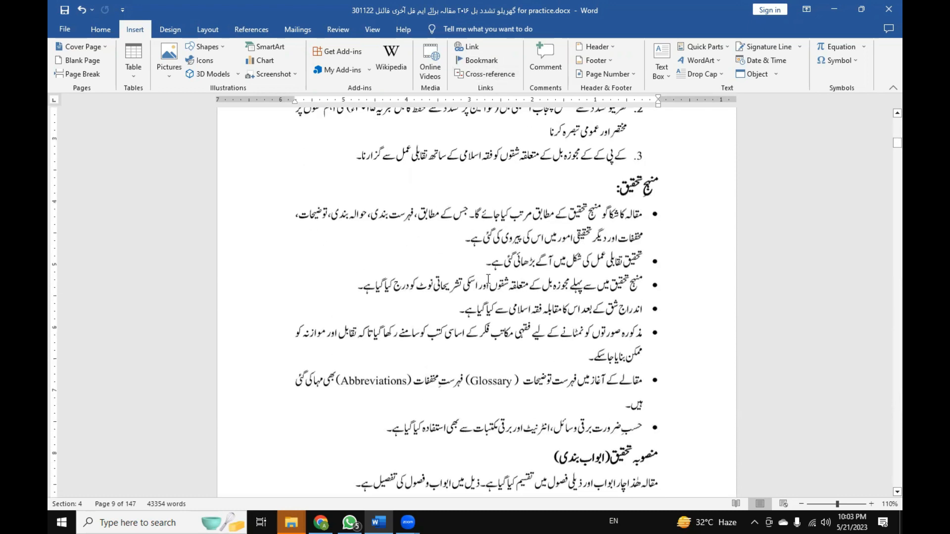
scroll(489, 279, "up", 4)
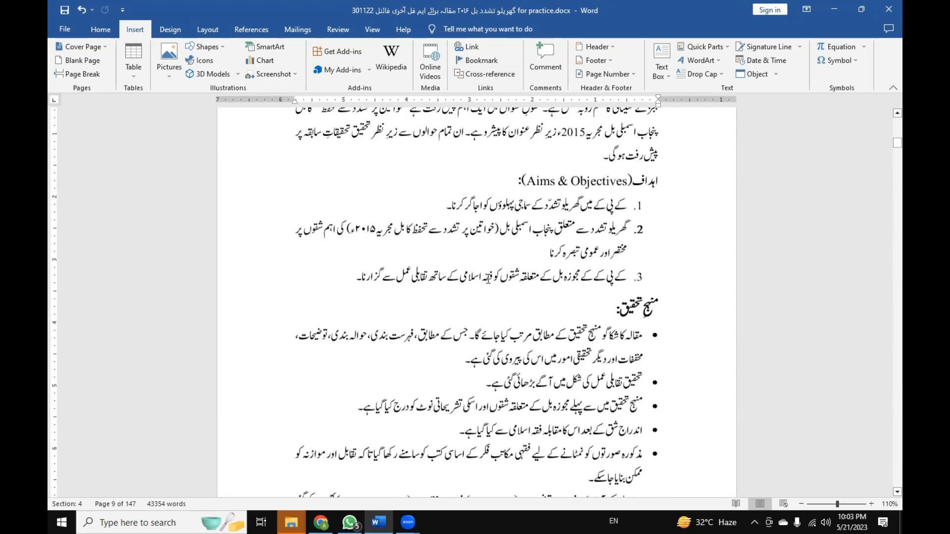
Jump to the Ayat_6 bookmark, close the Go To dialog and view the bookmarked verse in its surrounding text.
key("ctrl+g")
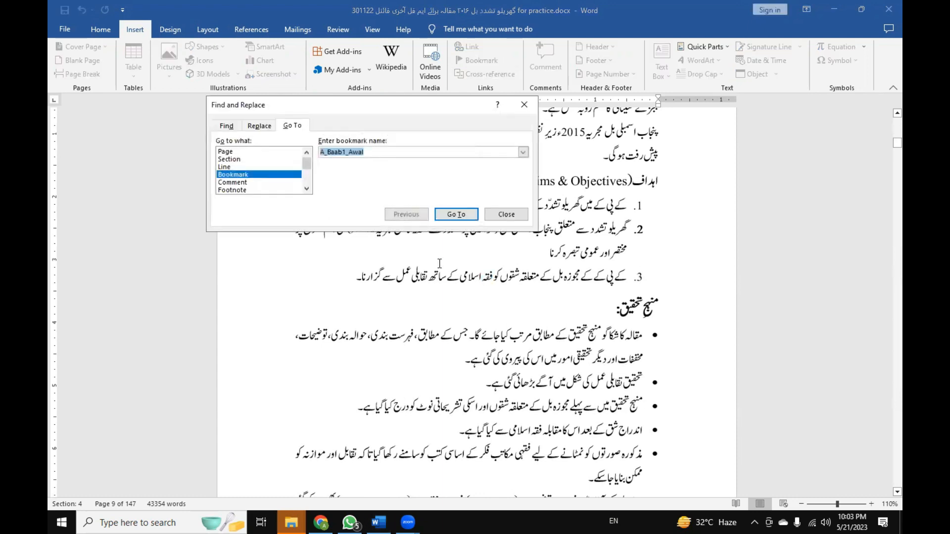
left_click(354, 152)
left_click(523, 156)
scroll(507, 178, "down", 5)
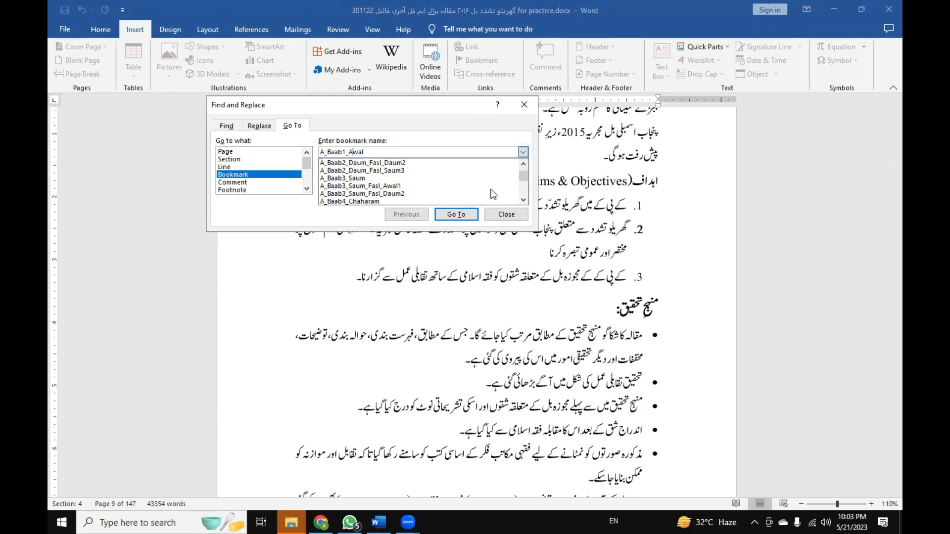
left_click(423, 186)
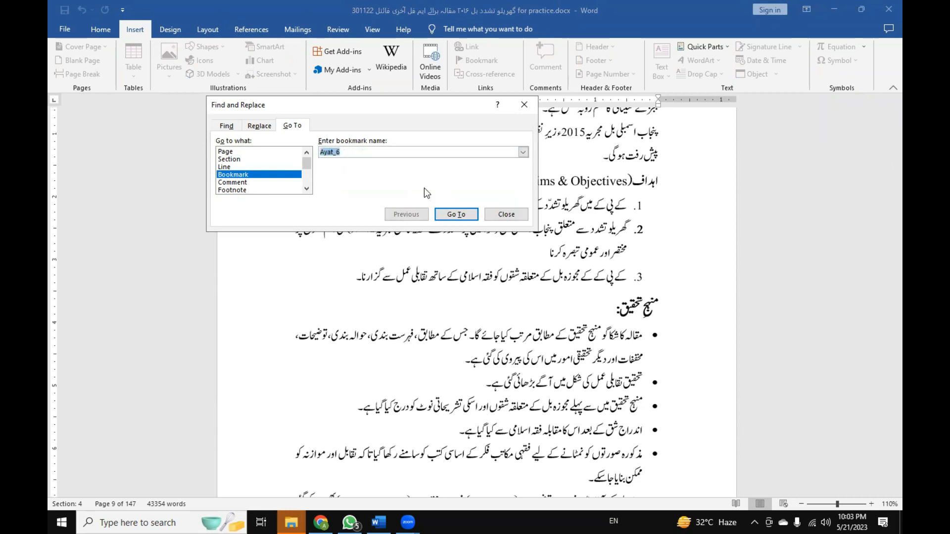
left_click(474, 215)
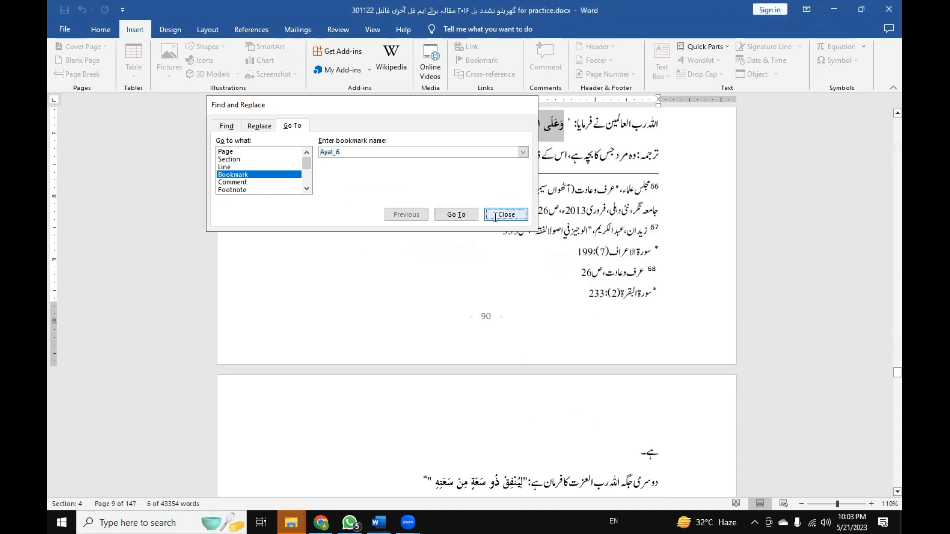
left_click(490, 214)
scroll(650, 477, "up", 3)
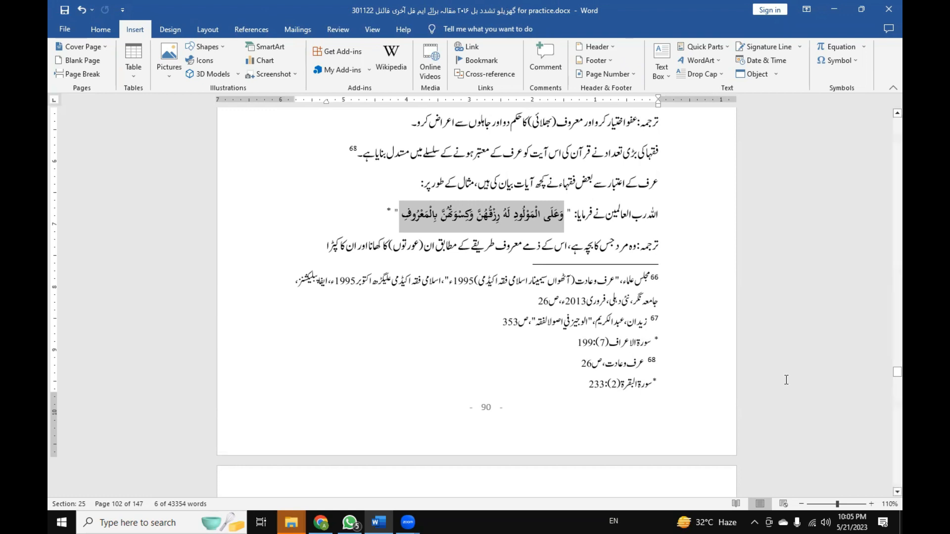
left_click(489, 218)
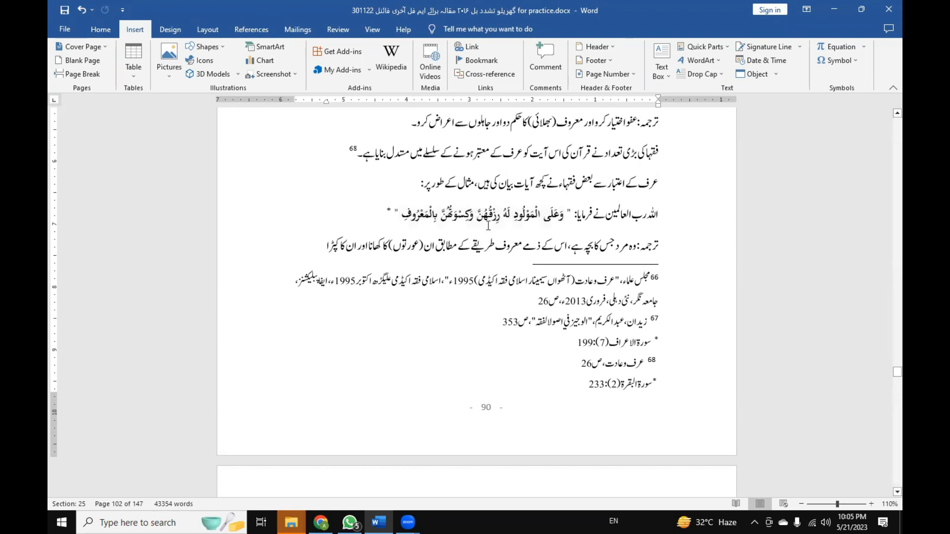
Select the quoted verse on page 90 and display its bookmark in the Bookmark dialog, clear of the verse.
left_click(402, 216)
left_click_drag(440, 216, 552, 223)
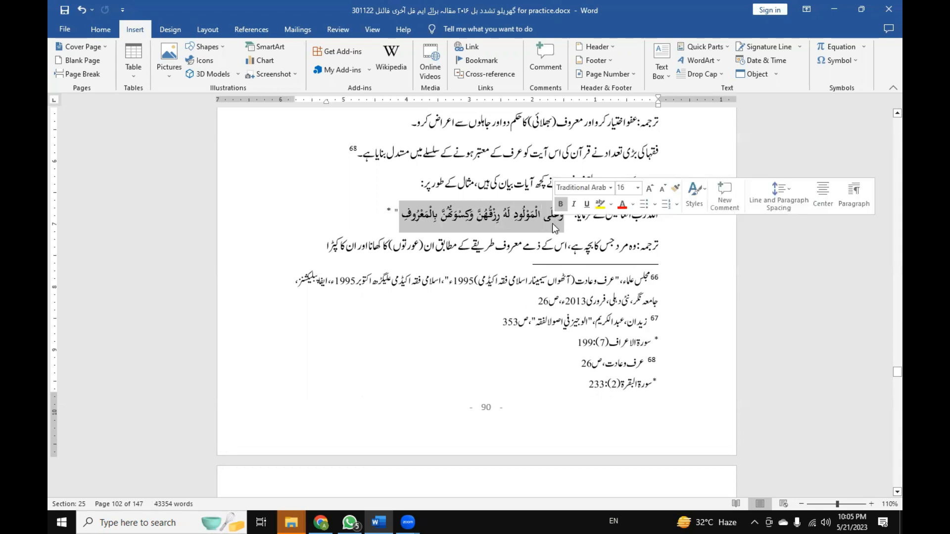
left_click(489, 64)
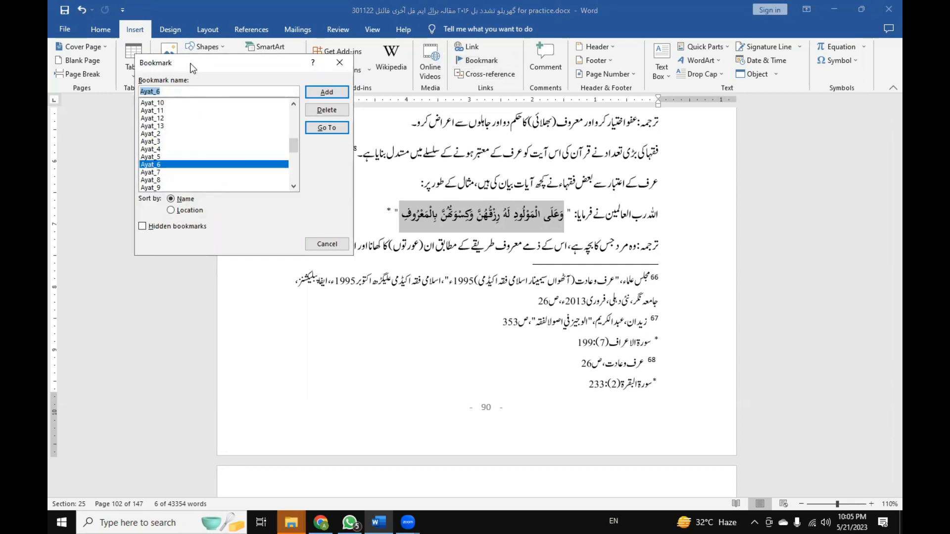
left_click_drag(192, 64, 677, 124)
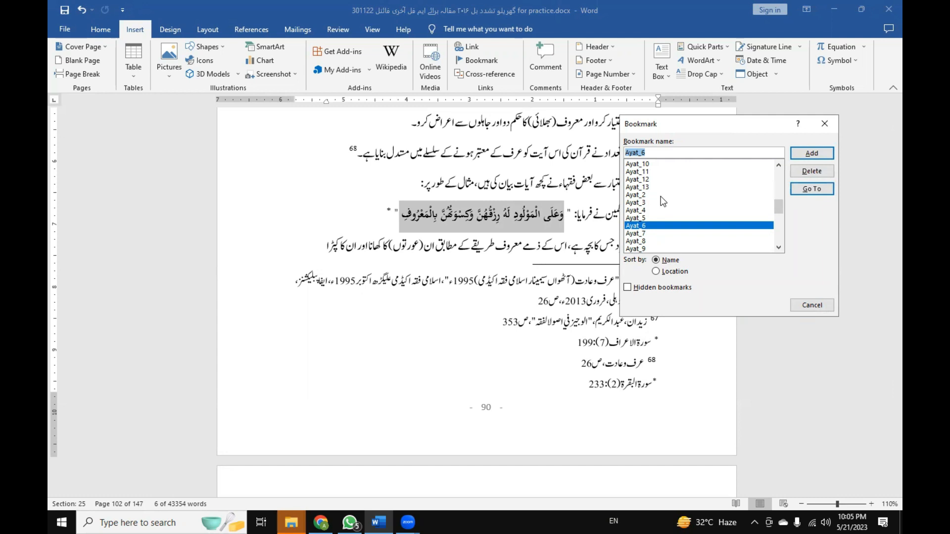
Look through the numbered Ayat bookmarks and the entries following them, and close the dialog without changes.
scroll(661, 200, "up", 2)
scroll(661, 200, "down", 1)
scroll(661, 199, "down", 5)
scroll(661, 200, "up", 2)
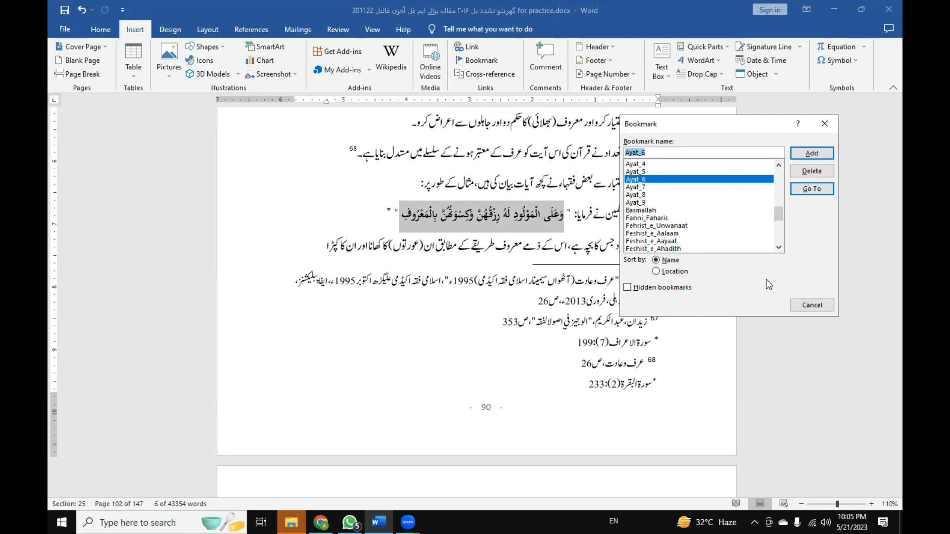
left_click(656, 204)
scroll(653, 196, "up", 4)
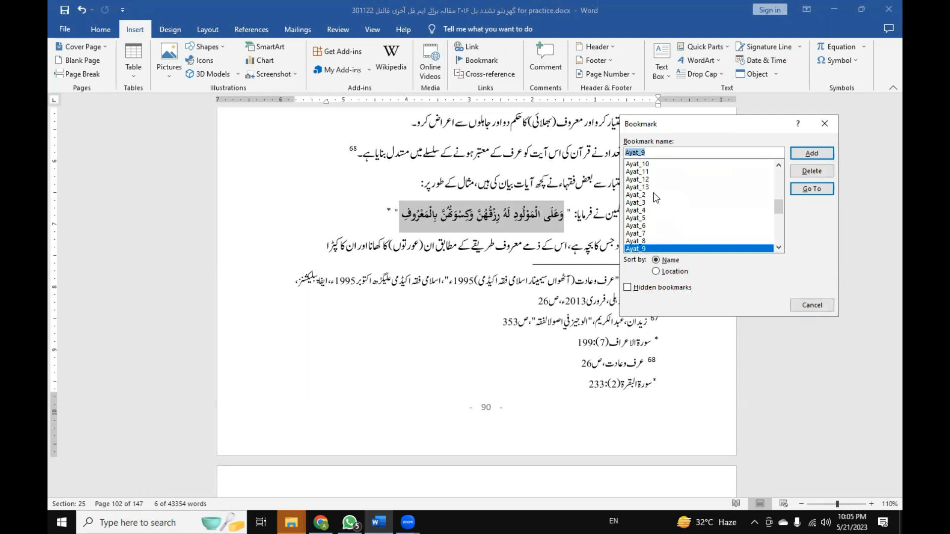
scroll(651, 233, "down", 2)
scroll(651, 237, "down", 1)
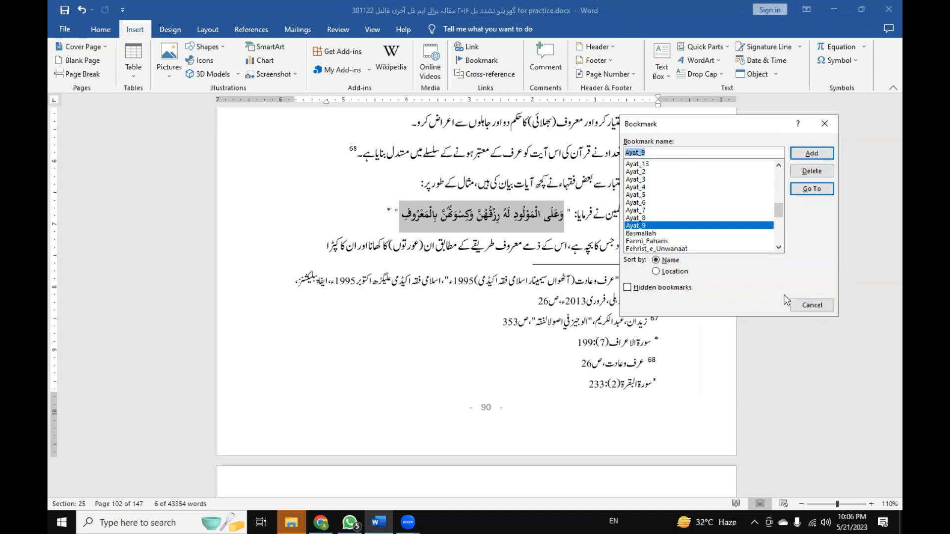
left_click(820, 308)
Reselect the same verse, reopen the bookmark list beside it and highlight the Ayat_10 bookmark.
left_click(557, 239)
left_click_drag(565, 221, 402, 222)
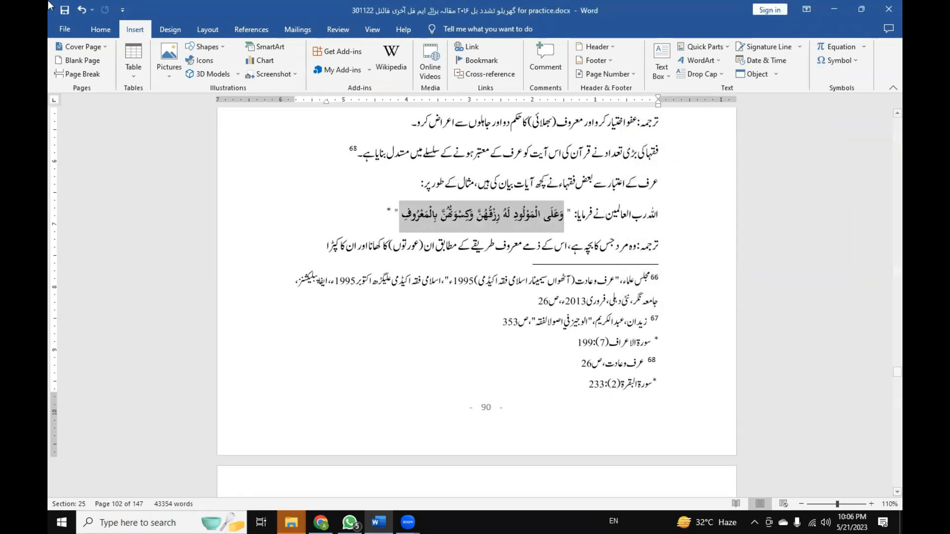
left_click(464, 64)
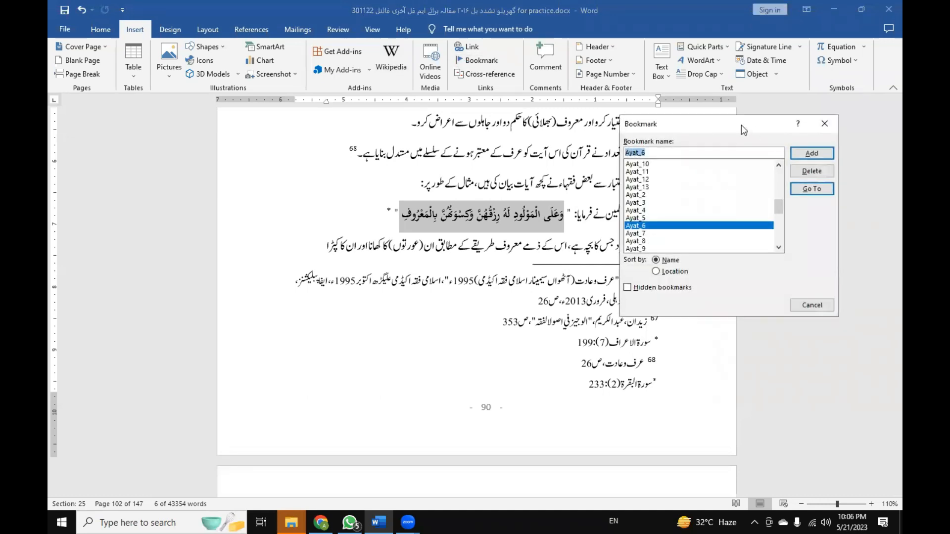
left_click_drag(741, 125, 216, 85)
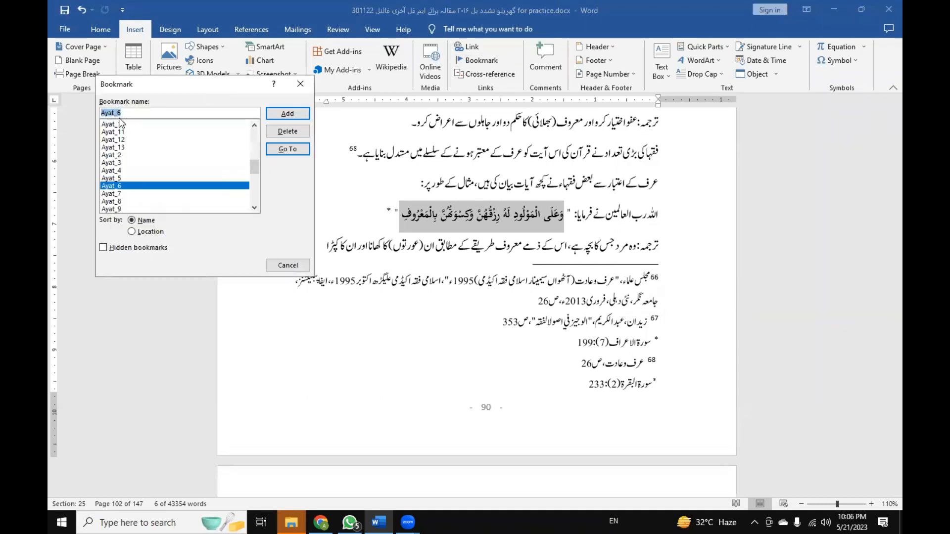
left_click(118, 124)
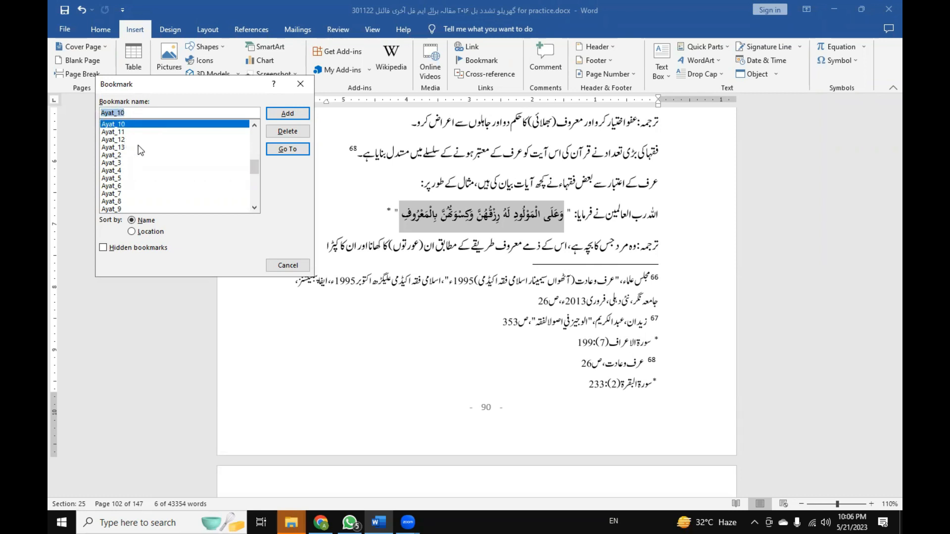
Examine how the A_Baab chapter and Fasl section bookmarks are named, from A_Baab1_Awal_Fasl_Awal1 to A_Baab3_Saum.
scroll(141, 151, "up", 10)
left_click(146, 132)
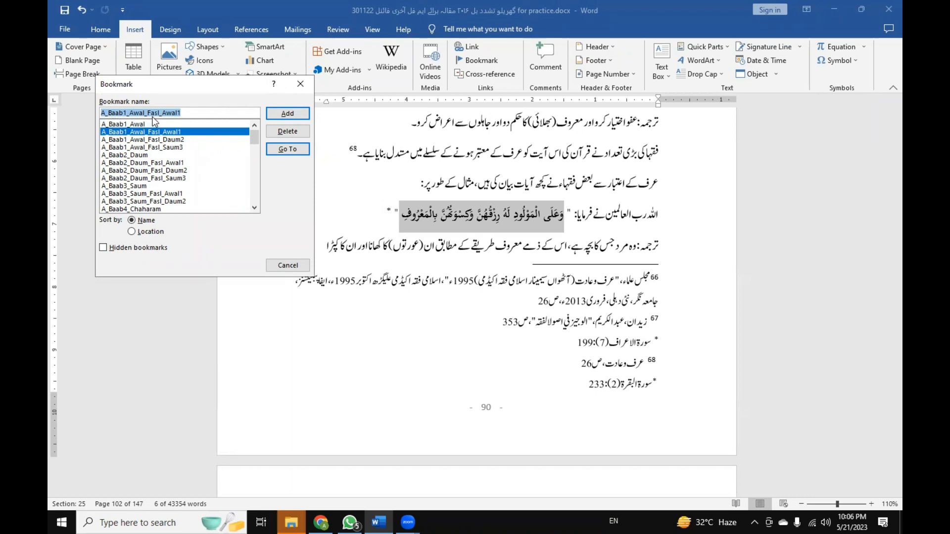
left_click(188, 113)
left_click_drag(163, 113, 109, 116)
left_click(151, 156)
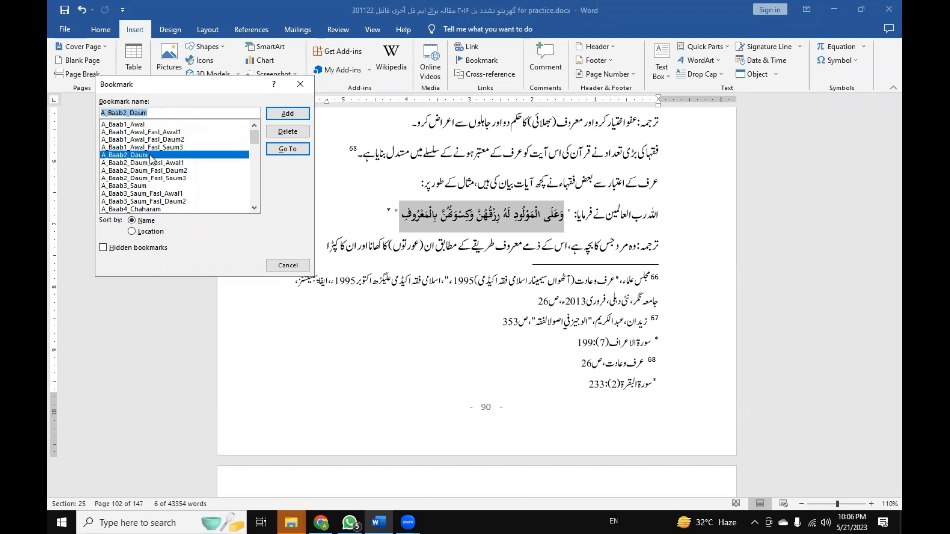
left_click(157, 186)
scroll(160, 193, "down", 3)
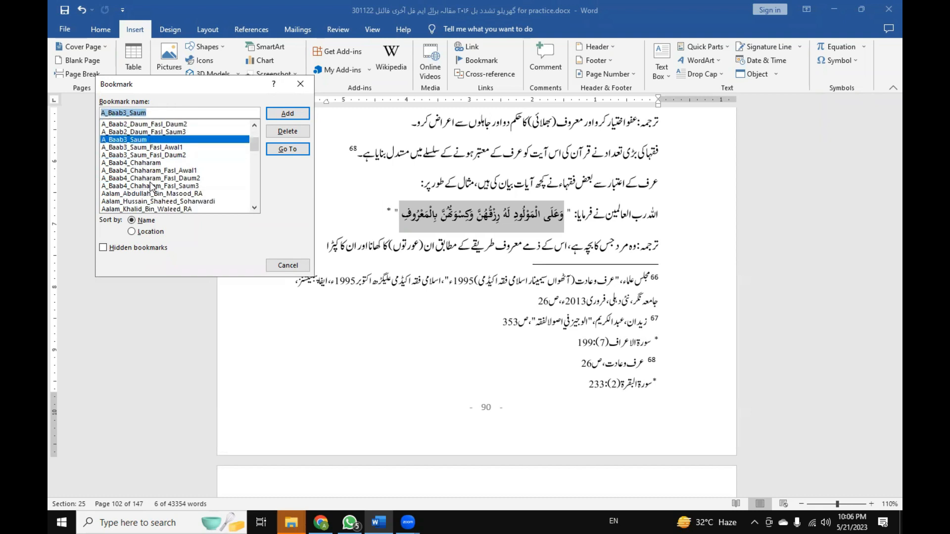
Examine how the bookmarks for personalities are named with the Aalam prefix, from Aalam_Khalid_Bin_Waleed_RA to Aalam_Maulana_Ashraf_Ali_Thanvi_RA.
left_click(159, 186)
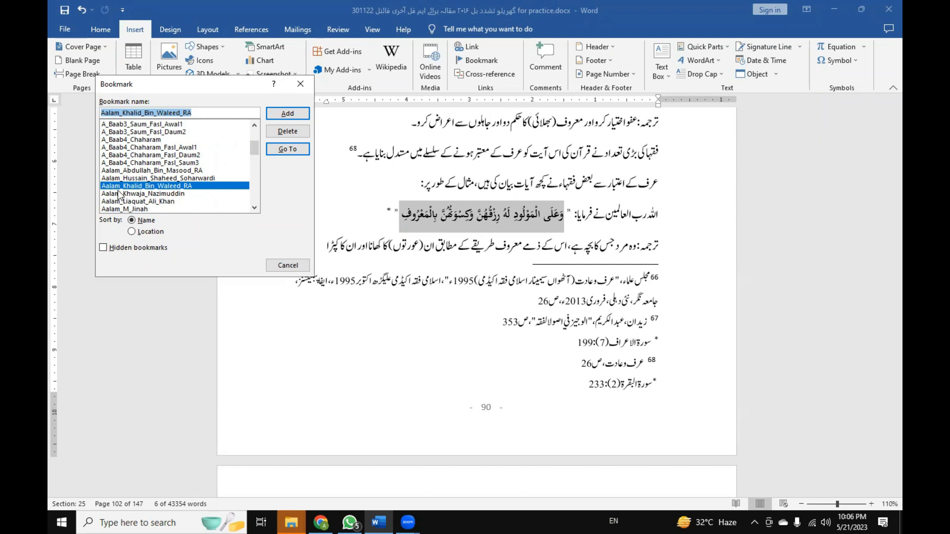
left_click(162, 194)
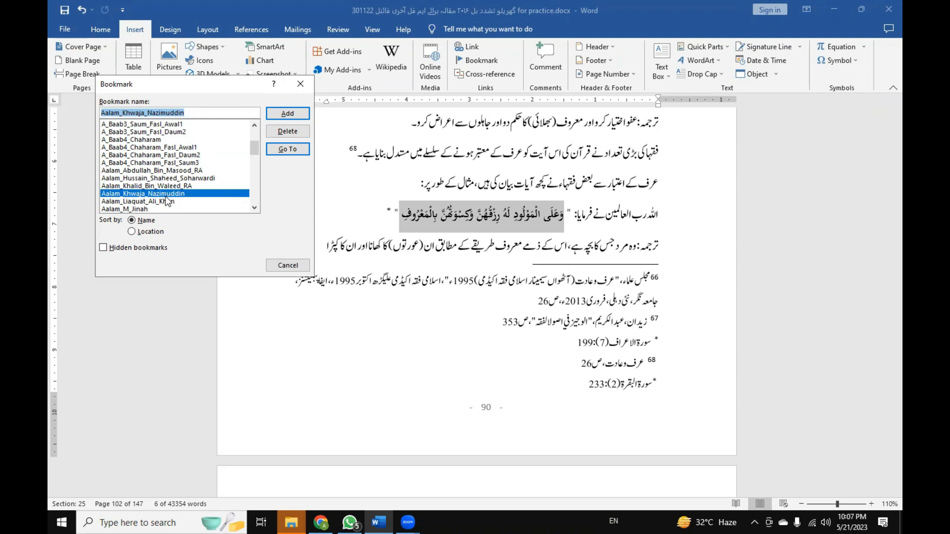
left_click(135, 203)
left_click(150, 208)
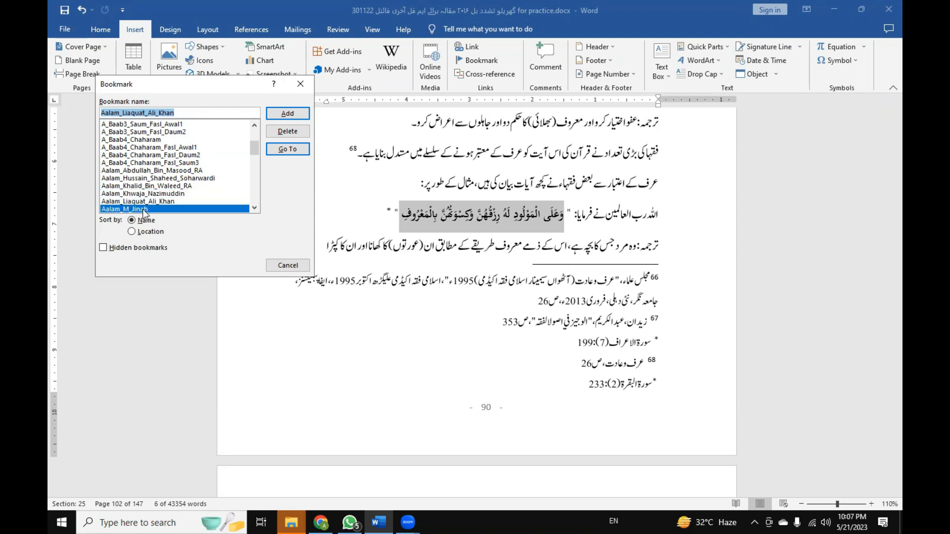
scroll(154, 211, "down", 1)
left_click(168, 193)
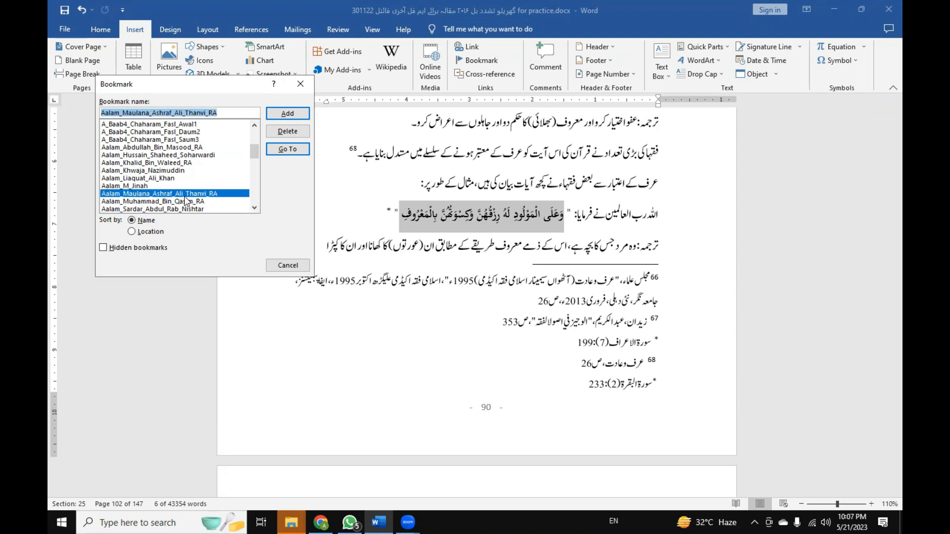
scroll(186, 201, "down", 1)
left_click(178, 191)
left_click(178, 184)
left_click(178, 171)
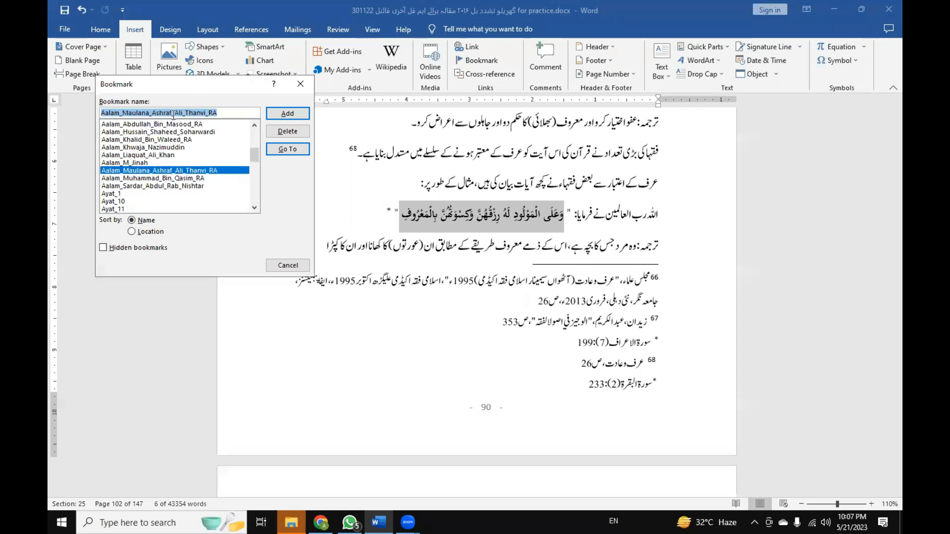
Compare the full Aalam bookmark names, including Aalam_Abdullah_Bin_Masood_RA and Aalam_Khwaja_Nazimuddin, and close the dialog without changes.
left_click(203, 112)
left_click_drag(218, 113, 100, 115)
left_click(190, 124)
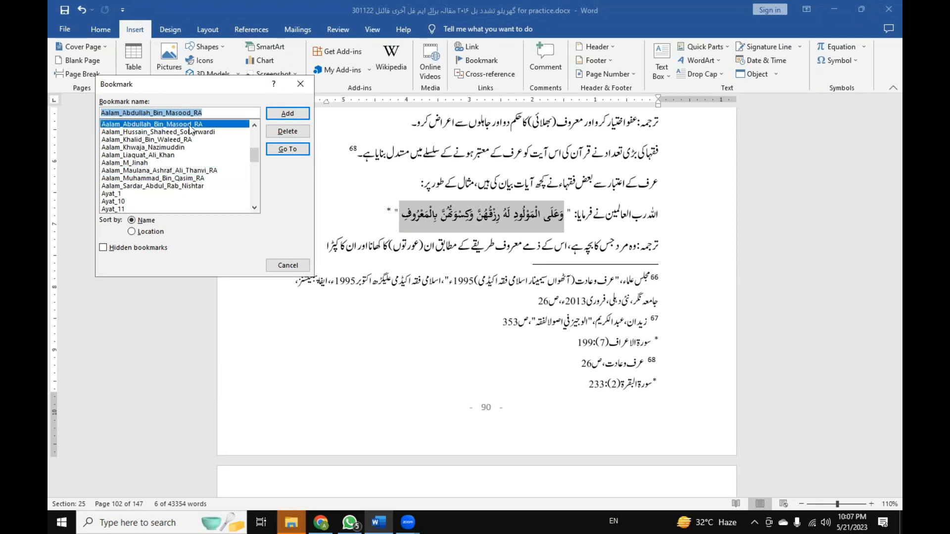
left_click(169, 148)
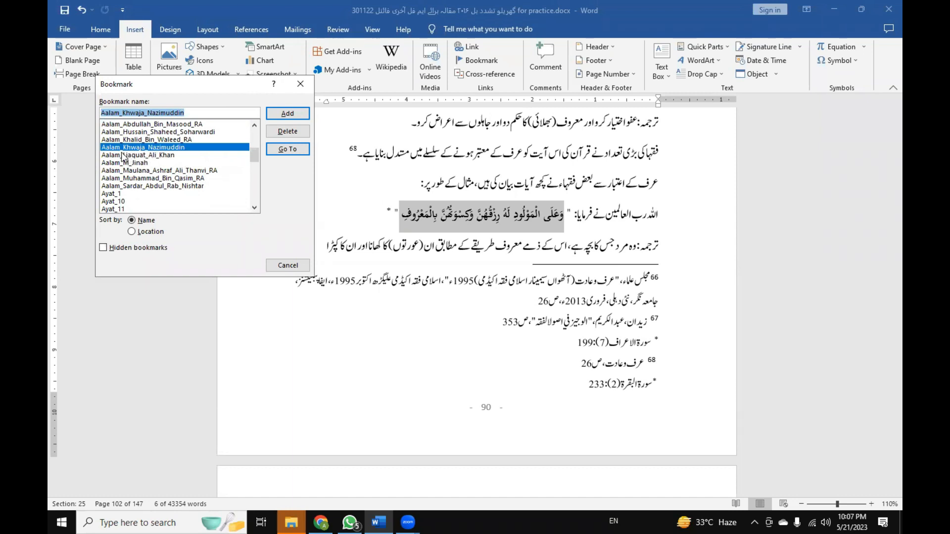
left_click(181, 113)
left_click_drag(184, 114, 101, 117)
left_click(287, 266)
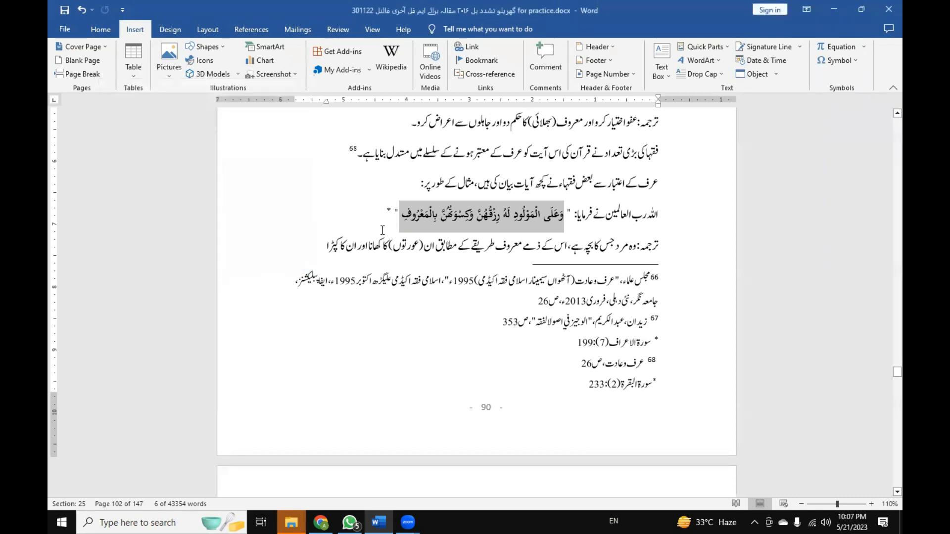
Go to the فہرست اعلام table near the document's end and look over the names listed in it.
scroll(417, 231, "up", 10)
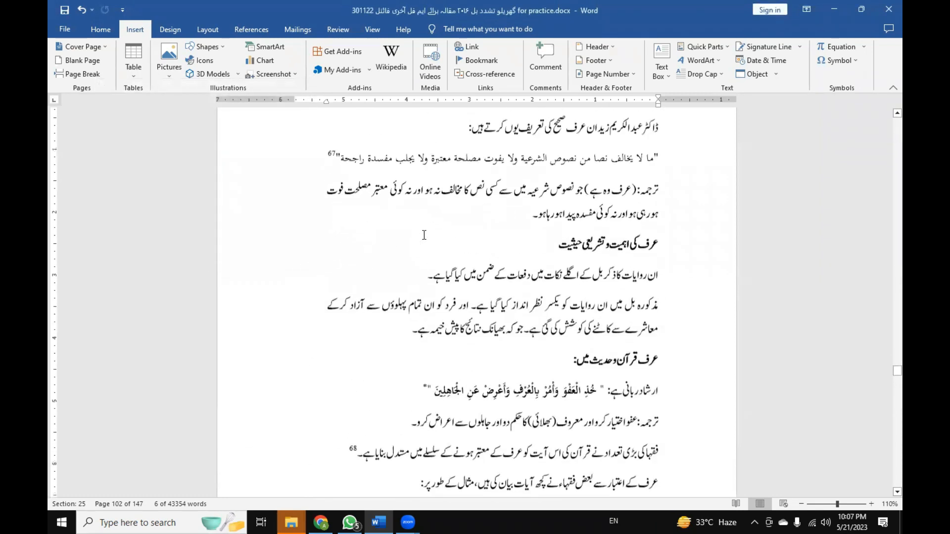
scroll(424, 235, "down", 3)
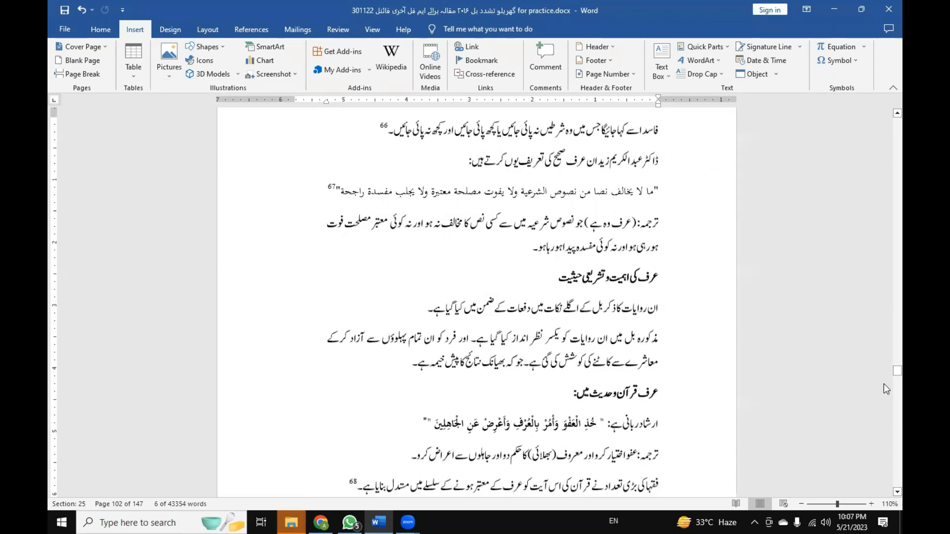
left_click_drag(897, 371, 884, 491)
scroll(670, 356, "up", 12)
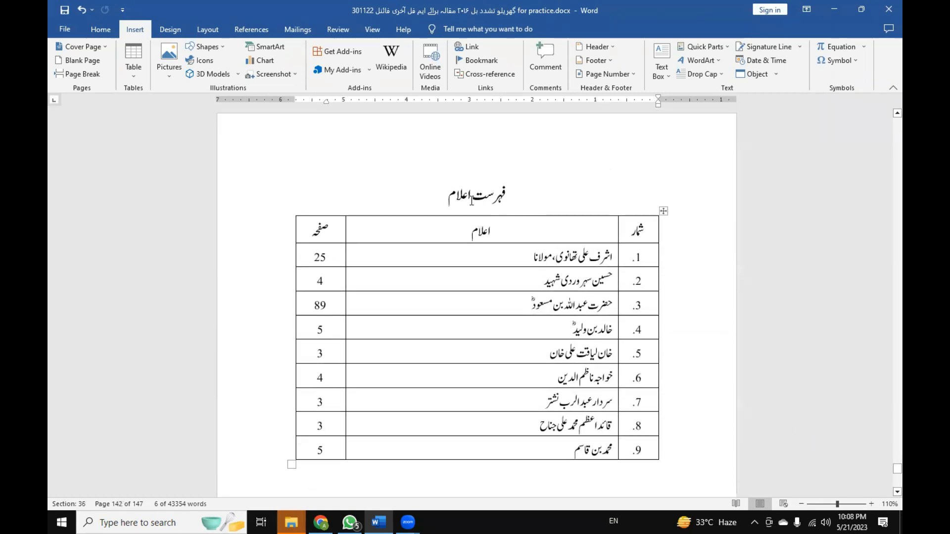
left_click_drag(578, 443, 605, 263)
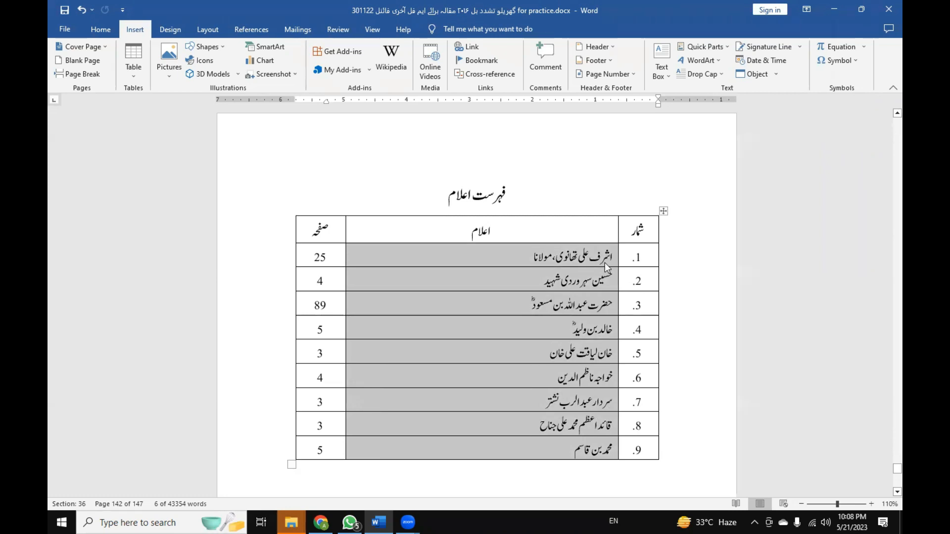
left_click(564, 255)
left_click_drag(569, 452, 613, 457)
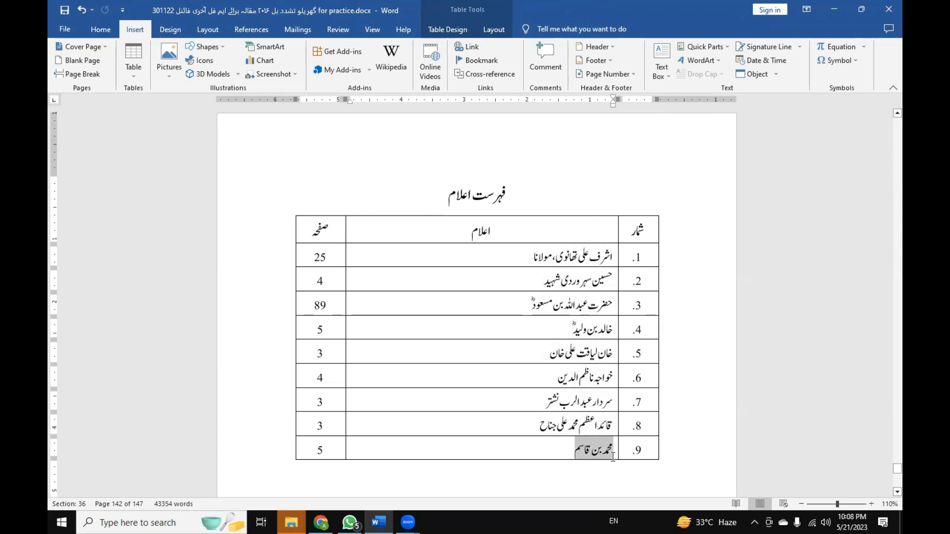
left_click_drag(534, 424, 613, 433)
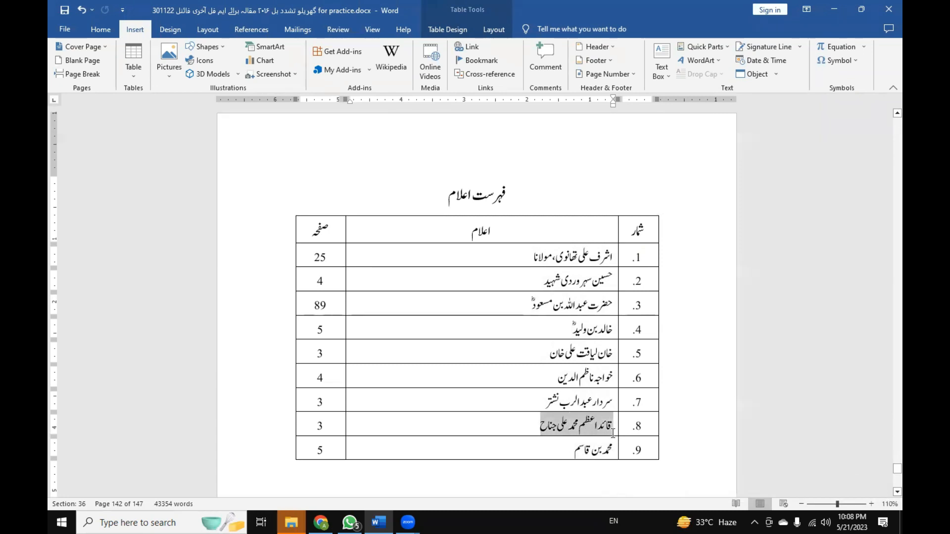
Clear the name and the page number from row 8 of the فہرست اعلام table.
left_click(496, 433)
left_click_drag(528, 425, 620, 428)
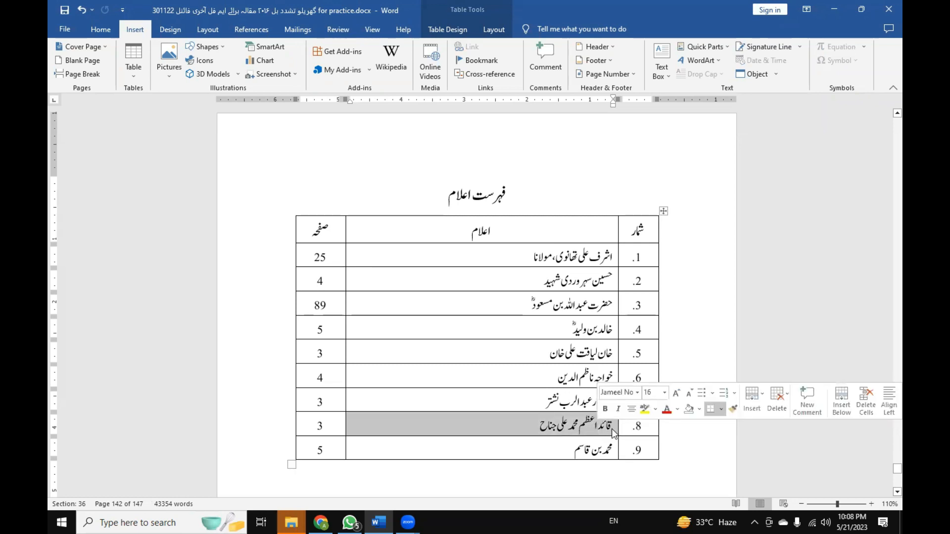
key("Delete")
left_click(336, 430)
key("BackSpace")
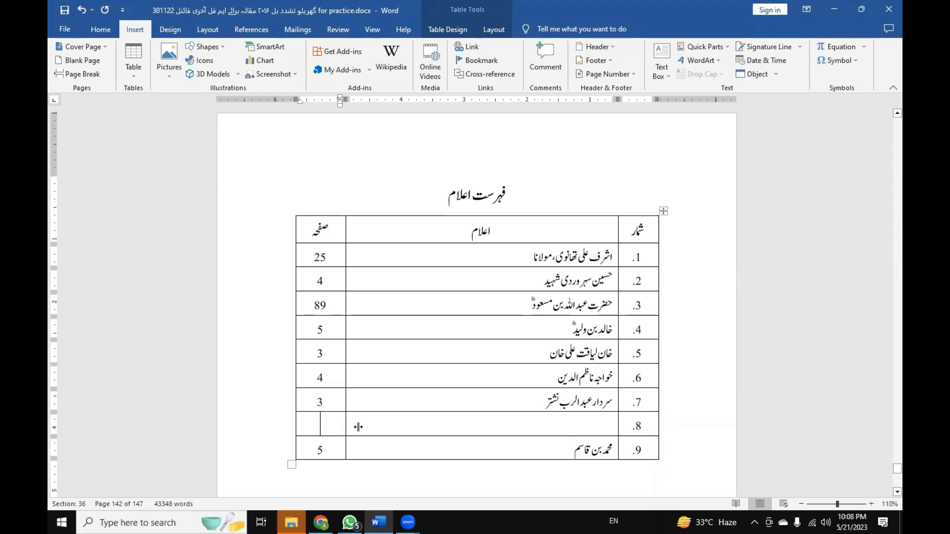
Insert a hyperlinked cross-reference to the text of bookmark Aalam_M_Jinah in row 8's name cell of the فہرست اعلام table.
left_click(608, 426)
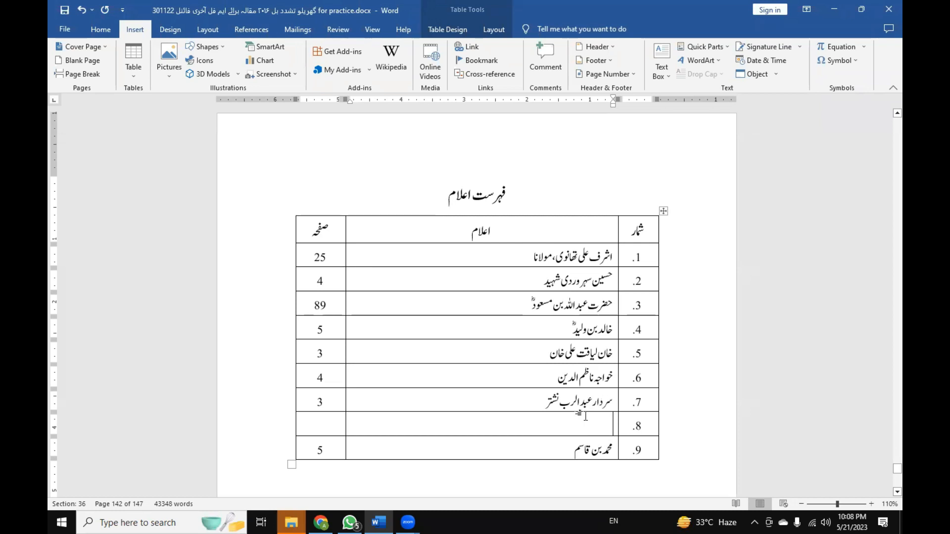
left_click(480, 60)
left_click(273, 265)
left_click(492, 72)
left_click_drag(481, 142, 108, 150)
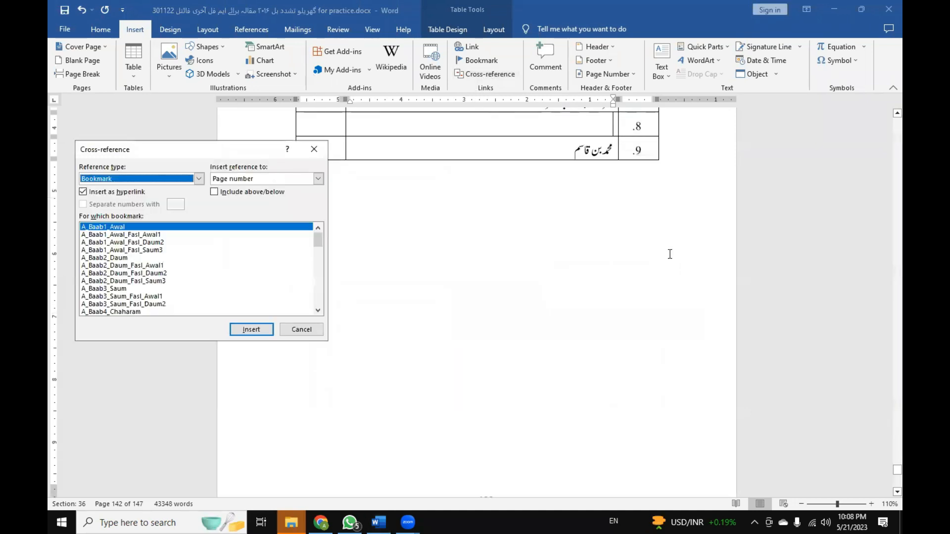
scroll(670, 255, "up", 3)
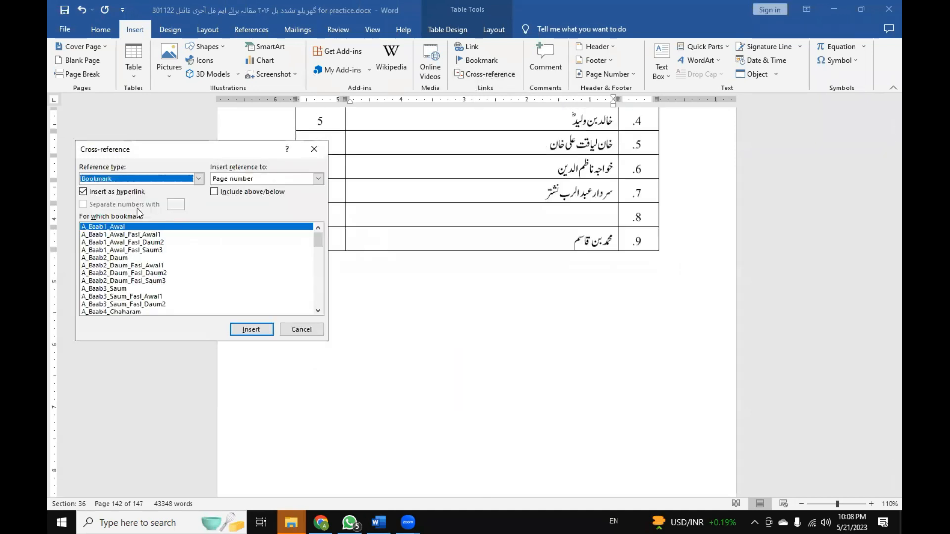
left_click(91, 182)
left_click(99, 208)
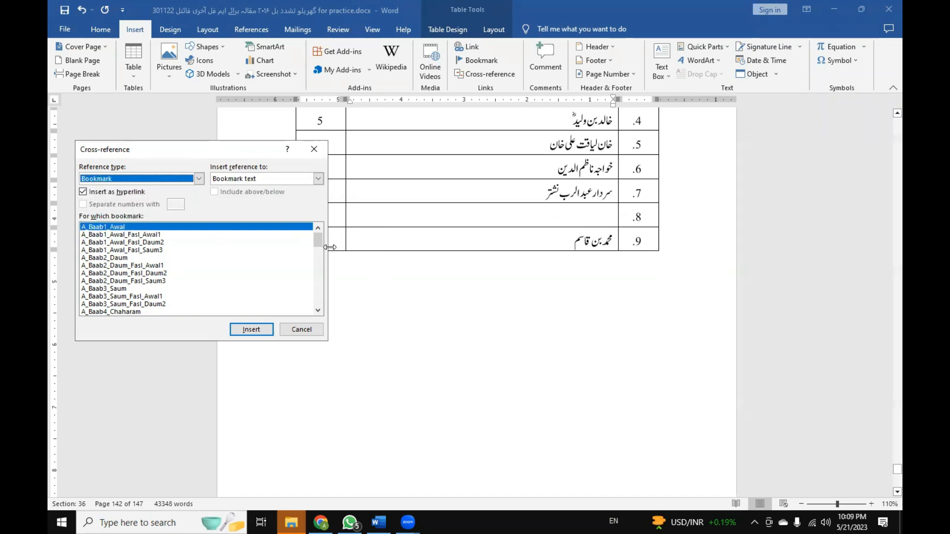
left_click_drag(318, 240, 320, 266)
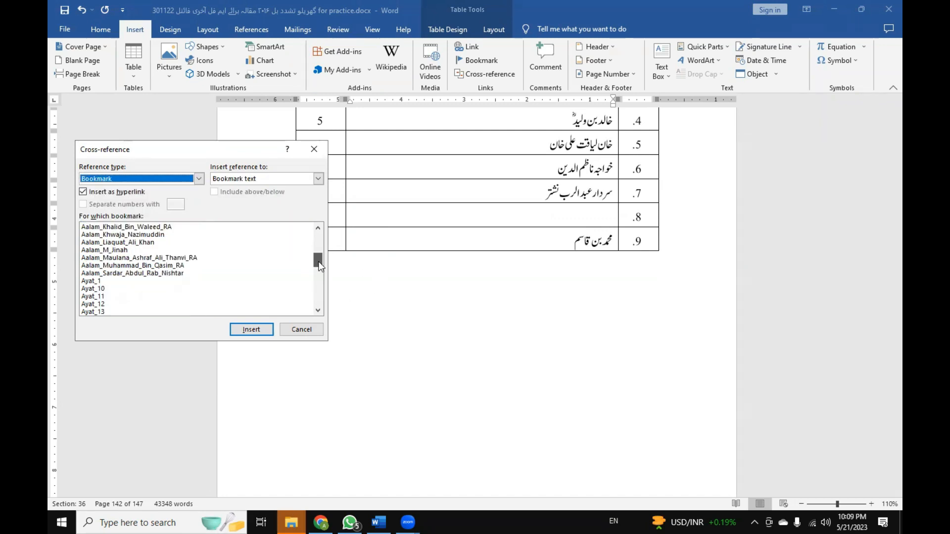
left_click(120, 250)
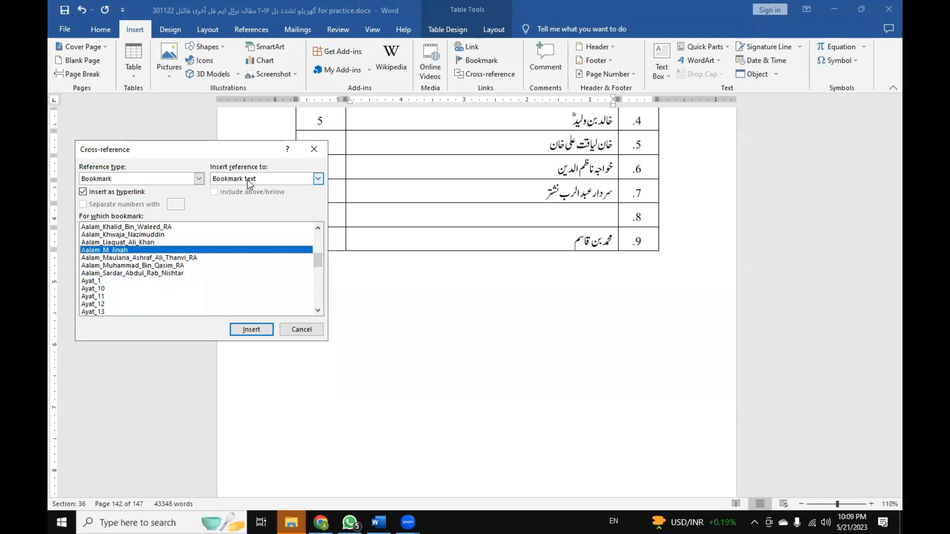
left_click(245, 332)
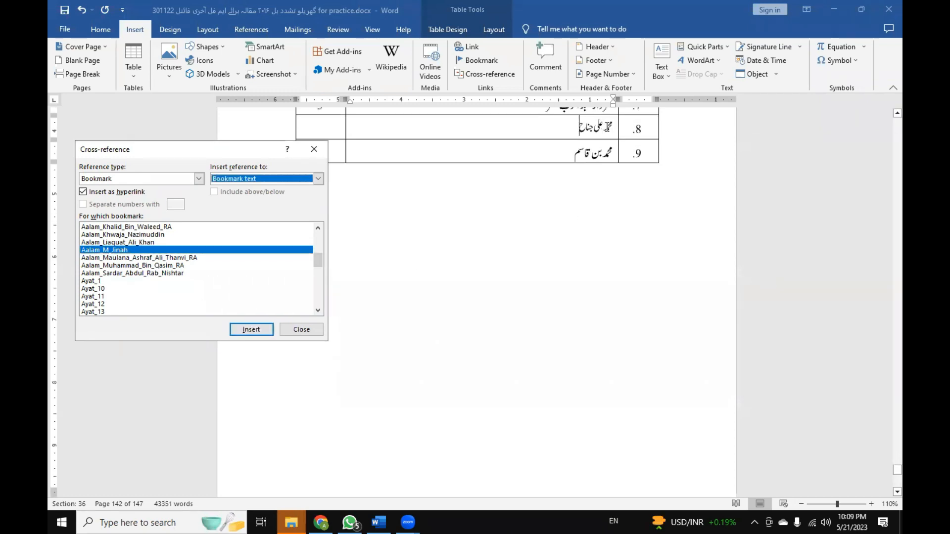
scroll(579, 159, "up", 3)
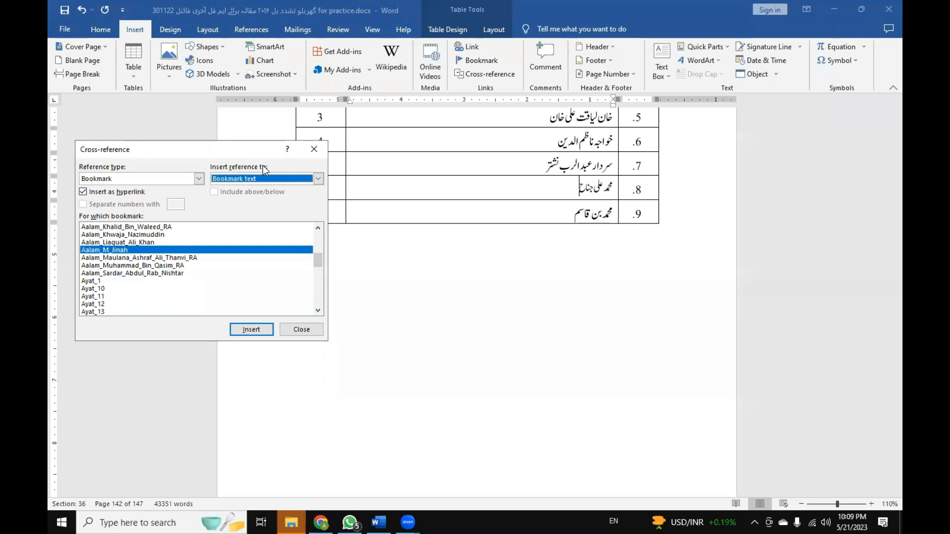
Insert a page-number cross-reference to bookmark Aalam_M_Jinah in row 8's صفحہ cell and close the Cross-reference dialog.
left_click_drag(242, 151, 413, 254)
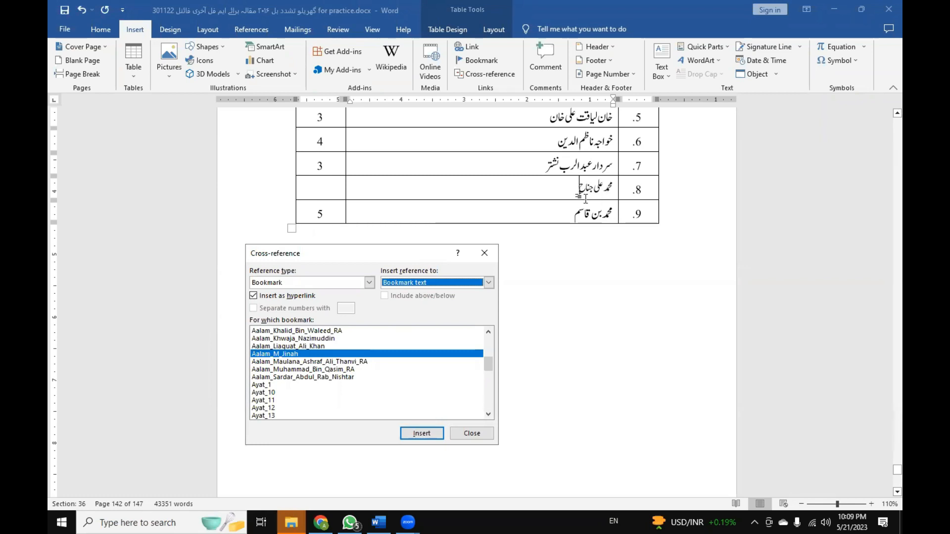
left_click(323, 189)
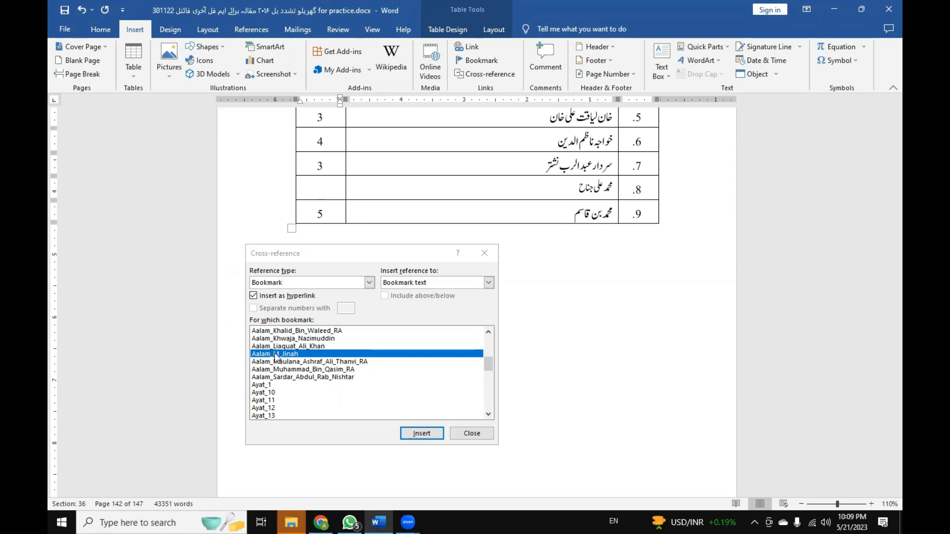
left_click(404, 285)
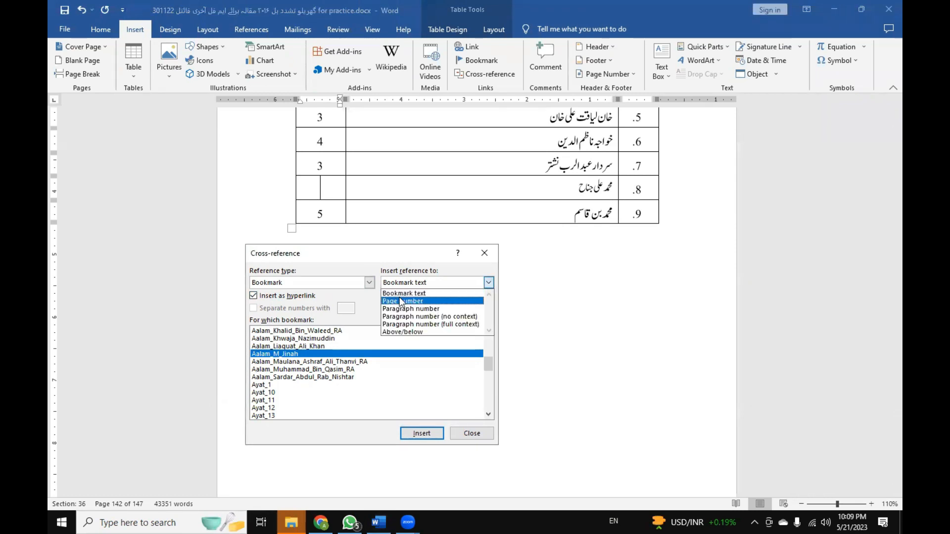
left_click(400, 302)
left_click(421, 434)
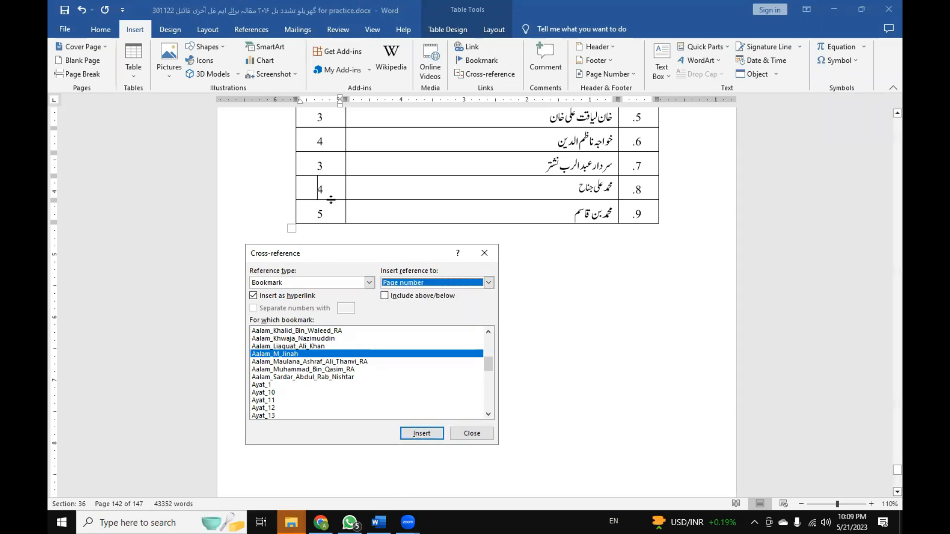
left_click(472, 433)
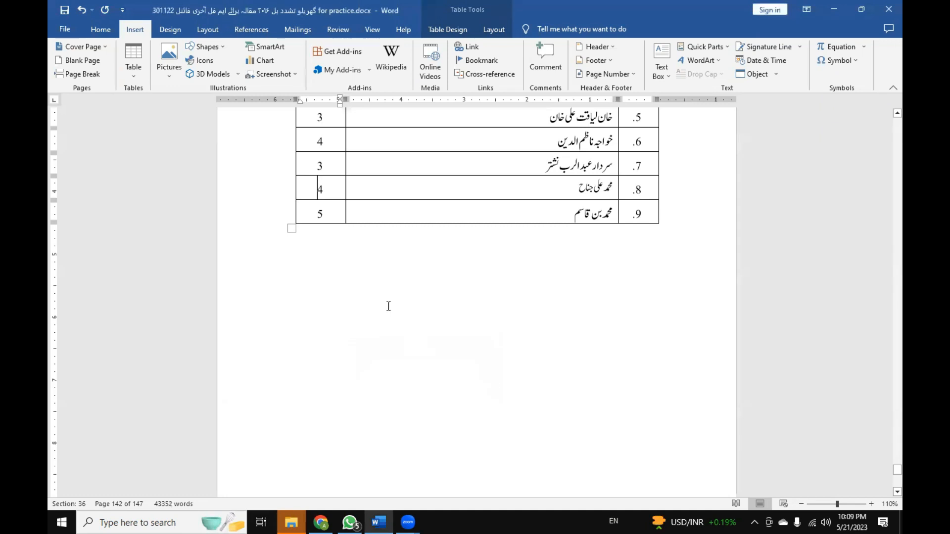
Update the page-number field in row 7 of the فہرست اعلام table.
left_click(327, 190)
double_click(320, 166)
right_click(325, 164)
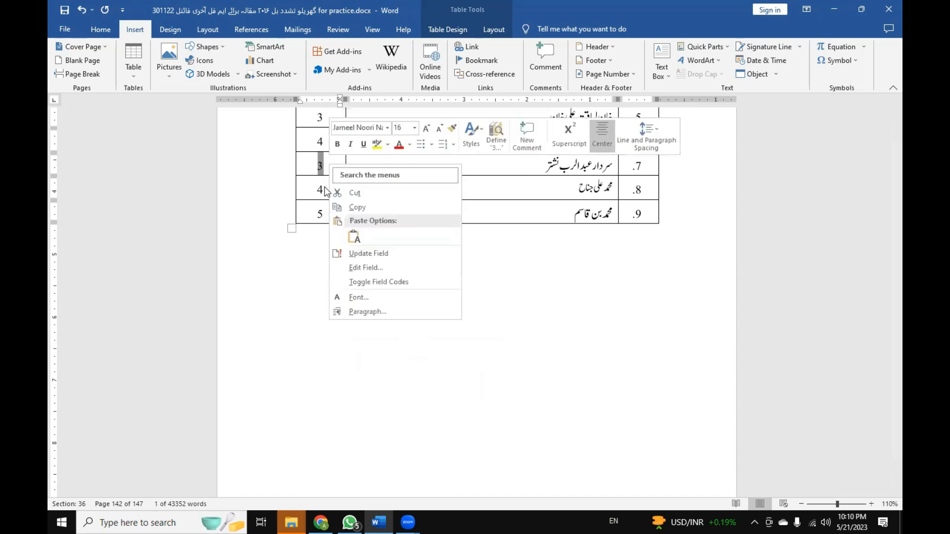
left_click(365, 254)
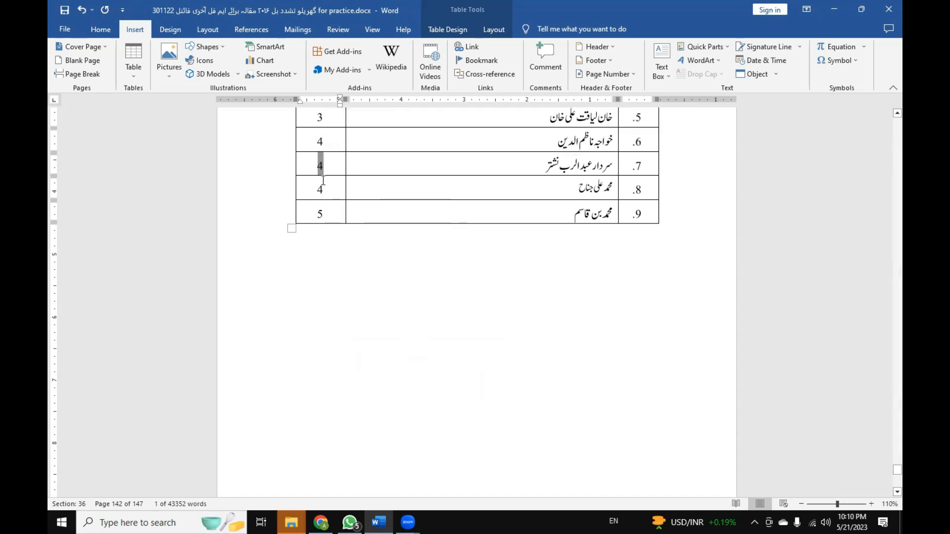
left_click(335, 204)
left_click(365, 275)
Update the page-number fields of all nine rows in the صفحہ column together, undo it, and update them all again.
scroll(476, 214, "up", 3)
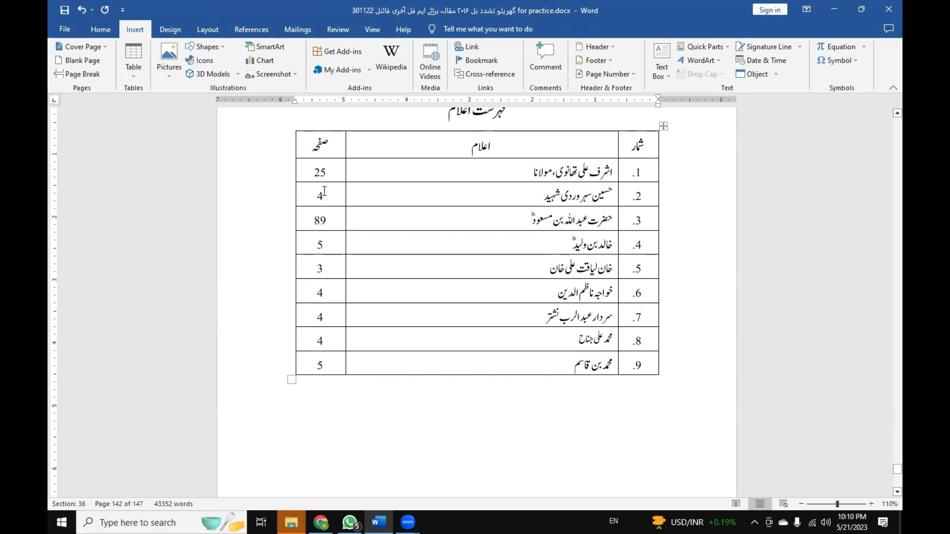
left_click_drag(317, 173, 321, 356)
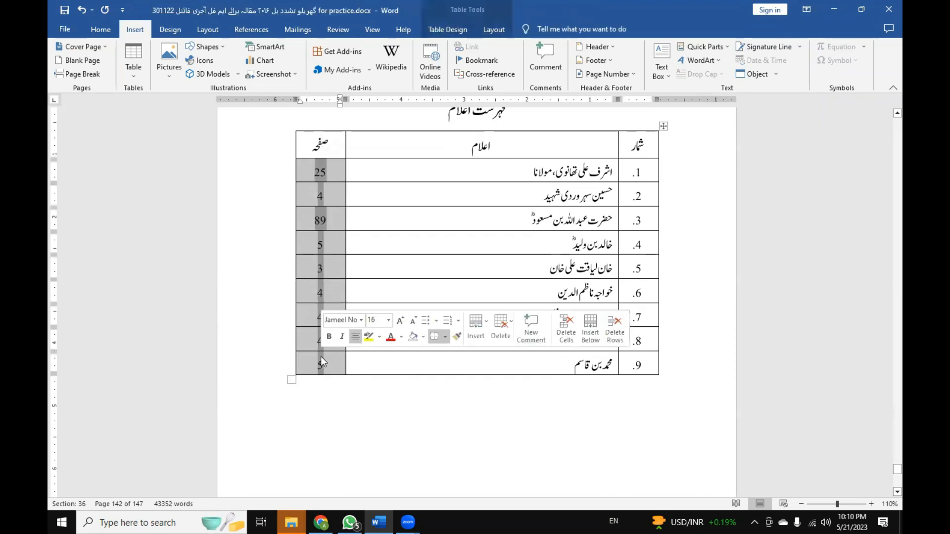
right_click(321, 356)
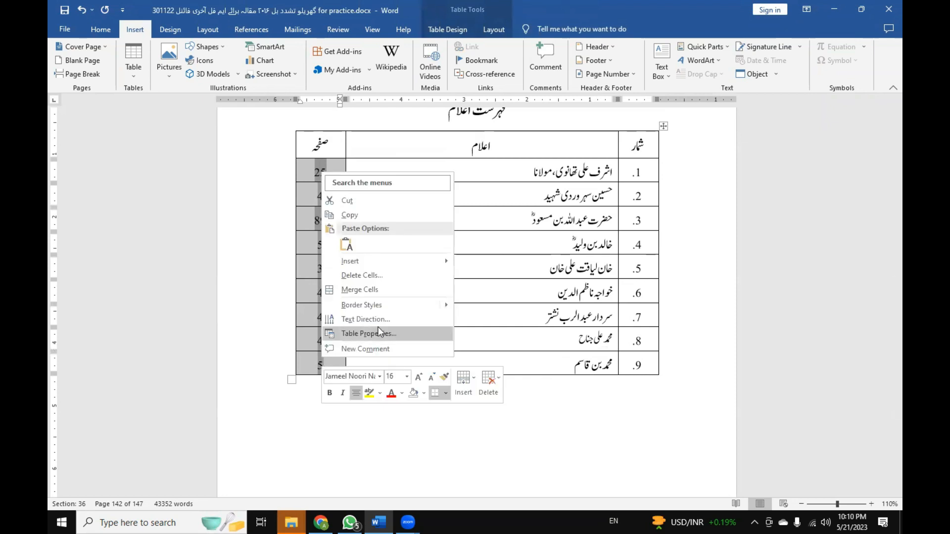
mouse_move(412, 262)
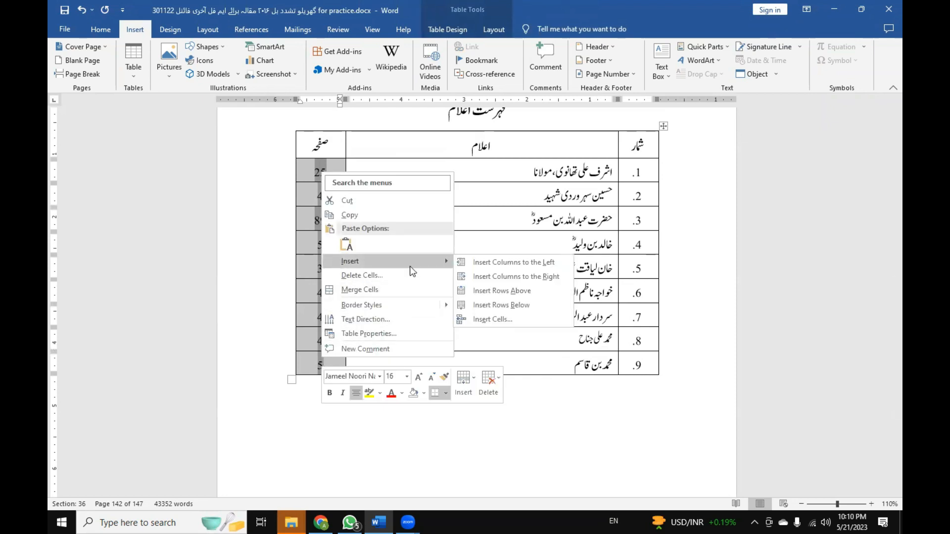
left_click(582, 1)
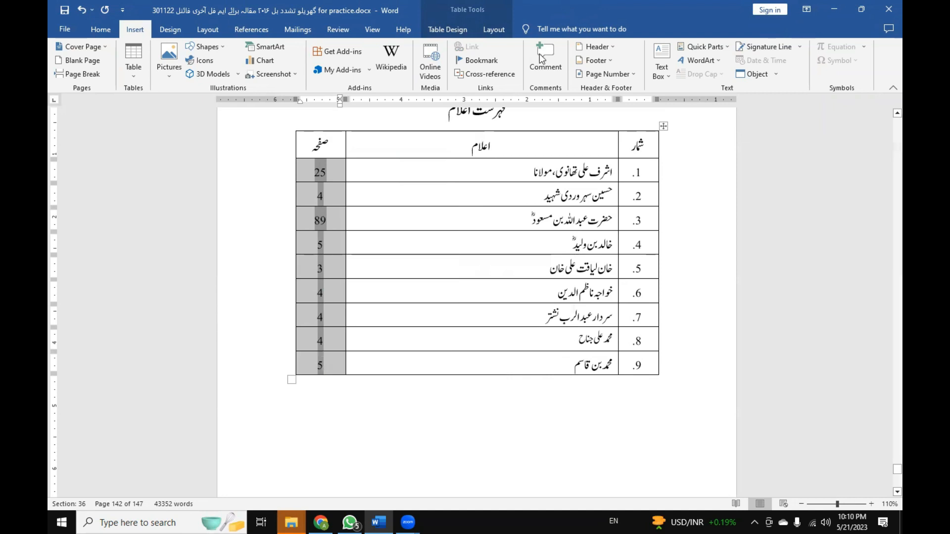
key("F9")
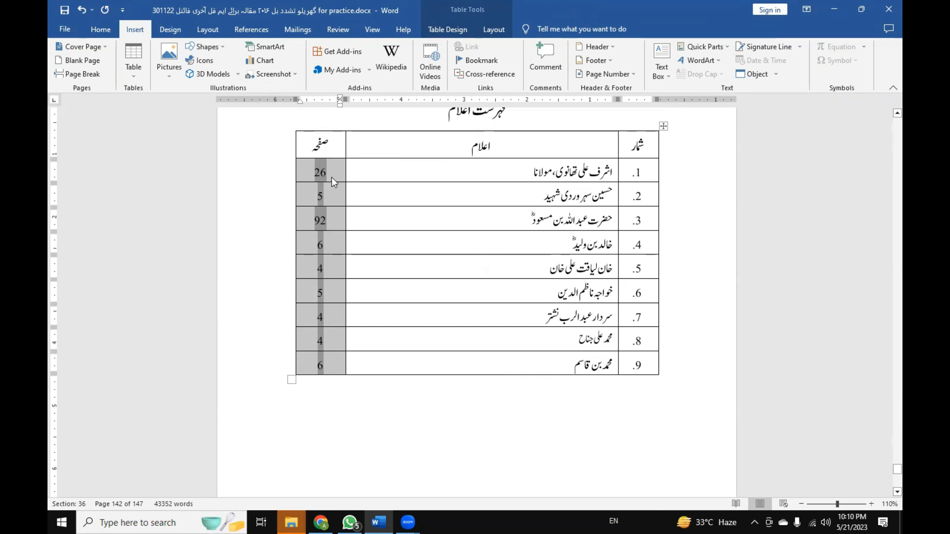
key("ctrl+z")
right_click(321, 172)
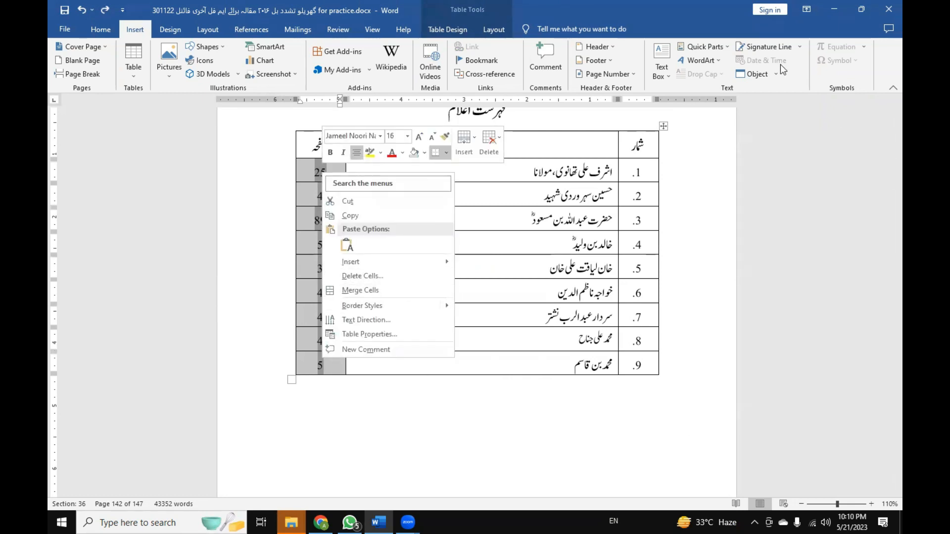
left_click(705, 15)
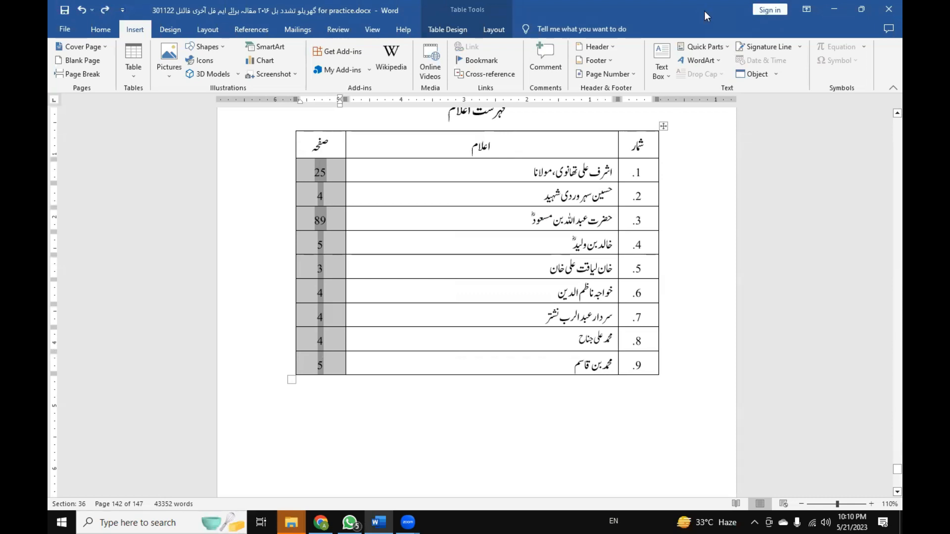
key("F9")
left_click(326, 394)
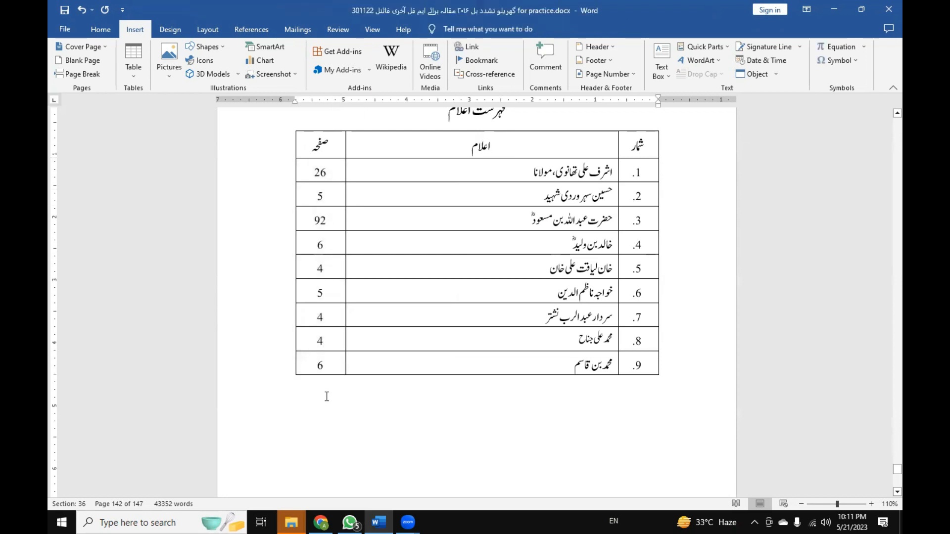
Switch to WhatsApp and write the note "F9 (function".
left_click(349, 522)
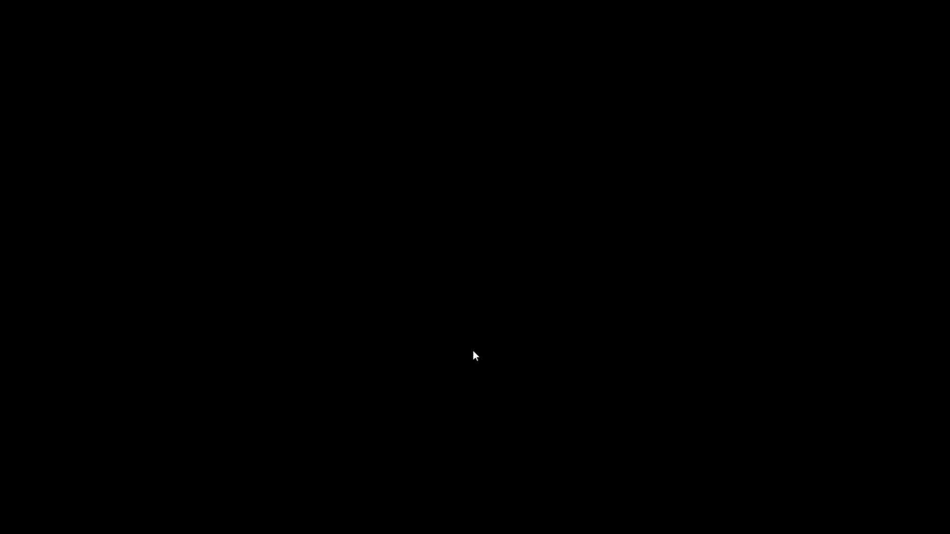
type("F9  (function")
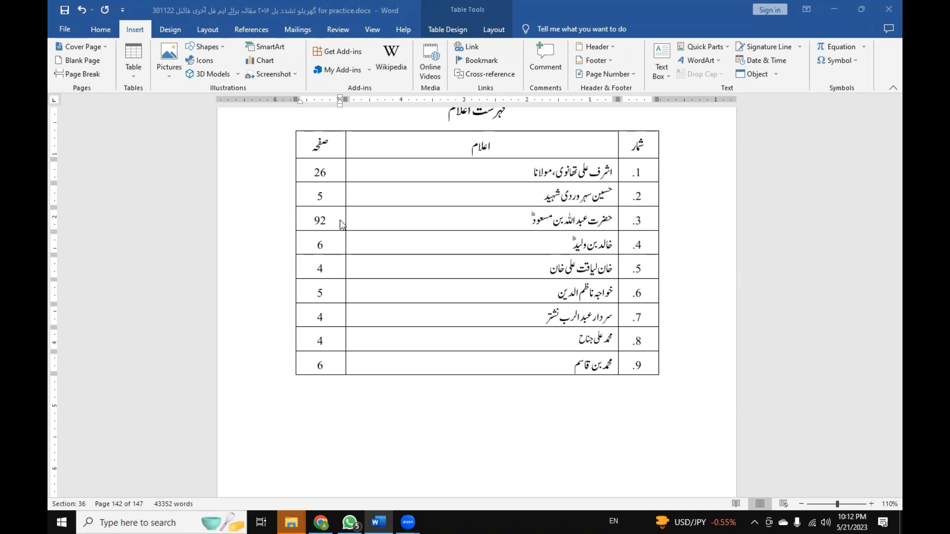
Return to the فہرست اعلام table in Word and update only the page-number field in row 1.
scroll(340, 210, "up", 8)
scroll(362, 205, "up", 5)
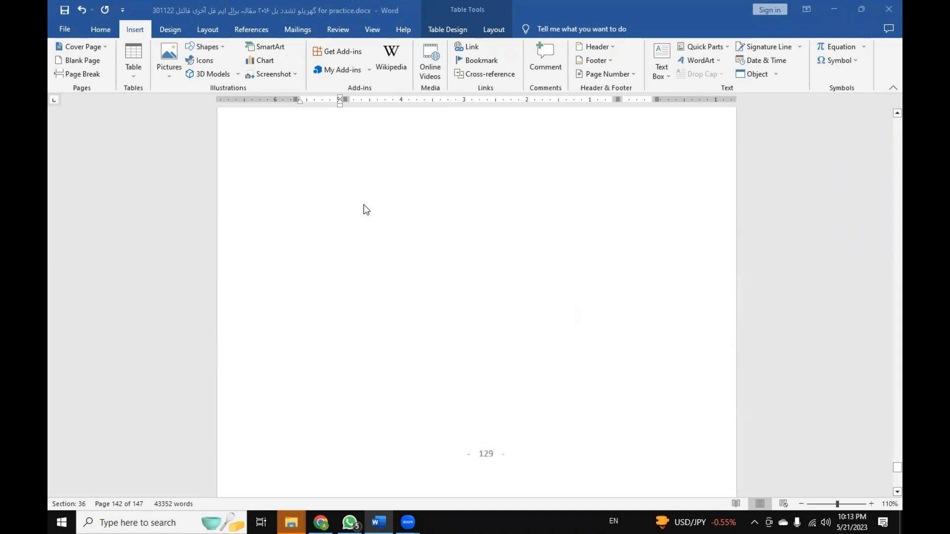
scroll(363, 205, "down", 5)
scroll(365, 208, "down", 12)
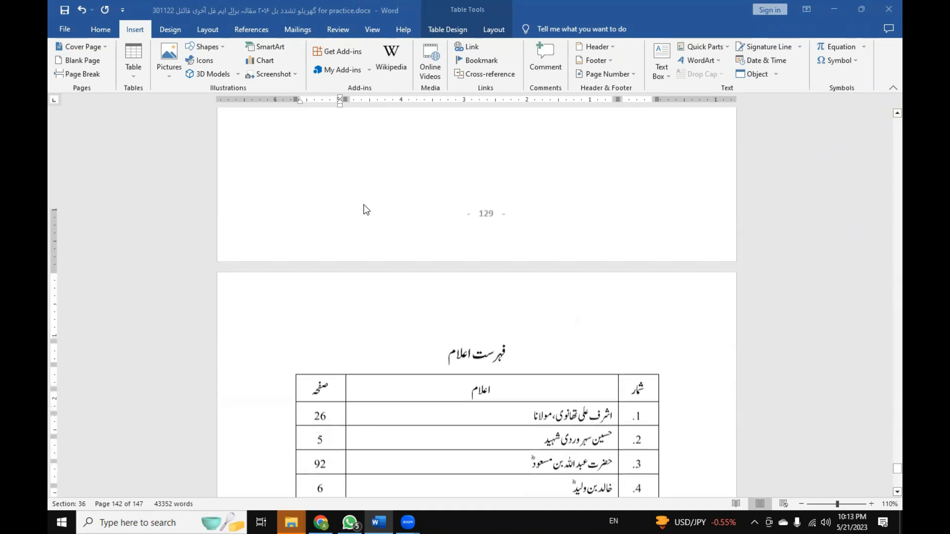
scroll(318, 226, "up", 3)
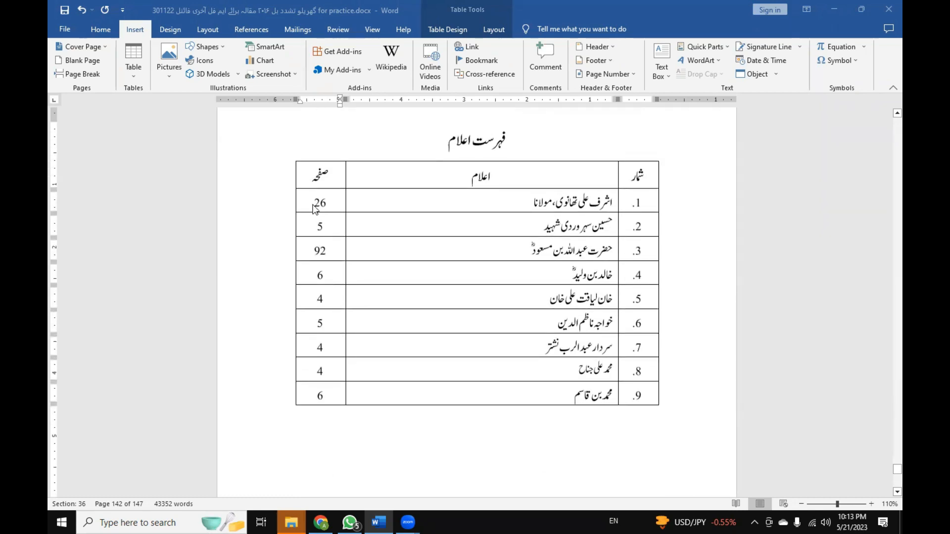
left_click(319, 203)
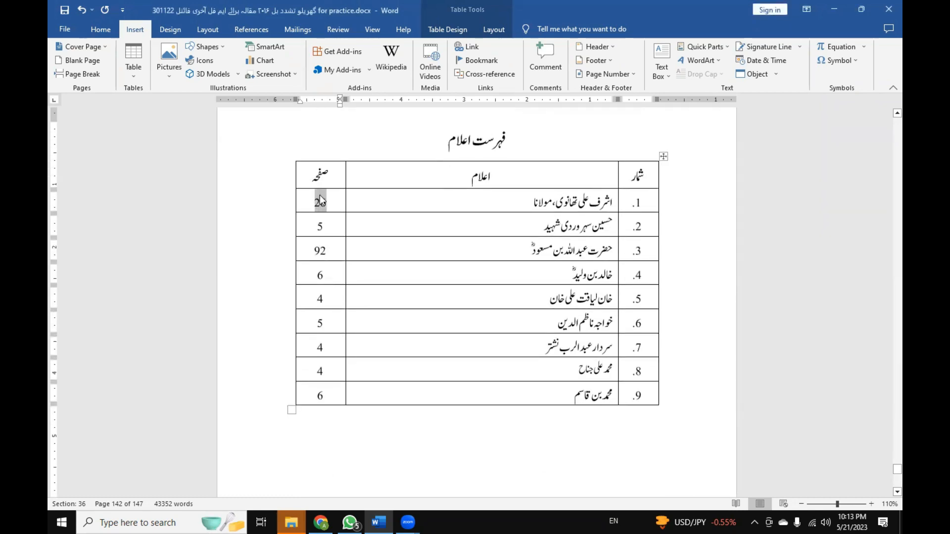
right_click(320, 202)
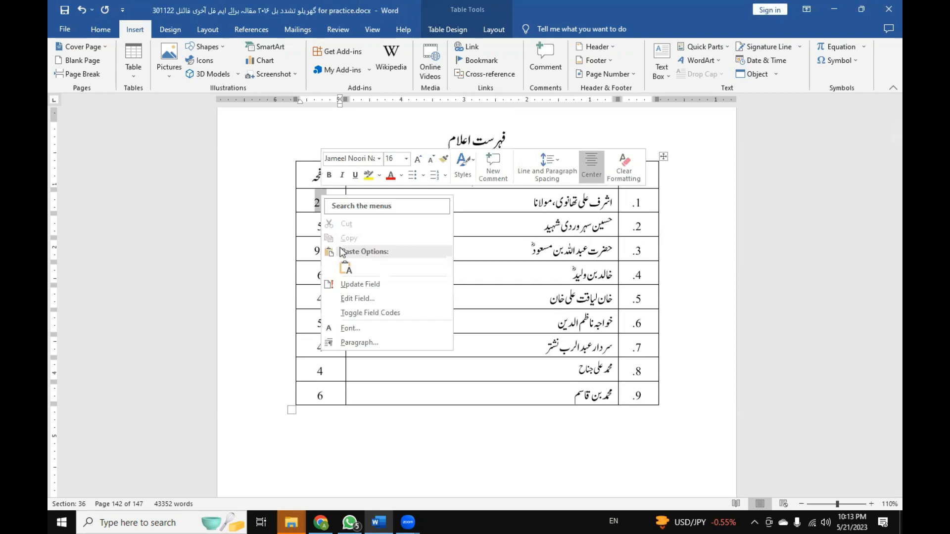
left_click(351, 285)
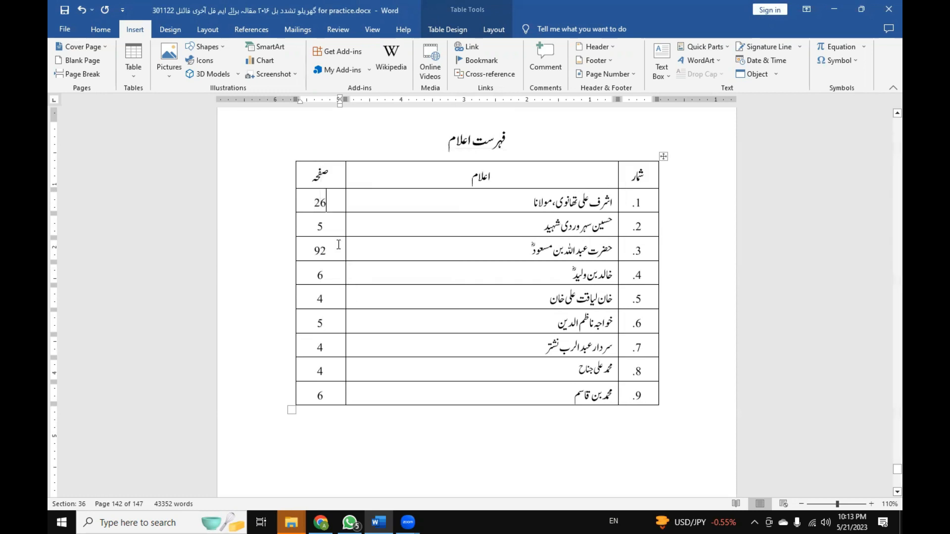
Select the page numbers of all nine rows in the صفحہ column and check which commands are offered for the selection.
left_click_drag(320, 203, 327, 381)
right_click(319, 194)
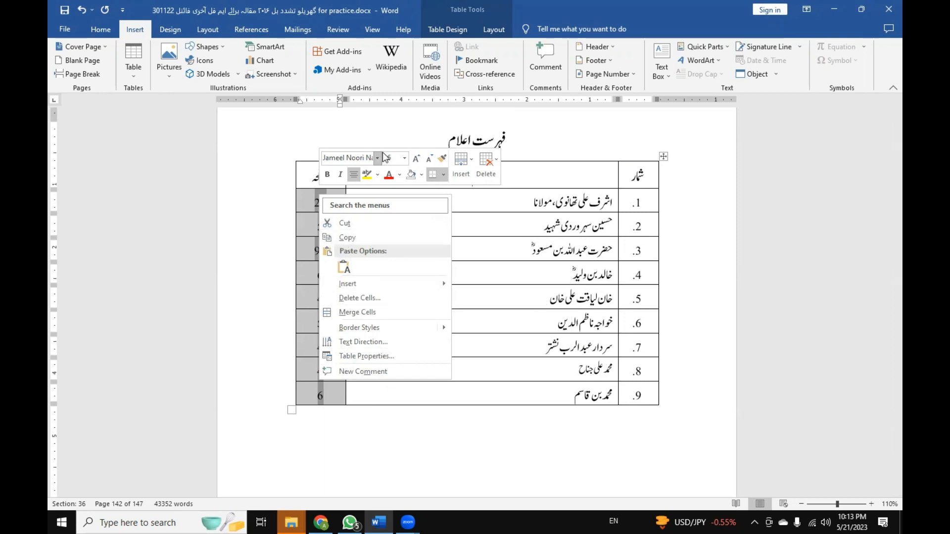
left_click(705, 11)
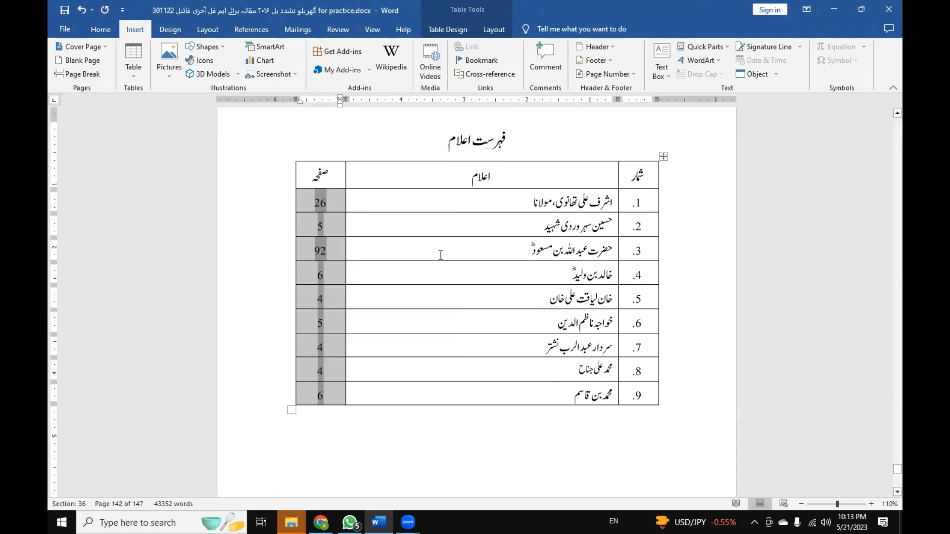
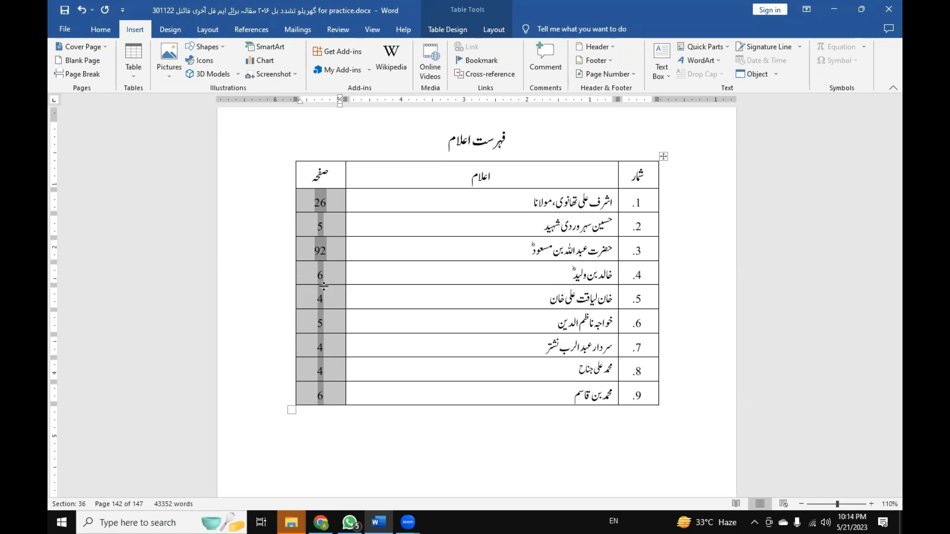
Update the page-number fields of all six rows in the صفحہ column of the فہرست احادیث table together.
scroll(512, 201, "up", 2)
scroll(510, 197, "up", 5)
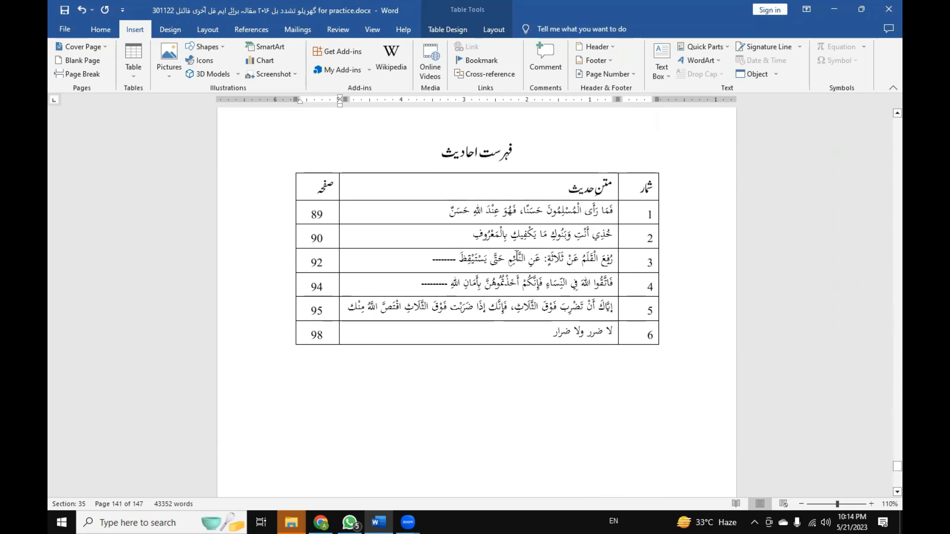
scroll(467, 312, "up", 10)
scroll(467, 311, "up", 5)
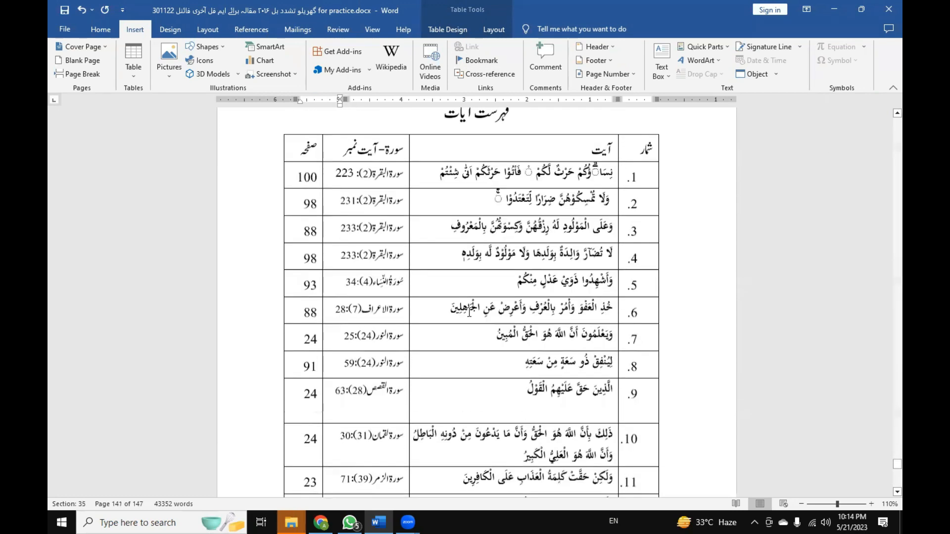
scroll(476, 300, "down", 6)
scroll(476, 300, "down", 8)
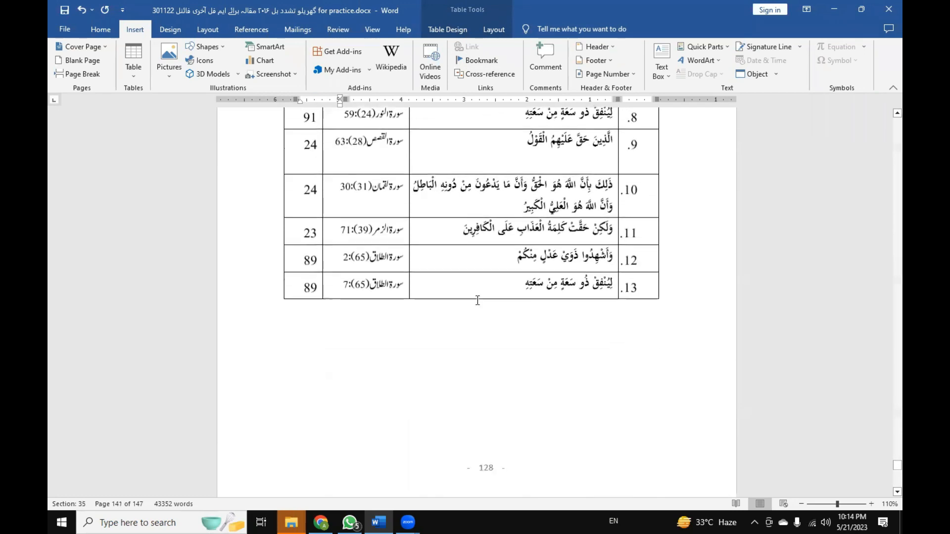
scroll(471, 322, "down", 8)
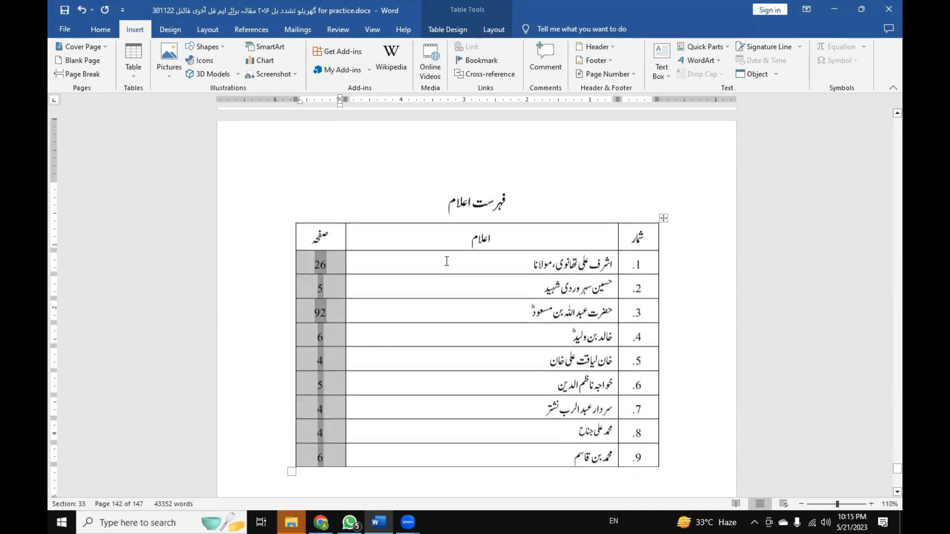
scroll(441, 262, "up", 4)
scroll(438, 262, "up", 5)
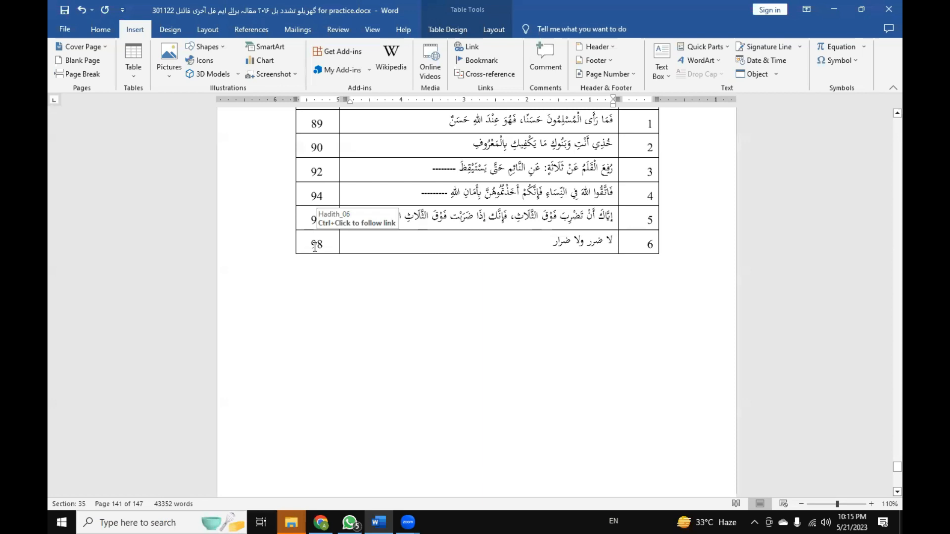
scroll(326, 245, "up", 2)
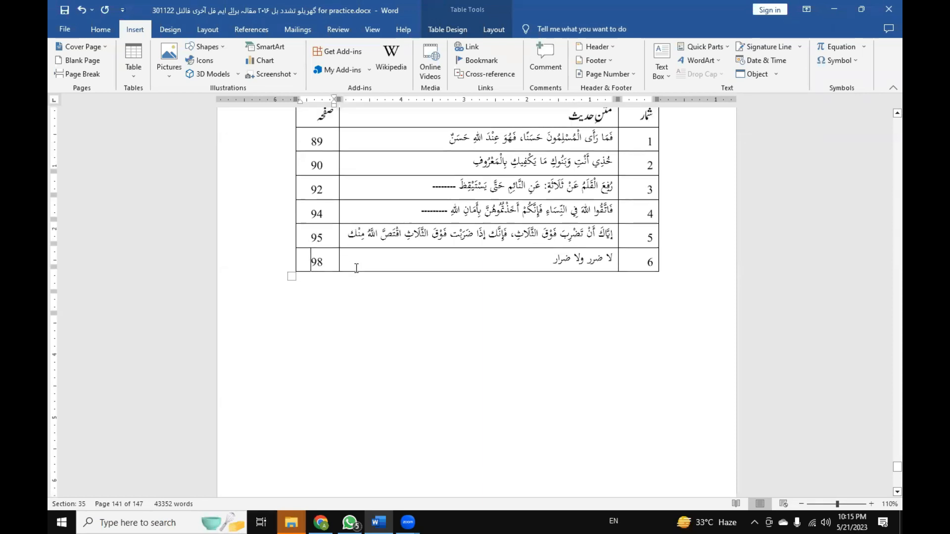
left_click(328, 186, "shift")
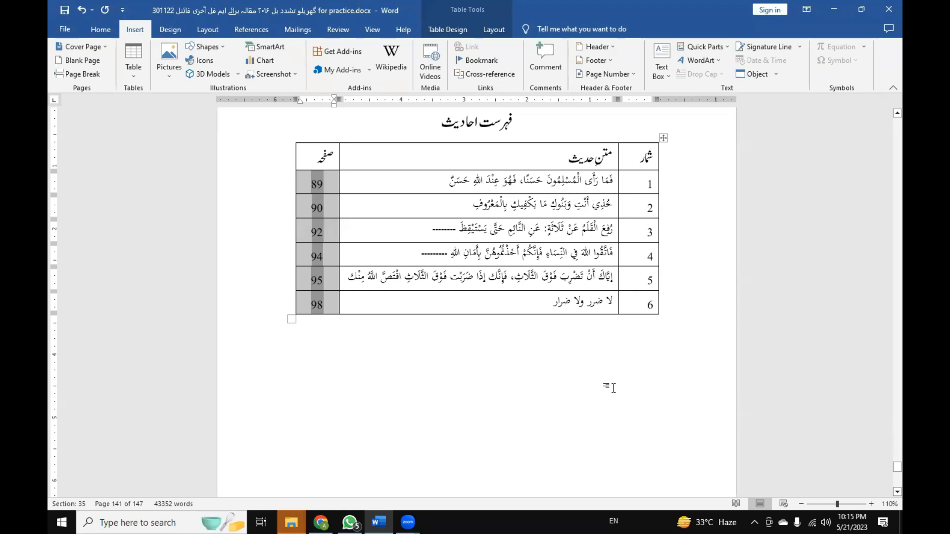
key("F9")
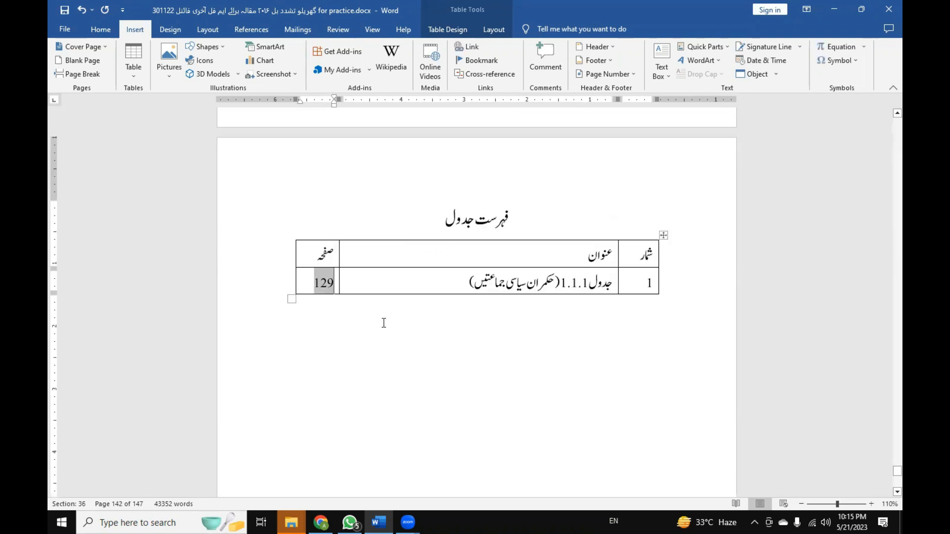
Update the page-number field in the فہرست جدول table and check its link.
key("F9")
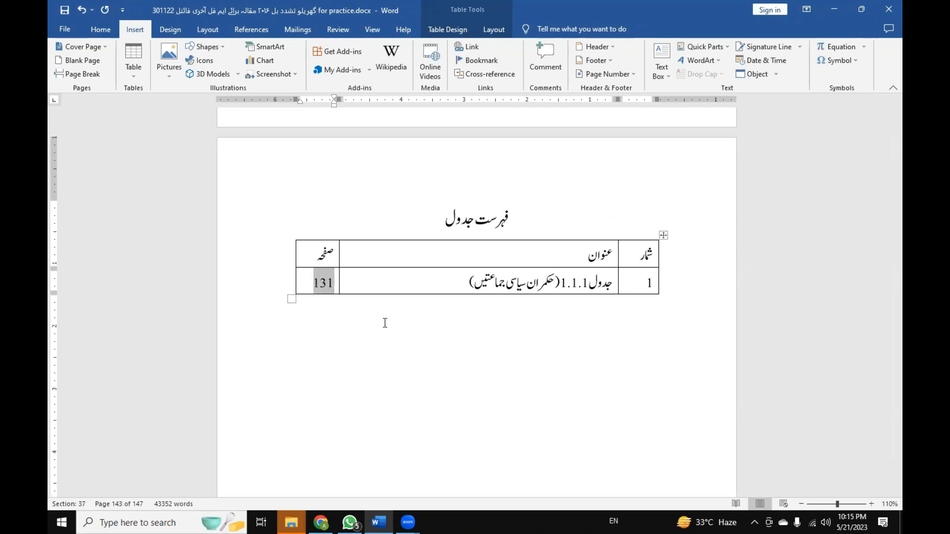
left_click(385, 322)
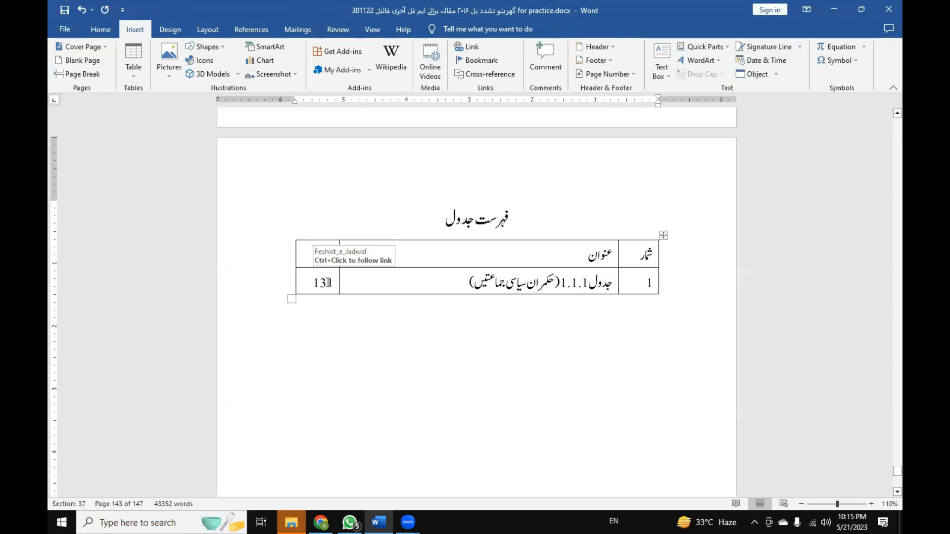
left_click_drag(334, 283, 312, 282)
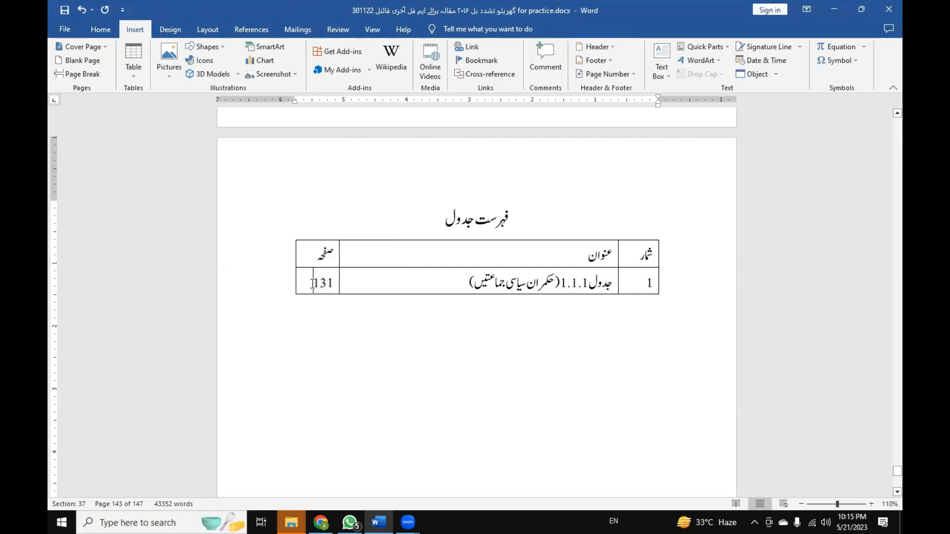
left_click(356, 310)
Return to the فہرست اعلام table, select the page numbers of all nine rows and clear the selection.
scroll(441, 348, "up", 15)
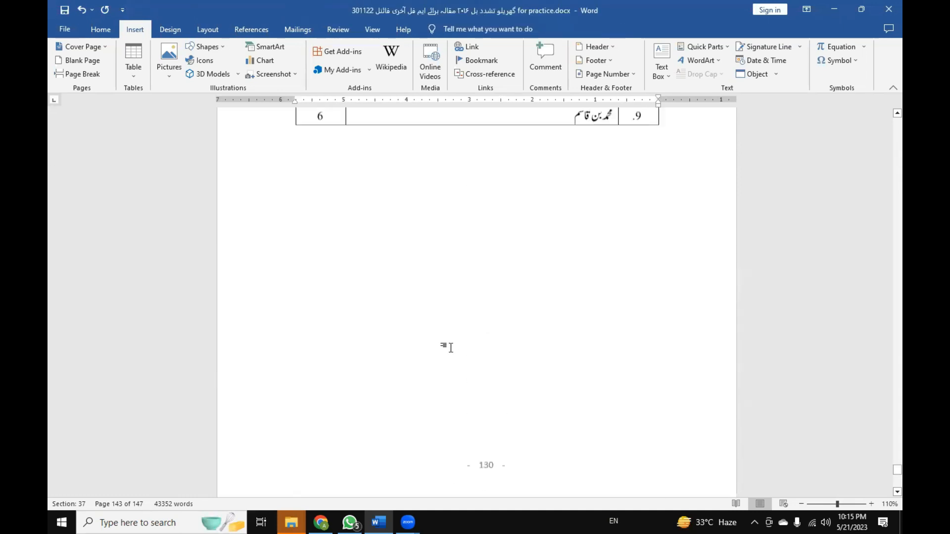
scroll(450, 353, "down", 7)
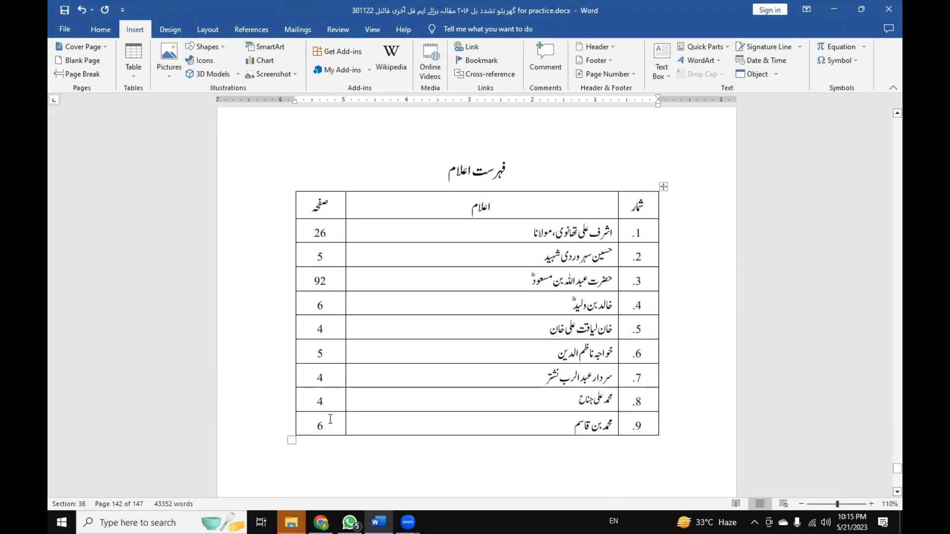
left_click(328, 236)
left_click_drag(315, 237, 321, 420)
left_click(364, 308)
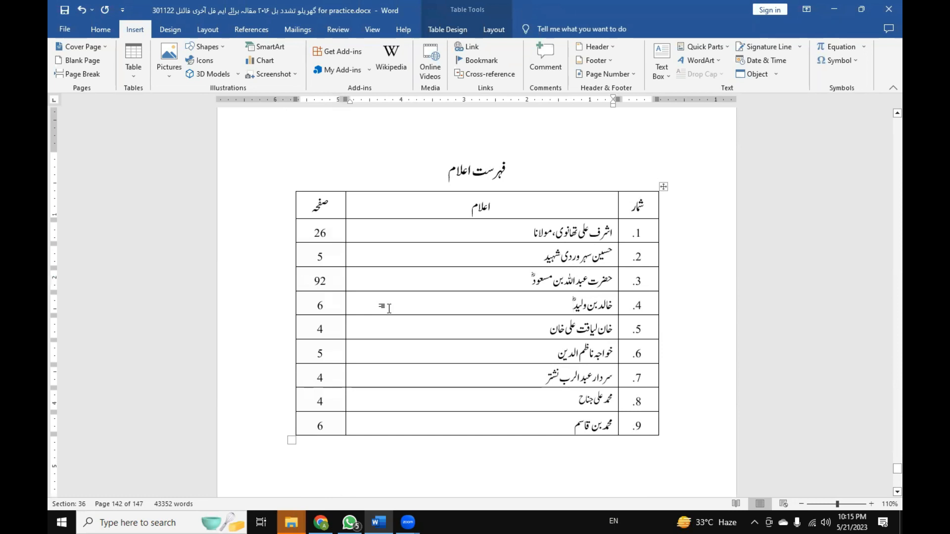
Review the page numbers in the فہرست احادیث and فہرست آیات tables.
scroll(389, 309, "up", 12)
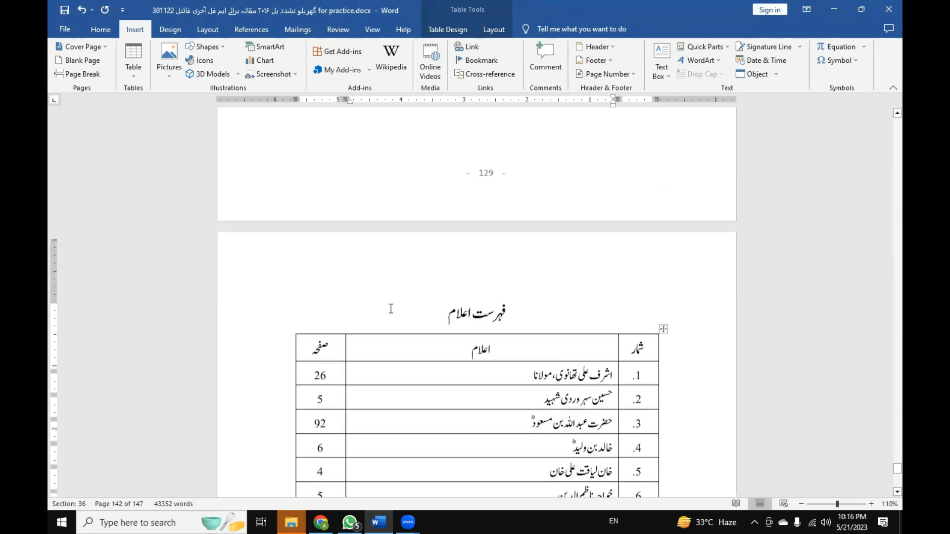
scroll(391, 308, "up", 12)
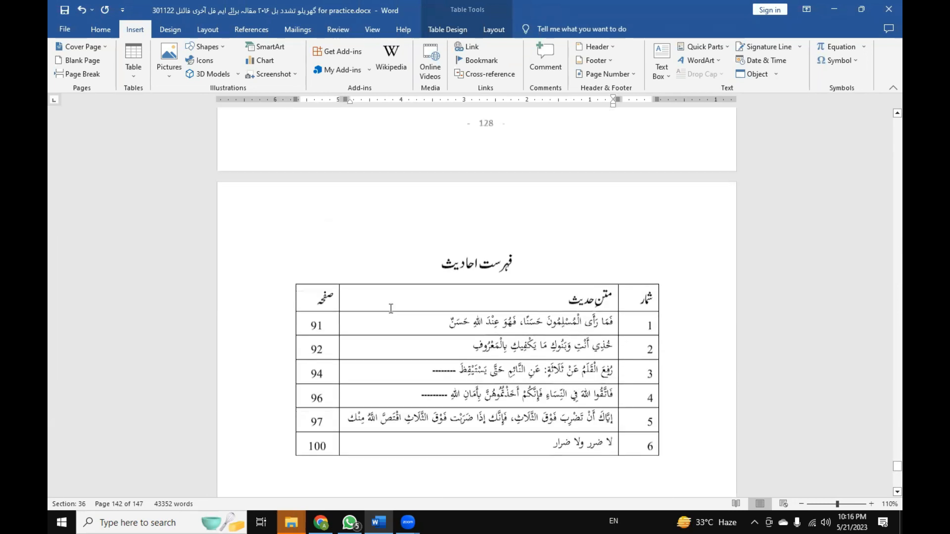
scroll(391, 308, "up", 4)
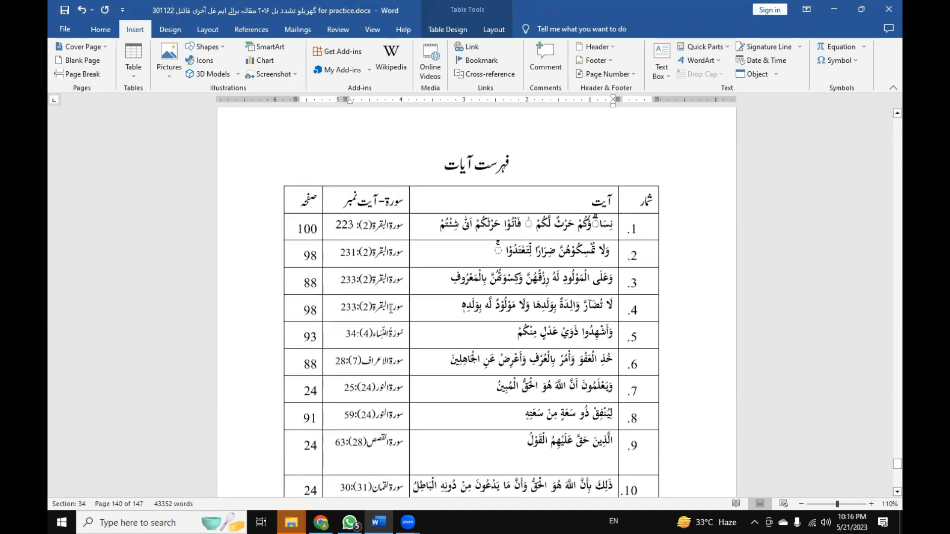
scroll(390, 308, "down", 10)
scroll(384, 324, "down", 10)
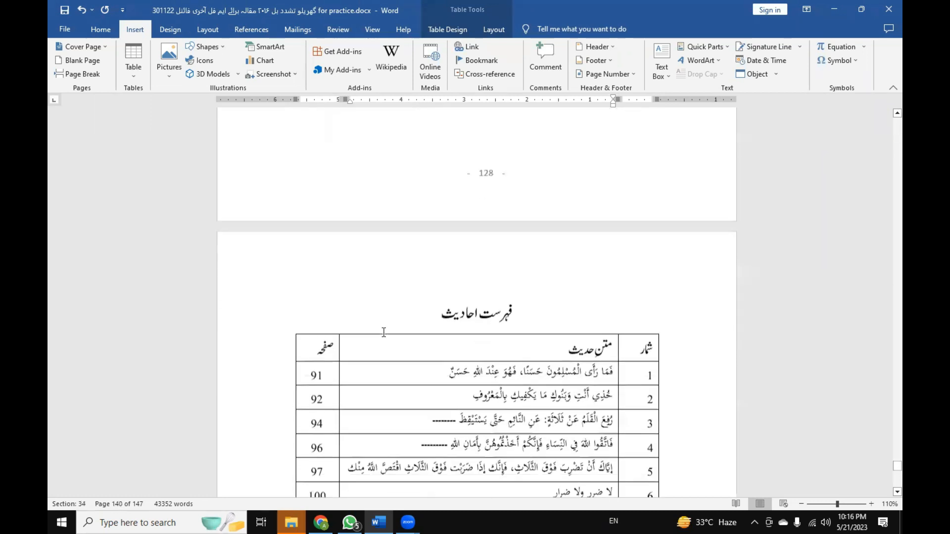
scroll(384, 332, "down", 3)
scroll(384, 332, "down", 9)
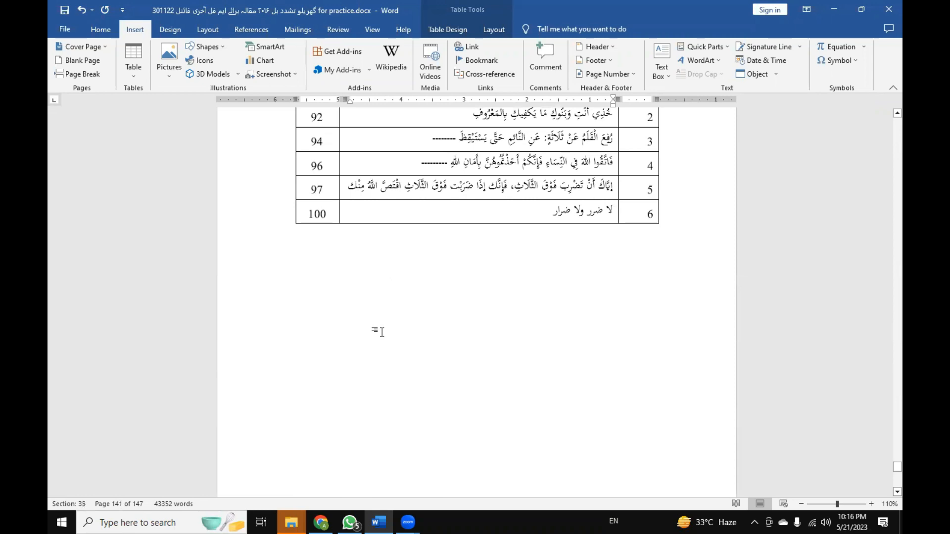
Browse the bookmarks offered for a hyperlinked page-number cross-reference below the فہرست احادیث table, and leave without inserting one.
left_click(381, 332)
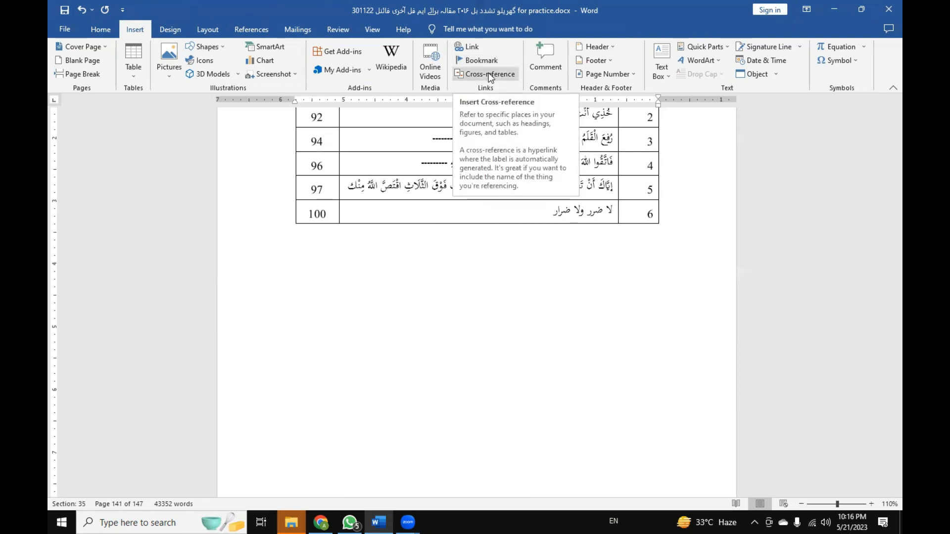
left_click(488, 74)
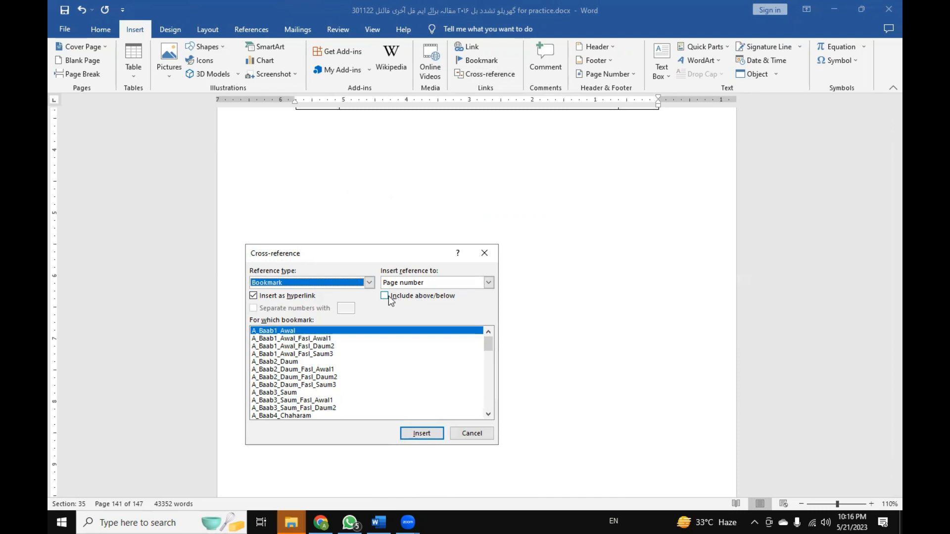
left_click(301, 346)
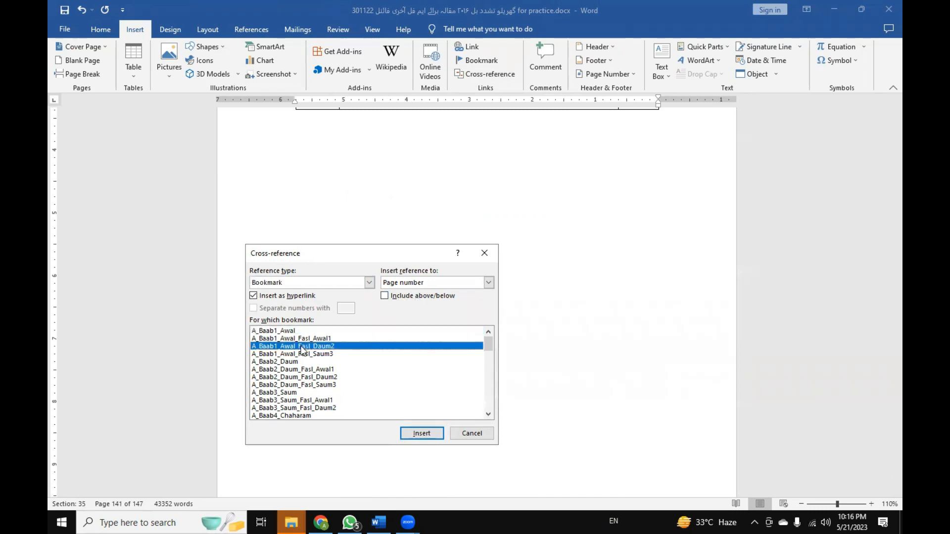
left_click(274, 376)
left_click(280, 363)
left_click(280, 370)
left_click(283, 384)
left_click(286, 376)
left_click(287, 369)
left_click(288, 362)
left_click(289, 354)
left_click(292, 346)
key("Up")
key("Up")
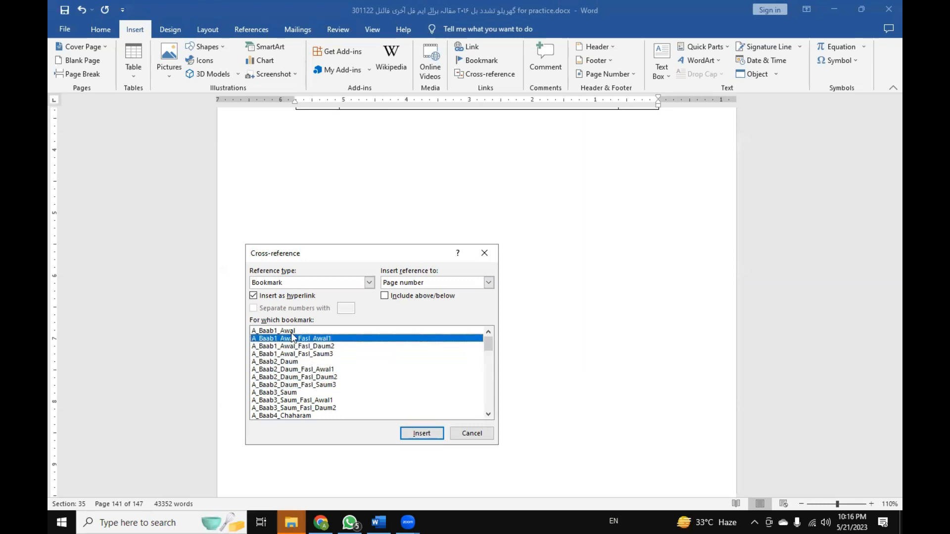
scroll(296, 349, "down", 15)
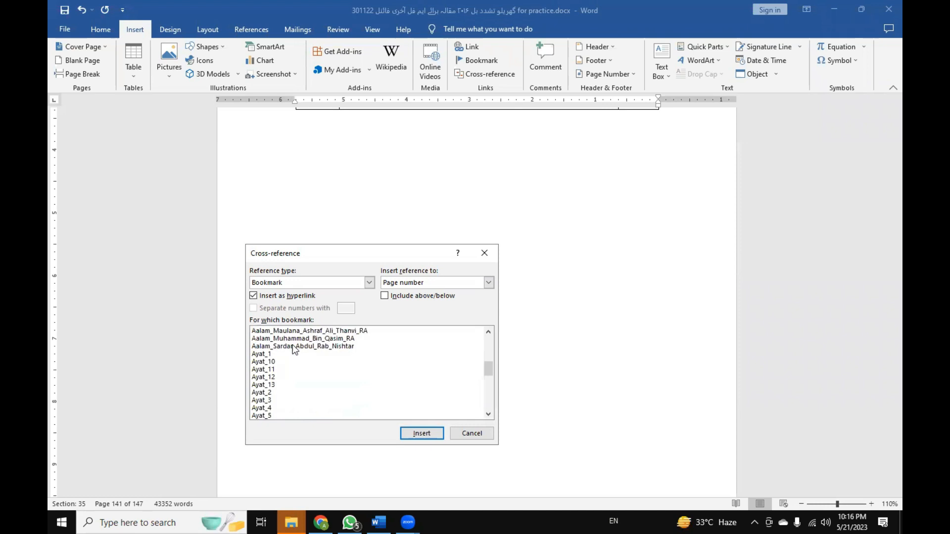
left_click(402, 433)
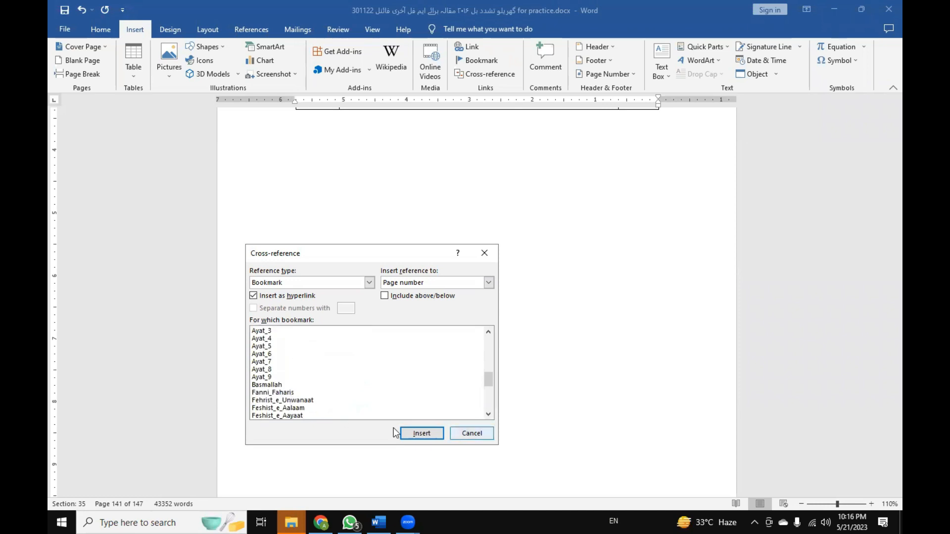
key("Escape")
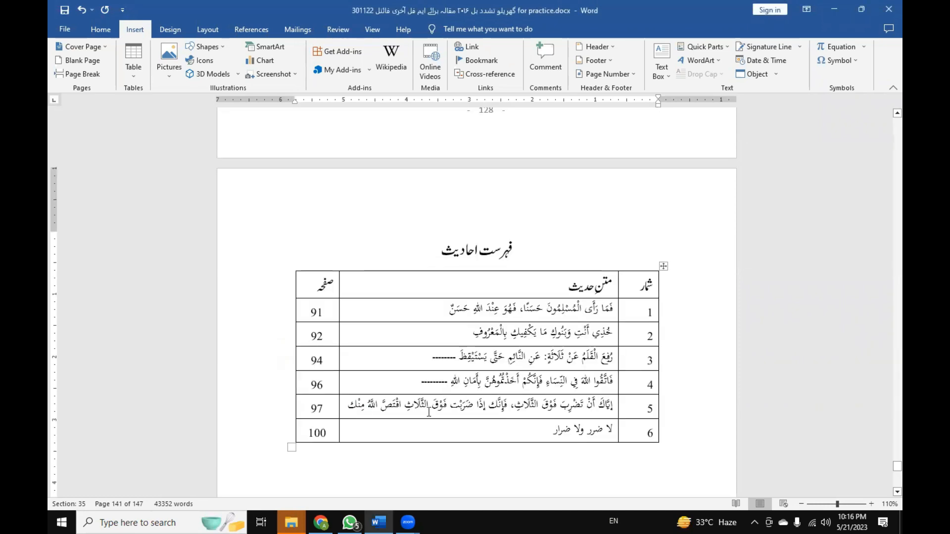
Select the page numbers of all six rows in the فہرست احادیث table and clear the selection.
double_click(460, 392)
left_click(508, 416)
left_click(529, 428)
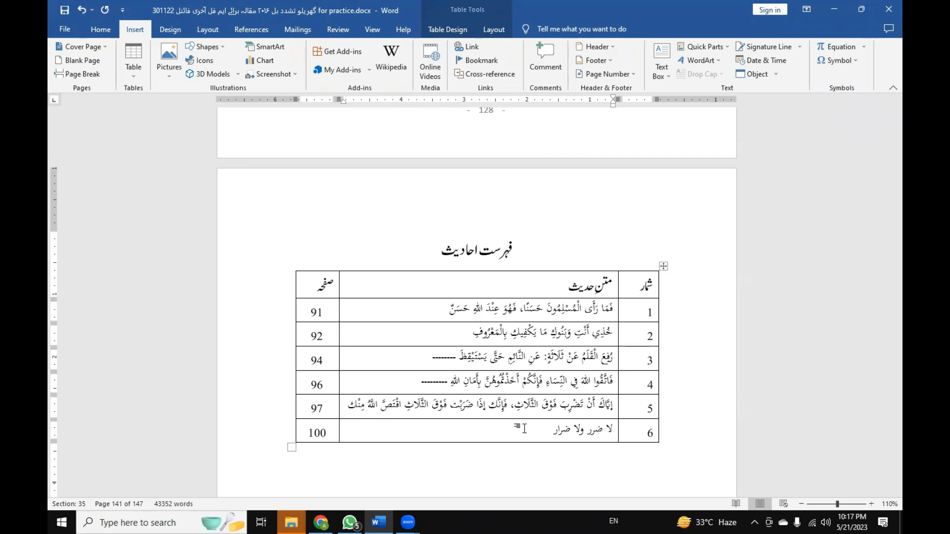
scroll(524, 428, "up", 10)
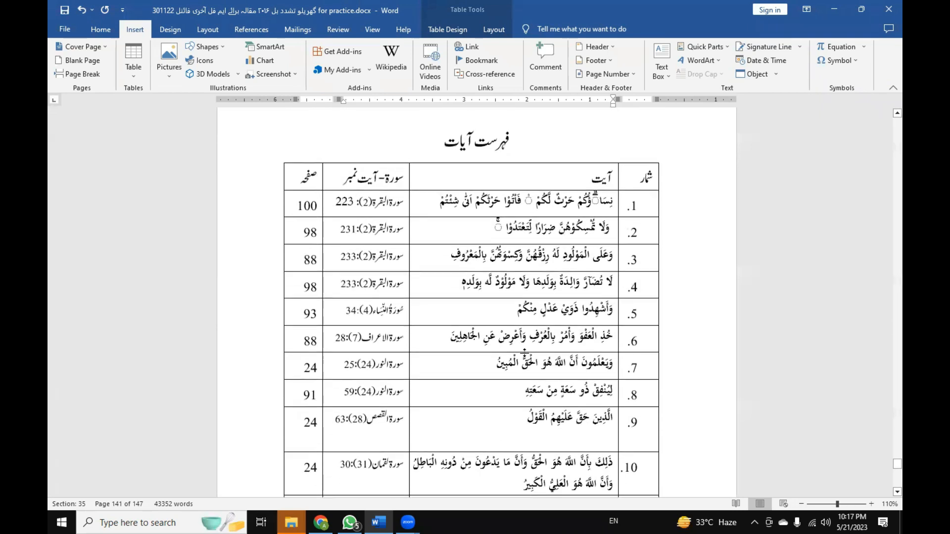
scroll(524, 352, "down", 10)
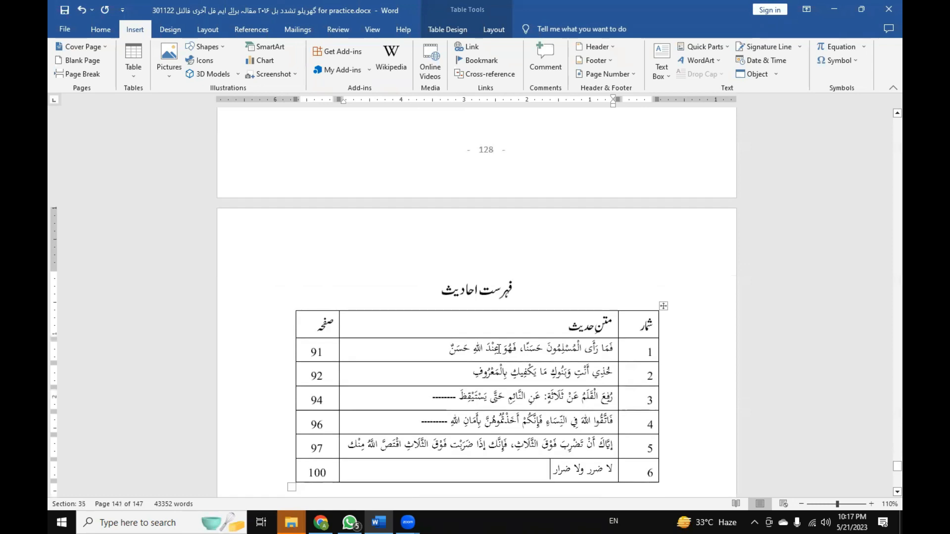
scroll(526, 352, "down", 3)
left_click(302, 365)
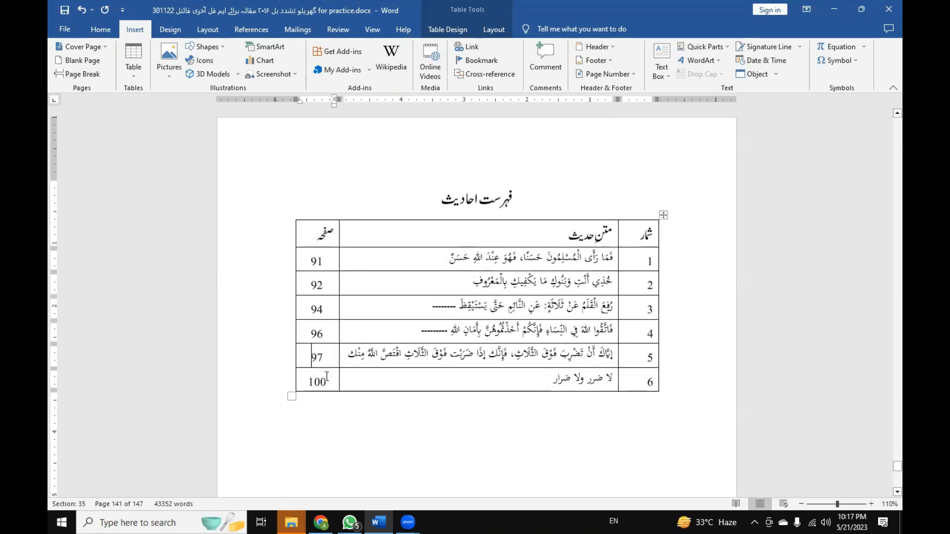
mouse_move(328, 378)
left_mouse_down()
mouse_move(318, 356)
mouse_move(318, 256)
left_mouse_up()
left_click(385, 304)
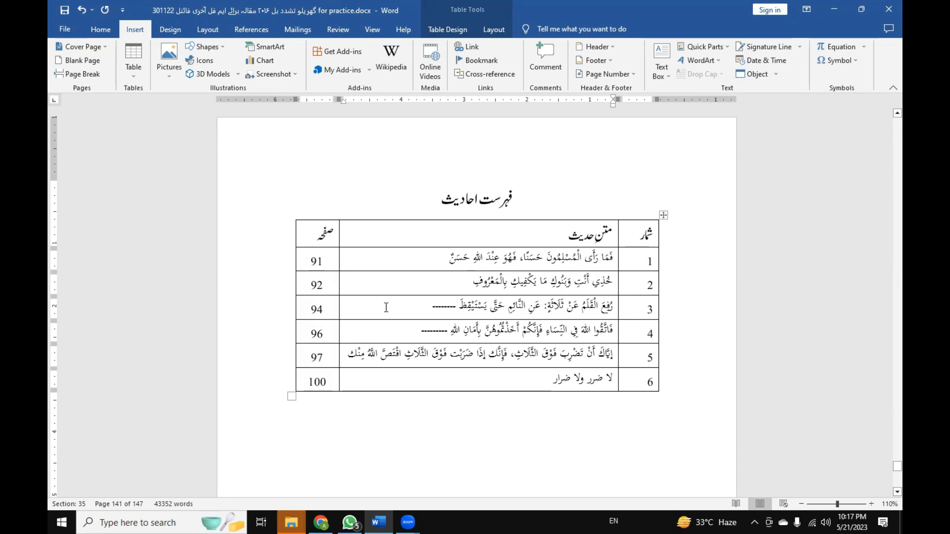
Look back from the فہرست احادیث table through the فہرست آیات table and the فنی فہارس title page to the thesis's closing chapters.
scroll(386, 307, "up", 5)
scroll(386, 307, "up", 15)
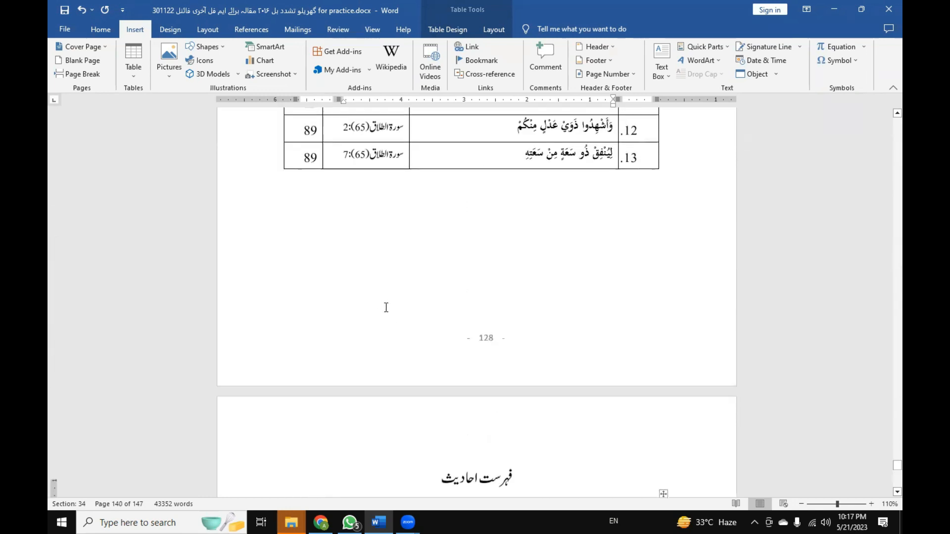
scroll(386, 307, "up", 12)
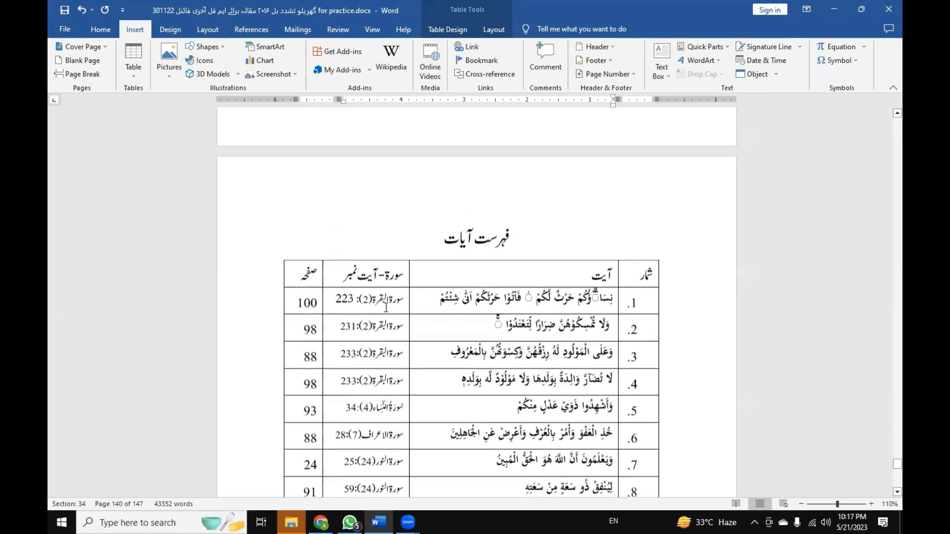
scroll(387, 311, "up", 2)
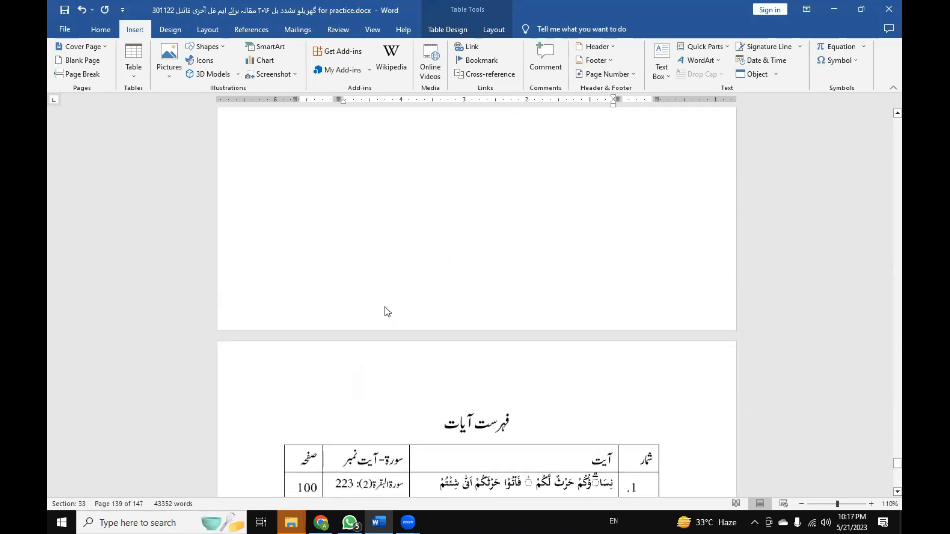
scroll(386, 307, "up", 10)
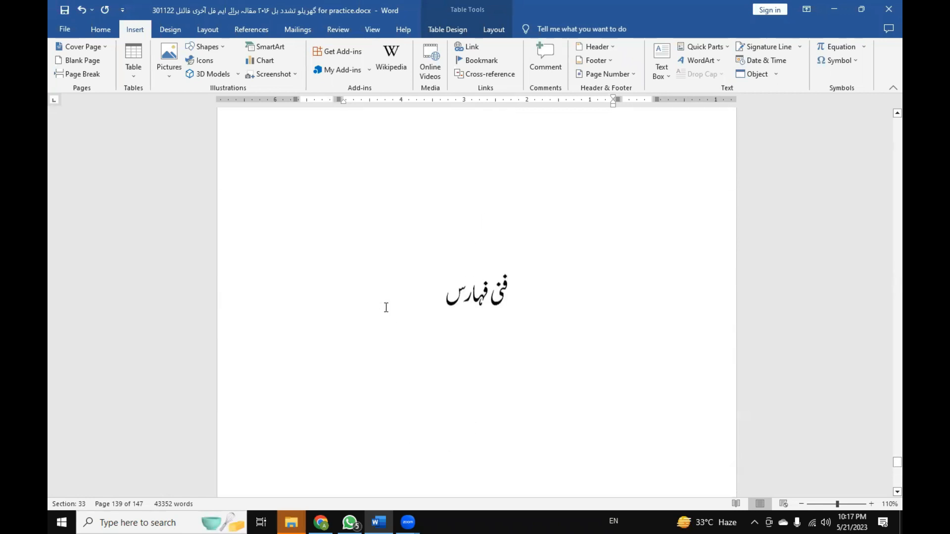
scroll(386, 307, "up", 20)
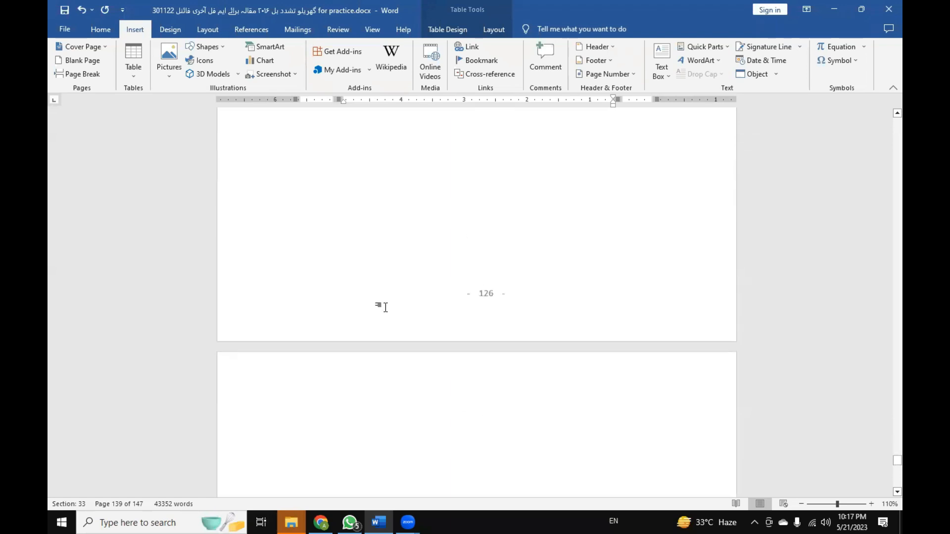
scroll(386, 307, "up", 15)
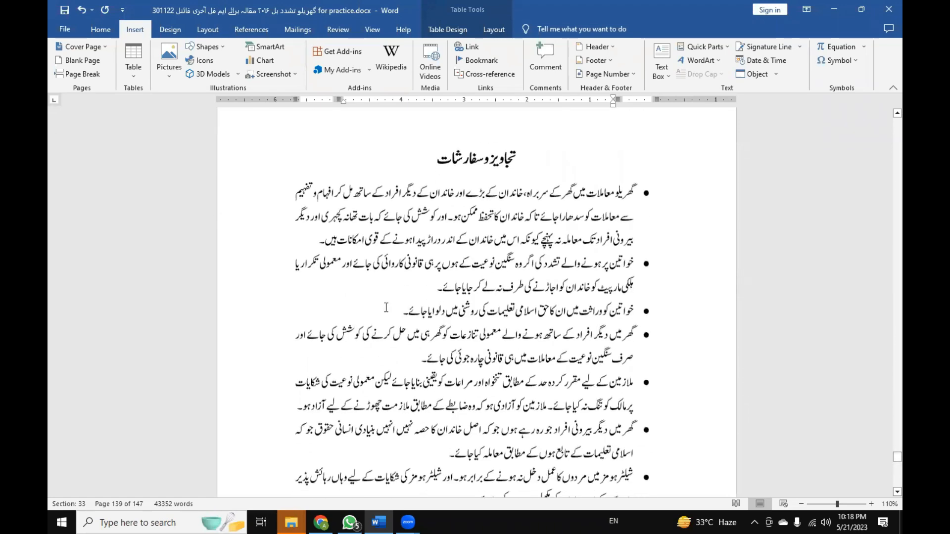
scroll(386, 307, "up", 20)
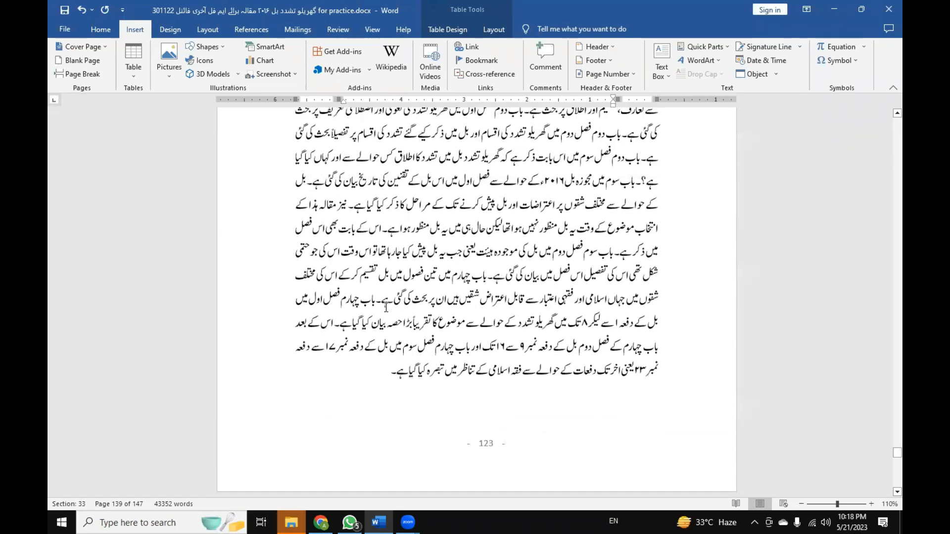
scroll(515, 330, "up", 20)
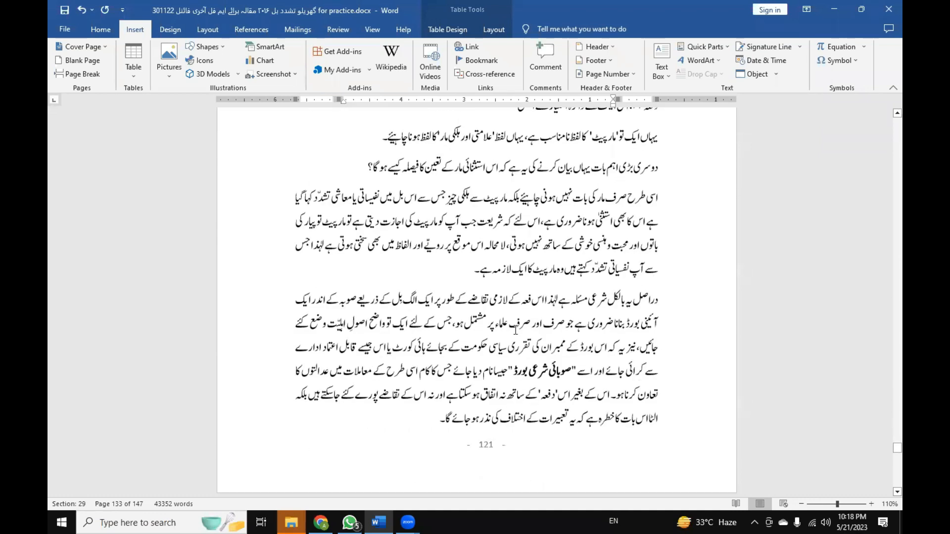
Return to the beginning of the thesis and review the فہرستِ عنوانات contents list through its مصادر و مراجع row.
key("ctrl+Home")
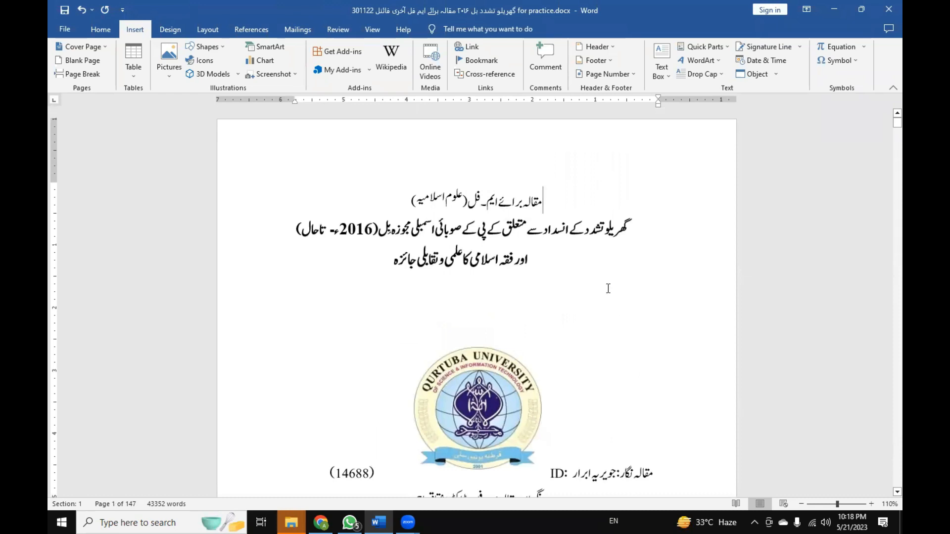
scroll(608, 286, "down", 15)
scroll(602, 282, "down", 10)
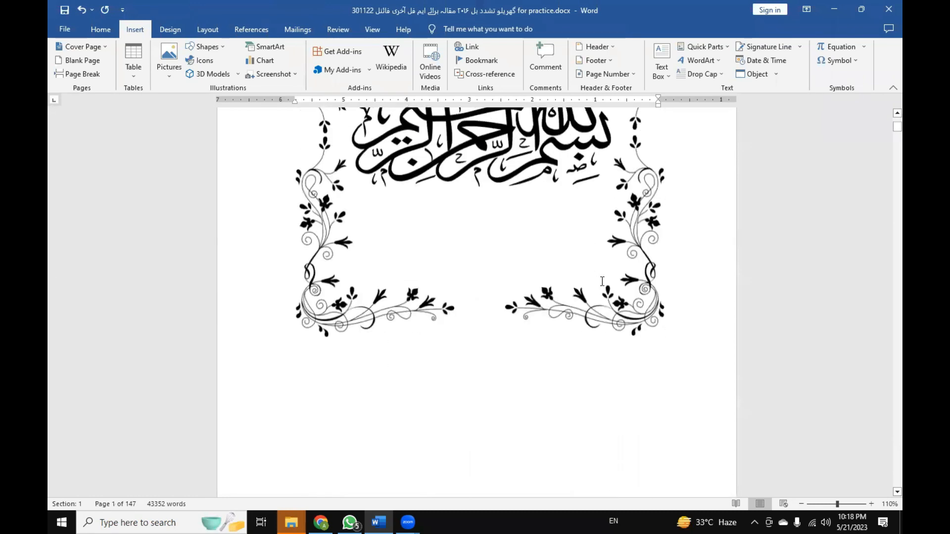
scroll(601, 281, "down", 15)
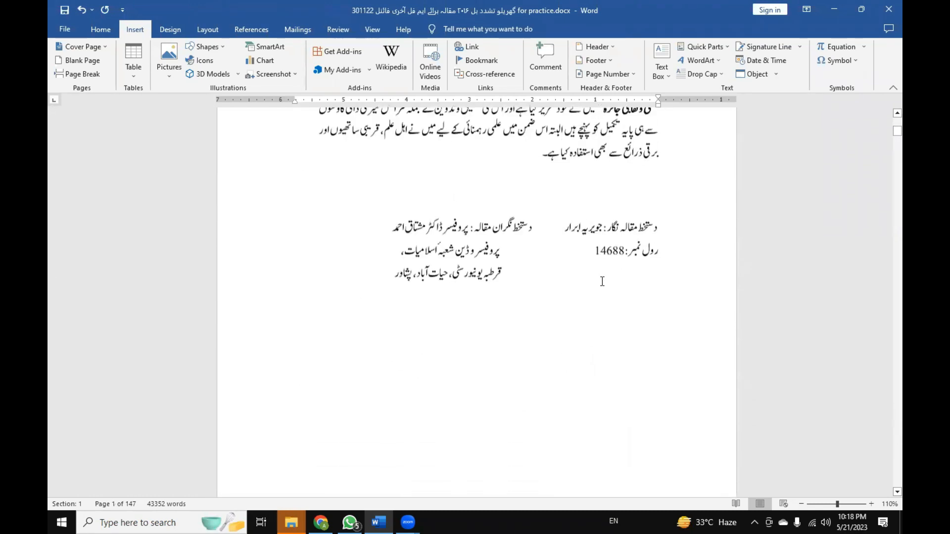
scroll(602, 281, "down", 15)
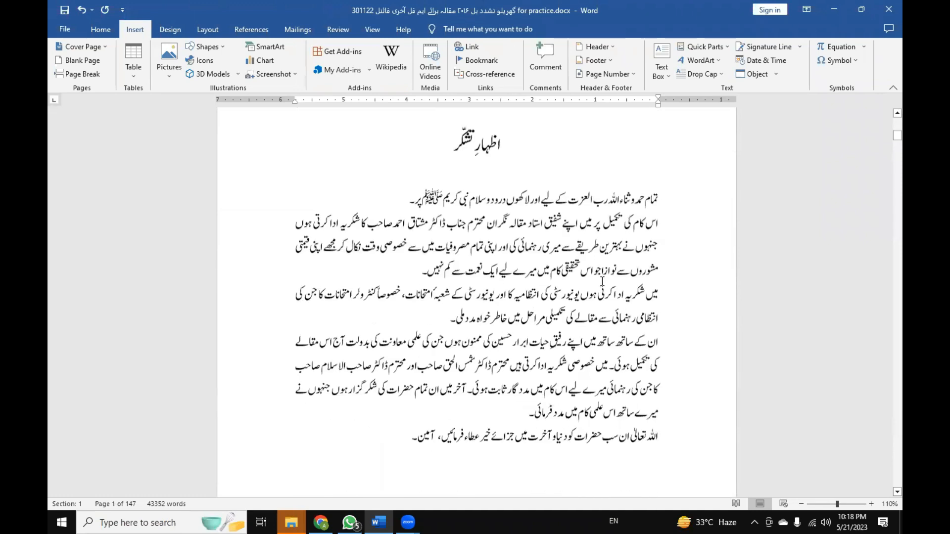
scroll(602, 282, "down", 15)
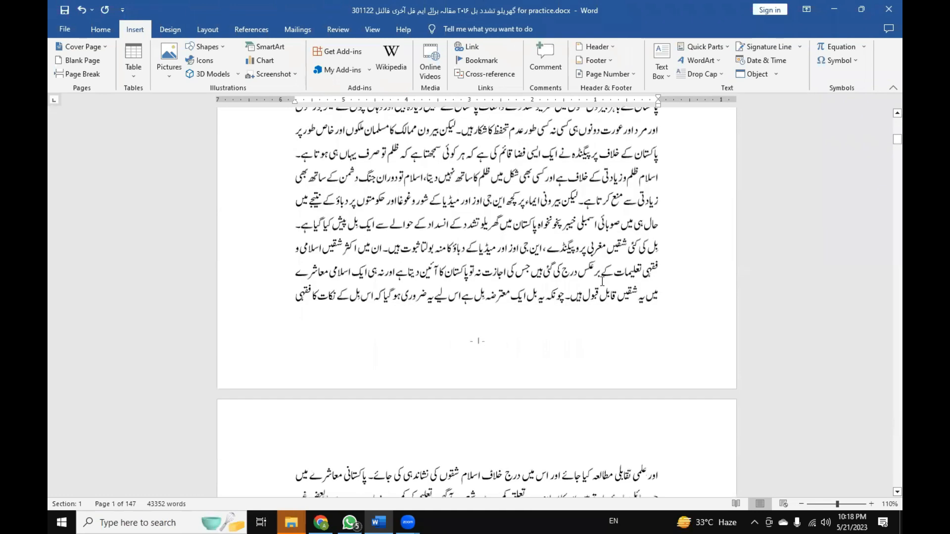
scroll(596, 286, "down", 15)
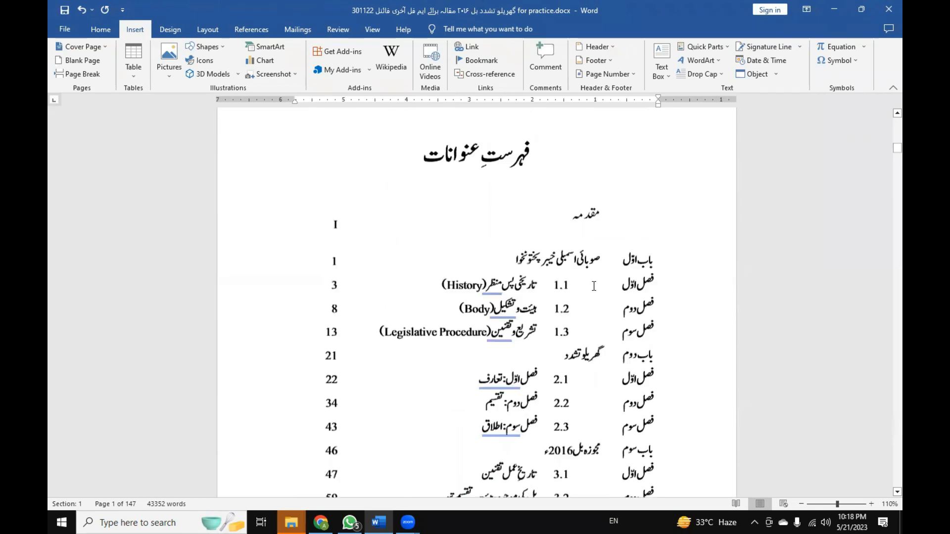
scroll(595, 287, "down", 5)
left_click(507, 248)
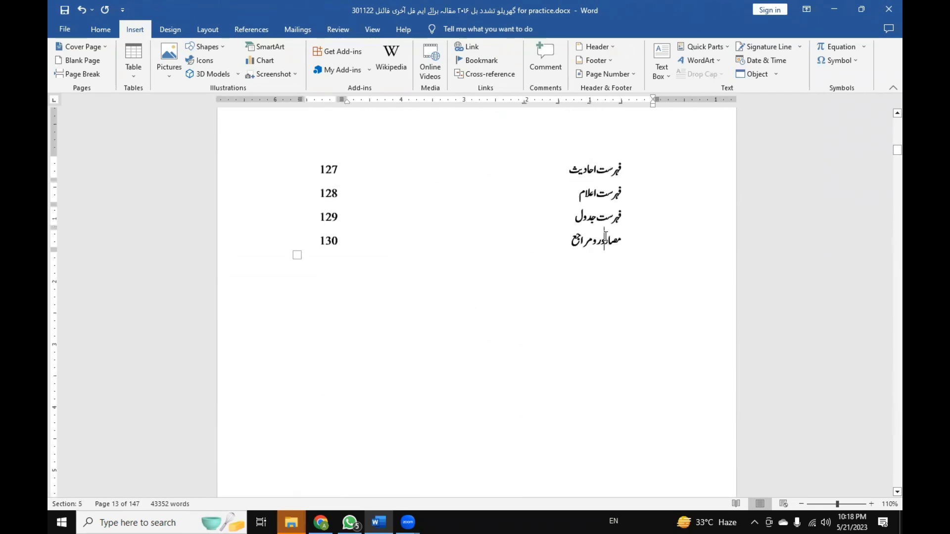
Examine the باب اوّل chapter title page and the 1.1 فصل اوّل section title page that follow the contents list.
scroll(546, 305, "down", 5)
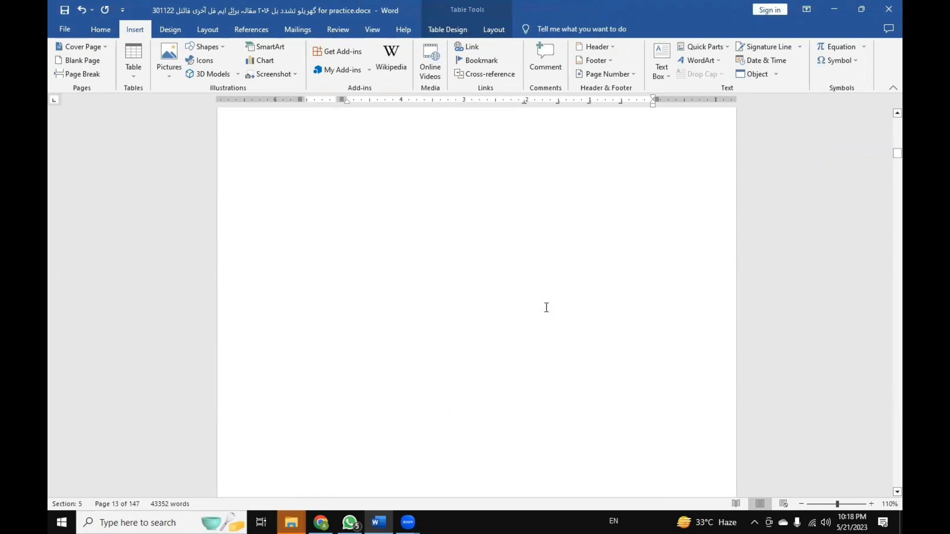
scroll(501, 221, "down", 4)
scroll(501, 222, "down", 1)
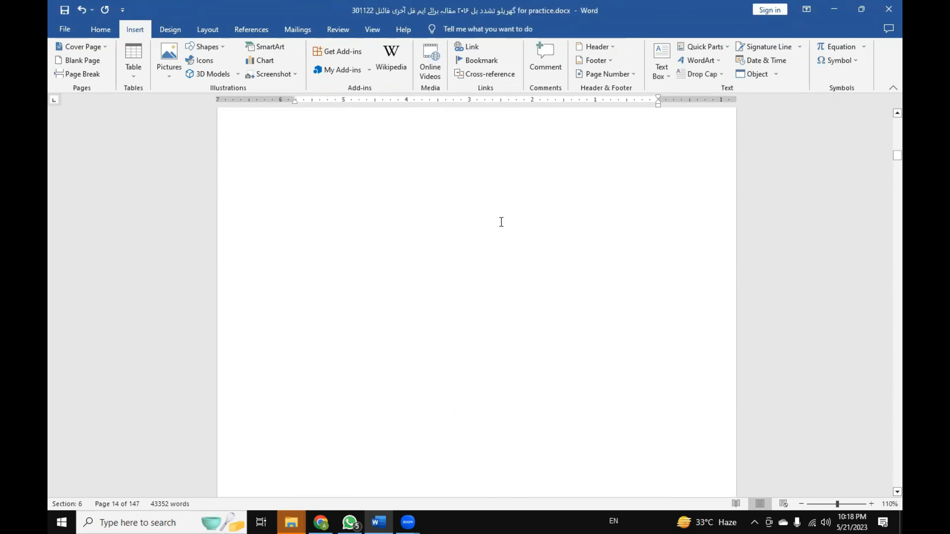
scroll(502, 222, "up", 10)
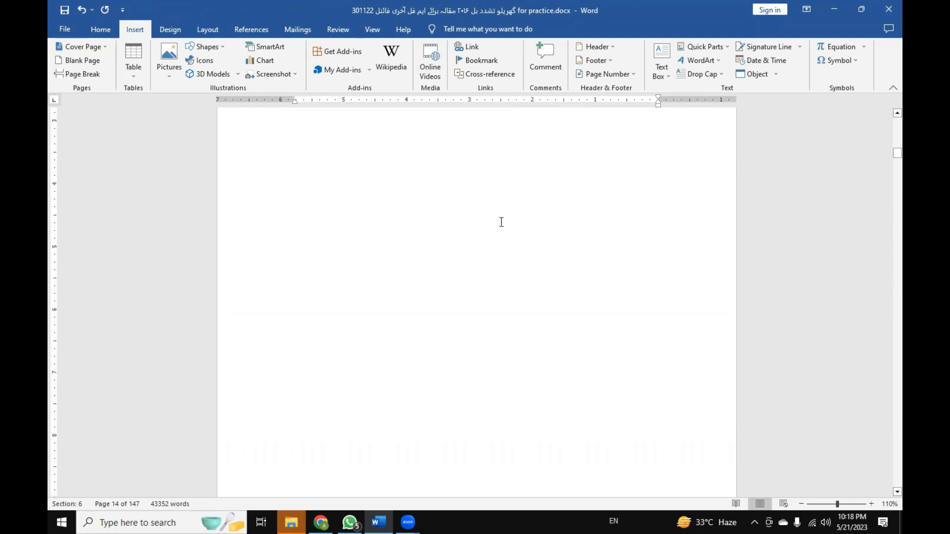
scroll(501, 222, "up", 8)
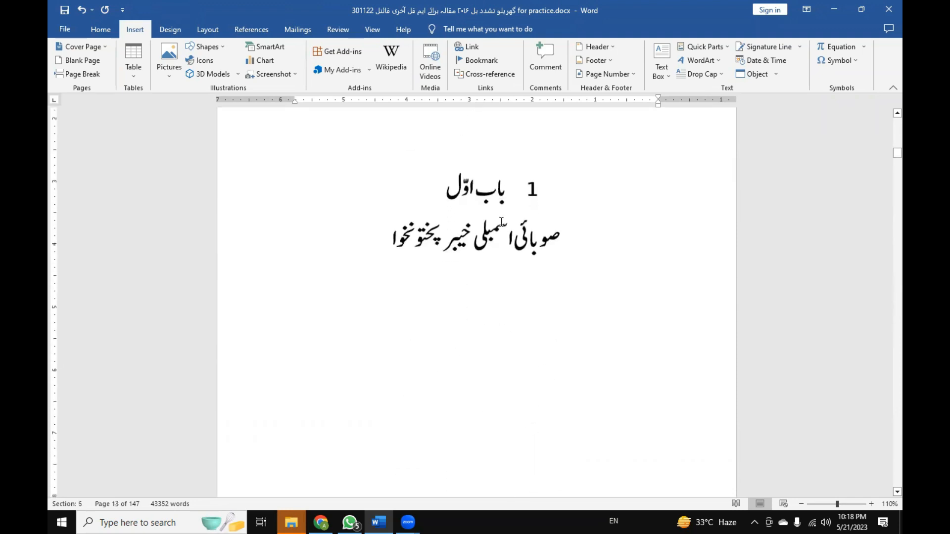
scroll(501, 222, "down", 5)
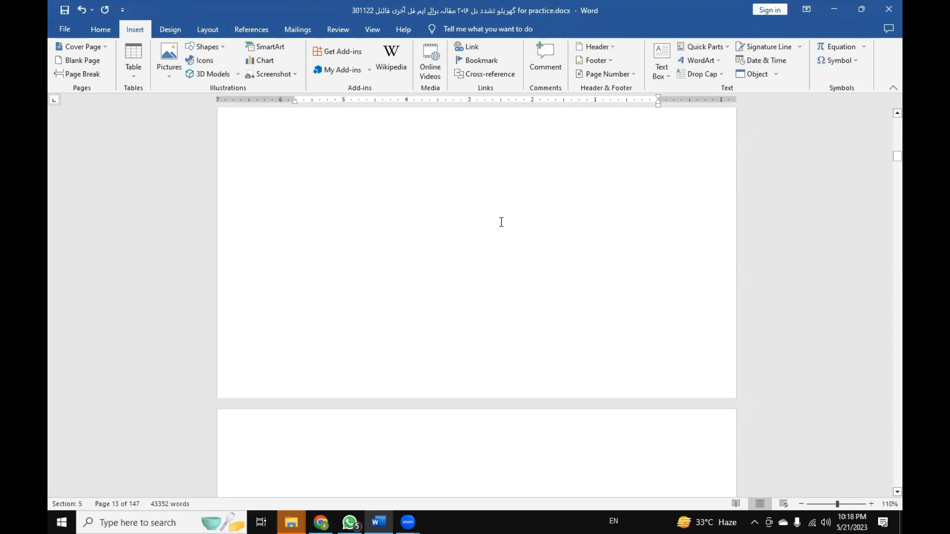
scroll(500, 221, "down", 12)
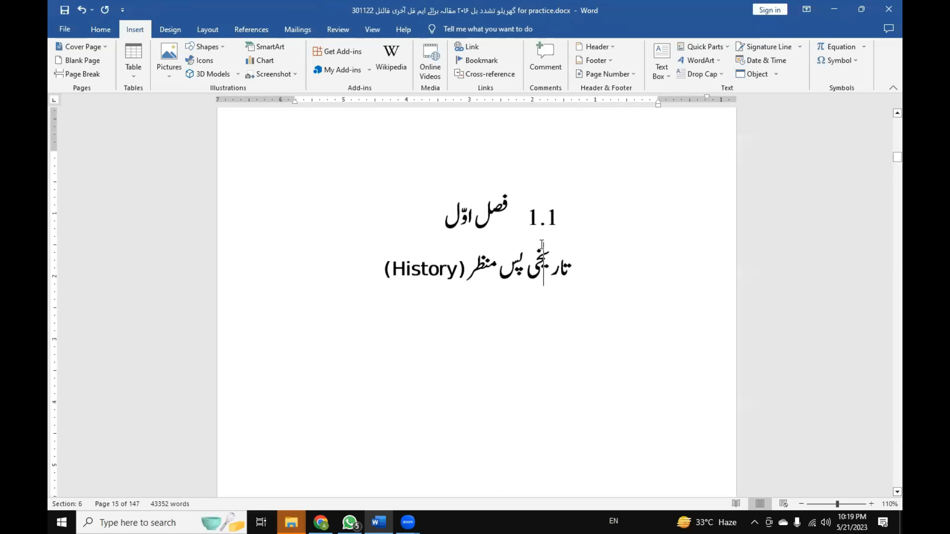
Insert an empty line above the 1.1 فصل اوّل heading on its title page.
left_click(555, 231)
left_click(573, 220)
left_click(559, 231)
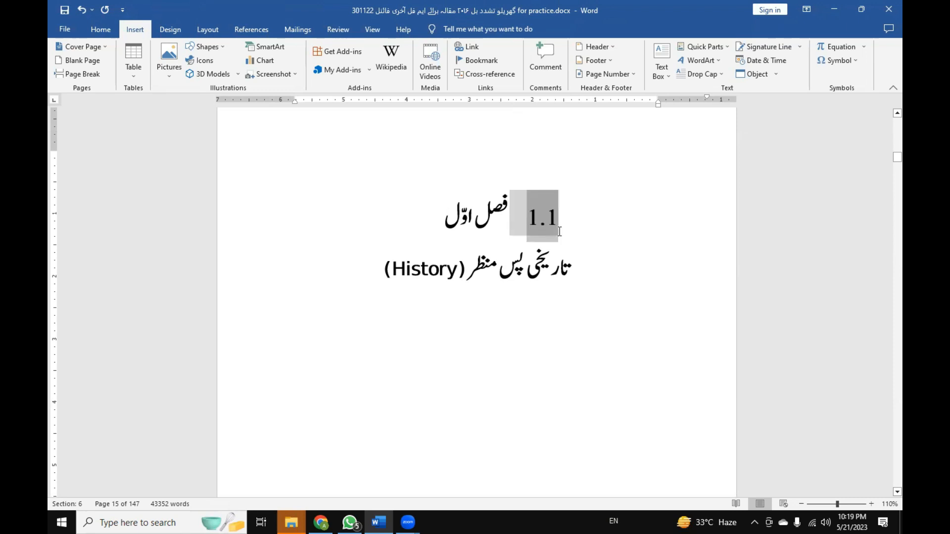
left_click(560, 232)
key("Return")
Open the page footers for editing and place the cursor in the Section 6 footer of the فصل اوّل title page.
scroll(502, 261, "down", 10)
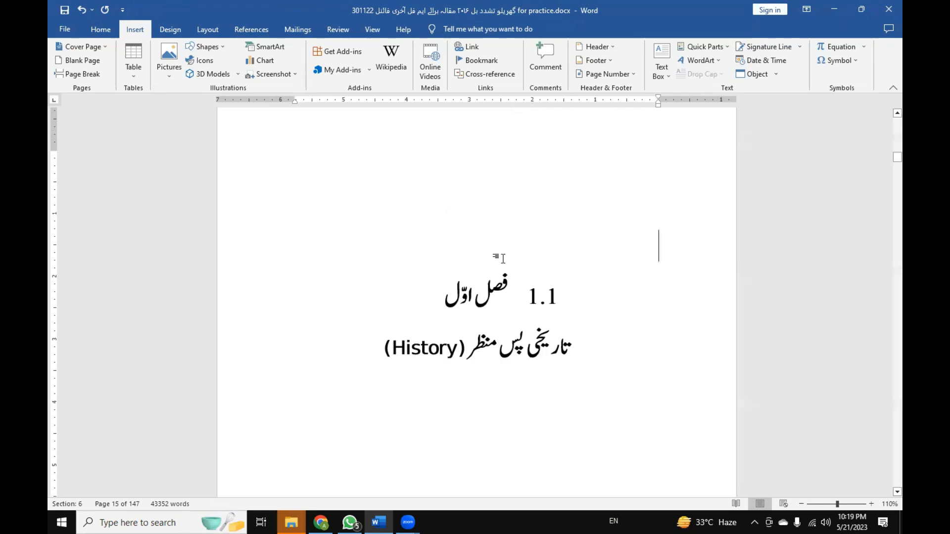
scroll(485, 416, "down", 8)
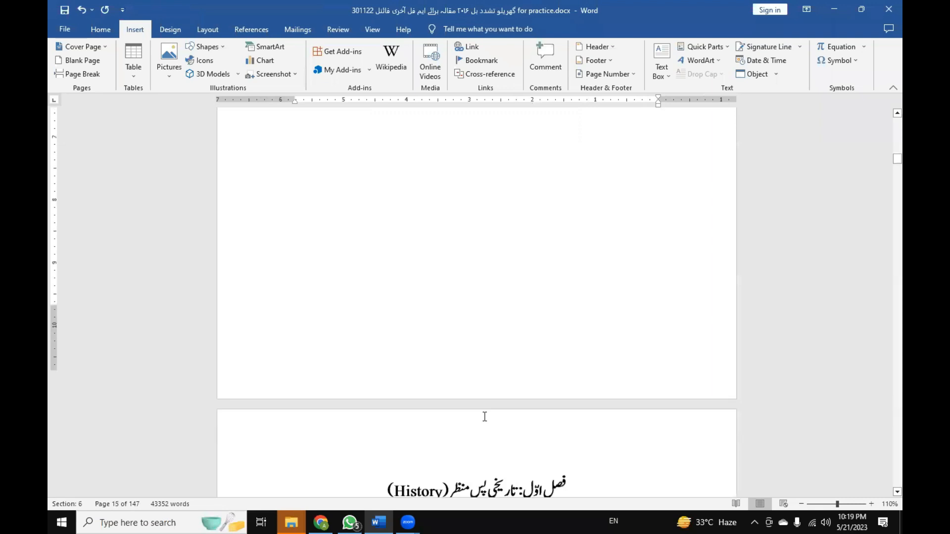
scroll(475, 386, "down", 8)
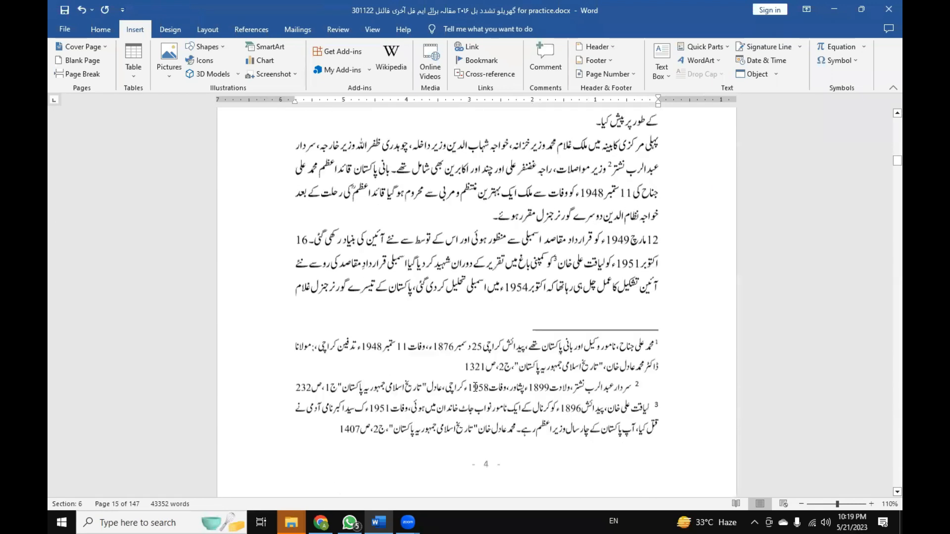
double_click(490, 323)
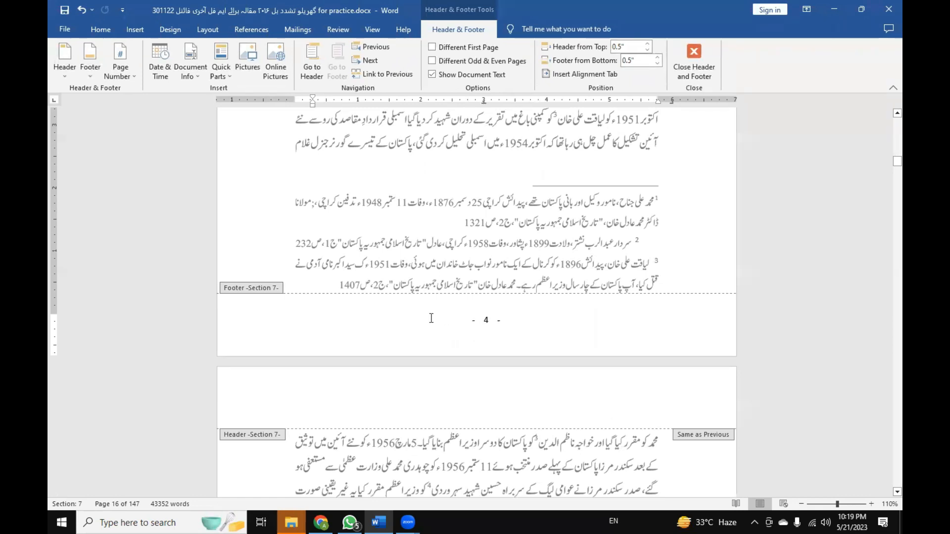
scroll(447, 337, "up", 10)
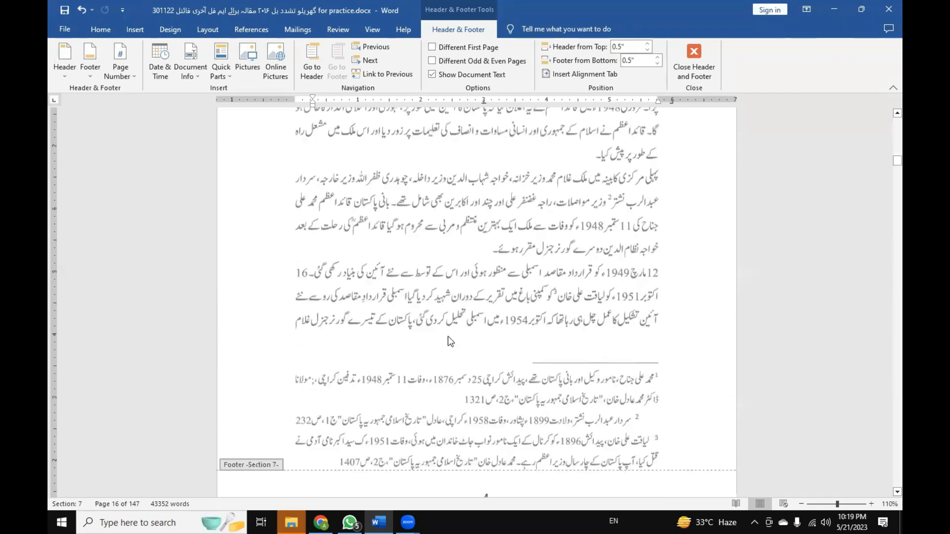
left_click(483, 356)
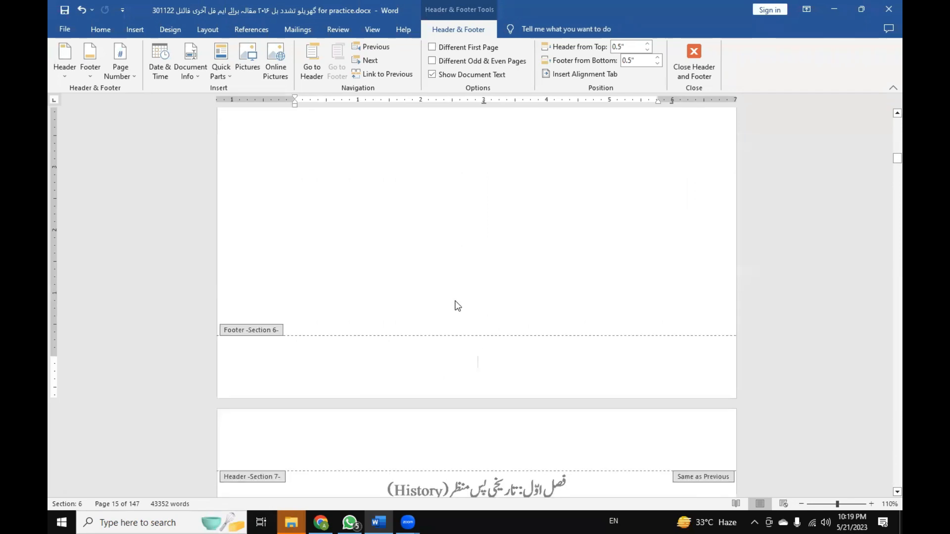
Compare the numbered Section 7 footer with the Section 6 footer of the title page before it.
scroll(458, 305, "down", 10)
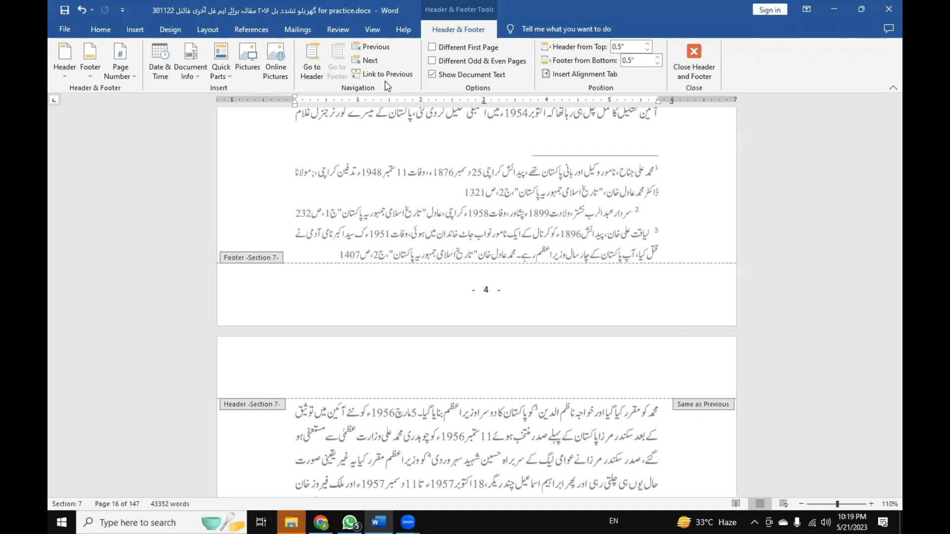
scroll(455, 275, "up", 8)
scroll(455, 275, "up", 8)
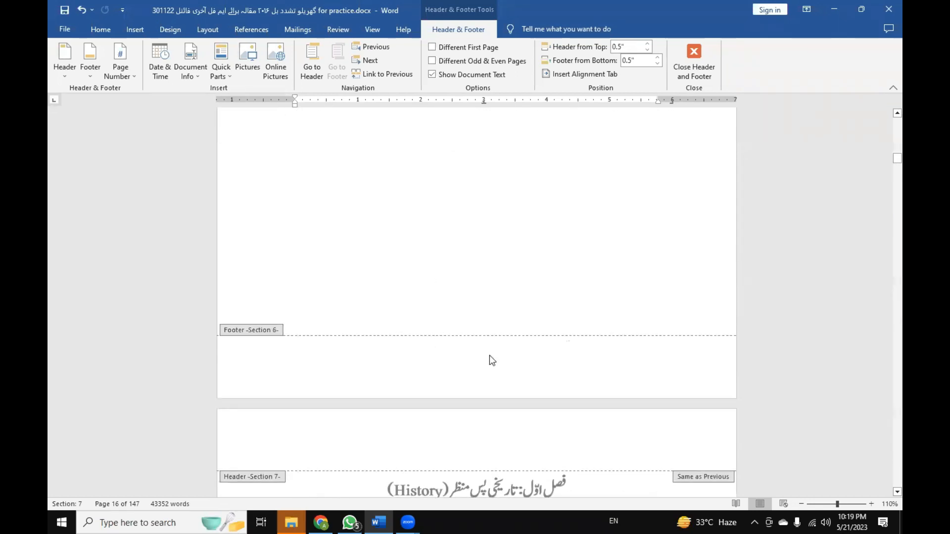
scroll(484, 360, "down", 4)
scroll(484, 355, "up", 3)
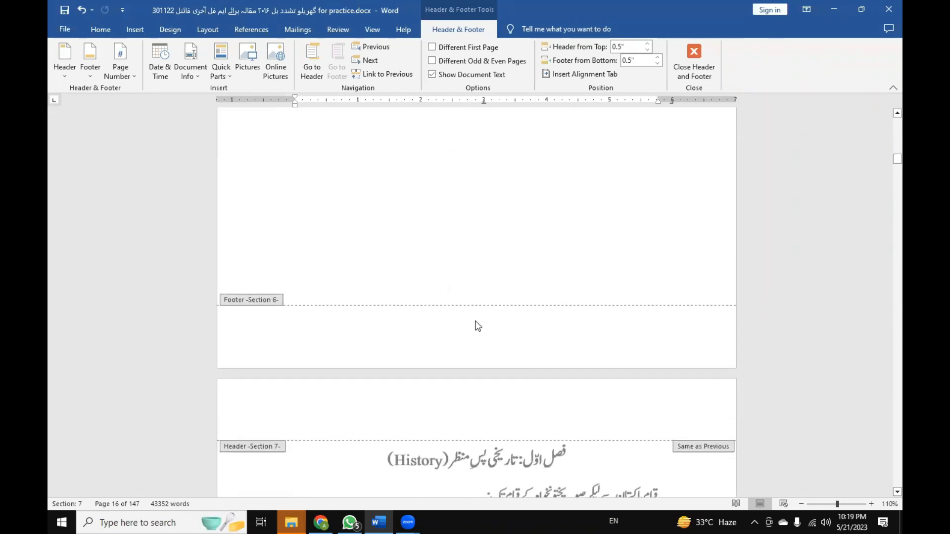
Select the whole page number, including its dashes, in the Section 7 footer.
scroll(478, 322, "down", 3)
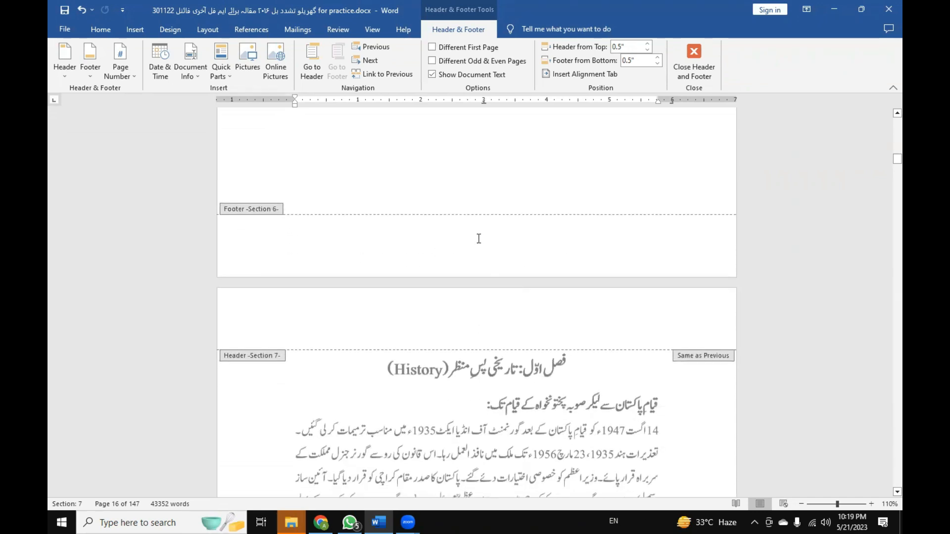
scroll(478, 238, "down", 10)
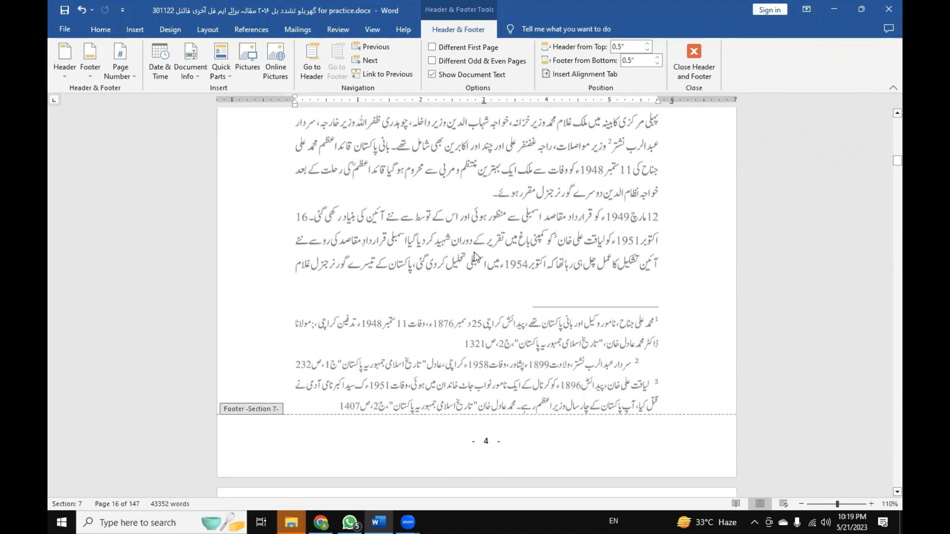
scroll(475, 268, "down", 3)
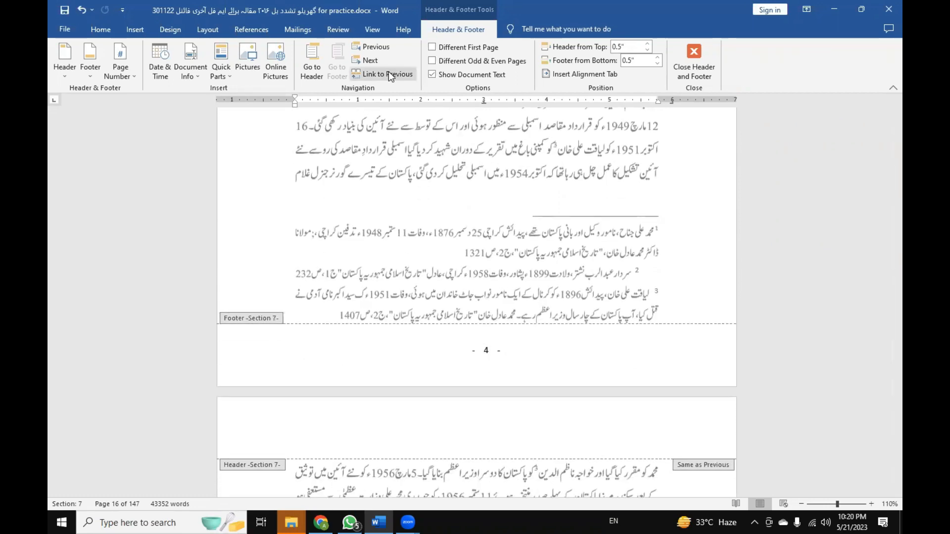
left_click(463, 357)
mouse_move(463, 357)
left_mouse_down()
mouse_move(510, 352)
mouse_move(460, 350)
left_mouse_up()
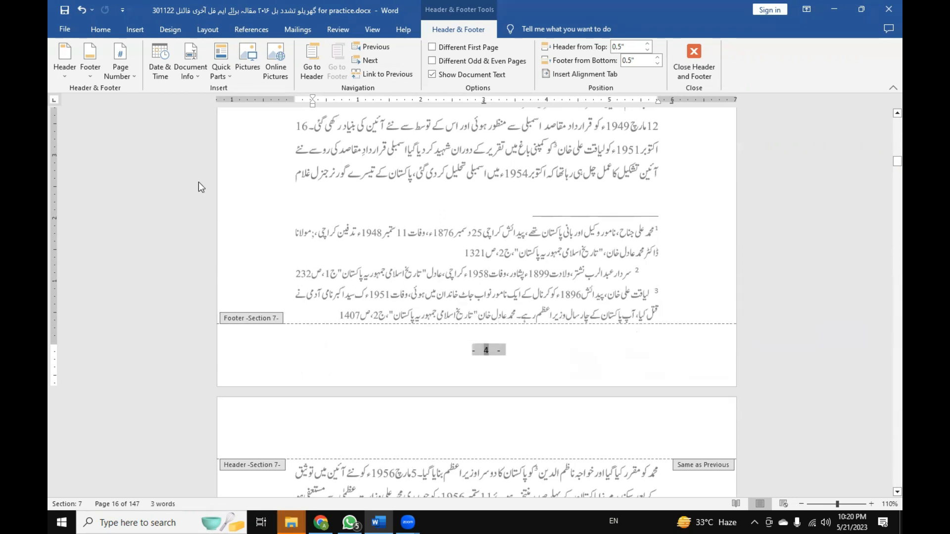
Check the page number format settings of the Section 7 footer and leave them unchanged.
left_click(135, 76)
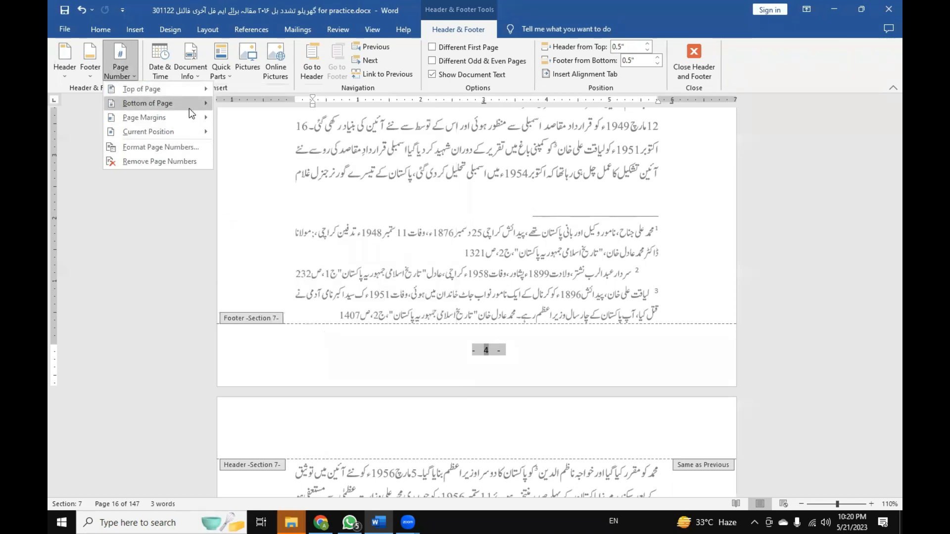
mouse_move(189, 108)
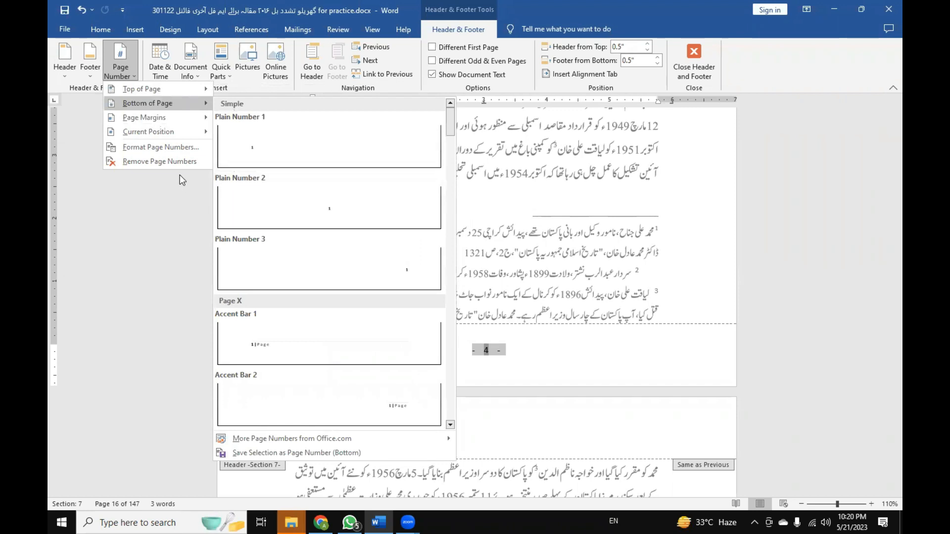
left_click(162, 150)
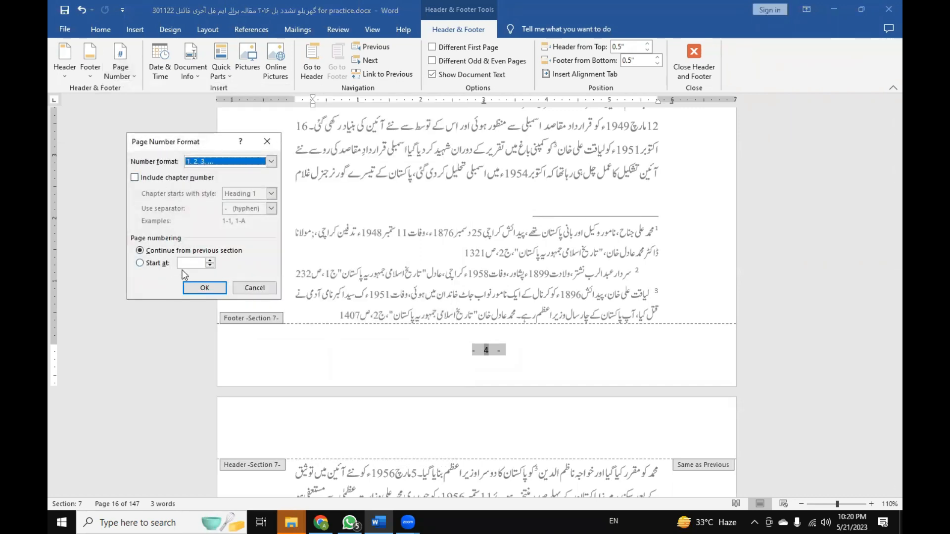
left_click(261, 289)
Examine the Section 6 footers on the blank page and the 1.1 فصل اوّل title page against the start of Section 7.
scroll(405, 303, "up", 10)
scroll(406, 303, "up", 5)
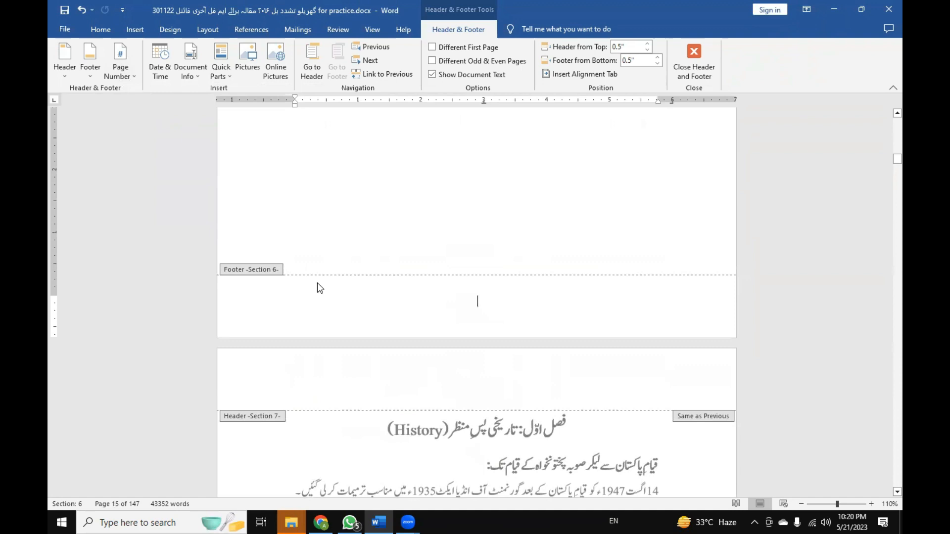
scroll(317, 283, "up", 5)
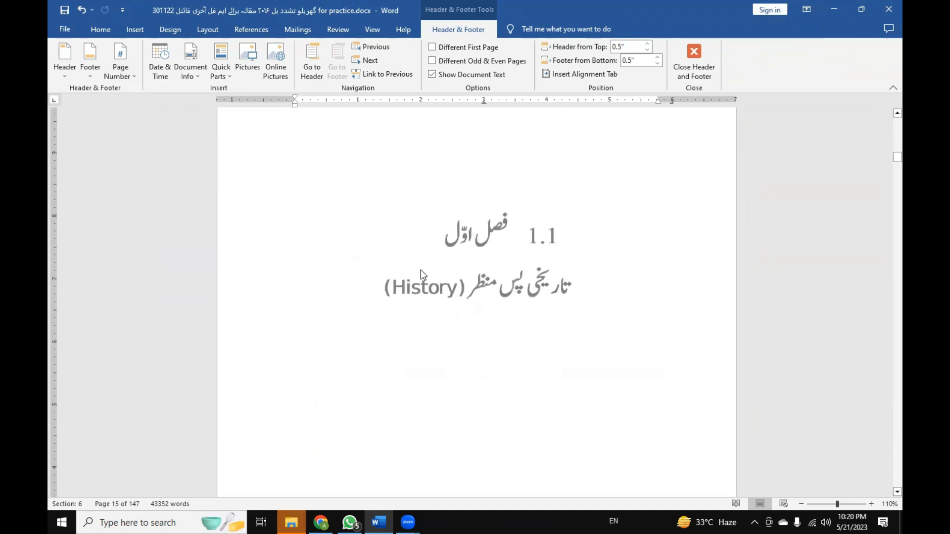
scroll(421, 269, "up", 8)
scroll(453, 316, "up", 15)
scroll(456, 322, "down", 15)
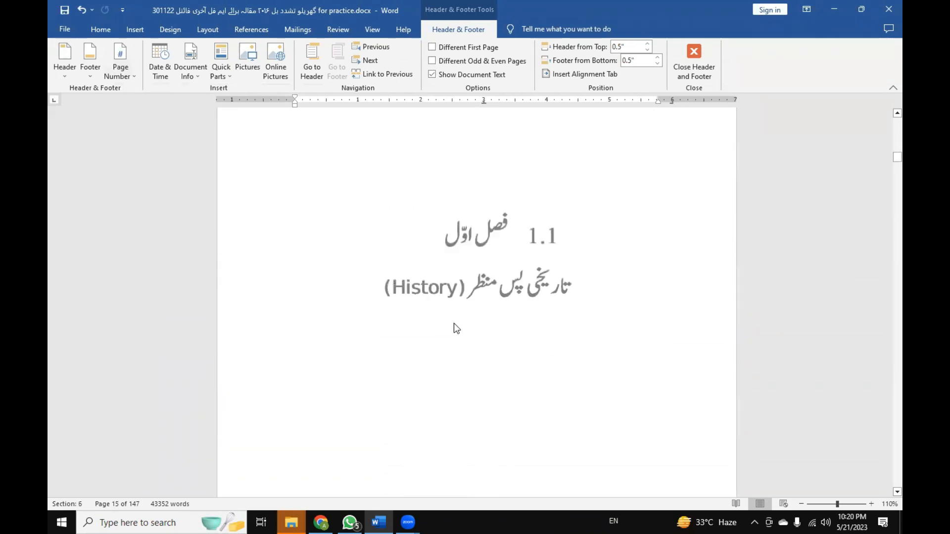
scroll(454, 325, "down", 10)
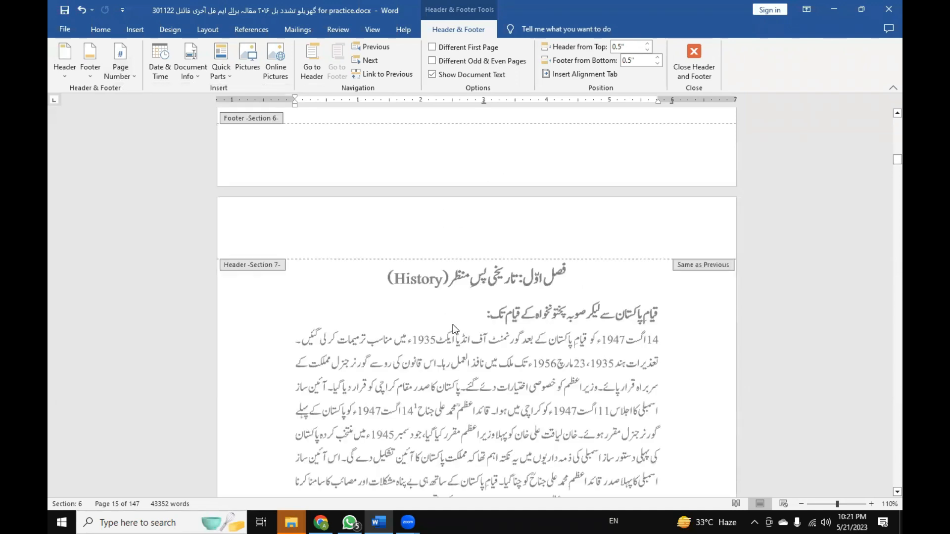
scroll(455, 329, "up", 10)
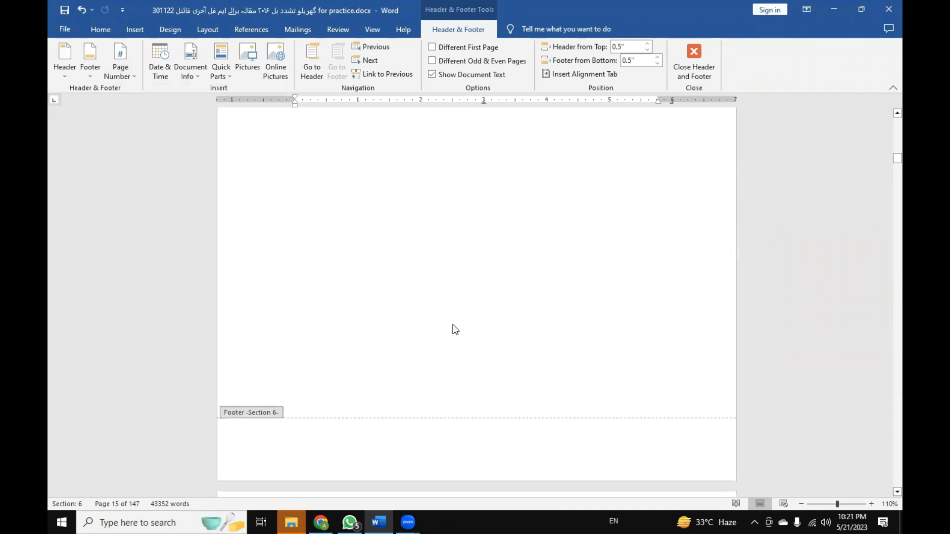
scroll(456, 330, "up", 2)
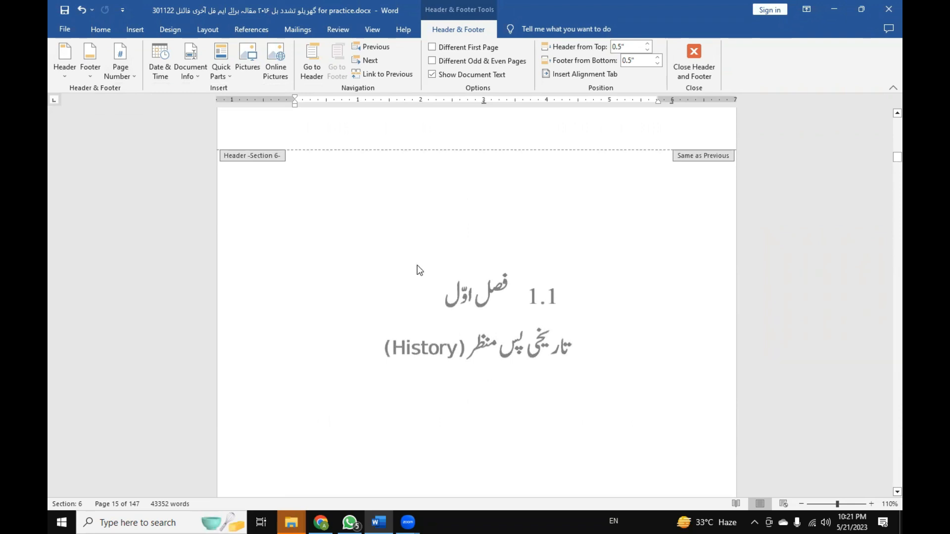
scroll(539, 364, "up", 4)
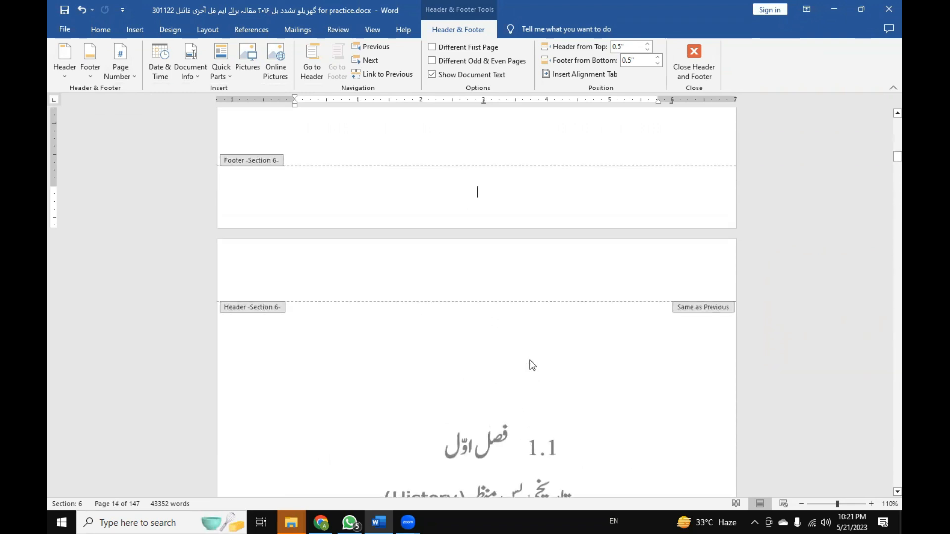
scroll(492, 216, "up", 10)
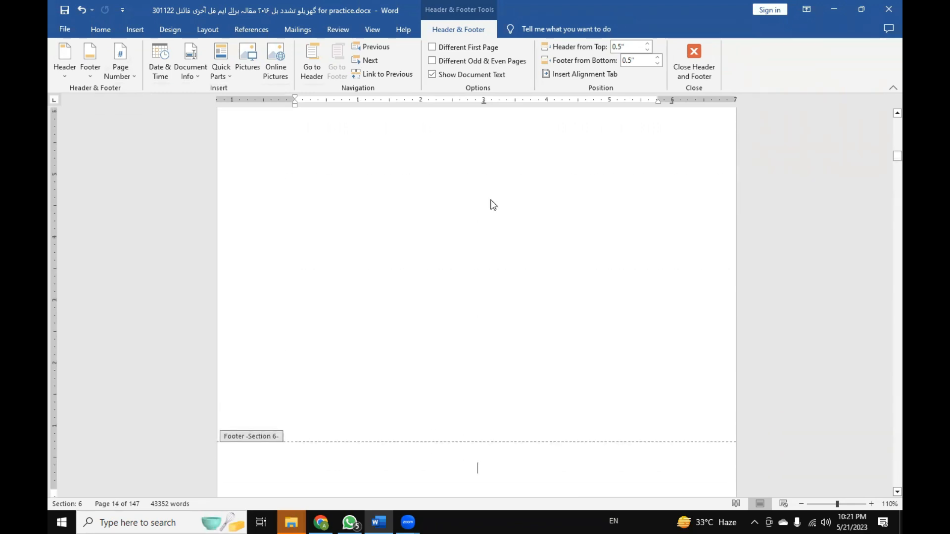
scroll(478, 248, "up", 5)
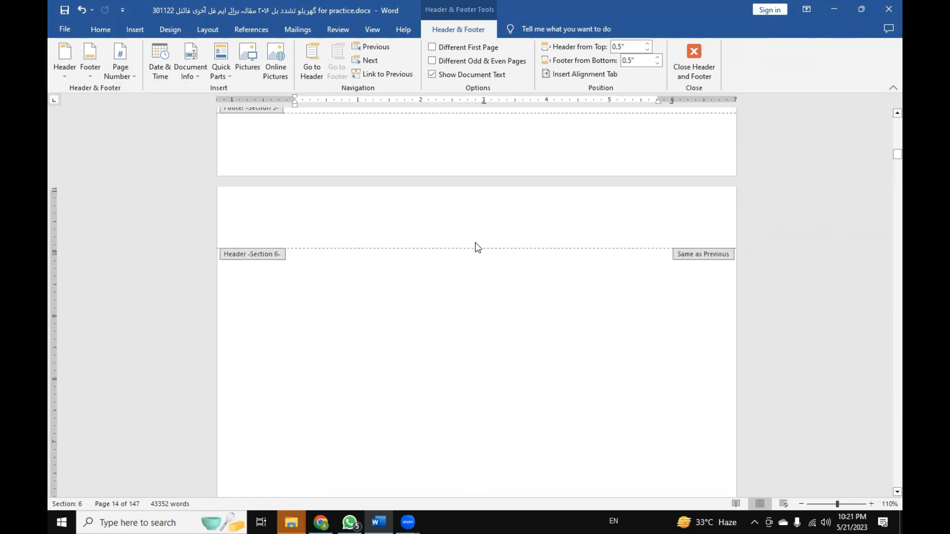
Replace the break above the 1.1 فصل اوّل heading with a Next Page section break and add an empty line above the heading.
double_click(487, 292)
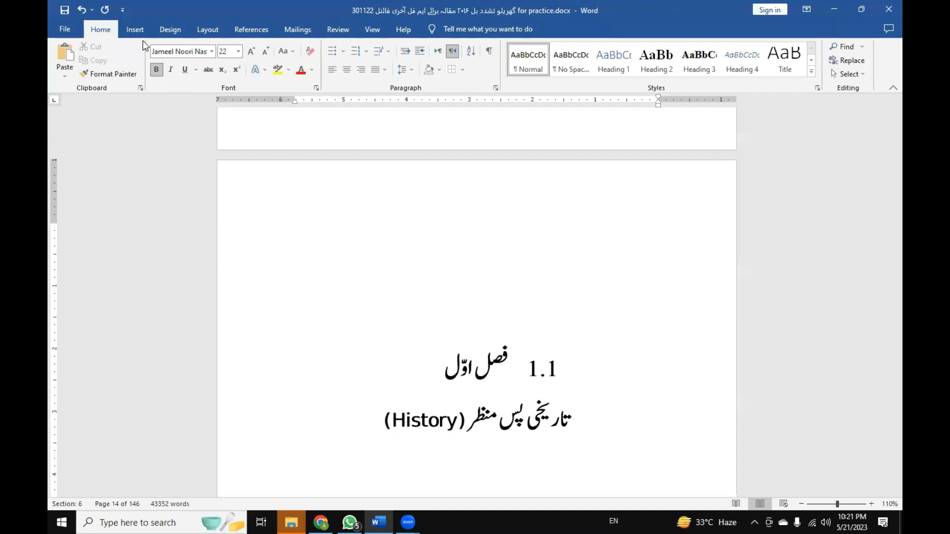
left_click(205, 31)
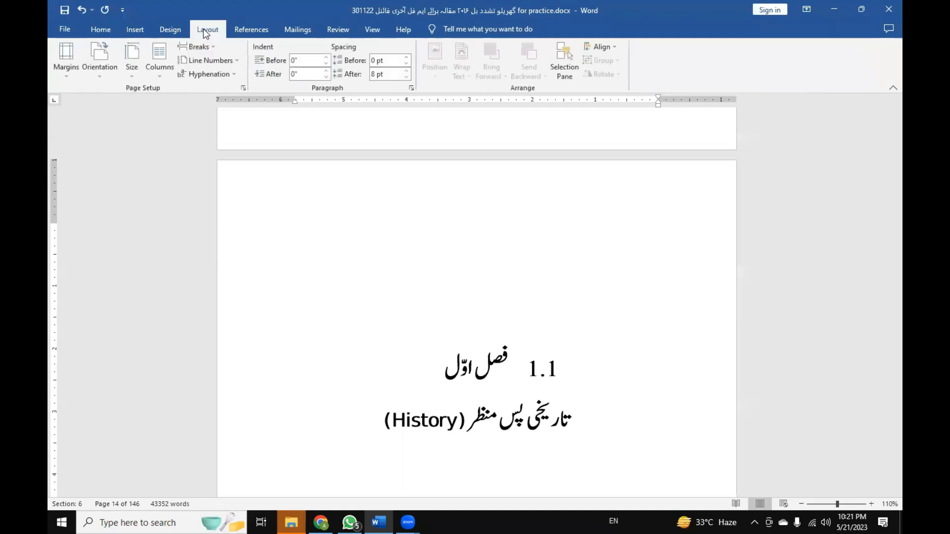
left_click(213, 51)
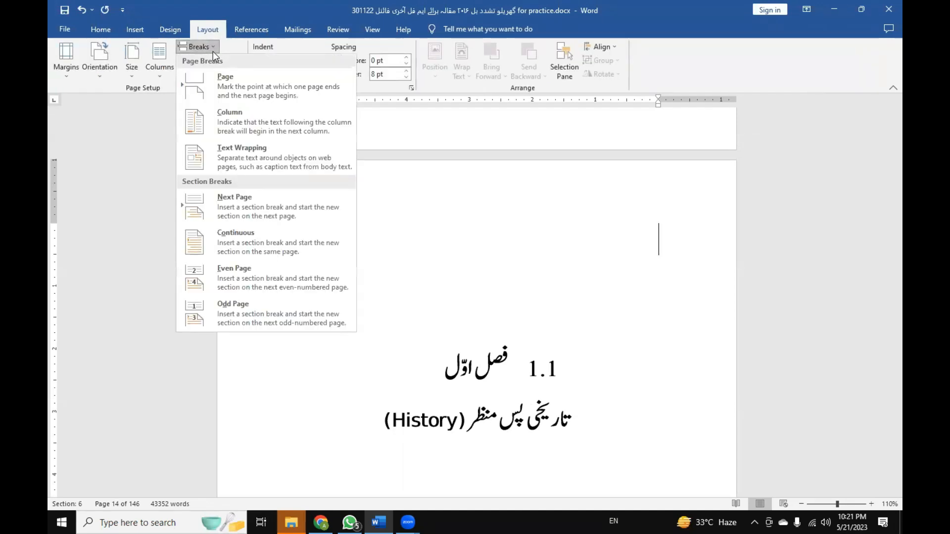
left_click(257, 207)
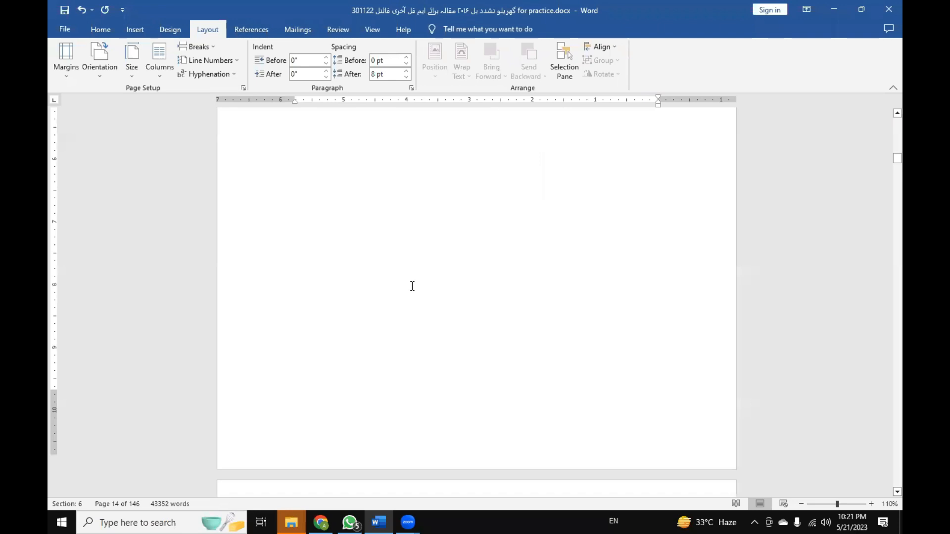
scroll(467, 336, "up", 10)
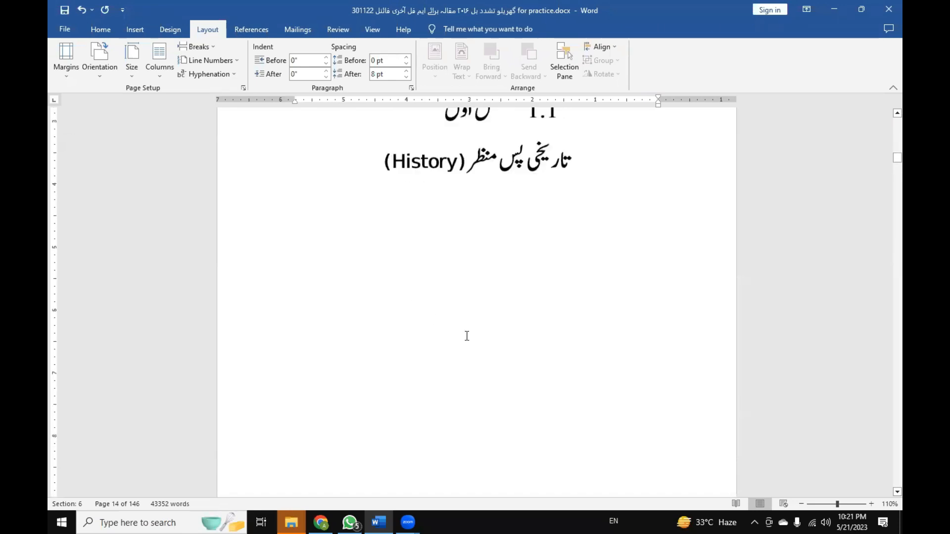
key("Return")
Open the Section 7 footer of the 1.1 فصل اوّل title page for editing.
scroll(460, 313, "up", 6)
scroll(460, 313, "down", 2)
scroll(461, 316, "down", 10)
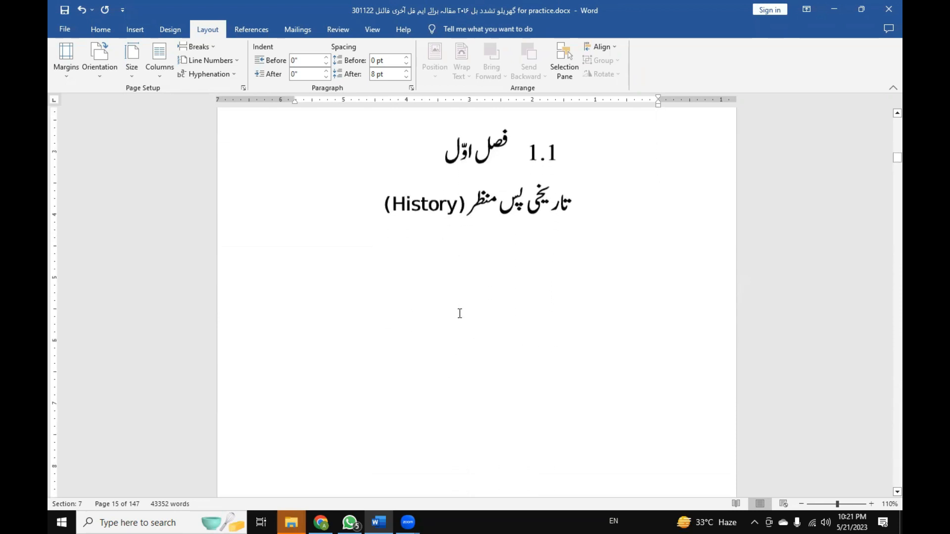
scroll(463, 404, "down", 3)
double_click(468, 387)
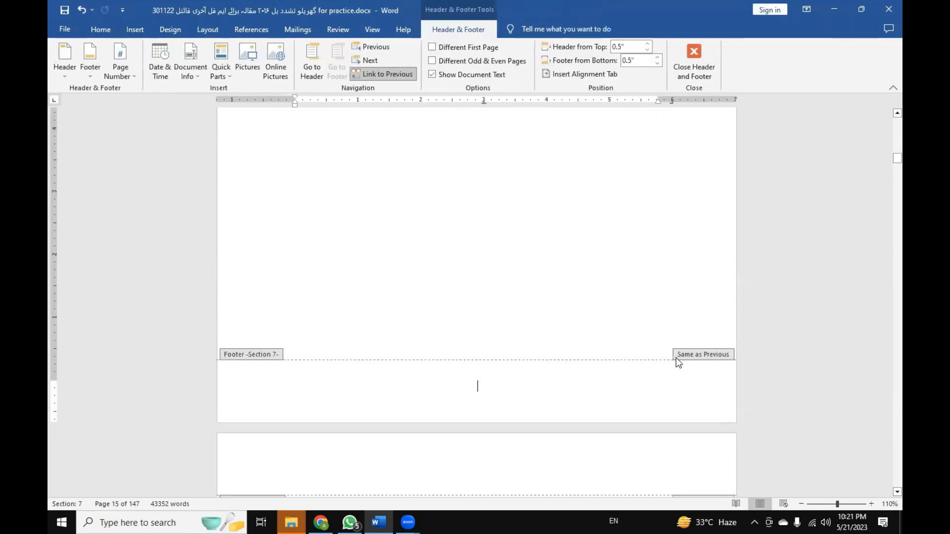
Compare the Section 7 footer of the title page with the Section 6 footer before it and the Section 8 footer after it.
scroll(466, 345, "up", 3)
scroll(468, 350, "down", 3)
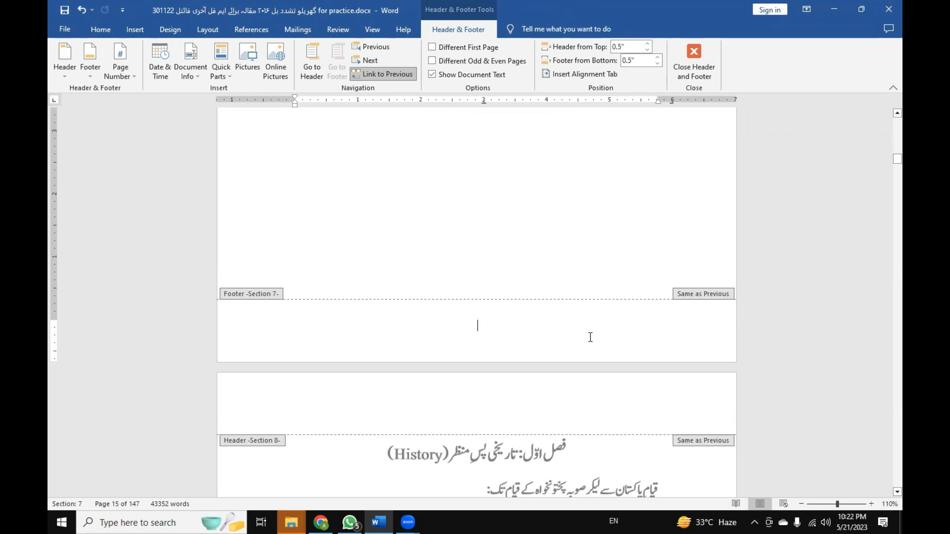
scroll(590, 337, "down", 9)
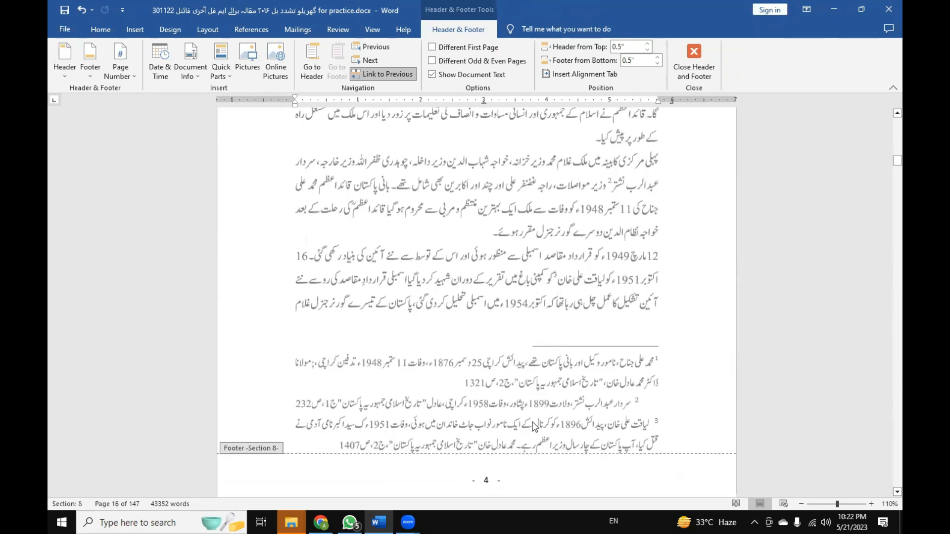
scroll(535, 427, "up", 9)
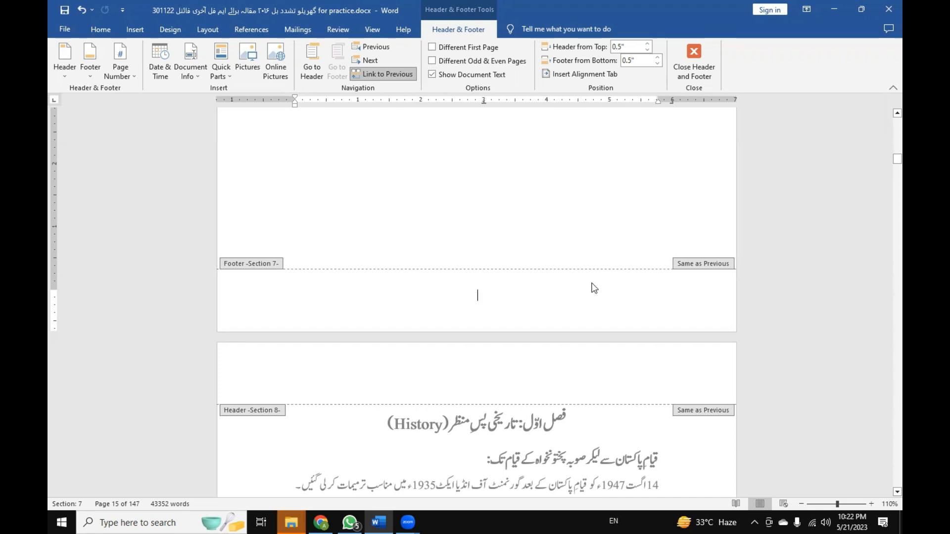
scroll(567, 299, "up", 12)
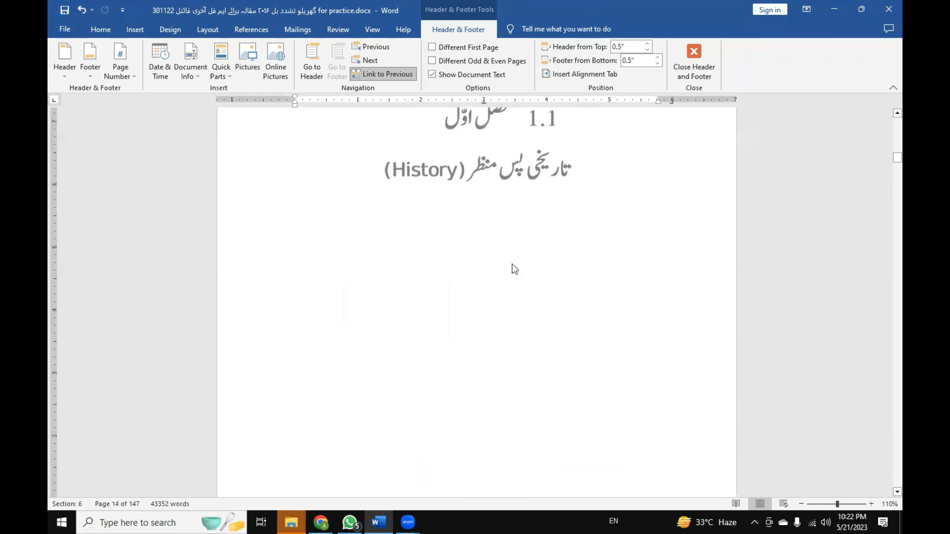
scroll(512, 264, "up", 5)
scroll(471, 349, "up", 5)
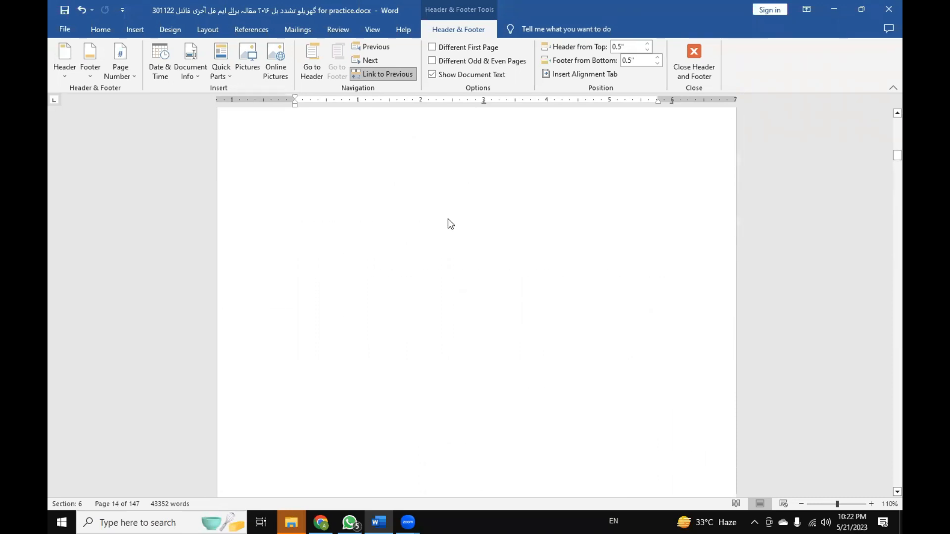
scroll(447, 219, "down", 5)
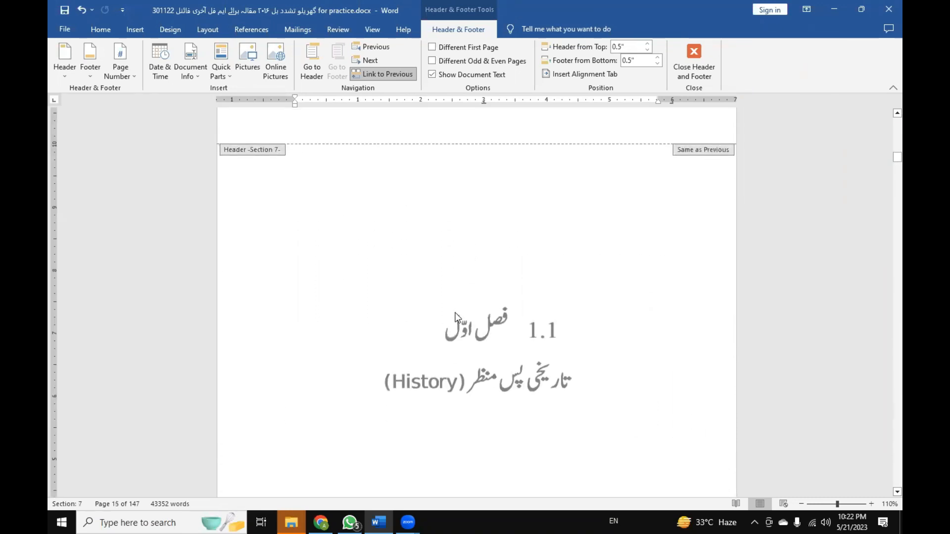
scroll(457, 315, "up", 5)
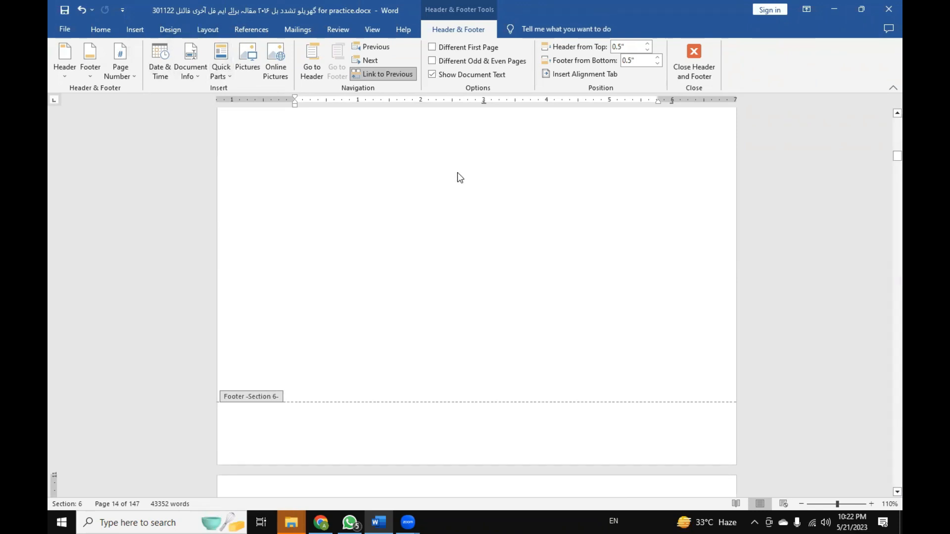
scroll(466, 209, "down", 5)
scroll(468, 328, "down", 10)
scroll(469, 327, "up", 5)
Try the Different First Page option on the Section 7 footer and switch it back off.
scroll(468, 328, "down", 4)
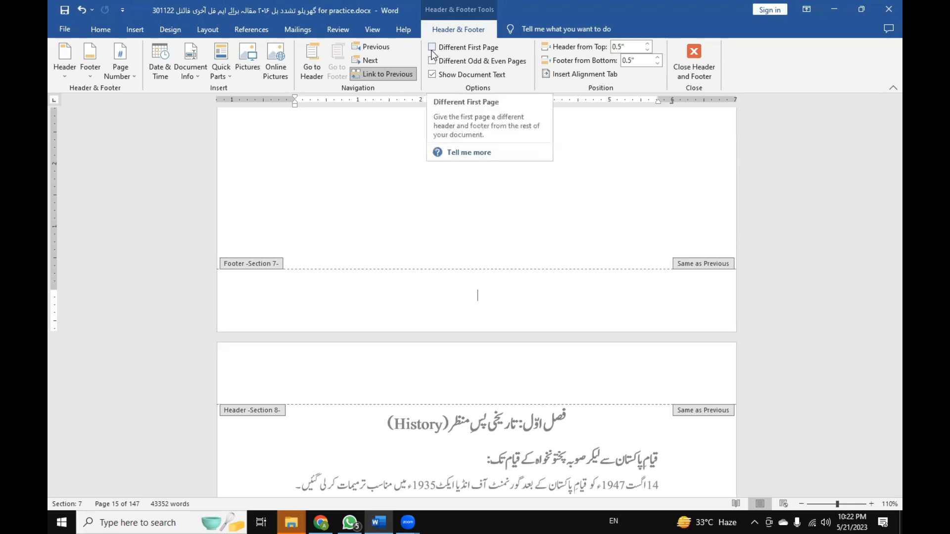
scroll(453, 385, "up", 3)
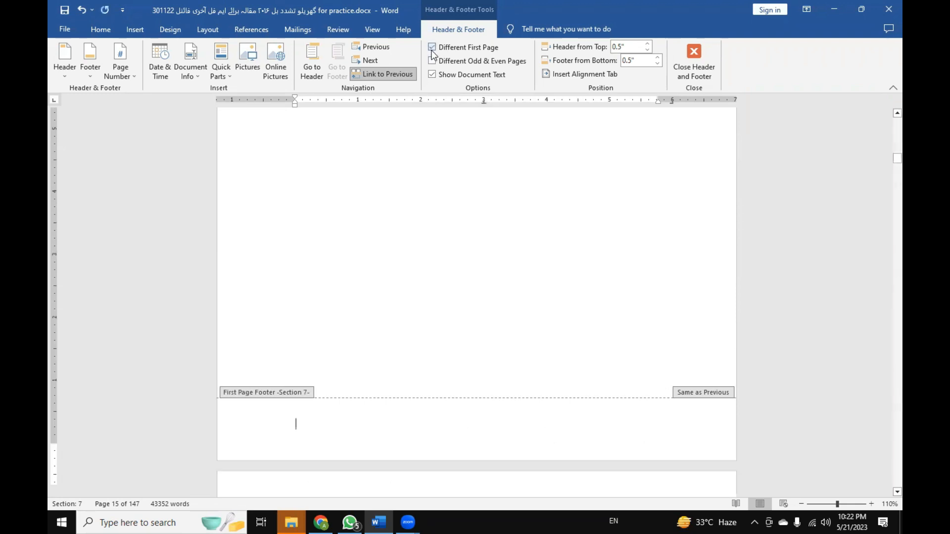
scroll(450, 381, "down", 2)
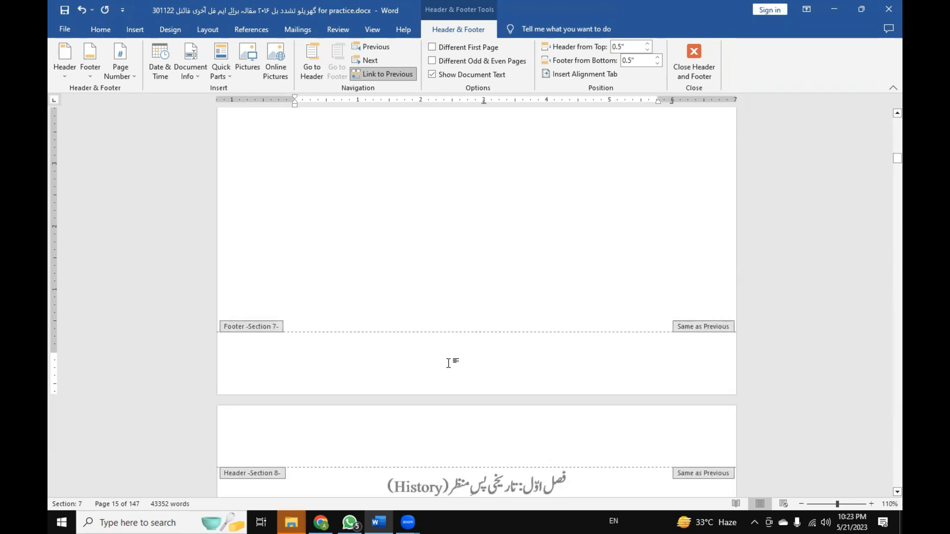
Review the headers and footers of Sections 6, 7 and 8 around the title page and the text page that follows it.
scroll(442, 363, "up", 7)
scroll(480, 305, "down", 7)
scroll(510, 379, "up", 5)
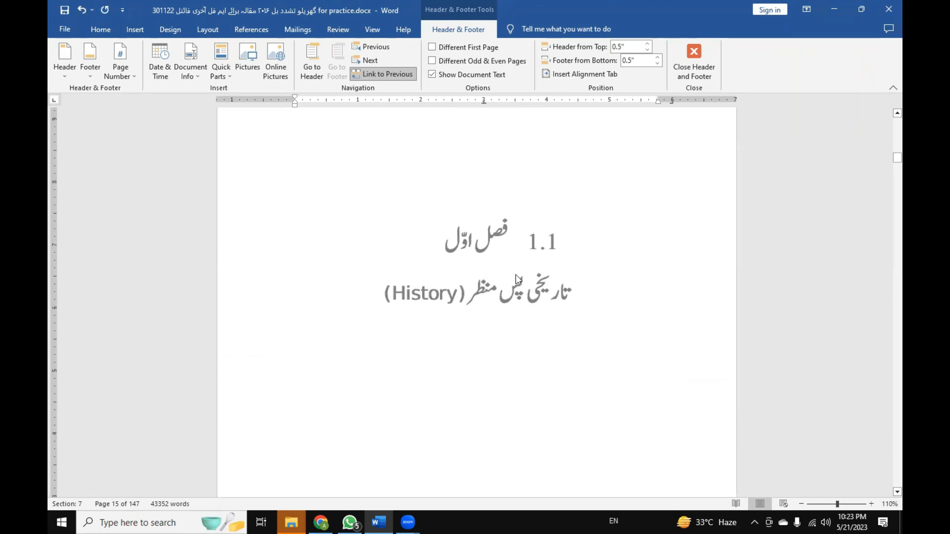
scroll(505, 350, "down", 5)
scroll(505, 350, "up", 10)
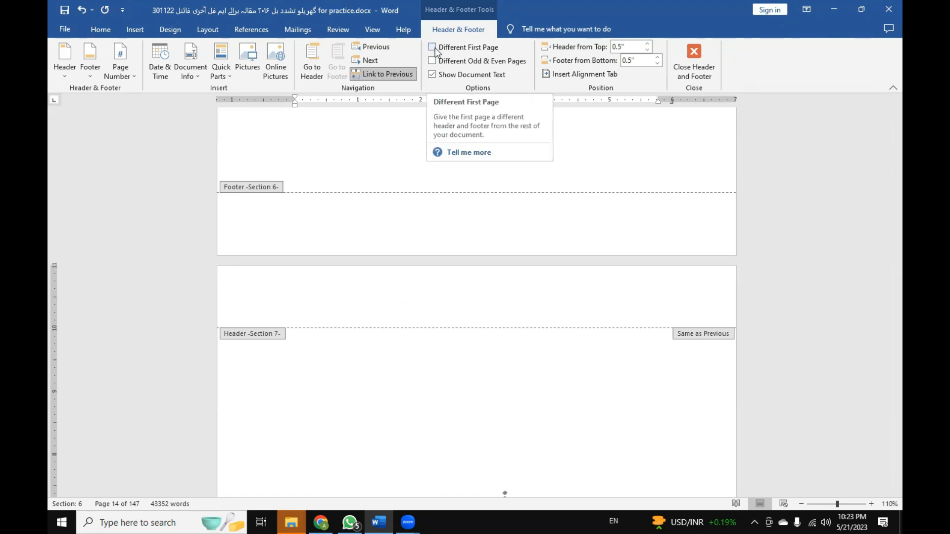
scroll(521, 415, "down", 5)
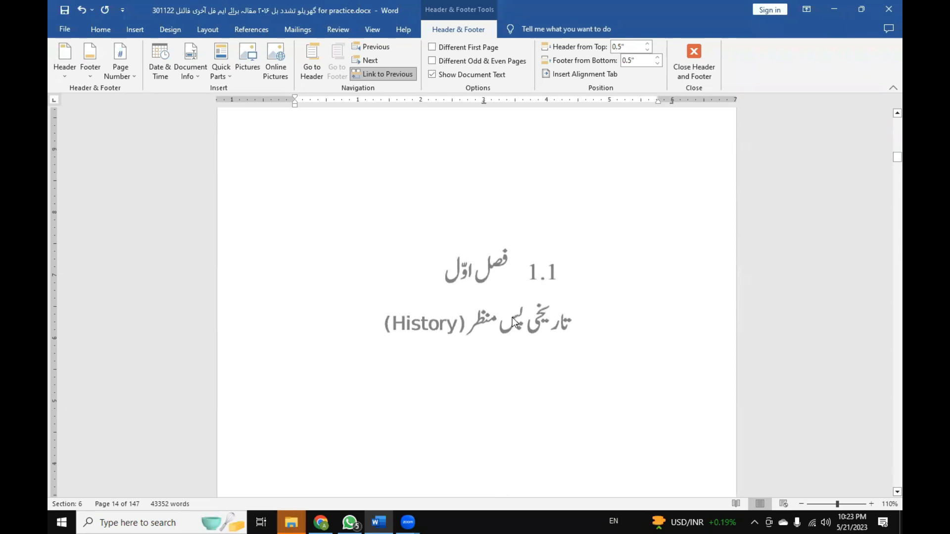
scroll(513, 322, "down", 6)
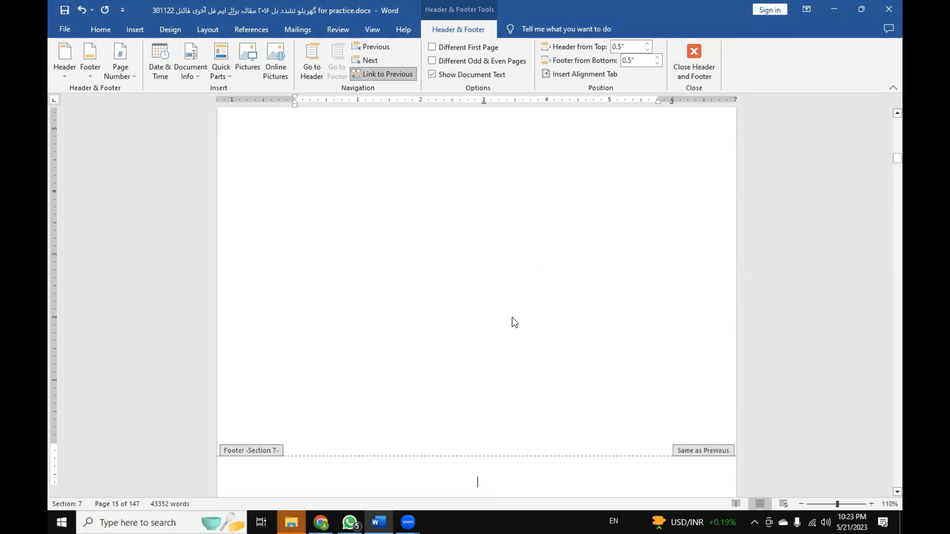
scroll(513, 321, "up", 5)
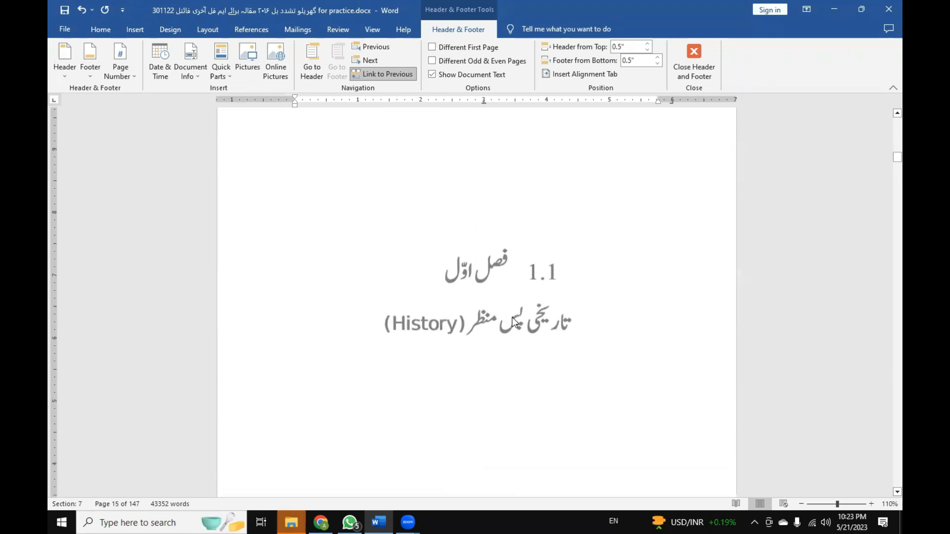
scroll(515, 322, "down", 10)
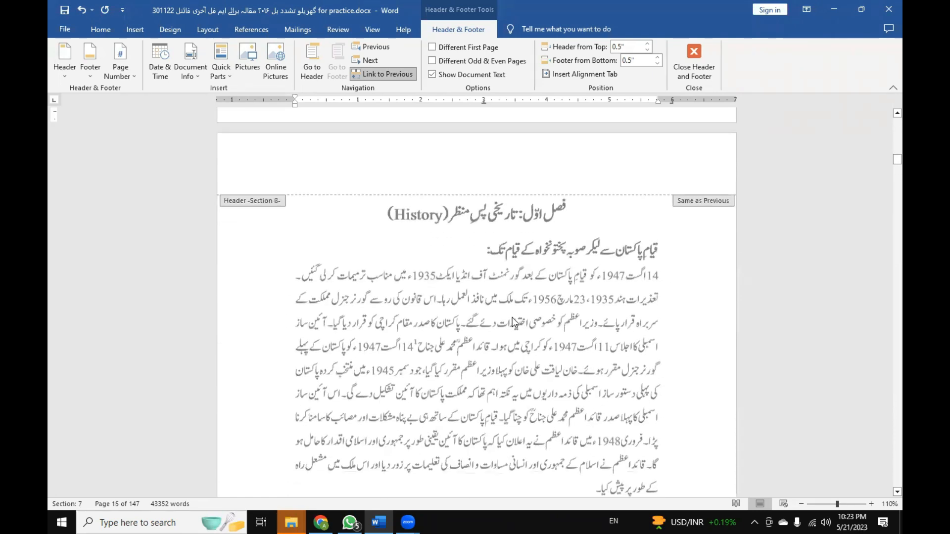
Examine the headers and footers from the Section 8 text page back to the Section 5 footer, checking their links to previous sections.
scroll(512, 316, "up", 3)
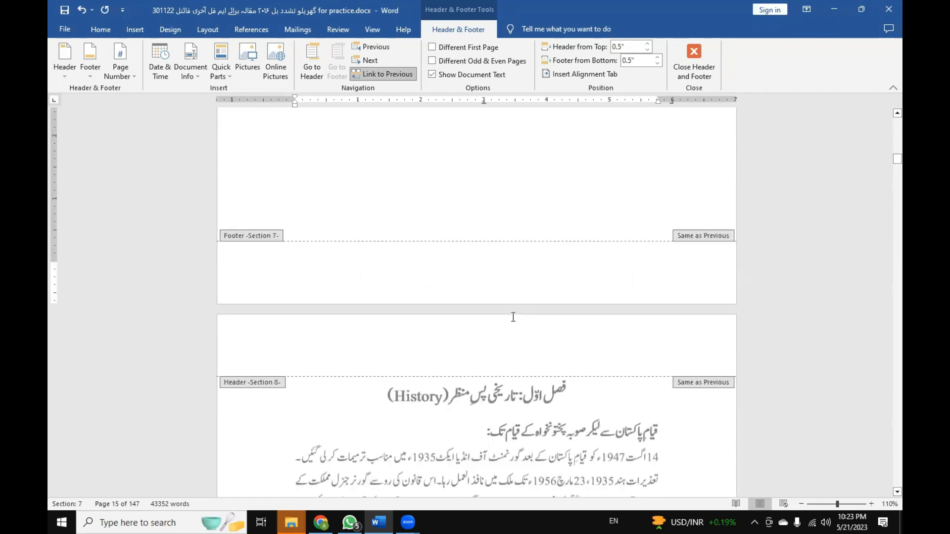
scroll(513, 316, "up", 9)
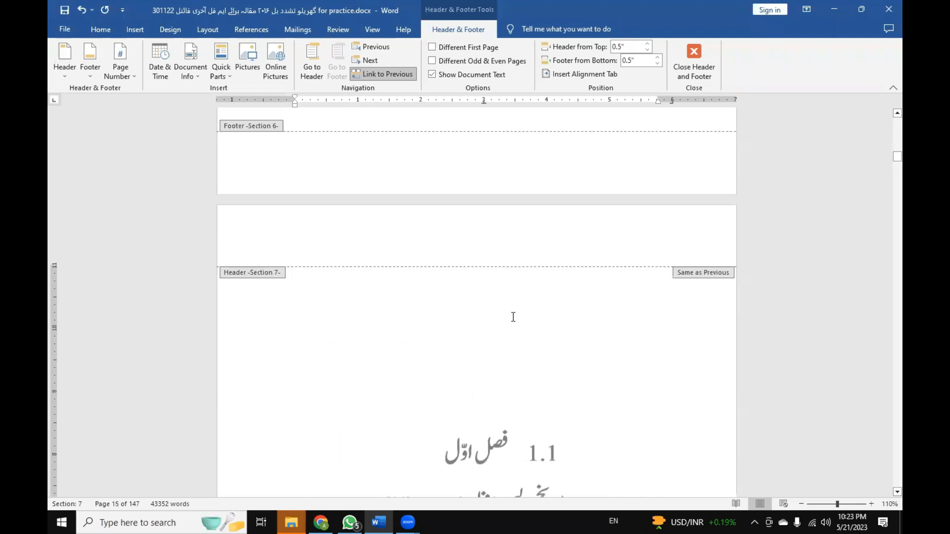
scroll(514, 319, "up", 4)
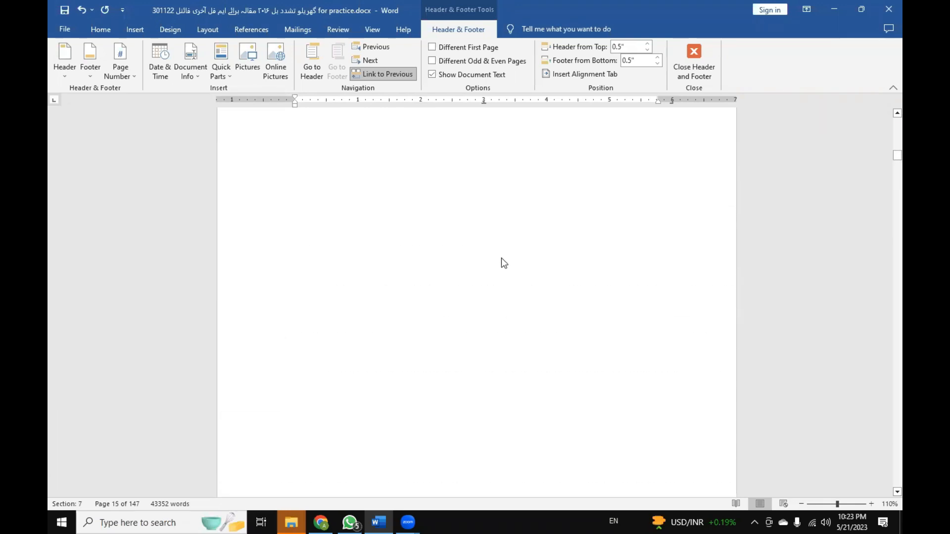
scroll(501, 258, "up", 3)
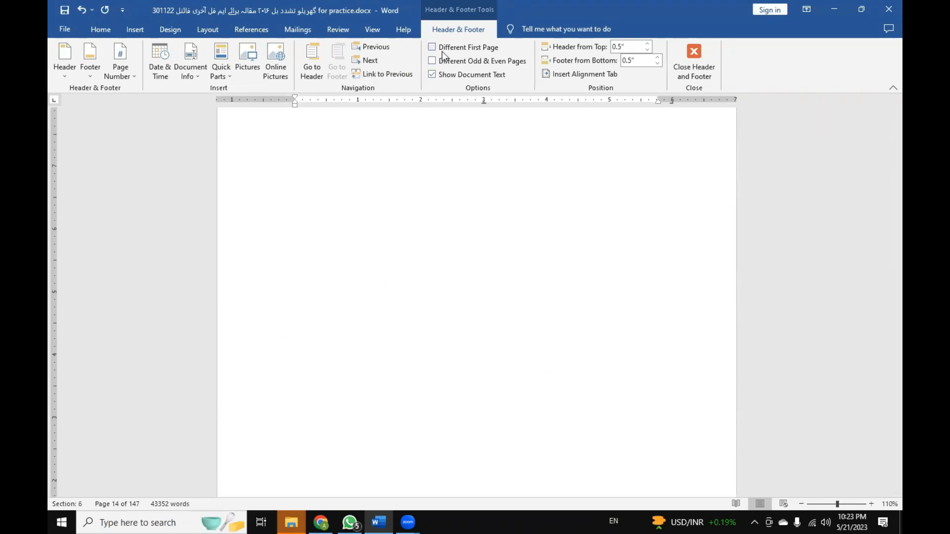
scroll(512, 358, "up", 2)
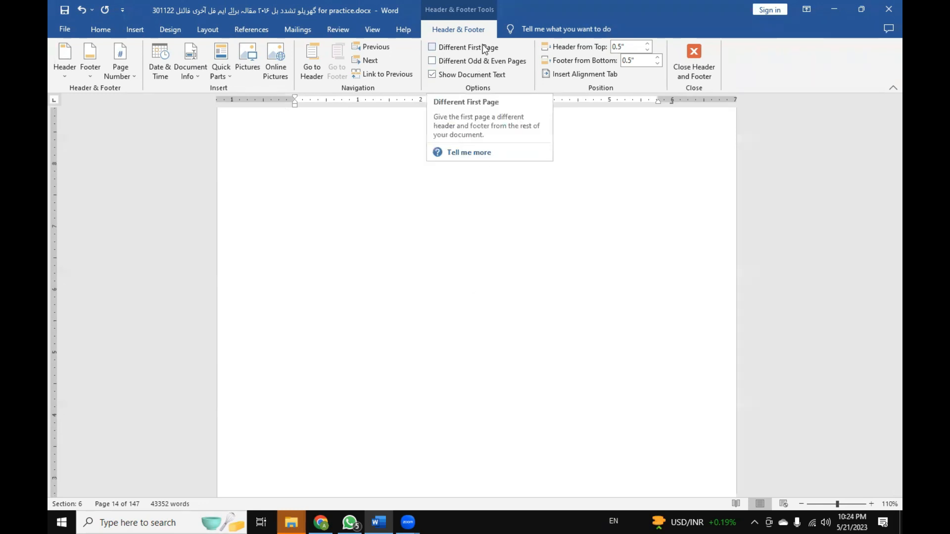
scroll(510, 398, "up", 3)
scroll(508, 414, "down", 2)
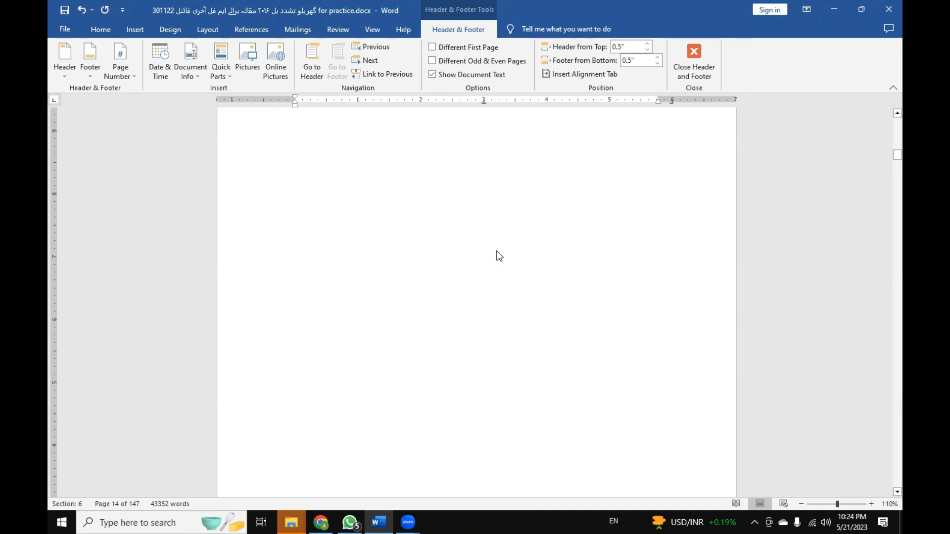
scroll(454, 296, "up", 5)
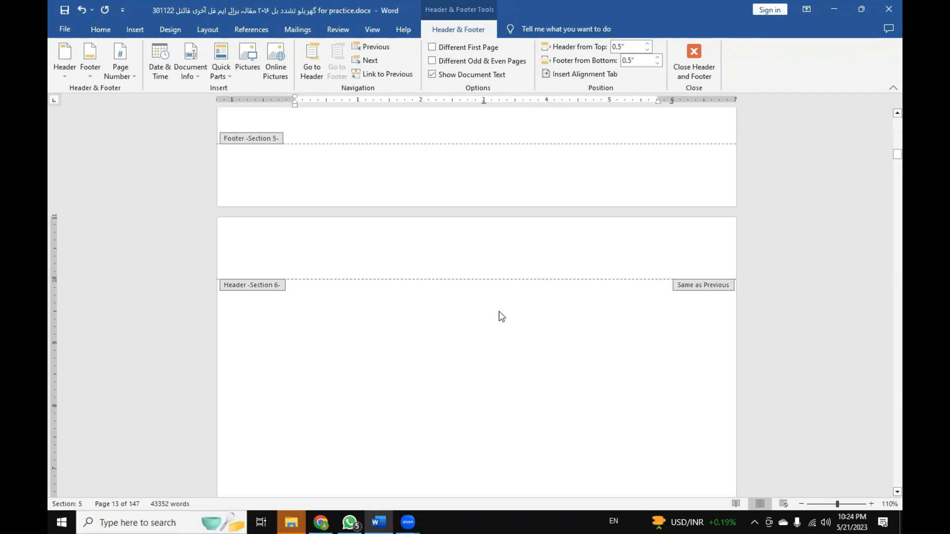
Check the current section's page margins in Page Setup and return to the body text.
double_click(501, 324)
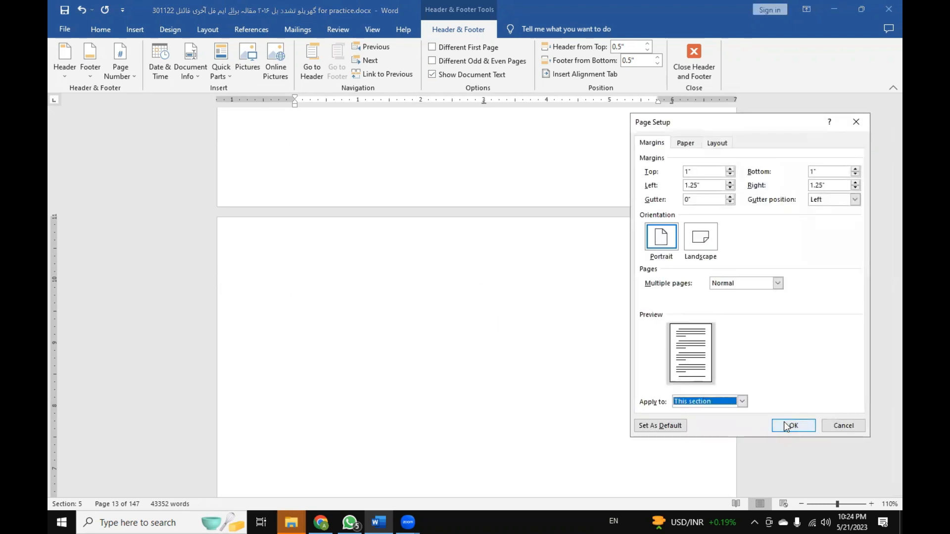
left_click(784, 422)
scroll(527, 419, "down", 12)
scroll(528, 419, "up", 5)
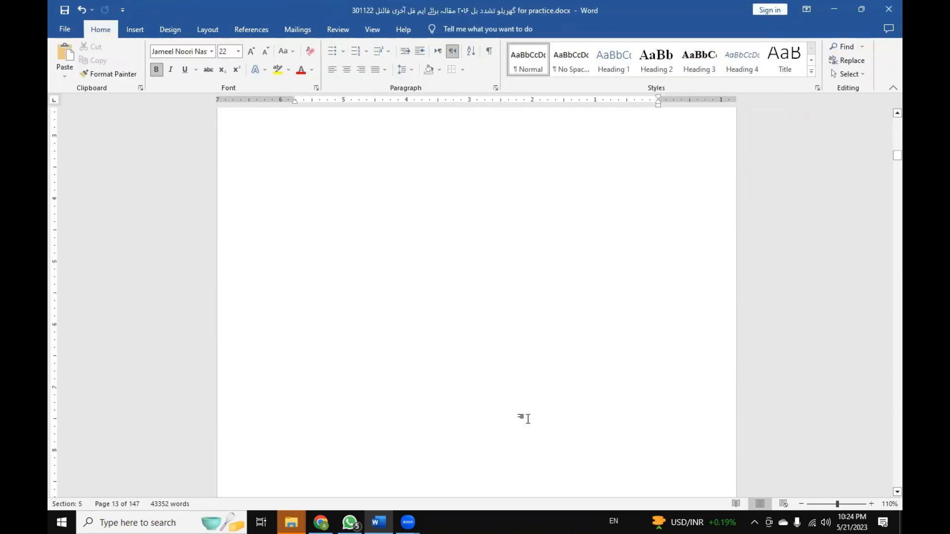
scroll(528, 419, "up", 5)
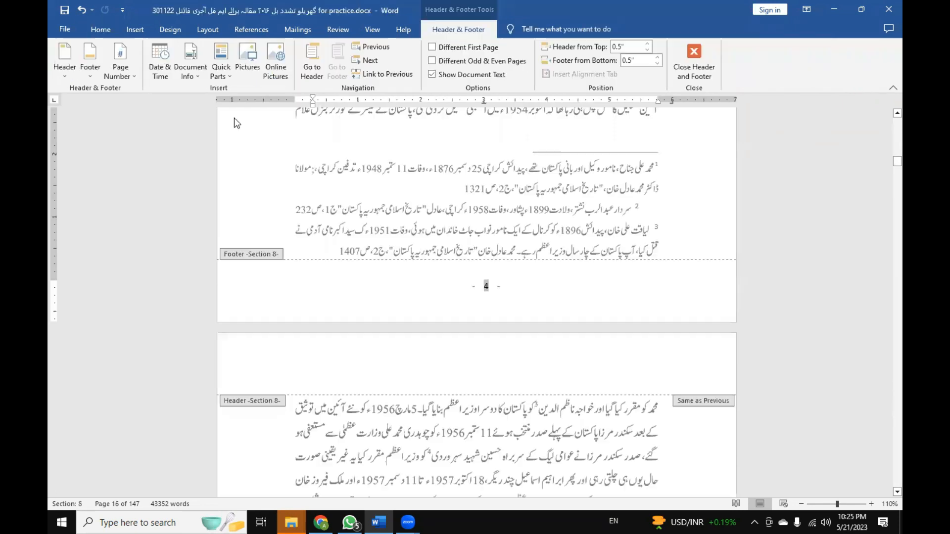
Review the number format choices for the Section 8 footer page number and leave the format dialog without applying anything.
left_click(142, 31)
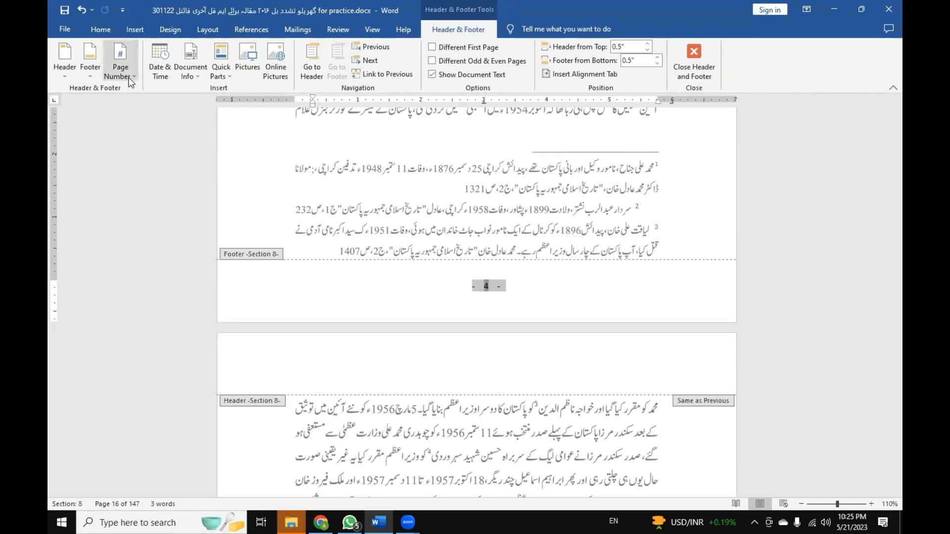
left_click(130, 78)
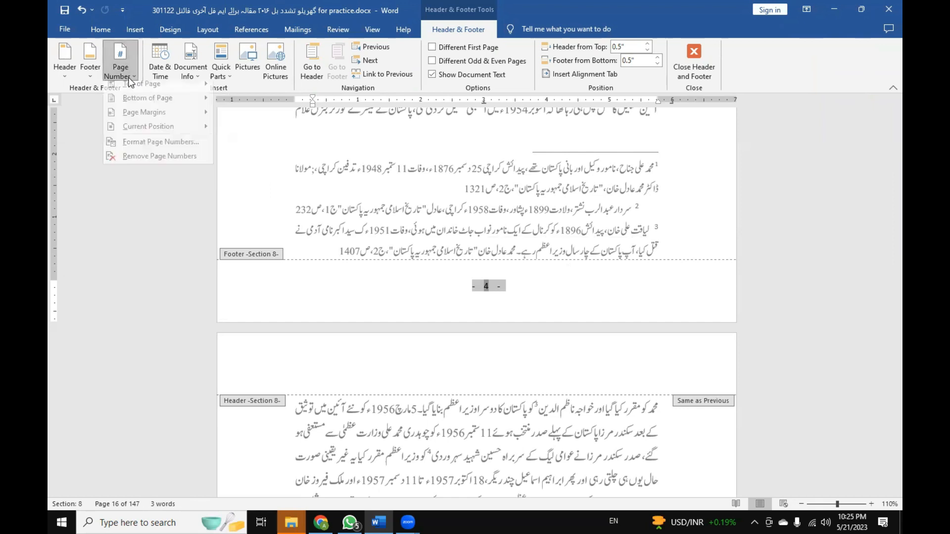
left_click(157, 145)
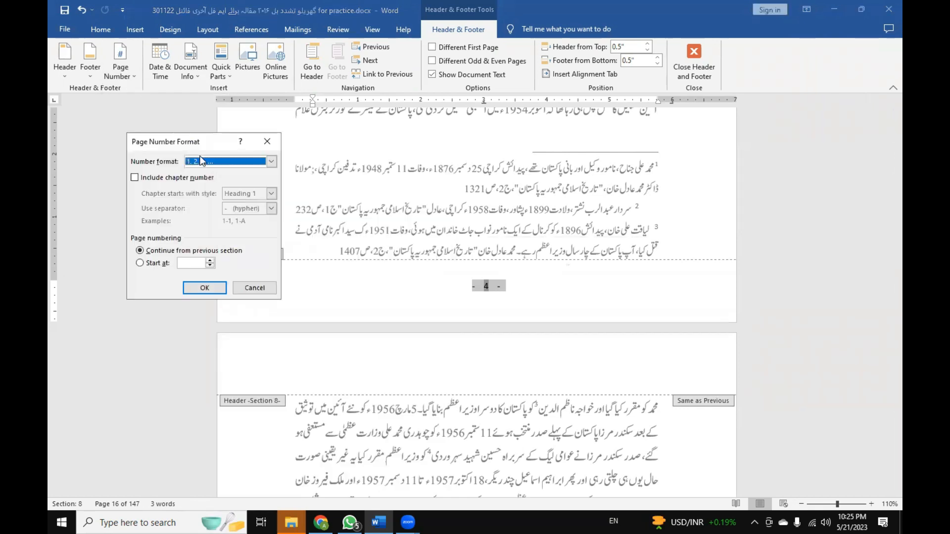
left_click(271, 161)
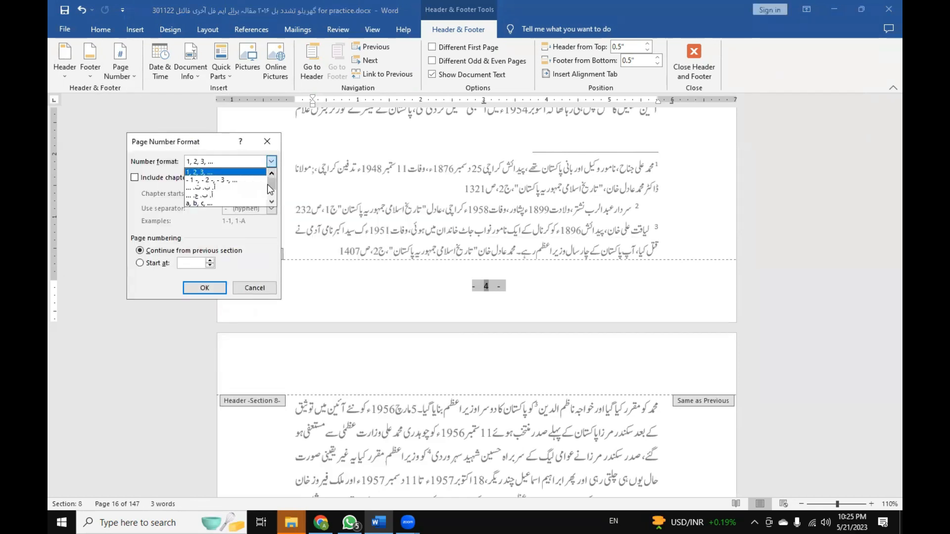
left_click(241, 173)
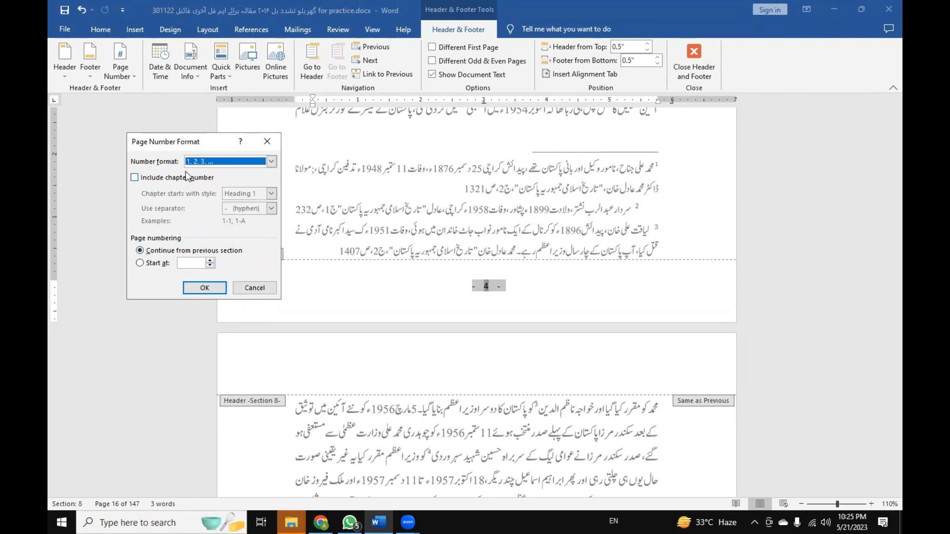
left_click(259, 289)
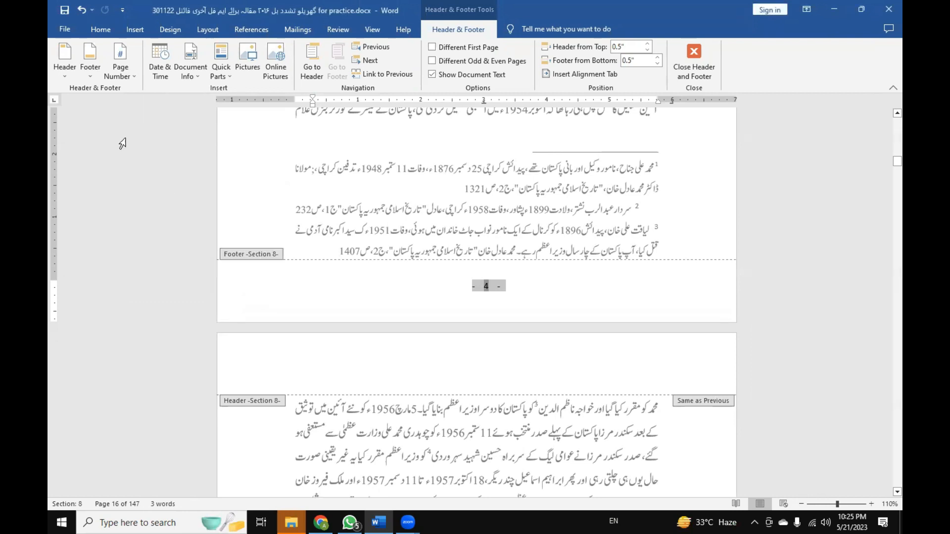
Open the advanced Word options and review the Numeral choices under Show document content.
left_click(71, 35)
left_click(64, 487)
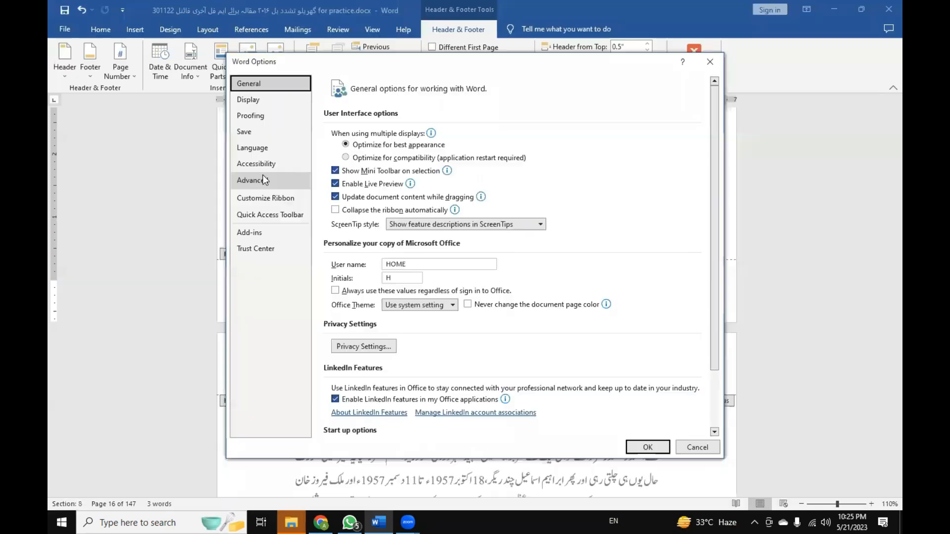
left_click(267, 151)
left_click(279, 181)
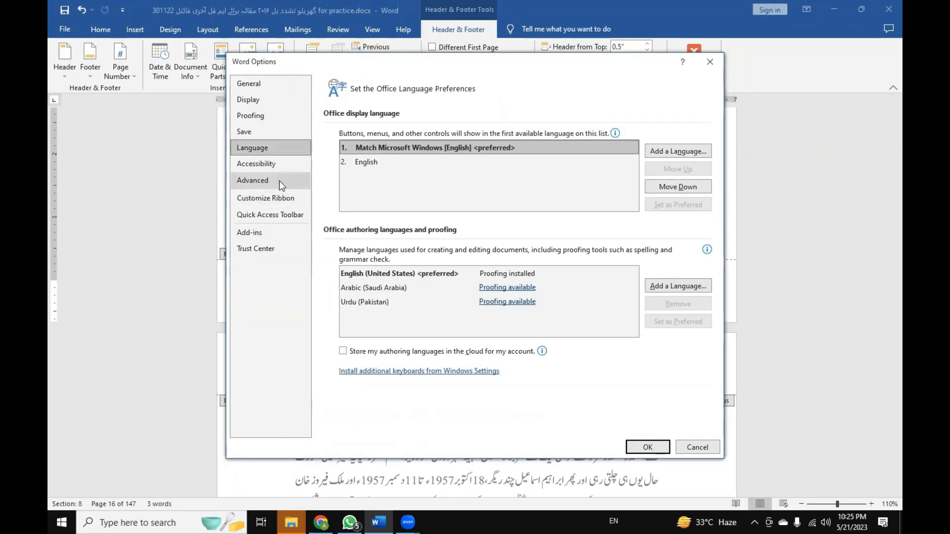
scroll(434, 289, "down", 10)
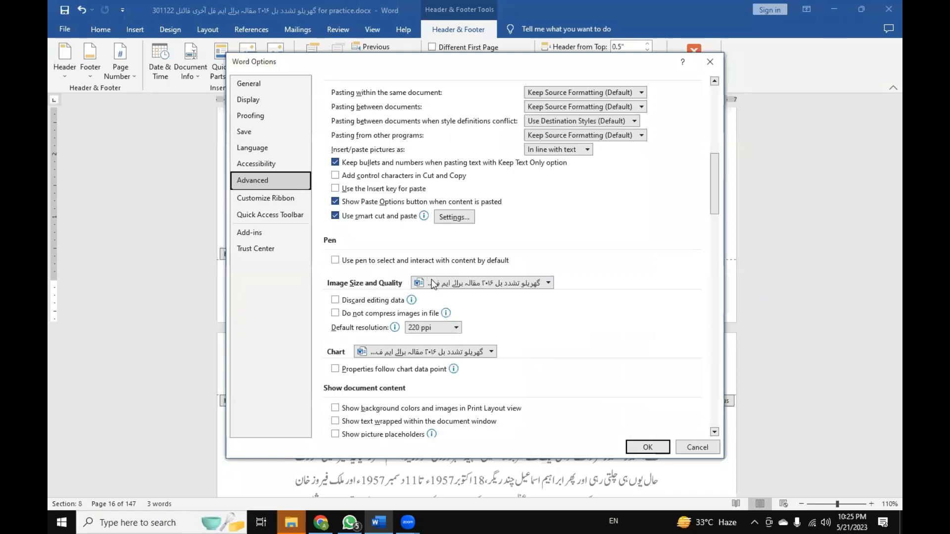
scroll(433, 289, "down", 6)
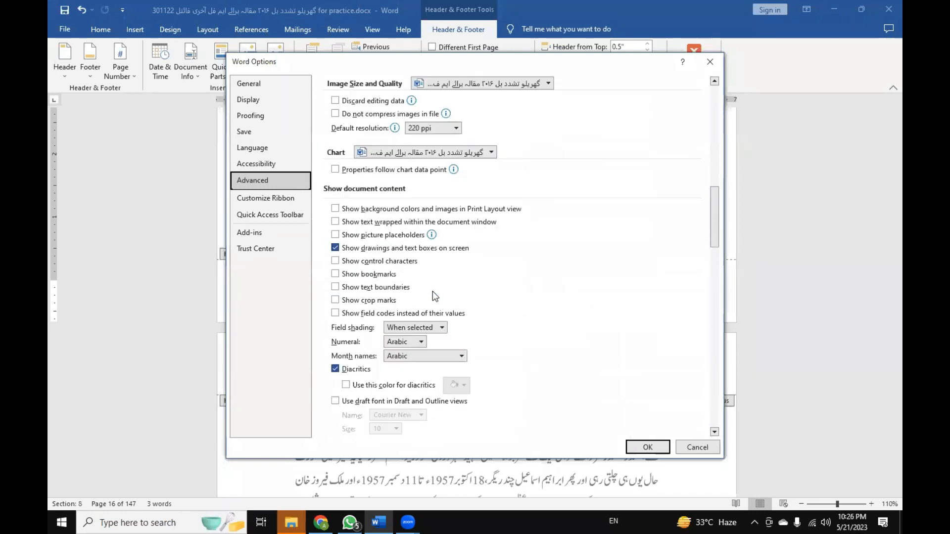
scroll(459, 304, "down", 3)
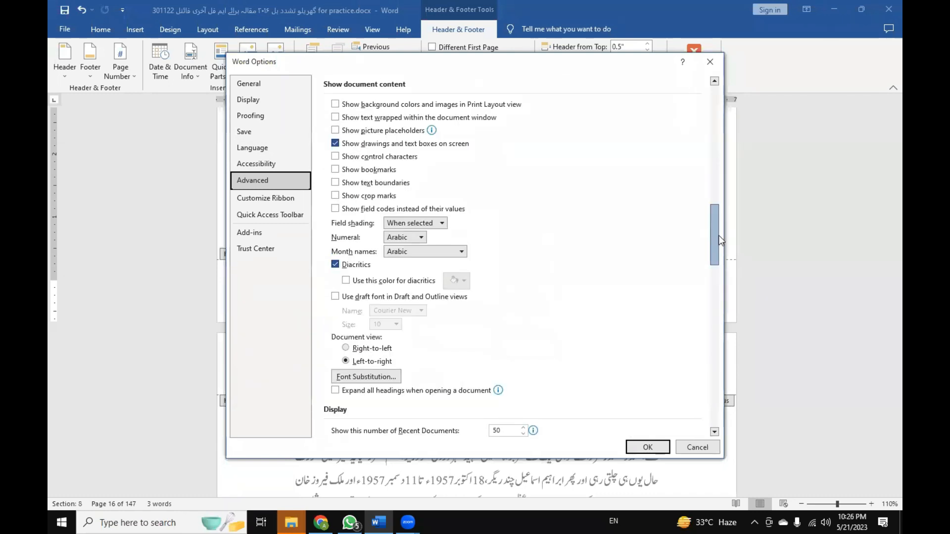
left_click(422, 238)
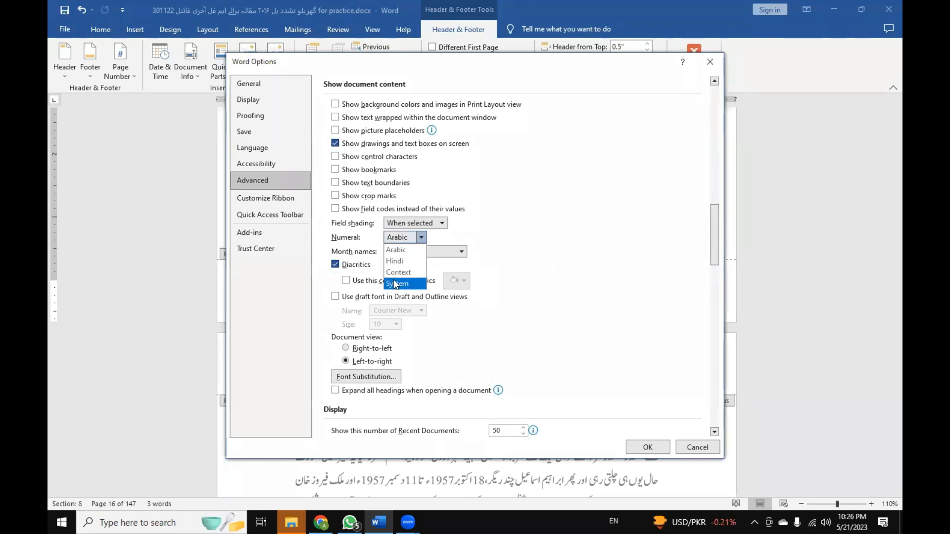
left_click(349, 242)
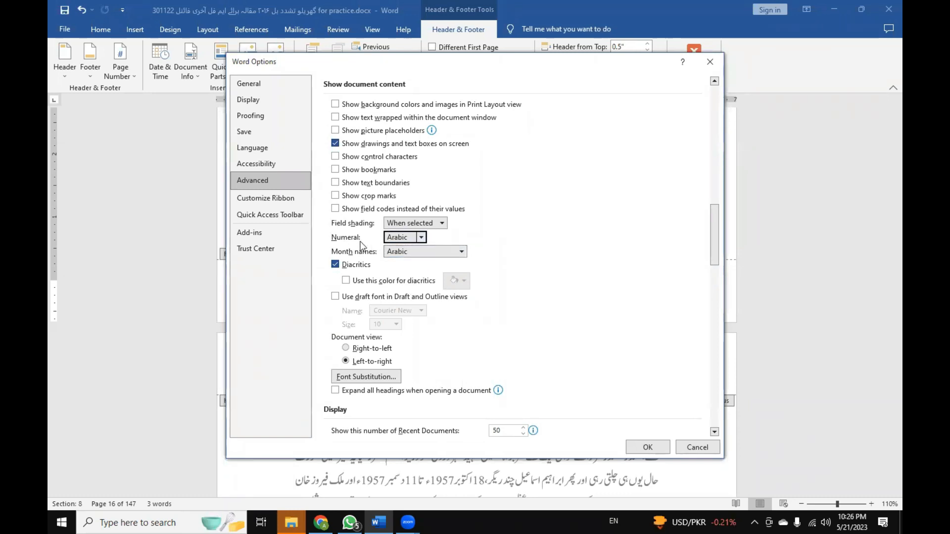
Review the Month names and Field shading choices, keeping Arabic for the month names.
left_click(461, 252)
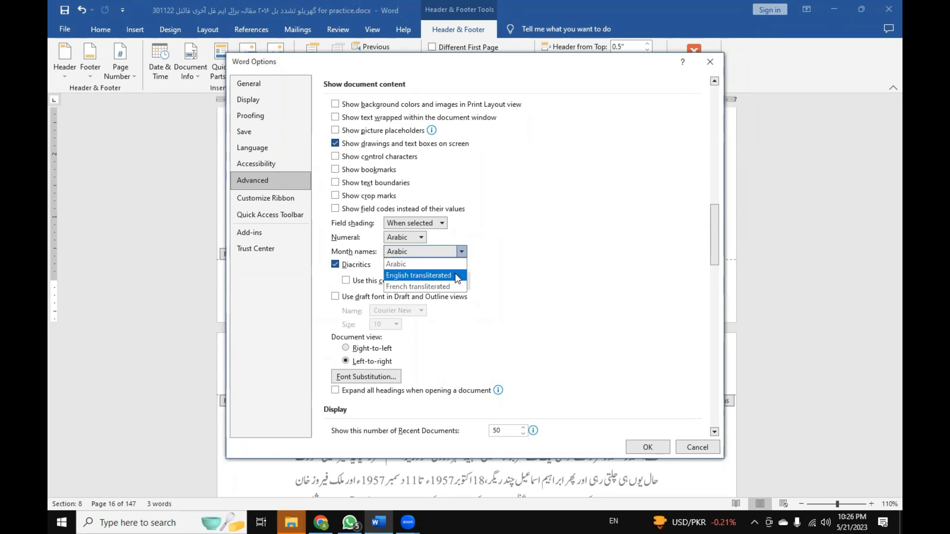
left_click(460, 263)
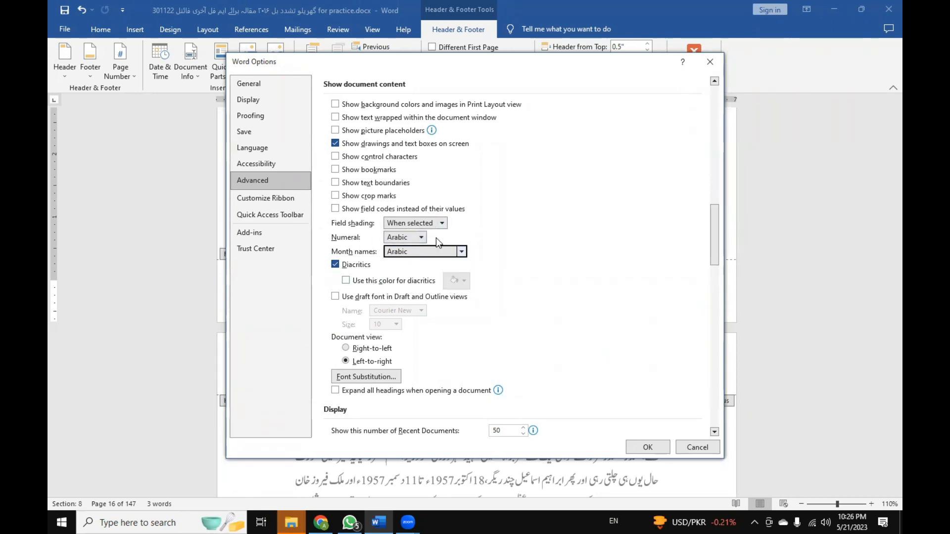
left_click(441, 224)
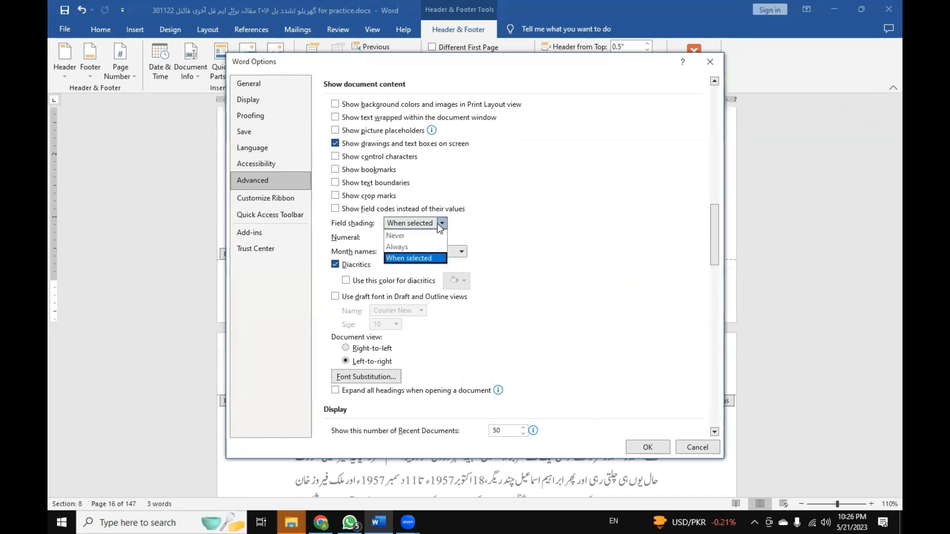
left_click(439, 229)
Choose Arabic as the Numeral option for document content and accept the Word options.
left_click(423, 236)
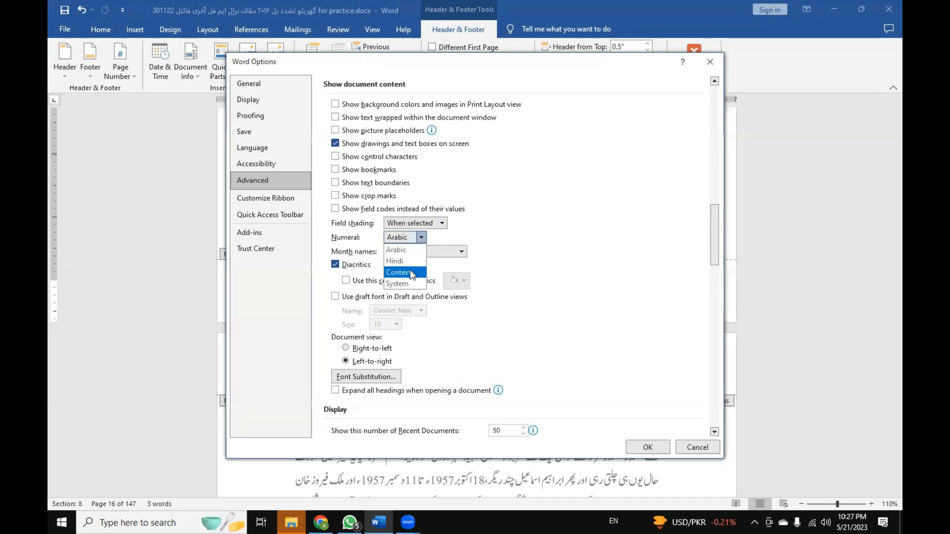
left_click(410, 246)
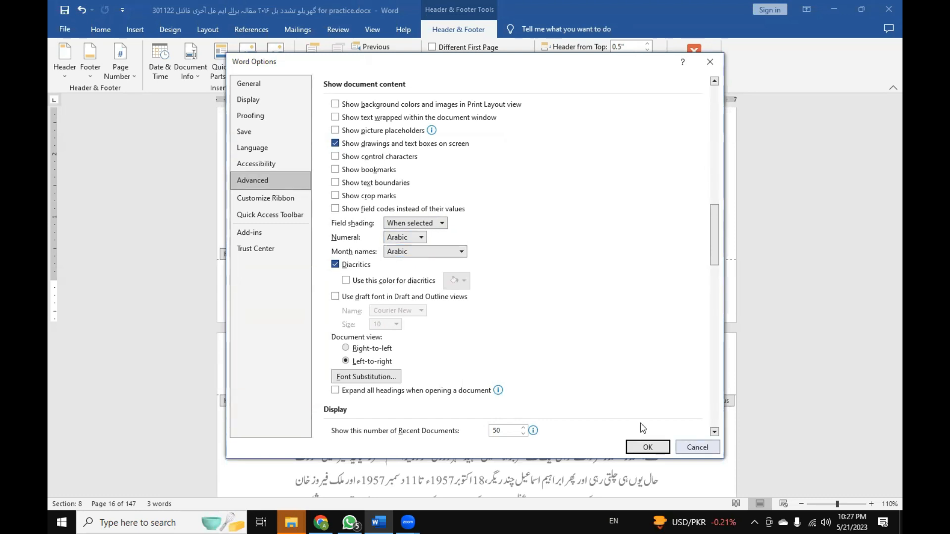
left_click(647, 446)
Reopen the advanced Word options and go to the numeral settings under Show document content.
left_click(70, 33)
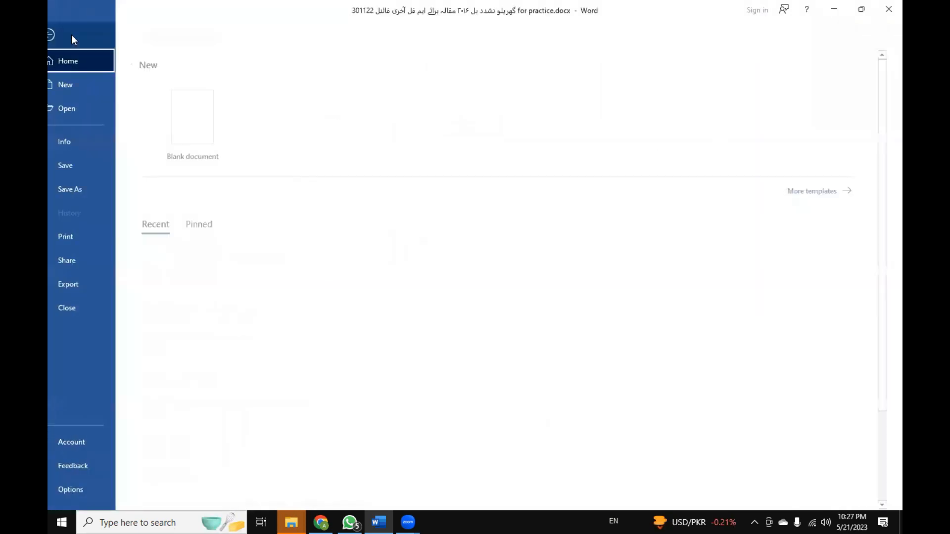
left_click(115, 482)
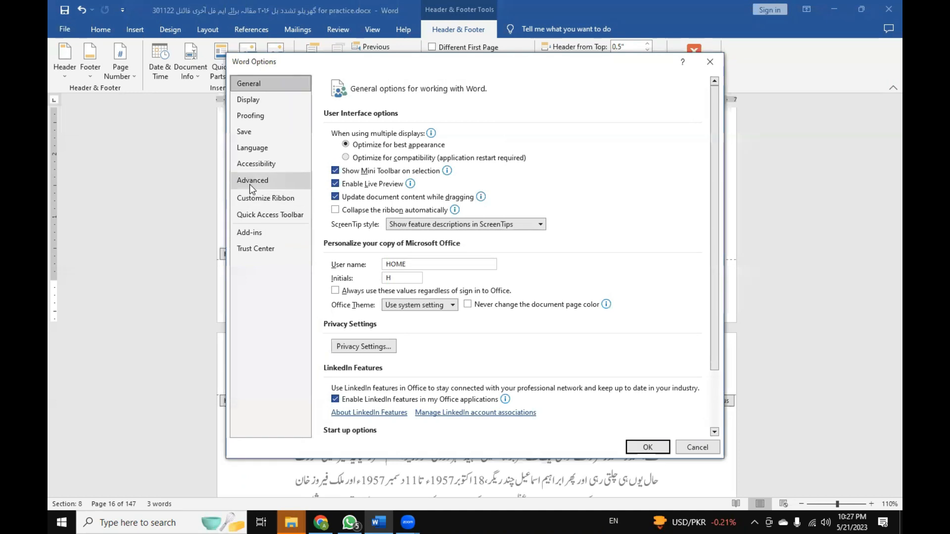
left_click(249, 182)
scroll(391, 244, "down", 3)
scroll(391, 244, "up", 1)
scroll(391, 244, "down", 7)
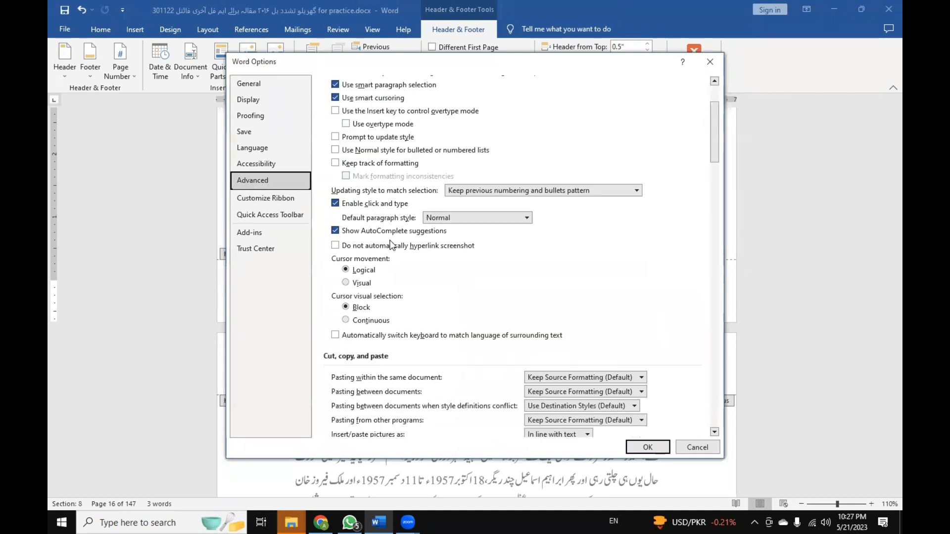
scroll(391, 244, "down", 7)
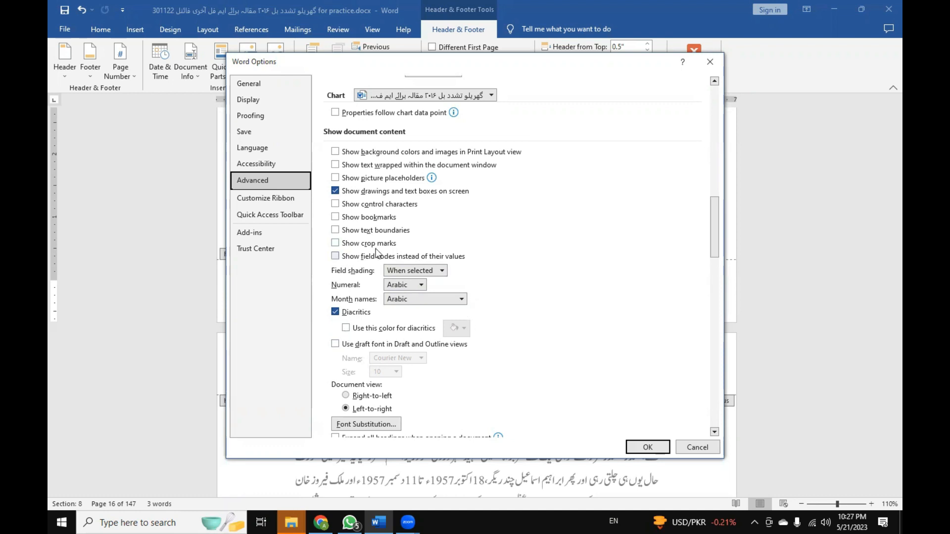
Review the Office language preferences, selecting Urdu (Pakistan) and English (United States) among the authoring languages.
left_click(284, 151)
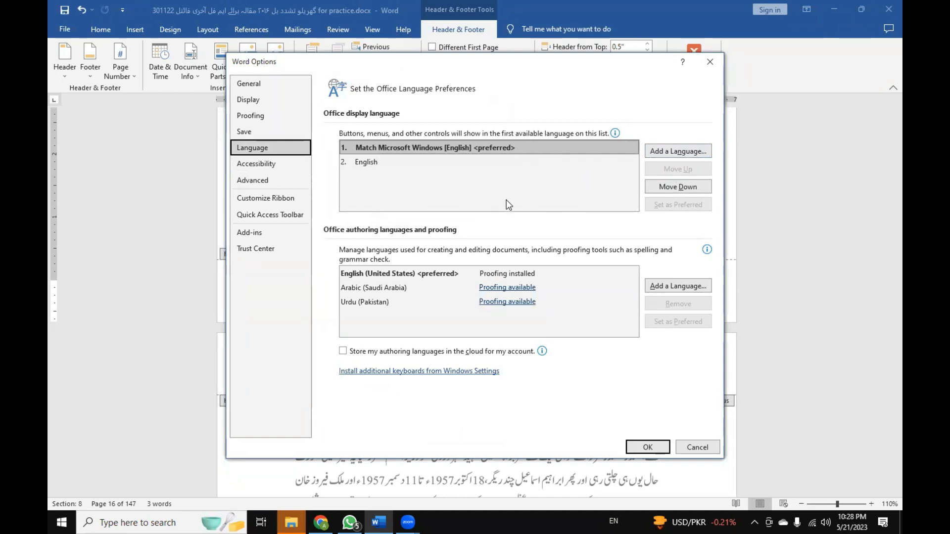
left_click(394, 303)
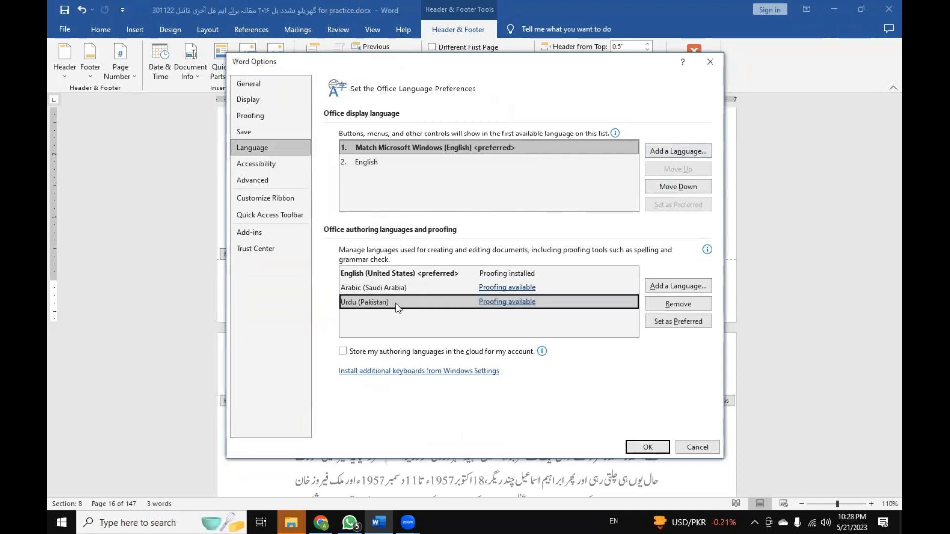
left_click(393, 278)
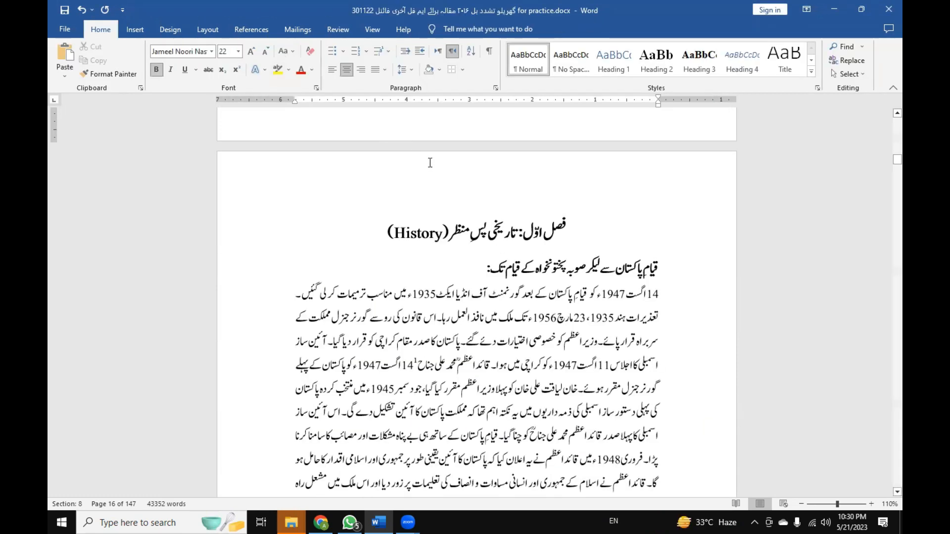
Examine the footnotes below the separator line on page 4, highlighting the whole footnote block.
scroll(438, 181, "up", 5)
scroll(441, 189, "down", 15)
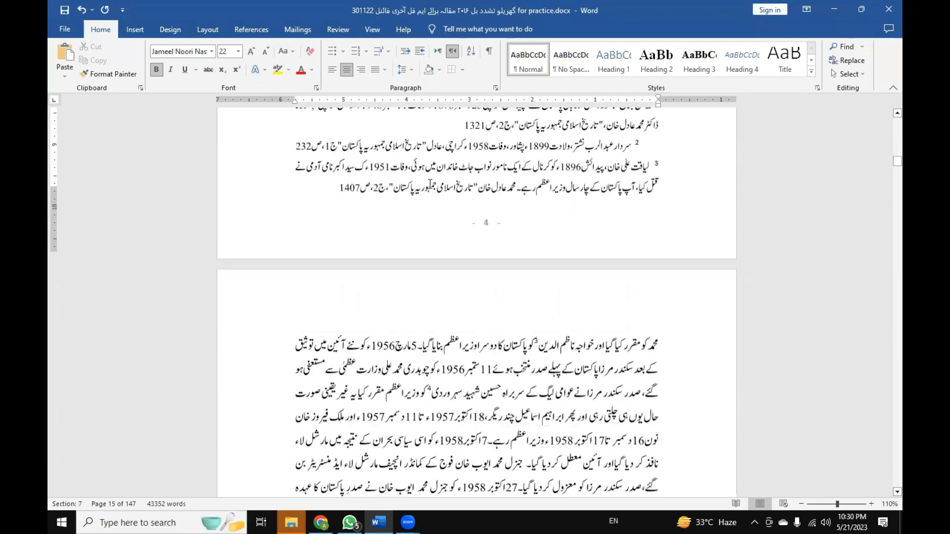
scroll(430, 183, "up", 2)
left_click_drag(346, 267, 672, 185)
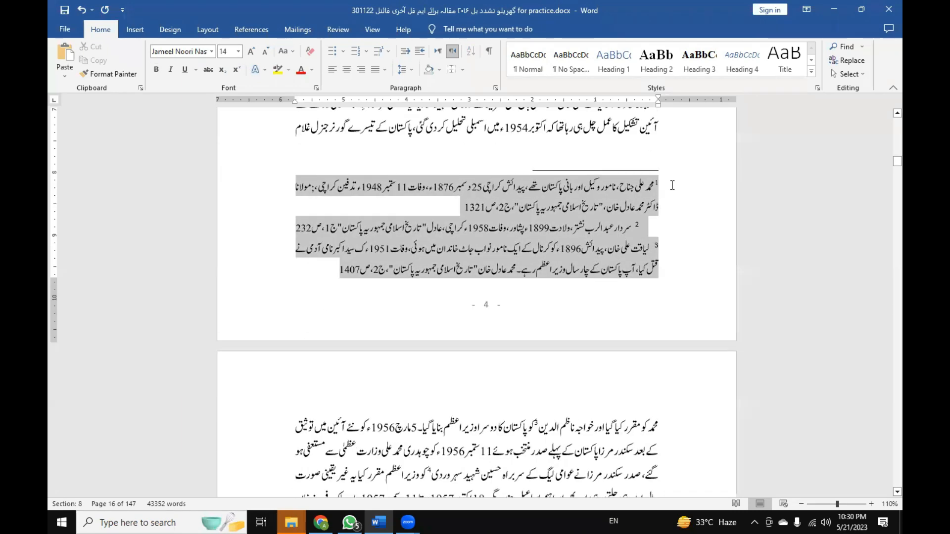
left_click(692, 227)
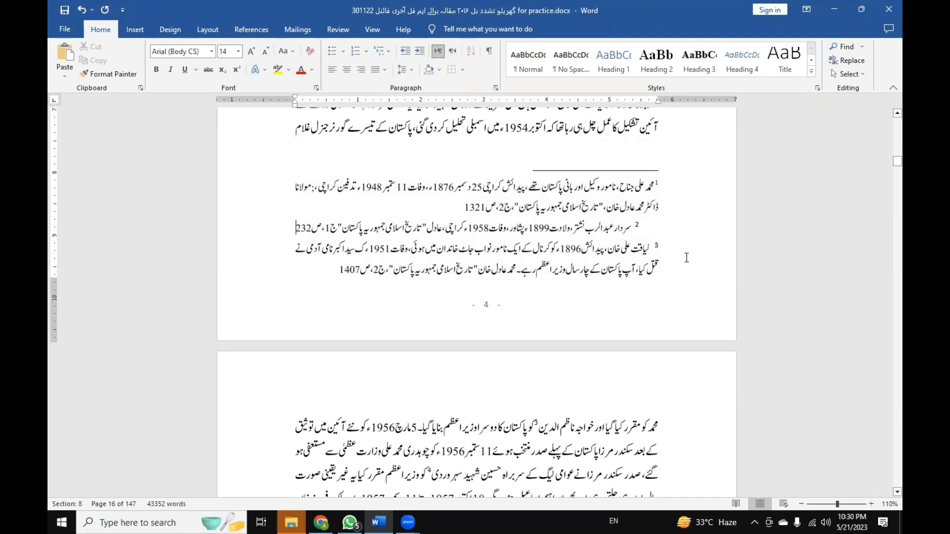
key("Home")
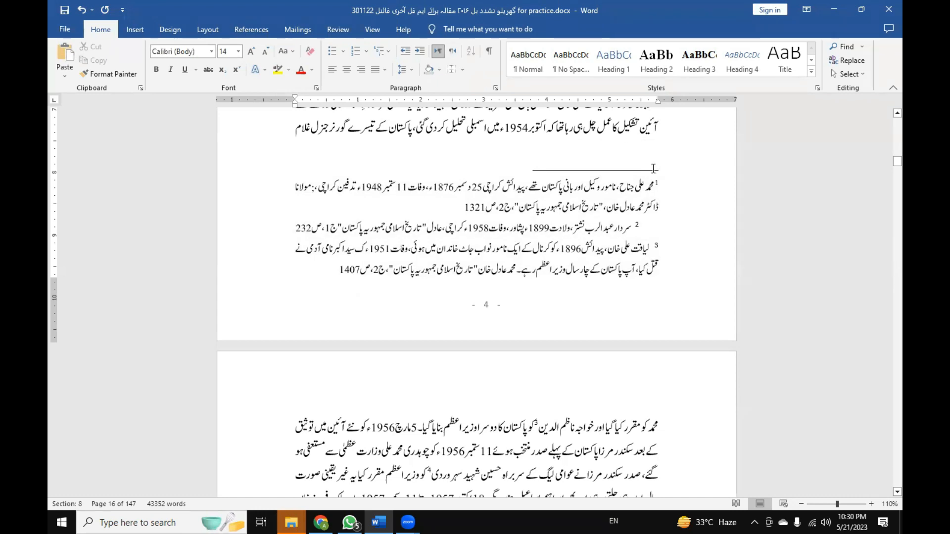
left_click_drag(335, 275, 670, 187)
scroll(551, 300, "up", 3)
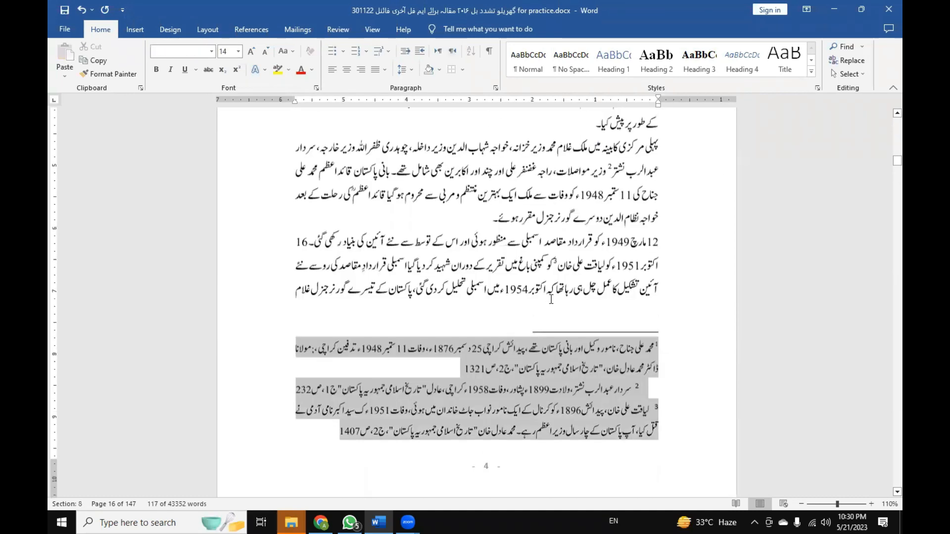
scroll(550, 299, "down", 3)
left_click(550, 300)
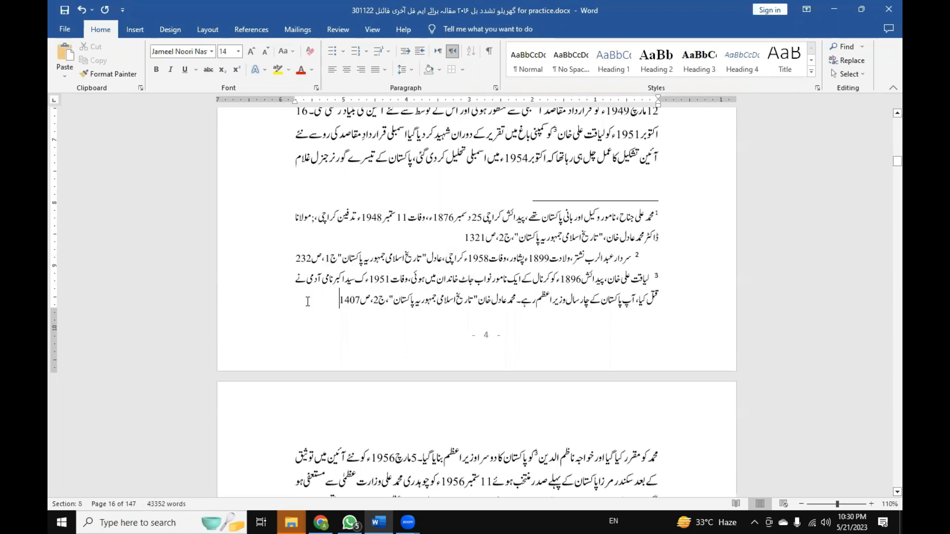
Compare the page 4 footnotes with their reference numbers in the body text, selecting the notes as needed.
scroll(425, 273, "up", 3)
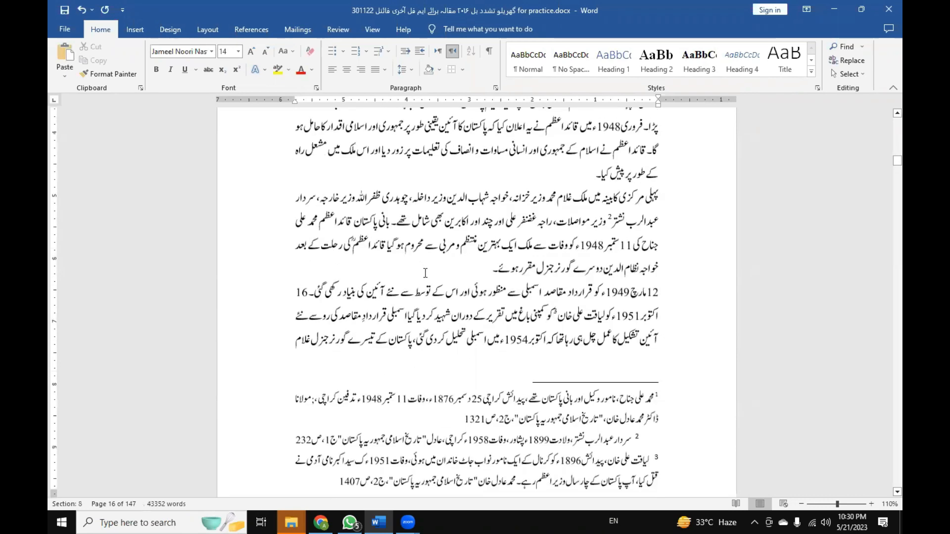
scroll(425, 273, "up", 3)
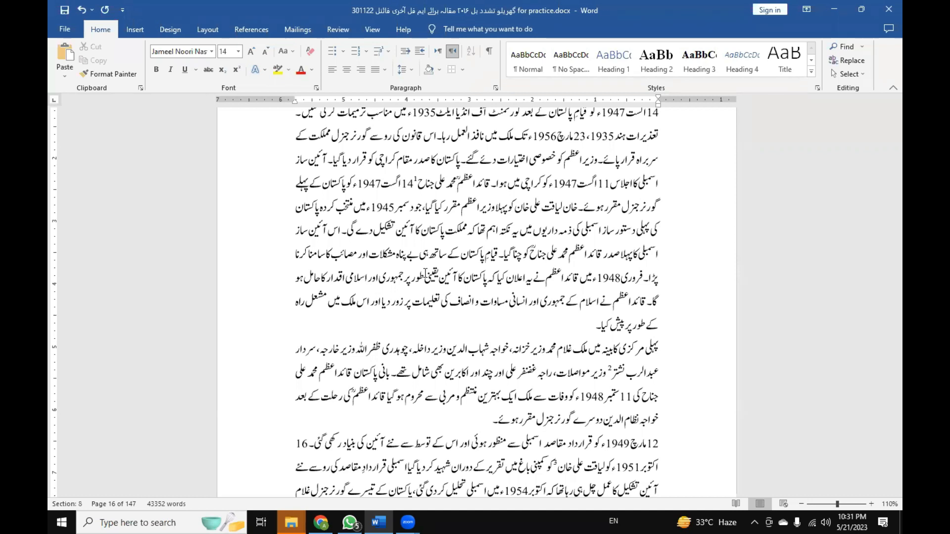
scroll(570, 231, "down", 5)
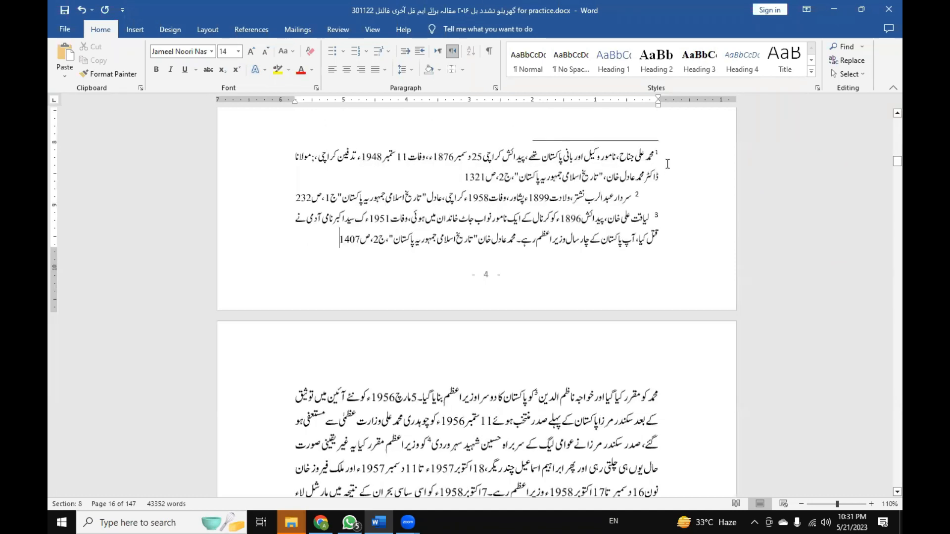
left_click_drag(332, 234, 691, 180)
scroll(664, 245, "up", 2)
scroll(664, 245, "down", 1)
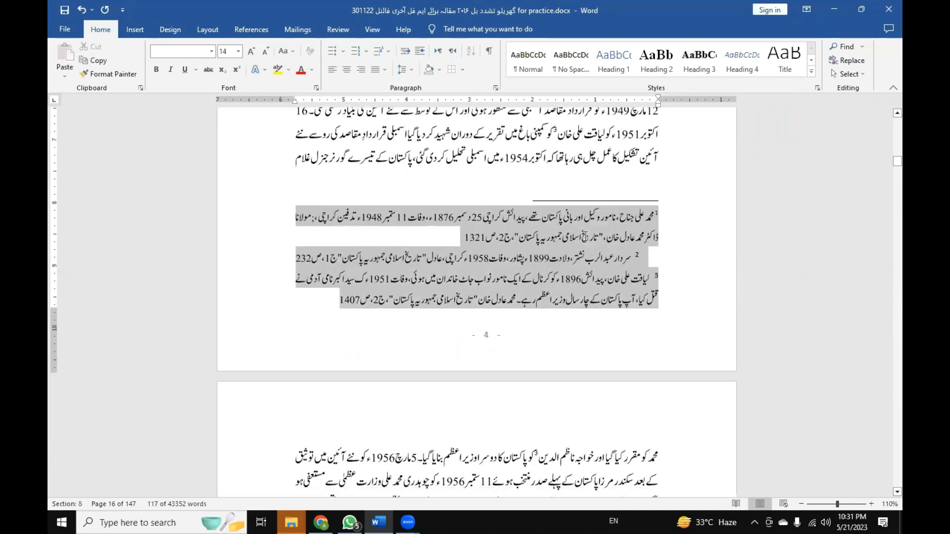
left_click(364, 305)
left_click_drag(333, 301, 643, 223)
left_click(402, 218)
scroll(403, 218, "up", 4)
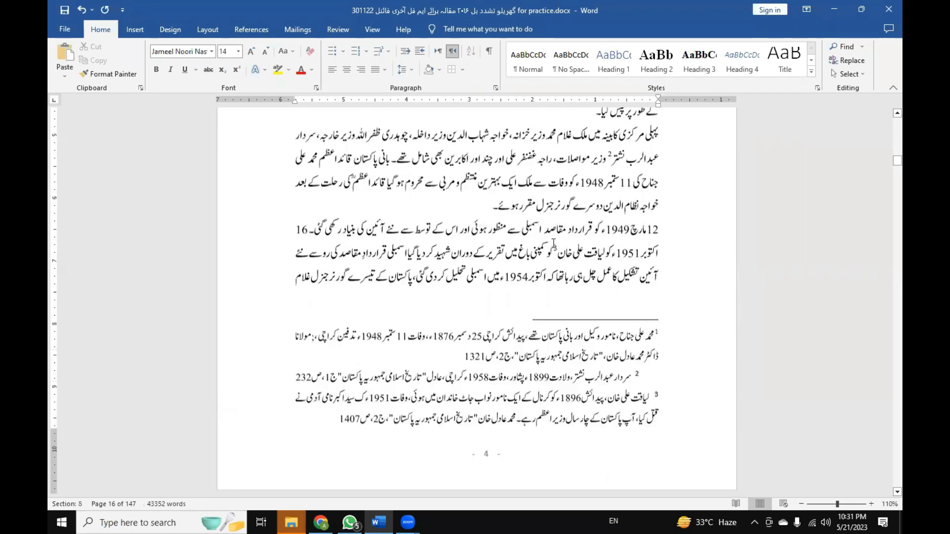
Jump from footnote 1 to its reference mark in the body text, then return and select the footnote's text.
double_click(658, 337)
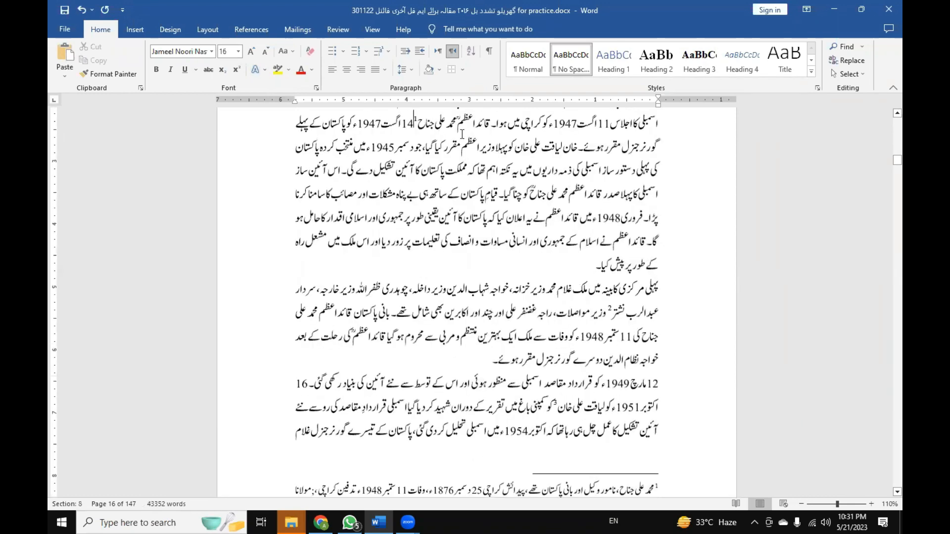
scroll(475, 341, "down", 3)
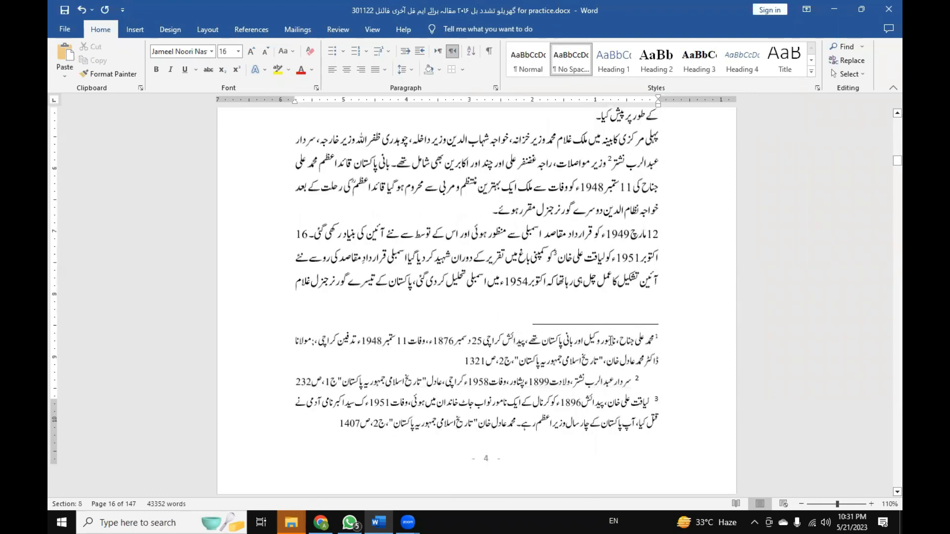
scroll(513, 340, "down", 1)
triple_click(647, 312)
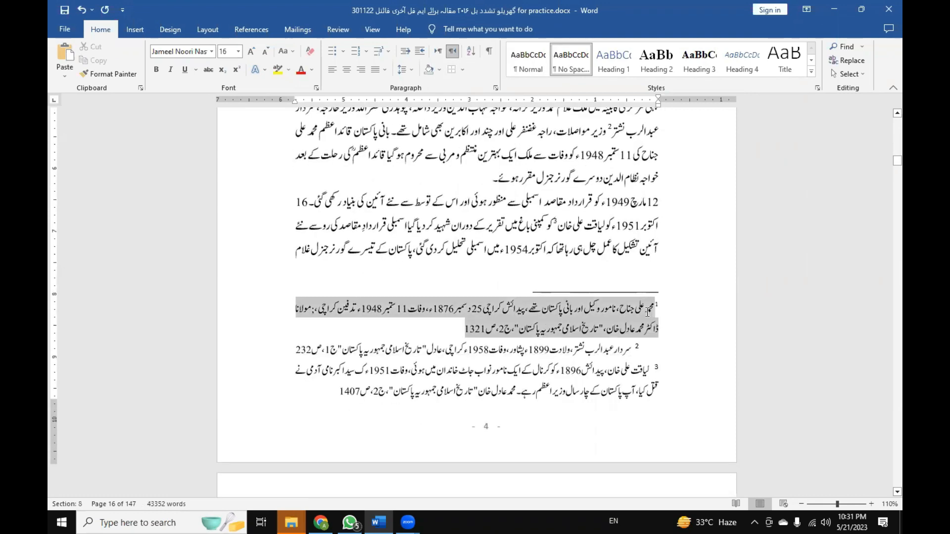
left_click(659, 328)
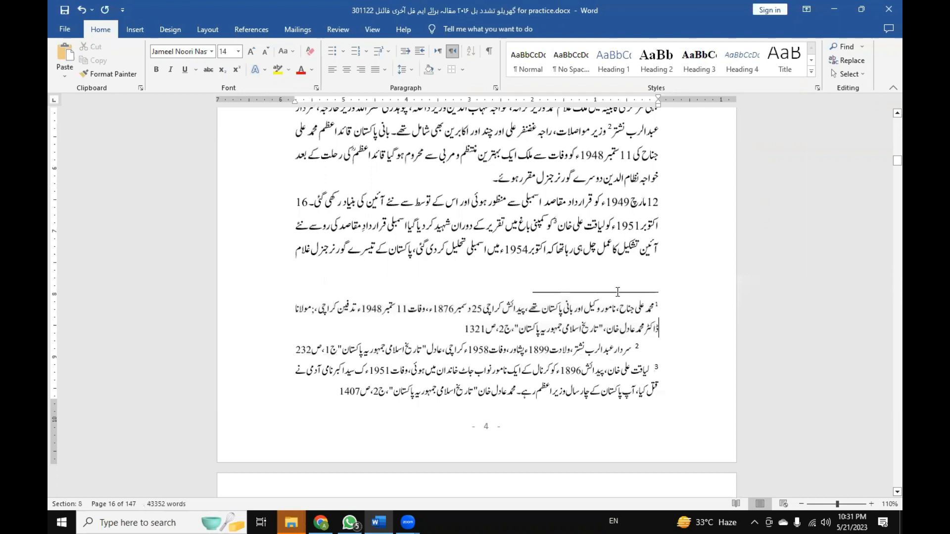
Locate footnote reference 1 in the body text, bring up the footnote commands, and compare the mark with its note.
scroll(617, 292, "up", 2)
scroll(657, 365, "up", 4)
left_click(414, 121)
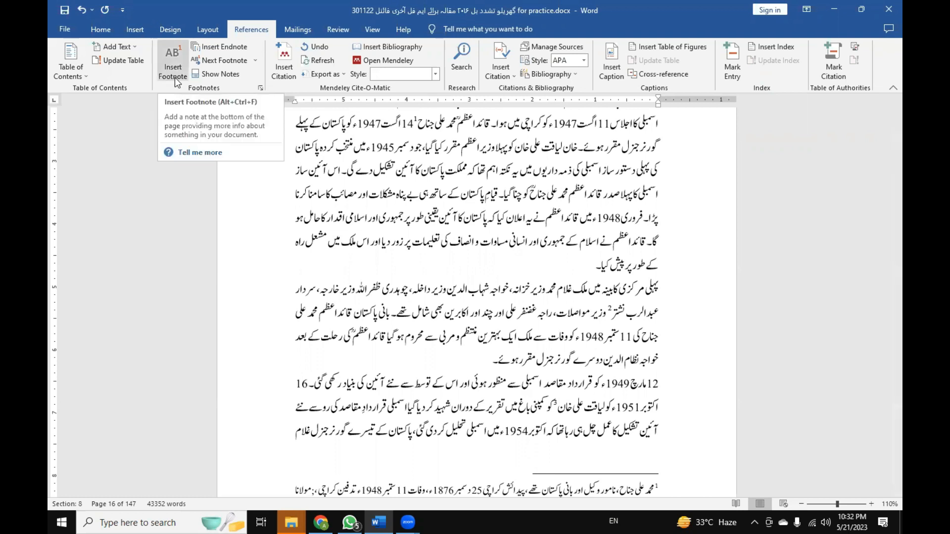
scroll(622, 427, "down", 2)
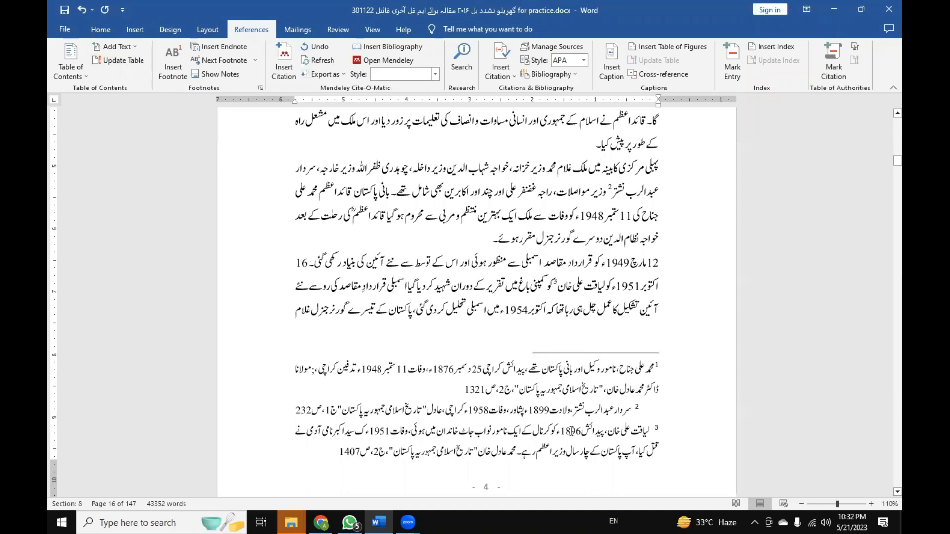
scroll(181, 95, "up", 1)
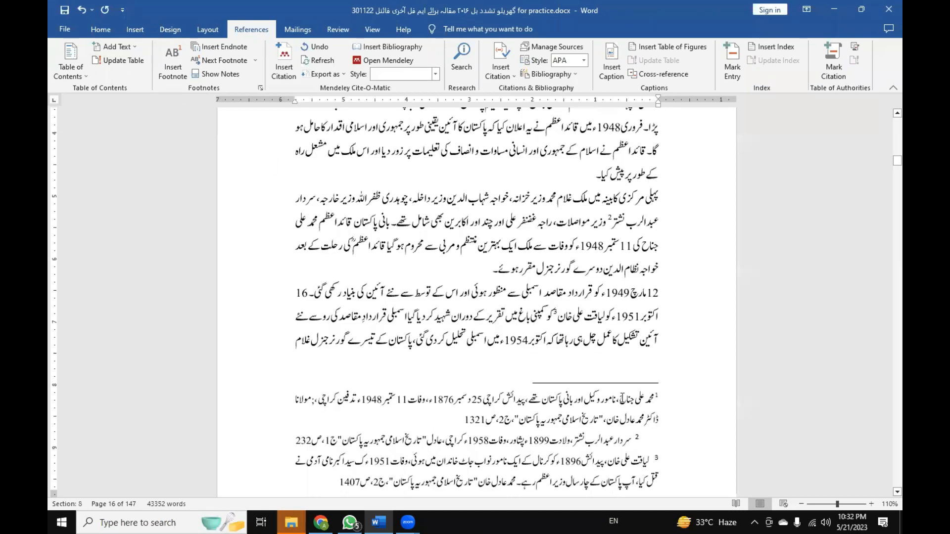
Insert a new footnote after "14 اگست 1947ء" in the body text and set its paragraph direction to right-to-left.
scroll(357, 158, "up", 4)
left_click(354, 156)
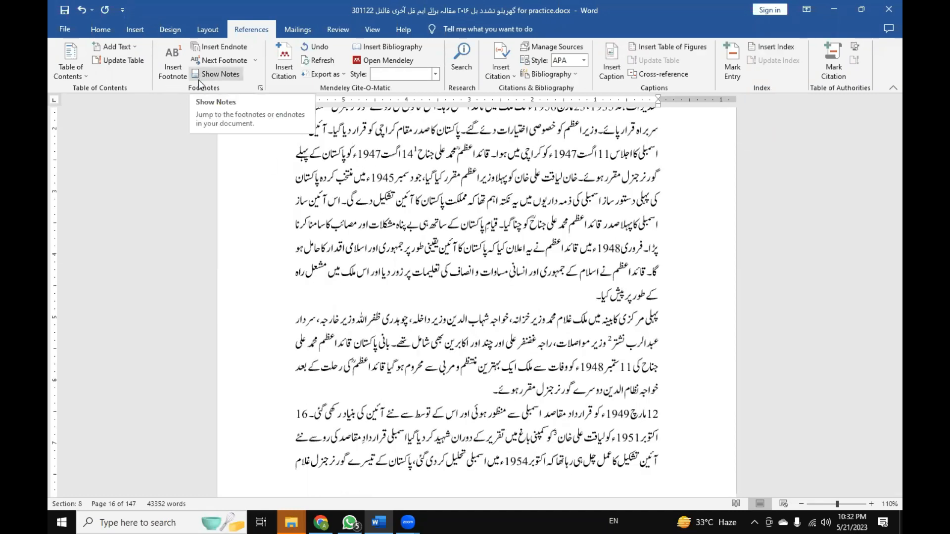
left_click(182, 77)
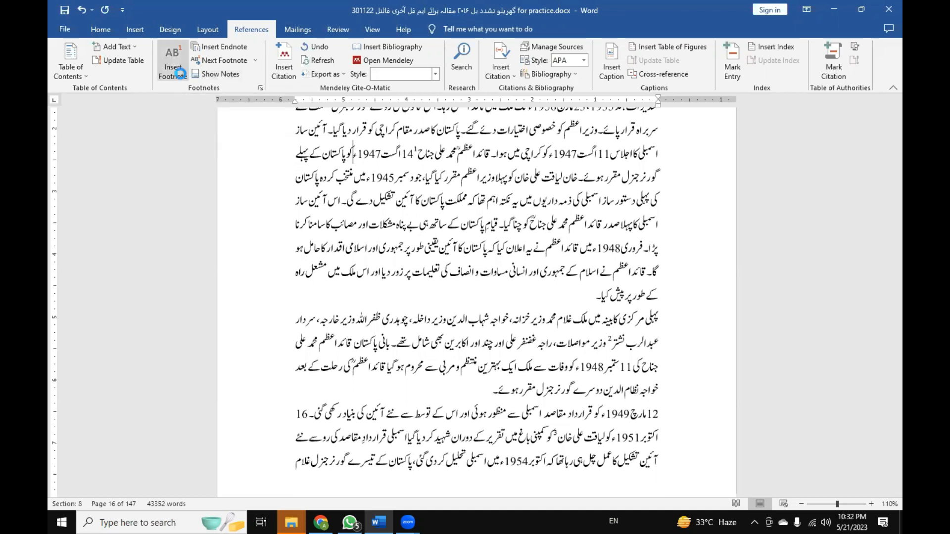
scroll(372, 165, "up", 3)
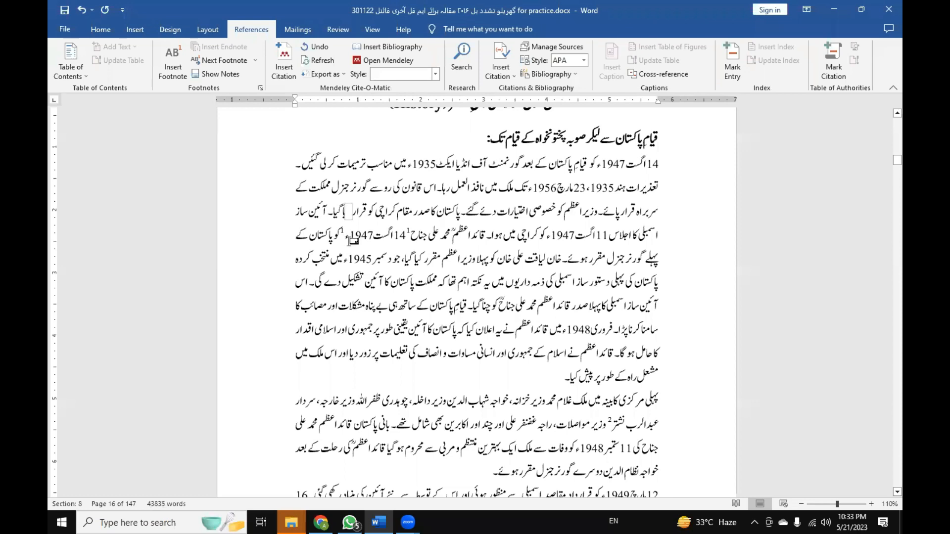
scroll(357, 250, "down", 4)
key("ctrl+Shift_R")
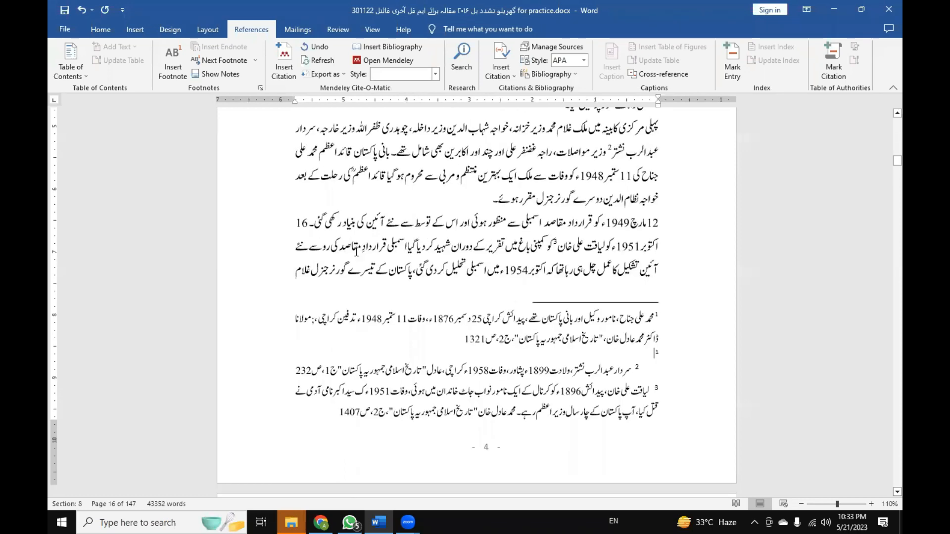
Set footnote numbering to Continuous for the whole document in the Footnote and Endnote settings and apply it.
left_click(261, 89)
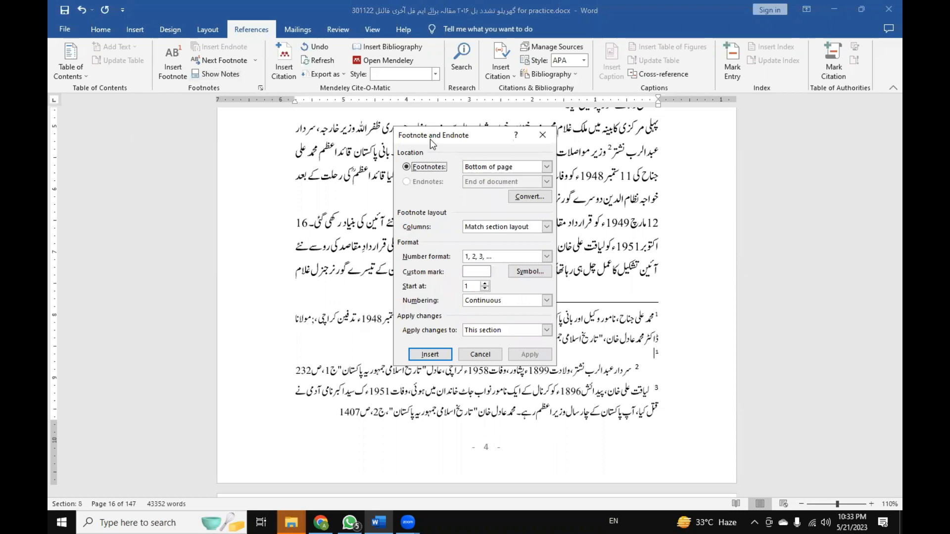
left_click_drag(429, 139, 225, 128)
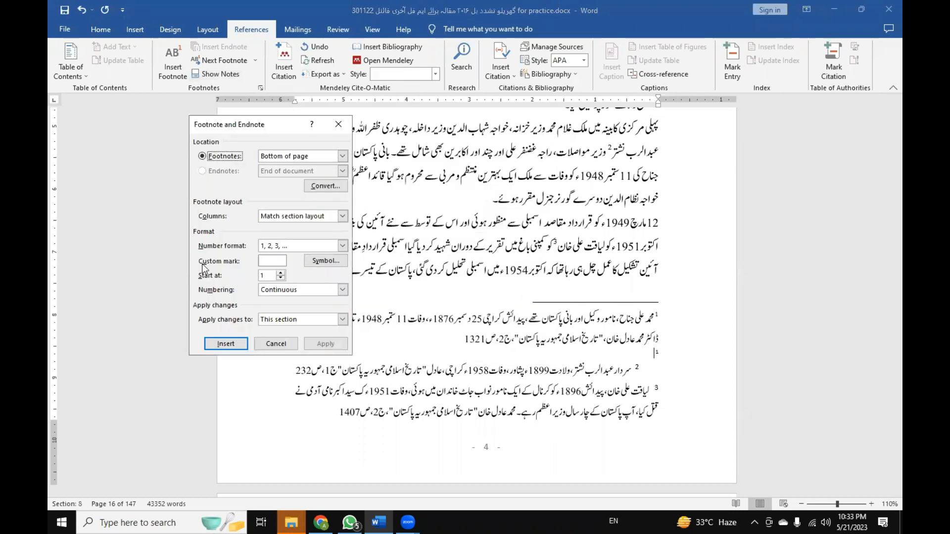
left_click(275, 290)
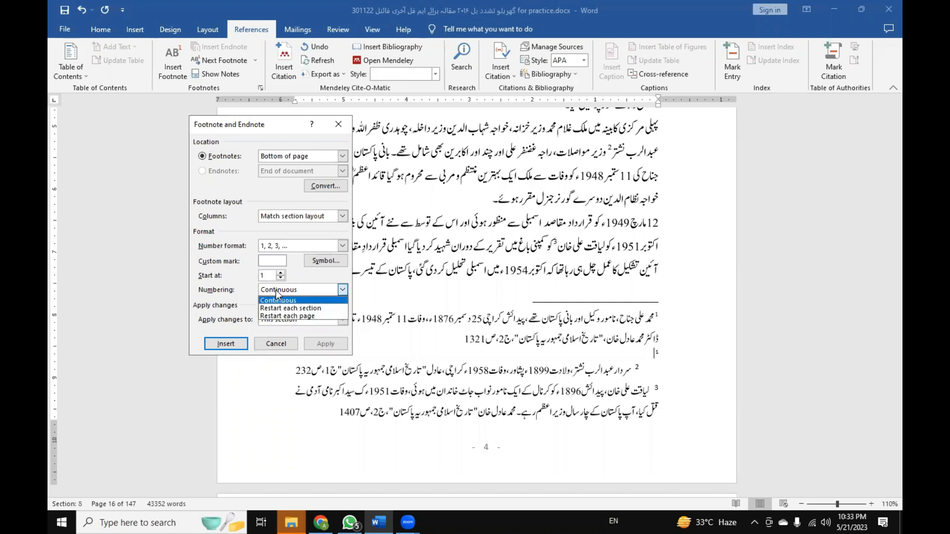
left_click(328, 300)
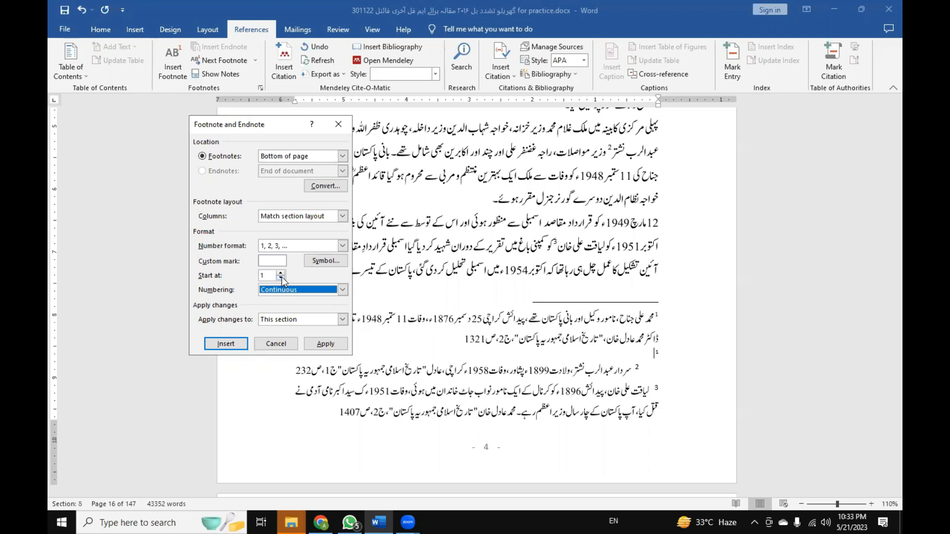
left_click(342, 319)
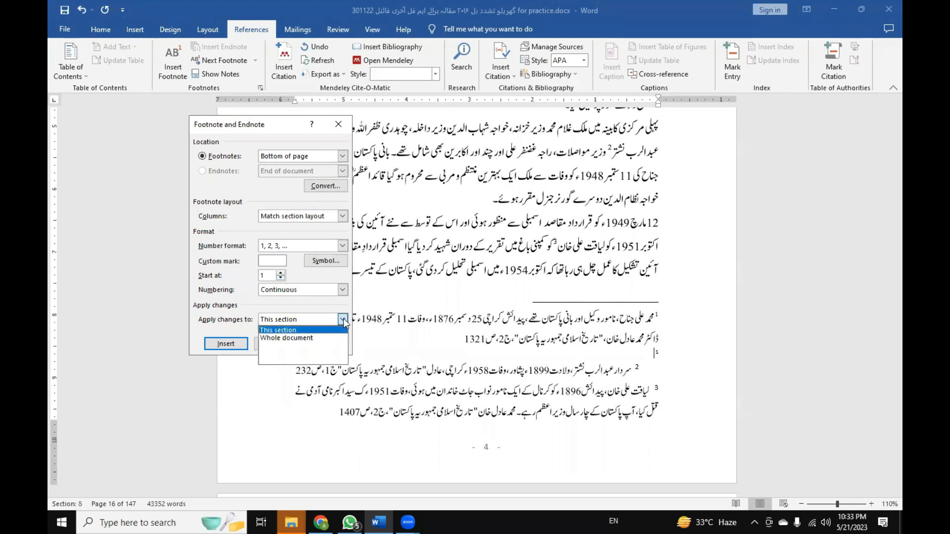
left_click(320, 338)
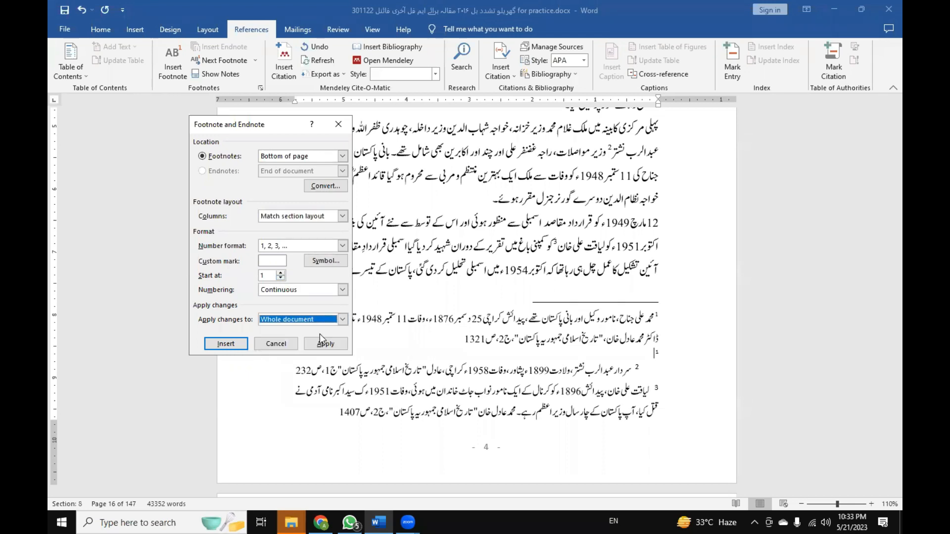
left_click(319, 345)
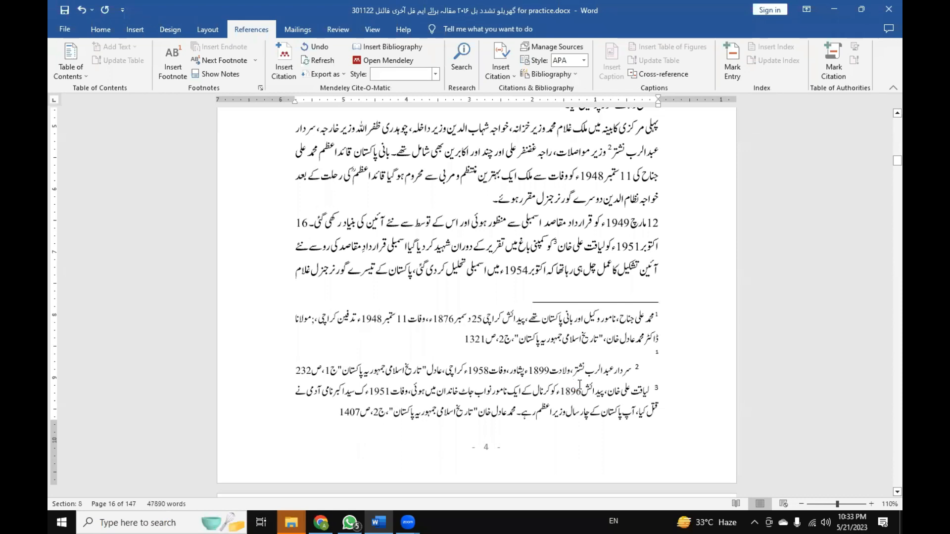
Undo the footnote numbering change and the insertion of the new footnote.
key("ctrl+z")
key("ctrl+shift")
key("ctrl+z")
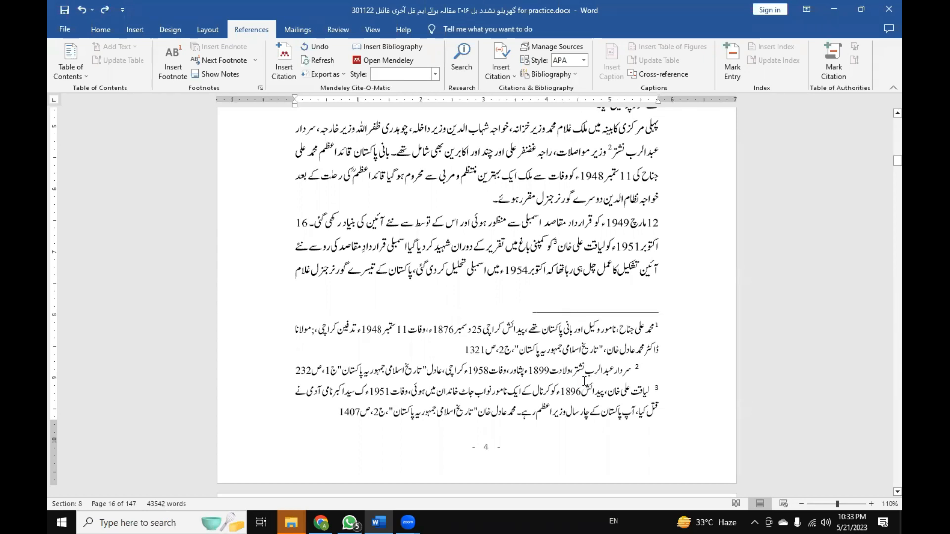
Insert a footnote after "14 اگست 1947ء" in the body text and check its reference mark.
left_click(464, 346)
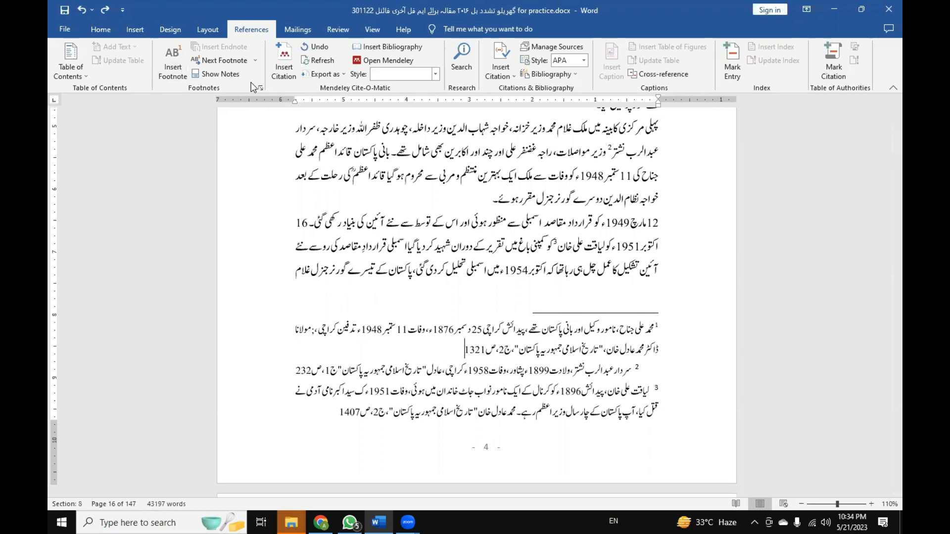
left_click(183, 80)
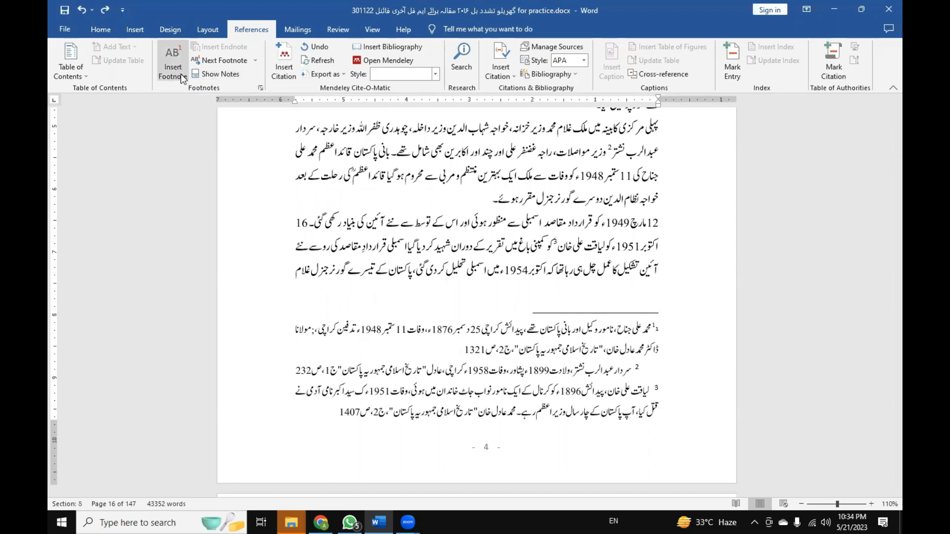
scroll(359, 262, "up", 5)
left_click(354, 236)
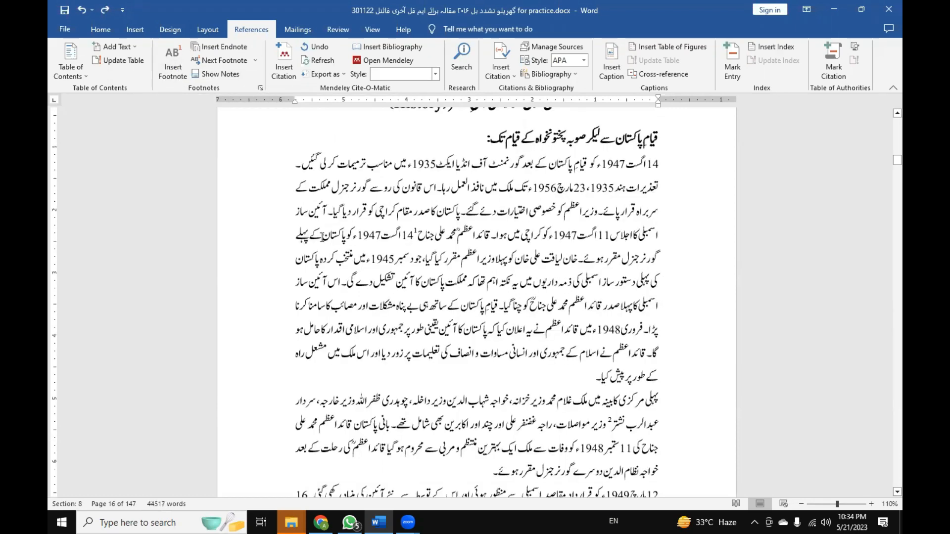
left_click(180, 59)
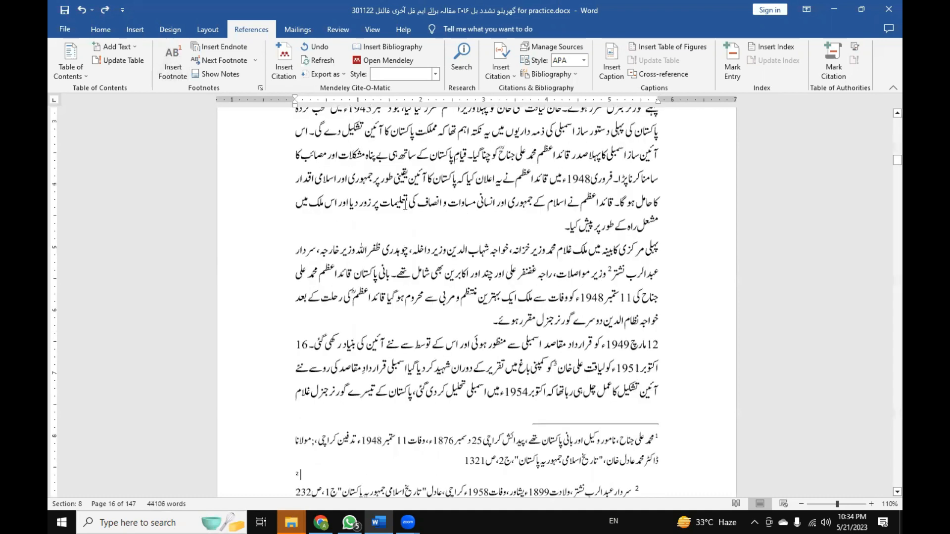
scroll(401, 153, "up", 2)
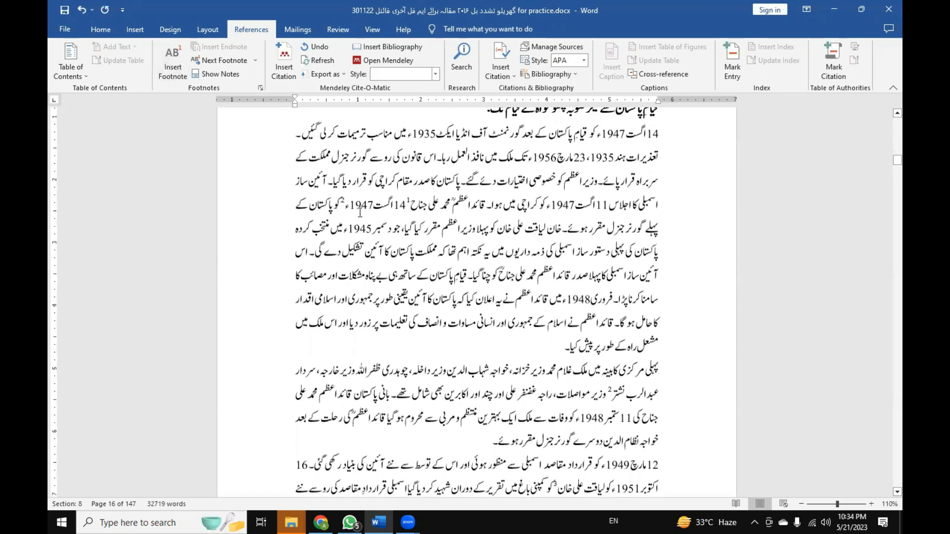
Check the apply-to choices for footnote numbering in the Footnote and Endnote settings, then cancel.
scroll(482, 282, "down", 8)
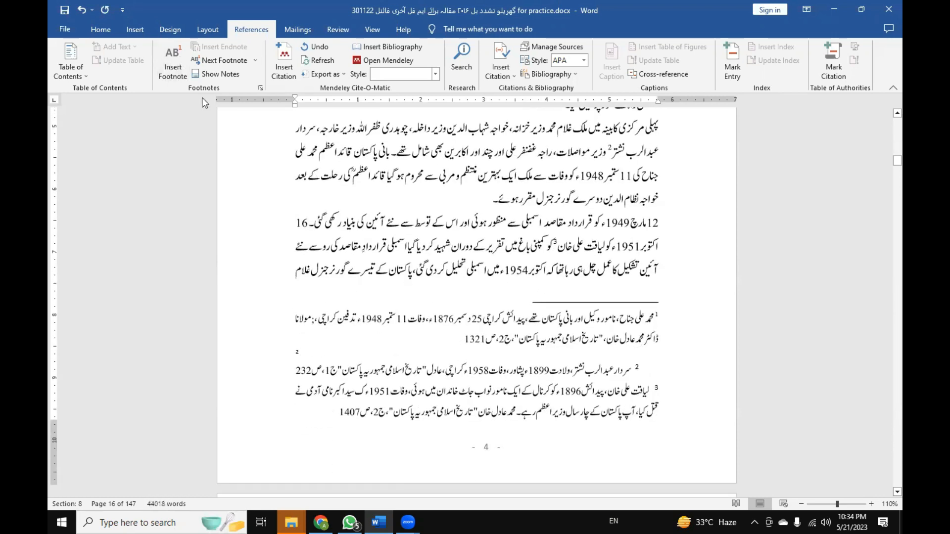
left_click(259, 88)
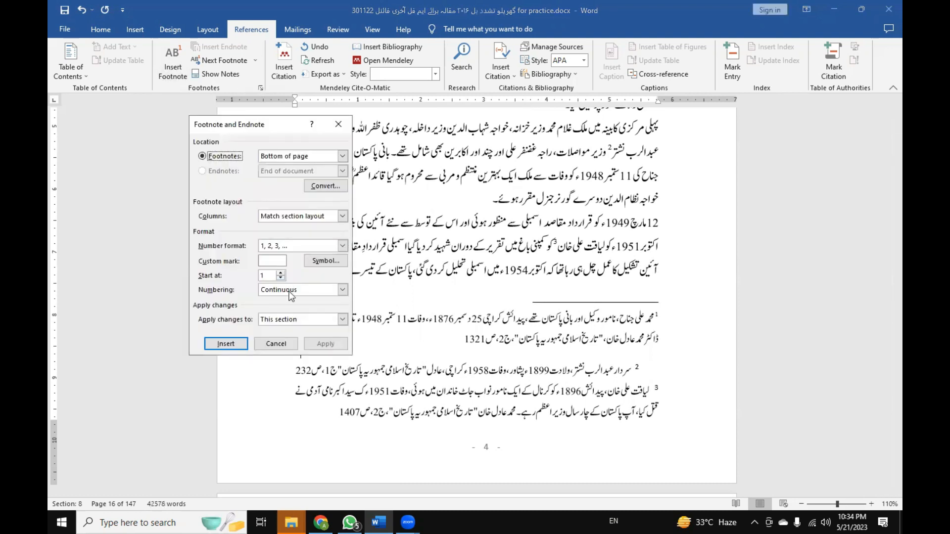
left_click(293, 320)
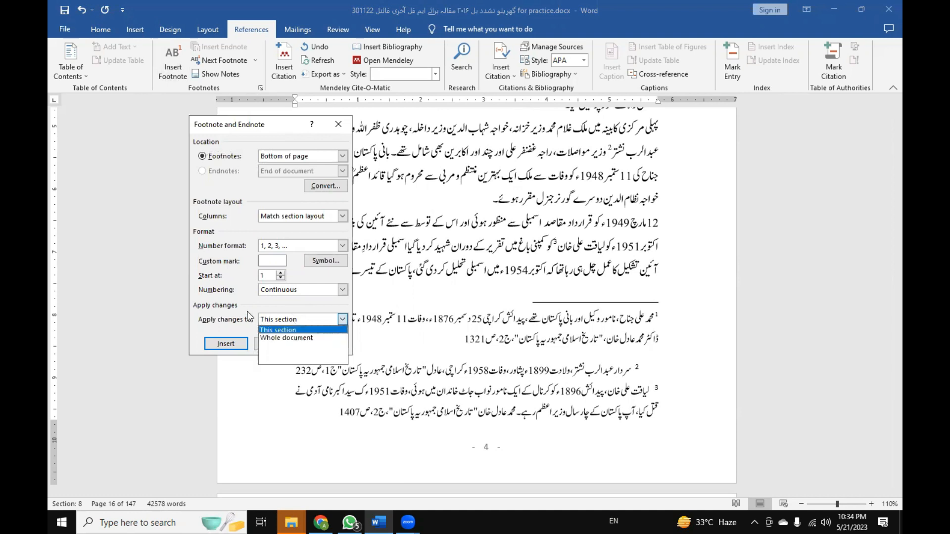
left_click(248, 316)
left_click(291, 342)
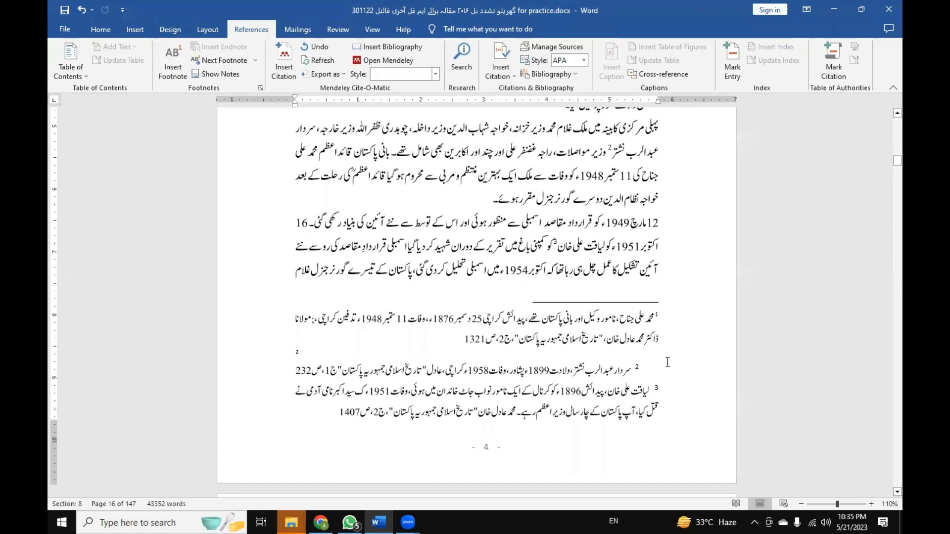
Set the new empty footnote's paragraph to right-to-left, clear trial English text, switch to Urdu input and enter "الک اسکفجدسف سک".
key("ctrl+Shift_R")
type("Sakl jakslf")
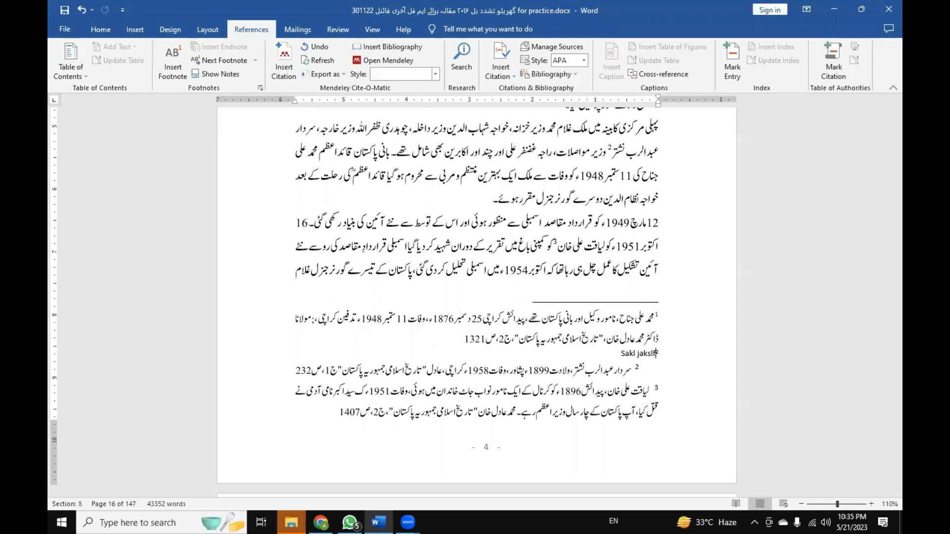
key("BackSpace")
key("BackSpace")
key("BackSpace")
key("BackSpace")
key("super+space")
key("super+space")
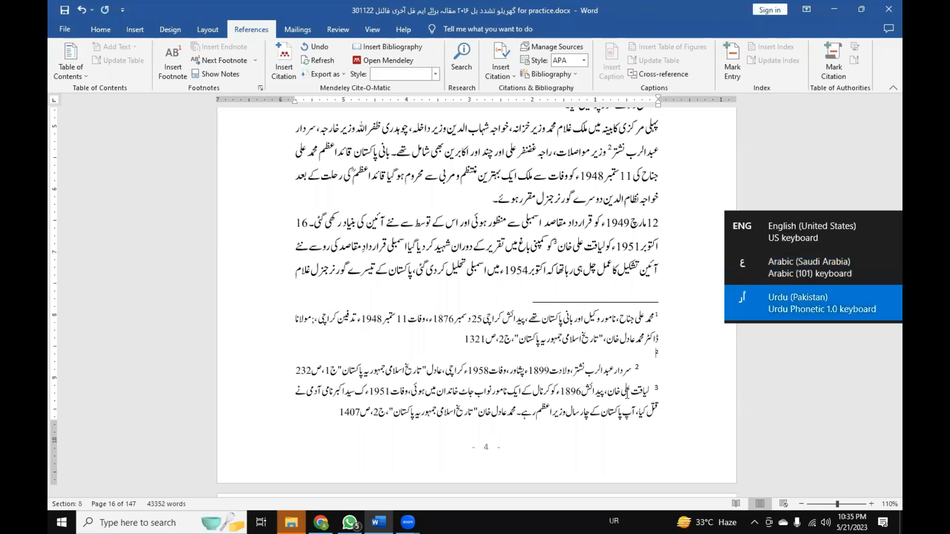
type("الک اسکنجلہسف سک")
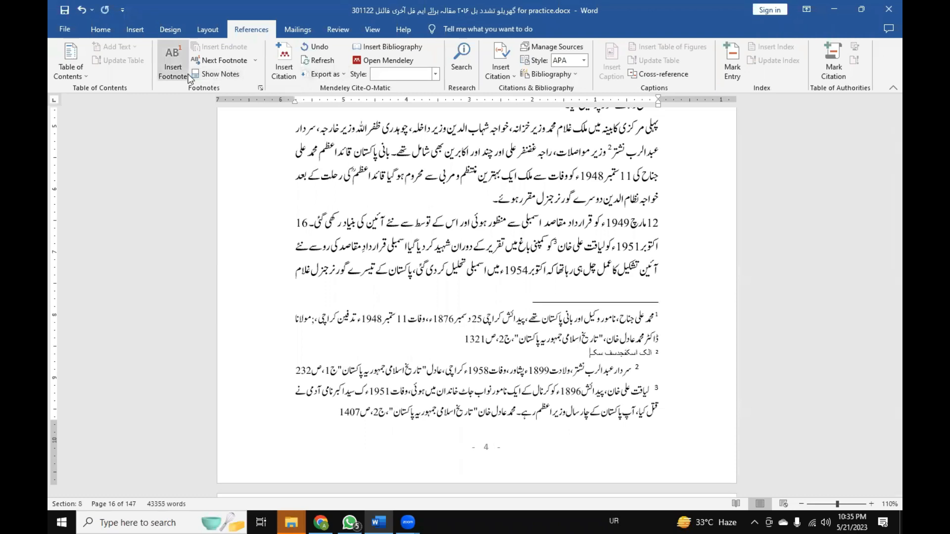
Set the footnote number format to a, b, c for this section and apply it.
left_click(260, 88)
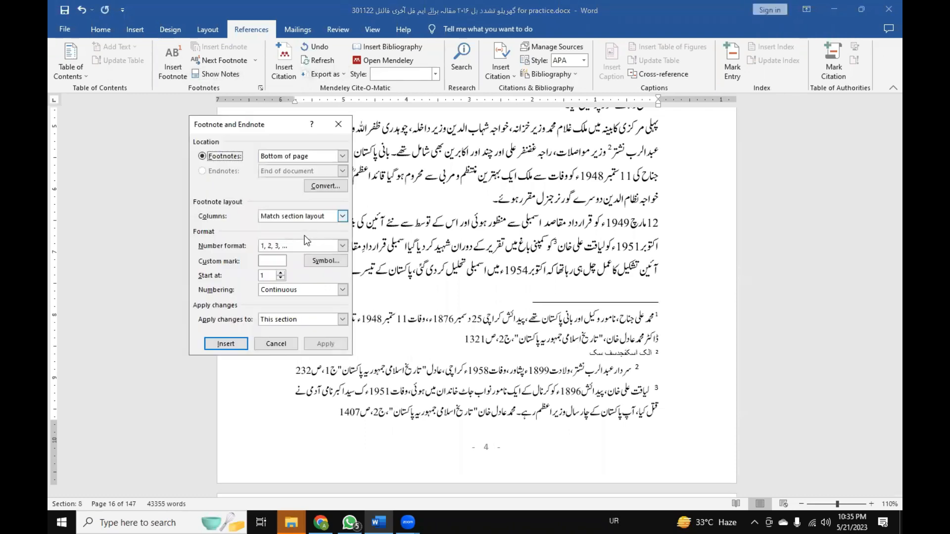
left_click(343, 246)
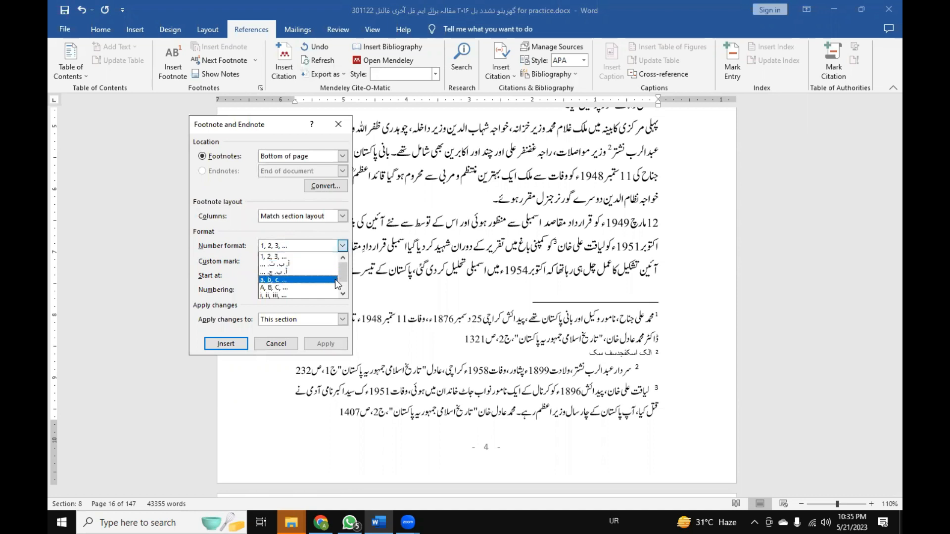
left_click(338, 280)
left_click(326, 344)
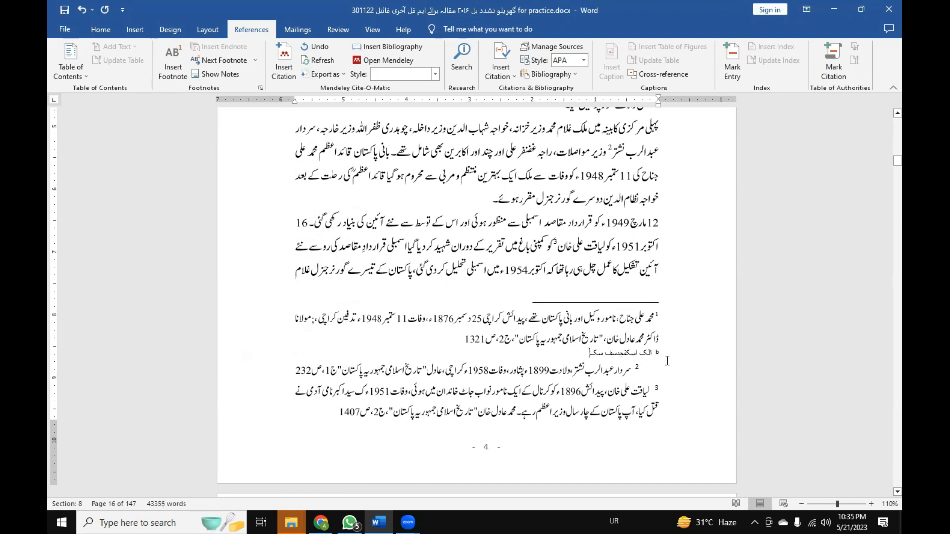
Apply the i, ii, iii footnote number format to this section and check the marks in the body text and notes.
left_click(262, 88)
left_click(341, 246)
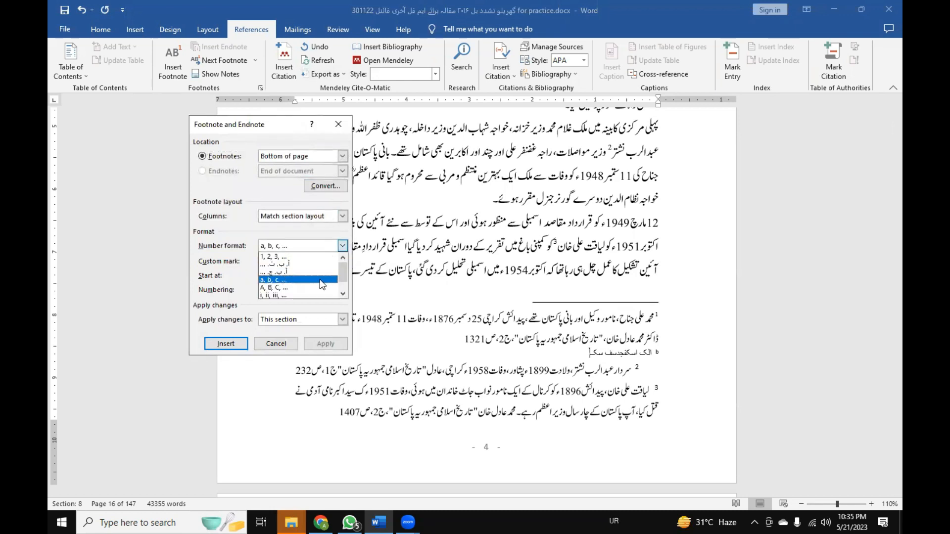
left_click(320, 293)
left_click(326, 344)
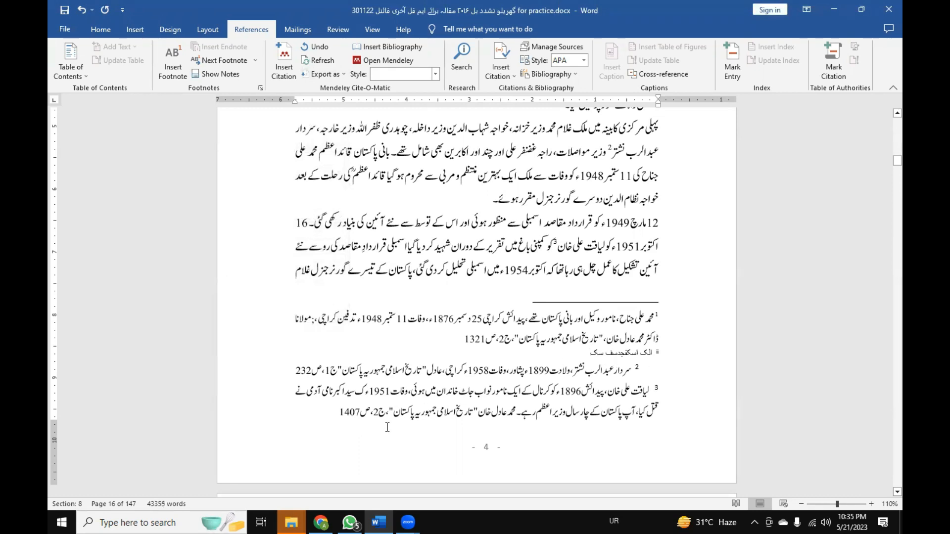
scroll(387, 415, "down", 2)
scroll(386, 401, "up", 2)
scroll(447, 339, "up", 5)
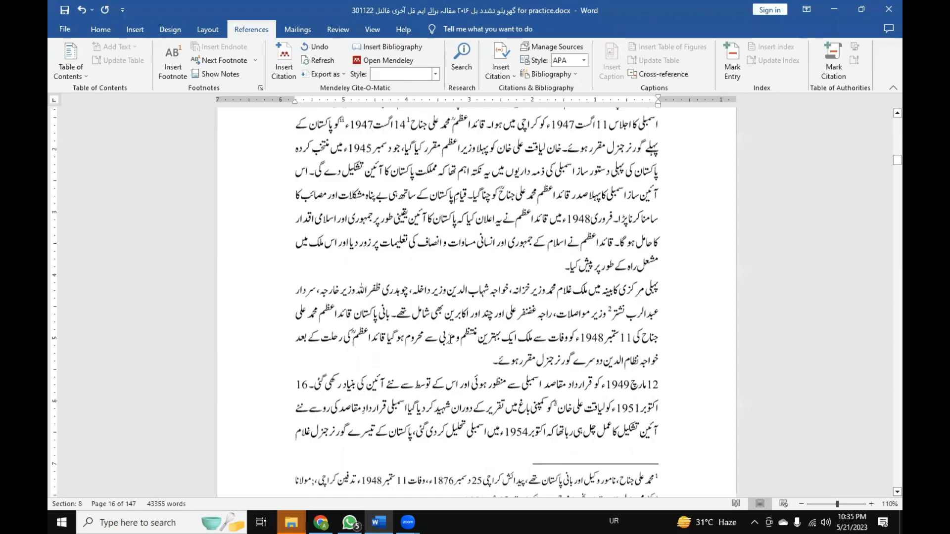
scroll(447, 339, "down", 7)
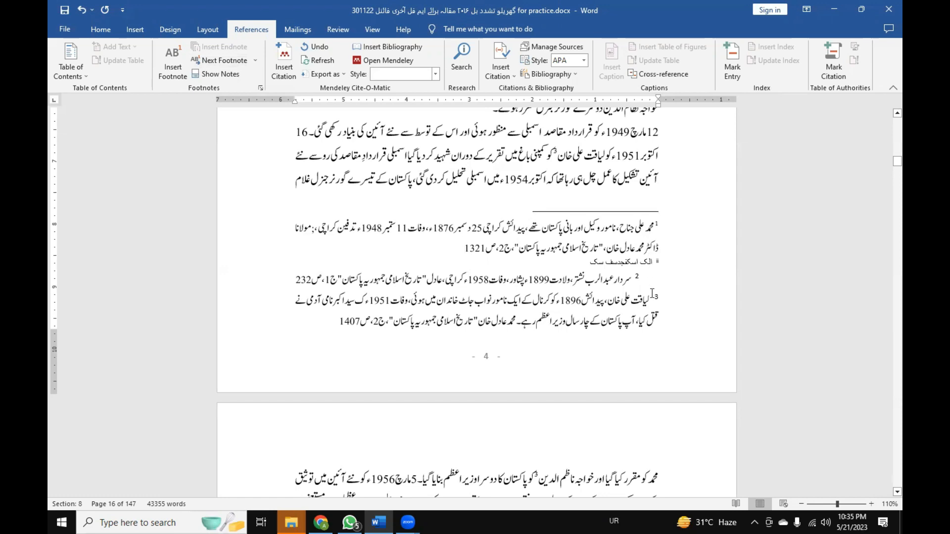
Remove the trial footnote after "14 اگست 1947ء", insert an endnote in its place and undo that endnote.
left_click_drag(590, 262, 650, 268)
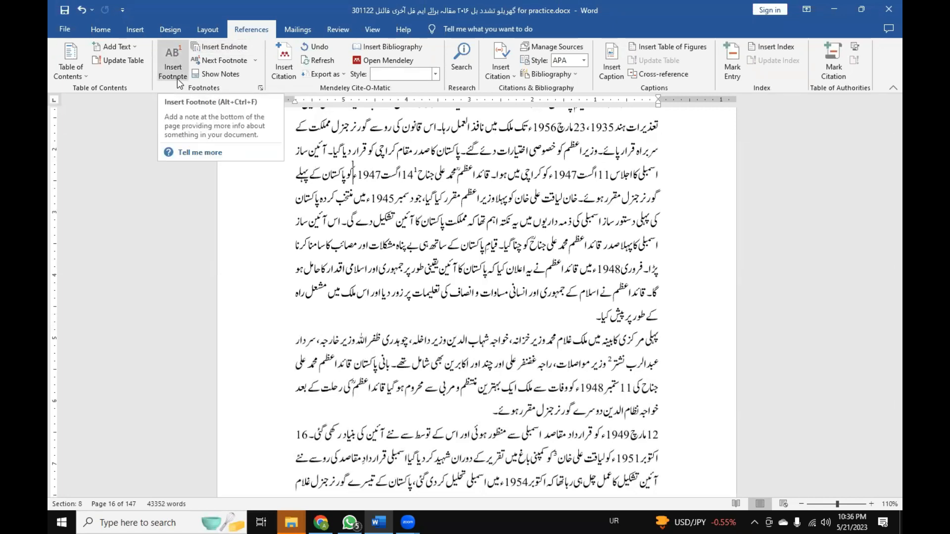
left_click(245, 53)
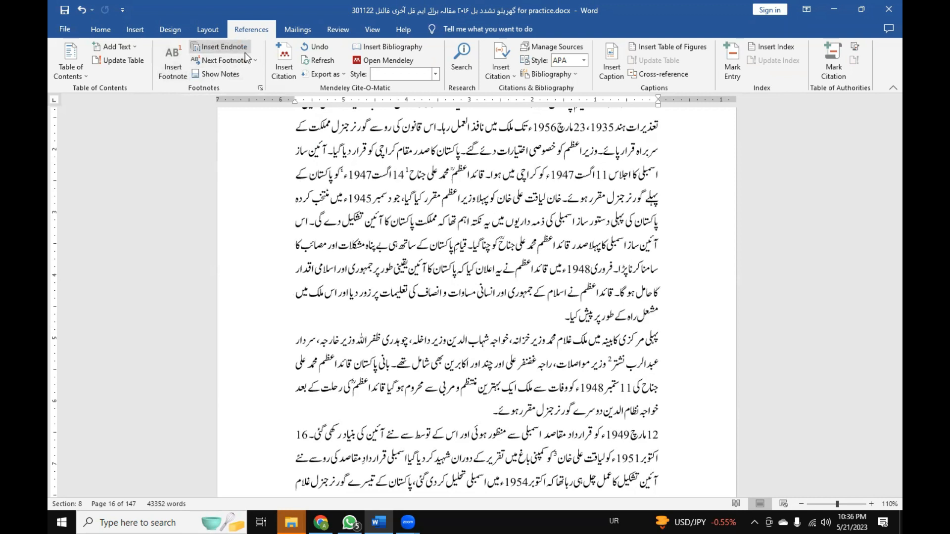
key("ctrl+z")
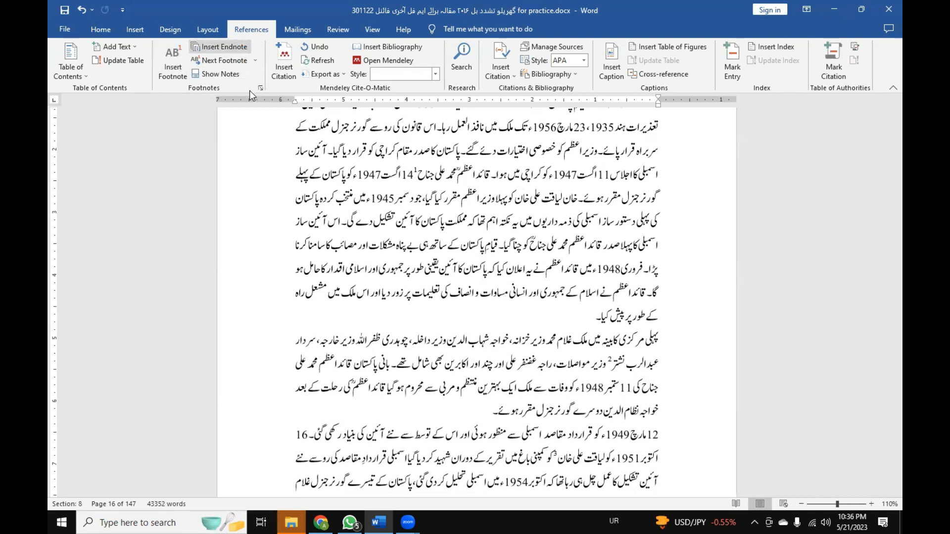
Convert all footnotes in the document to endnotes through the Footnote and Endnote settings and close the settings.
left_click(259, 89)
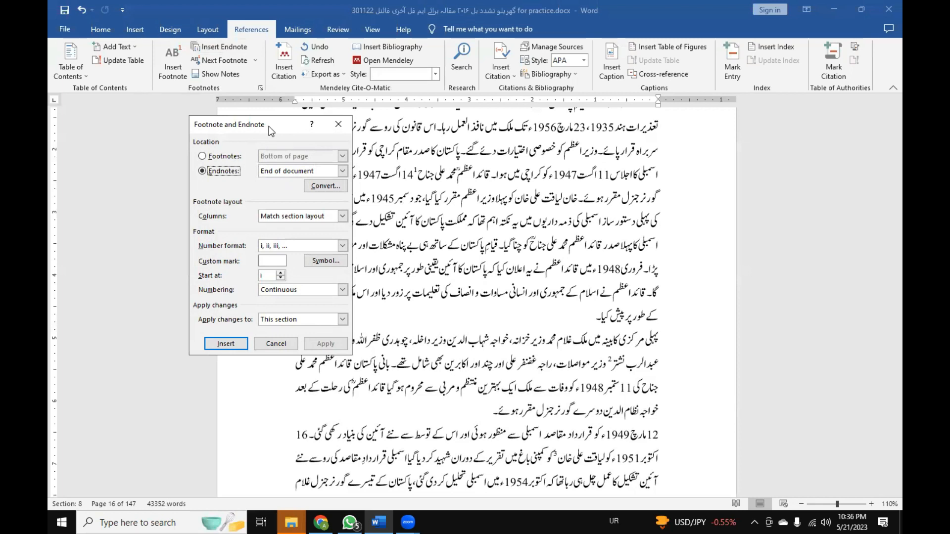
left_click_drag(269, 127, 666, 107)
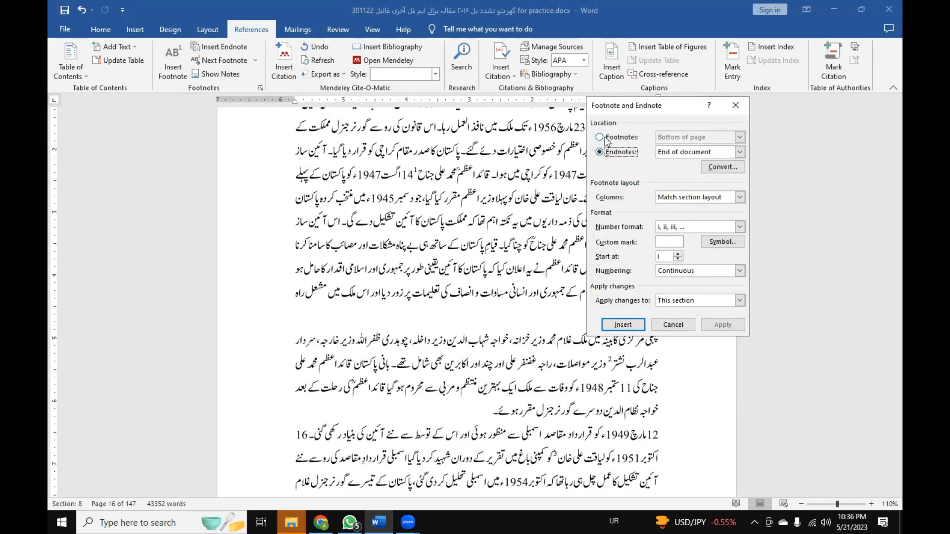
left_click_drag(619, 101, 625, 101)
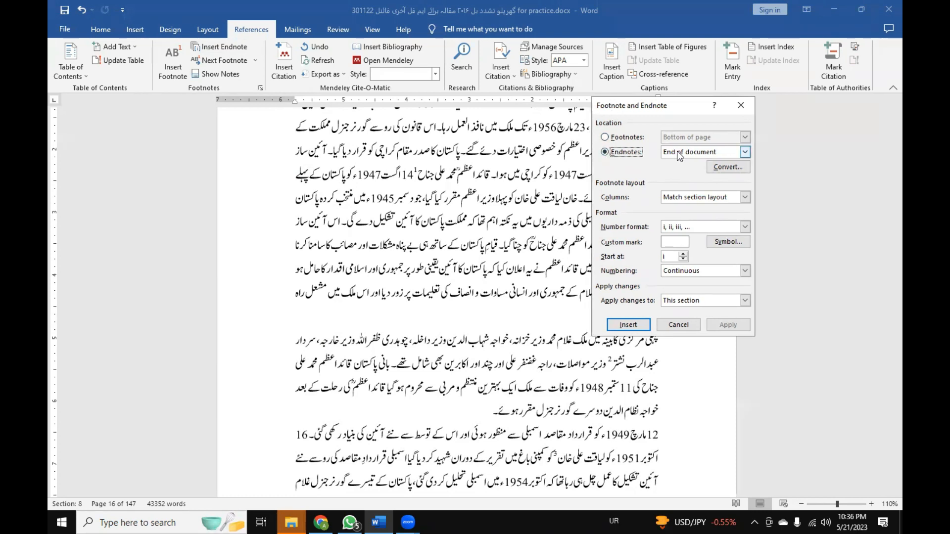
left_click(717, 168)
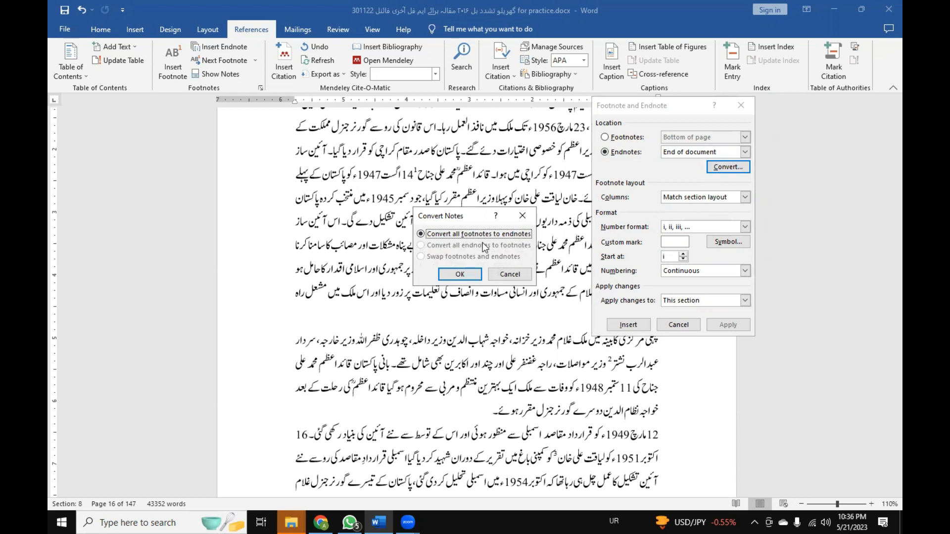
left_click(469, 278)
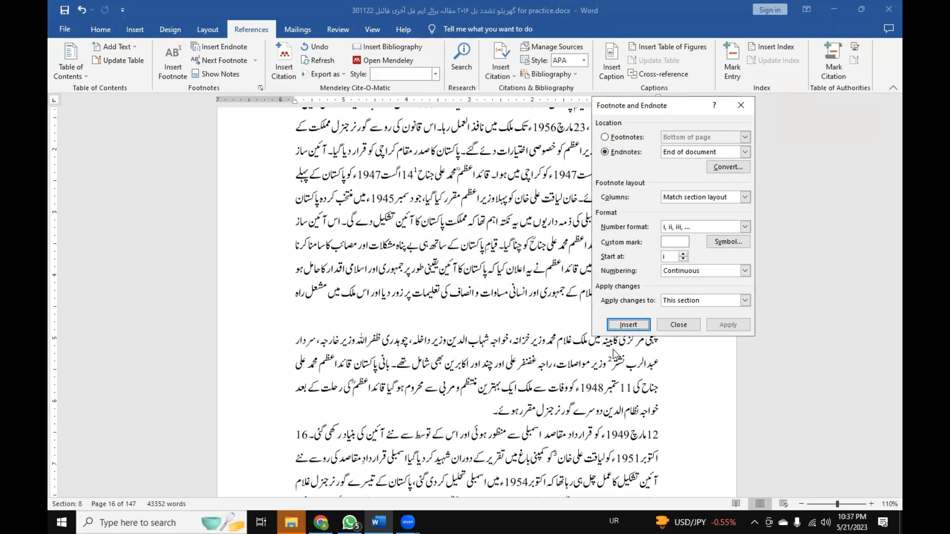
left_click(695, 330)
Examine the converted endnotes after the web reference list at the end of the document, down to the last entry.
scroll(696, 330, "down", 10)
scroll(500, 276, "down", 2)
scroll(500, 277, "down", 15)
scroll(501, 275, "down", 15)
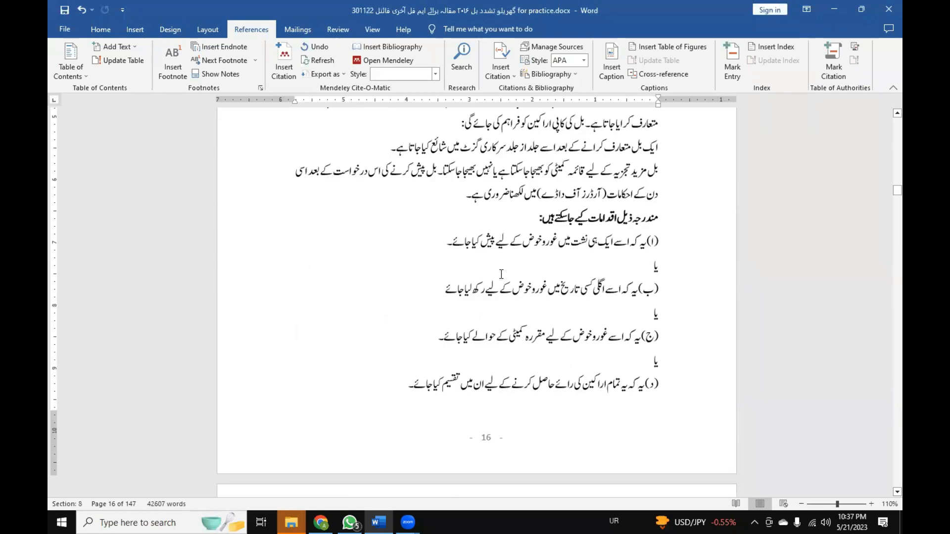
scroll(501, 274, "down", 15)
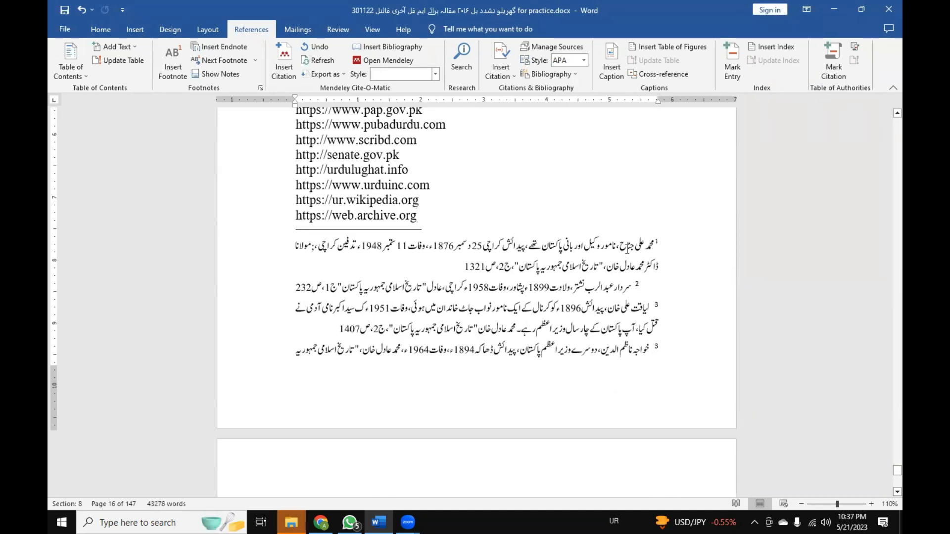
scroll(653, 272, "down", 10)
scroll(653, 273, "down", 10)
scroll(653, 273, "down", 10)
scroll(653, 273, "down", 10)
left_click(575, 232)
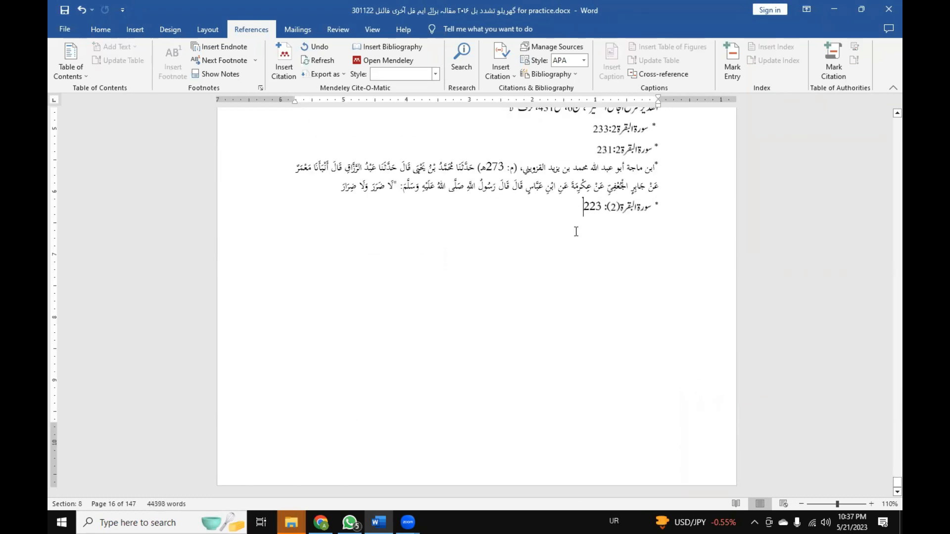
Examine the numbering and order of the endnotes on page 144, from note 29 onward.
scroll(576, 233, "up", 10)
scroll(576, 240, "up", 15)
scroll(576, 240, "up", 10)
left_click(650, 271)
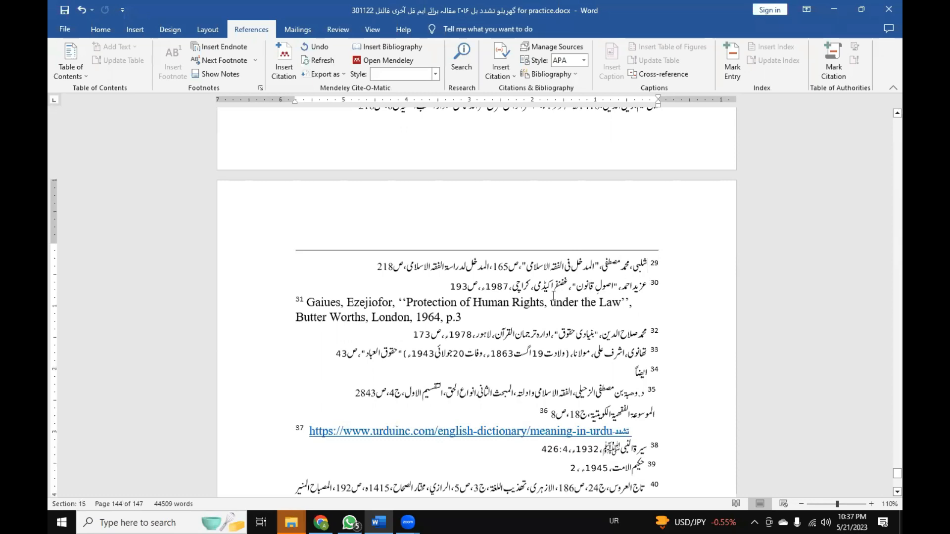
scroll(553, 297, "down", 8)
scroll(553, 297, "up", 4)
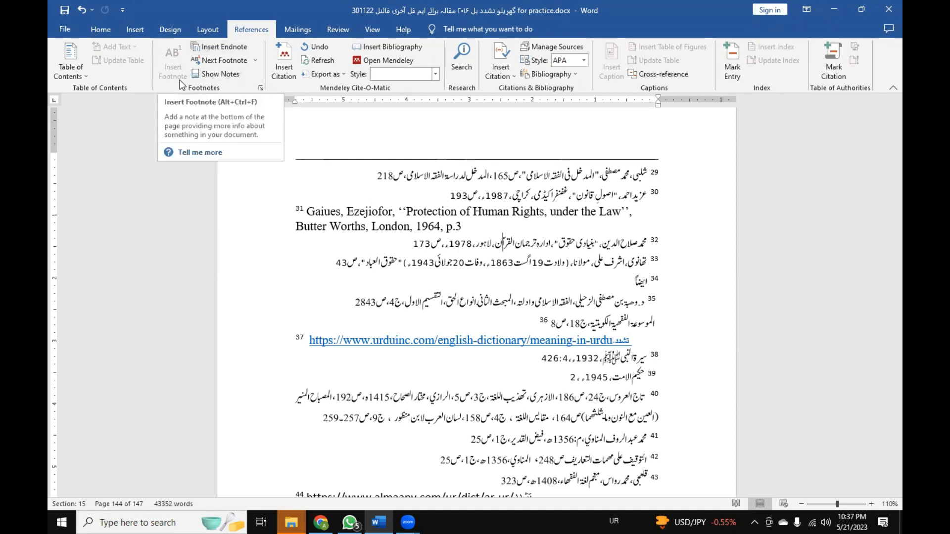
scroll(588, 276, "up", 2)
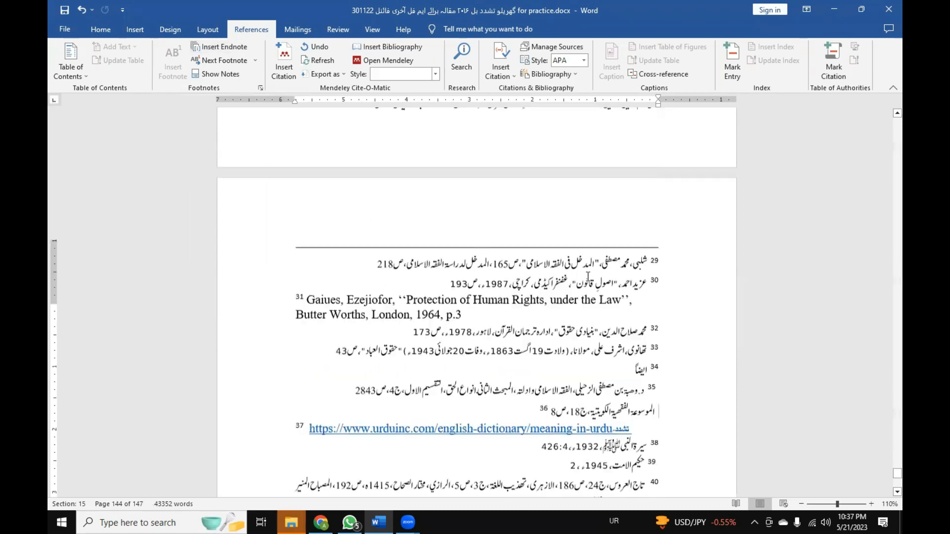
scroll(588, 276, "up", 2)
Check the endnote apply-to choices, This section and Whole document, and cancel the Footnote and Endnote settings.
left_click(260, 88)
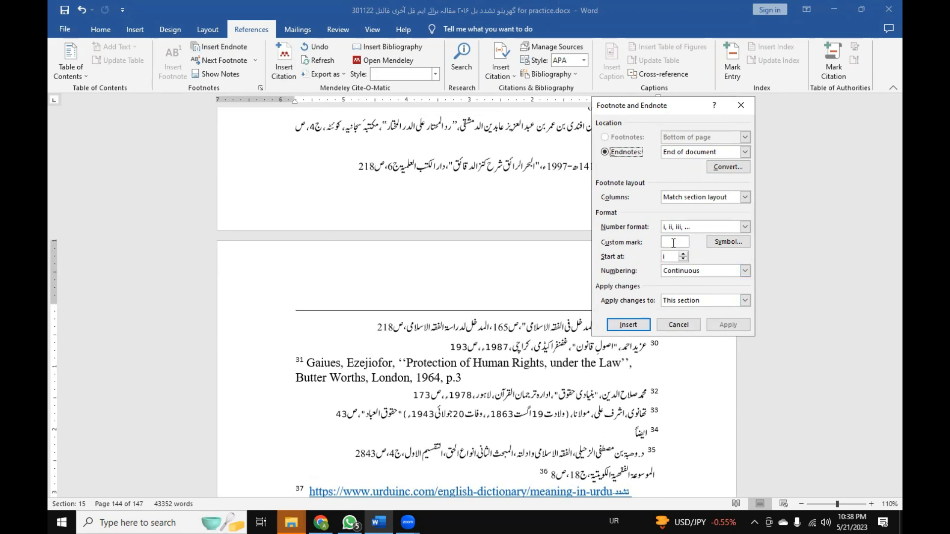
left_click(719, 300)
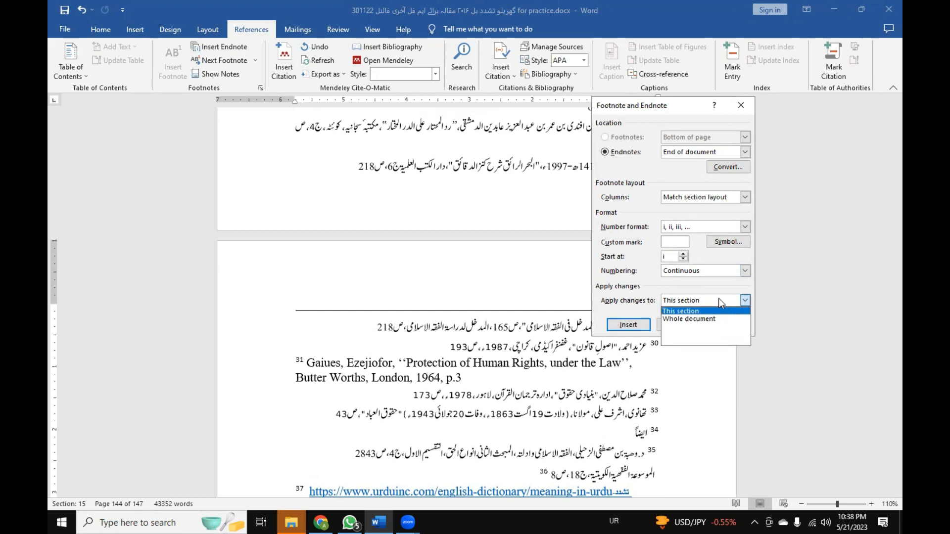
left_click(649, 297)
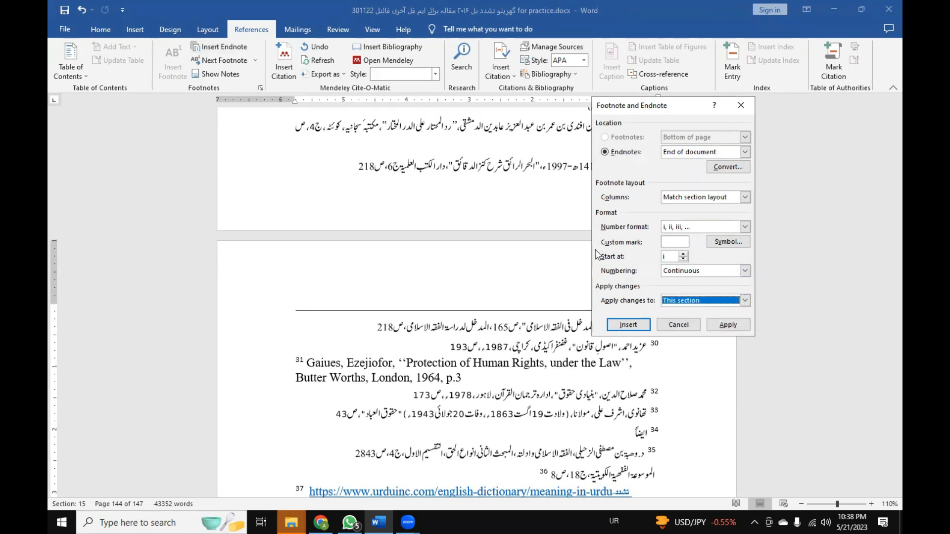
left_click(686, 330)
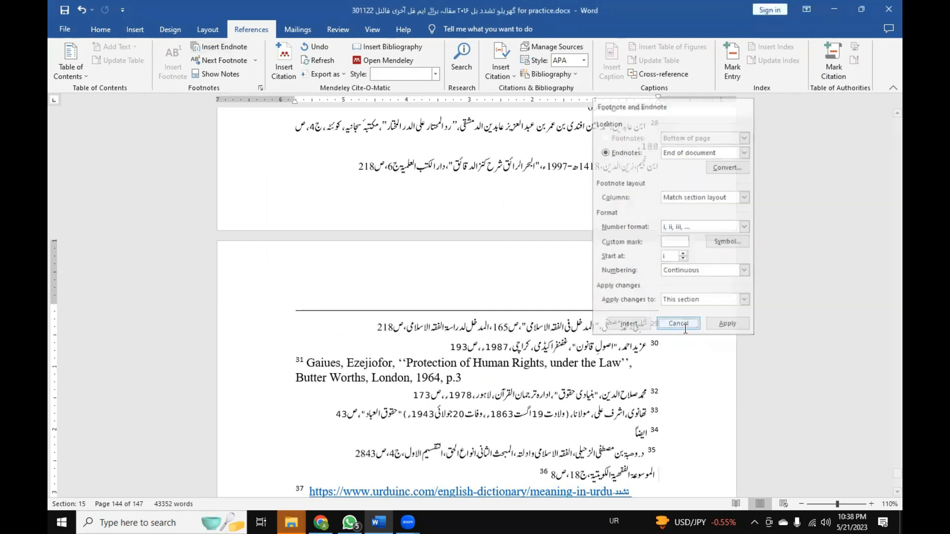
Close the practice thesis document without saving the changes.
left_click(63, 29)
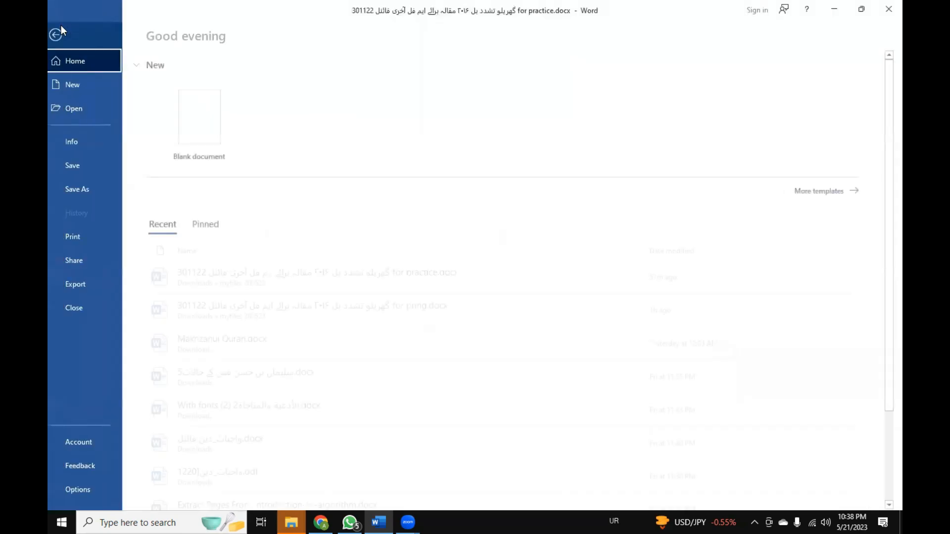
left_click(114, 309)
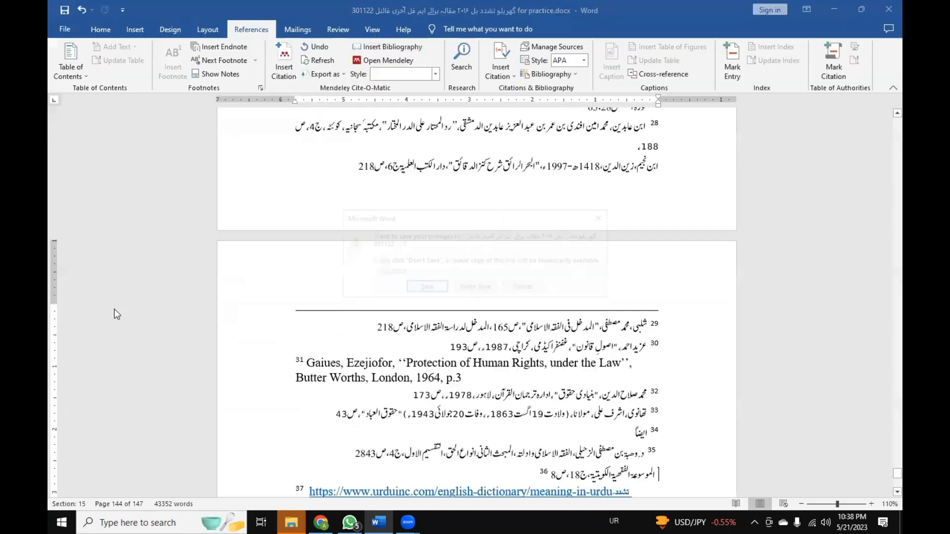
left_click(475, 288)
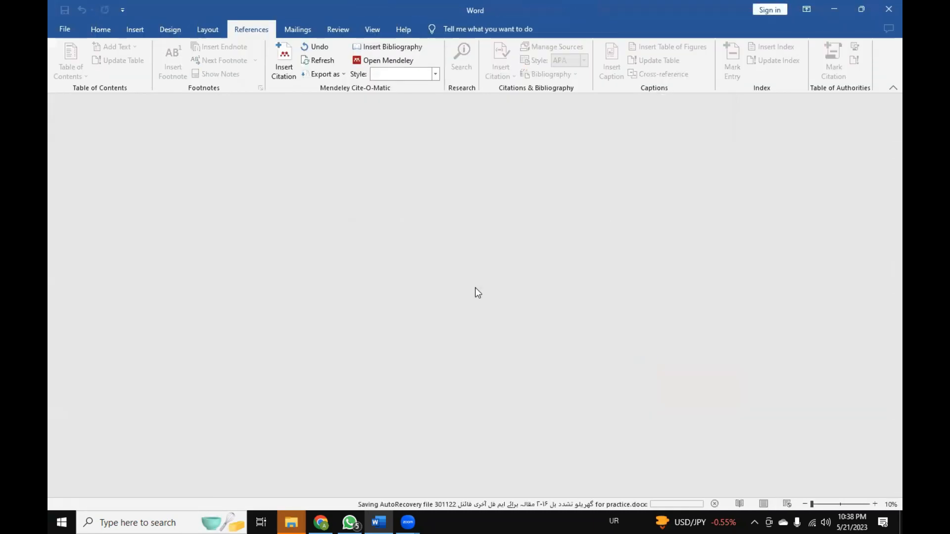
Open the final Islamic Studies M.Phil thesis document and examine contents pages XIV and XV.
left_click(68, 33)
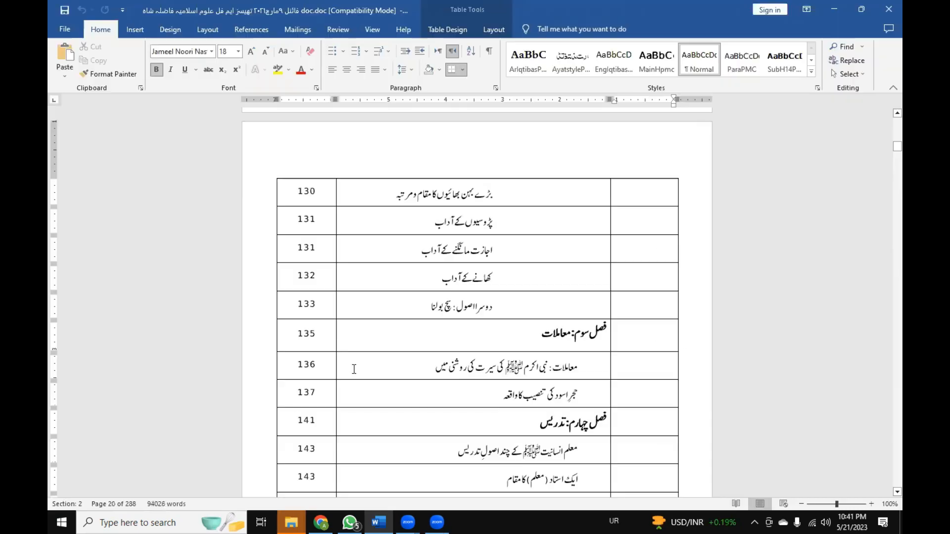
scroll(349, 346, "up", 3)
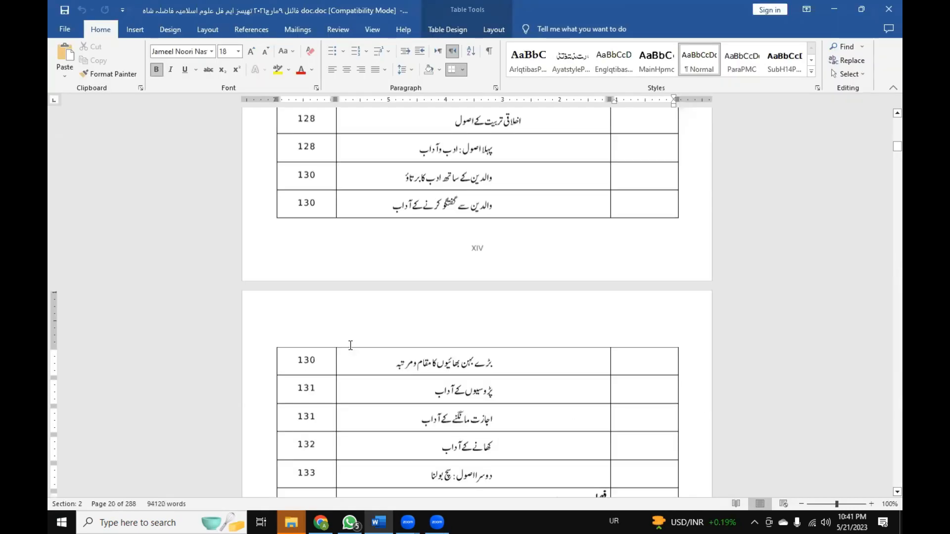
scroll(351, 341, "up", 9)
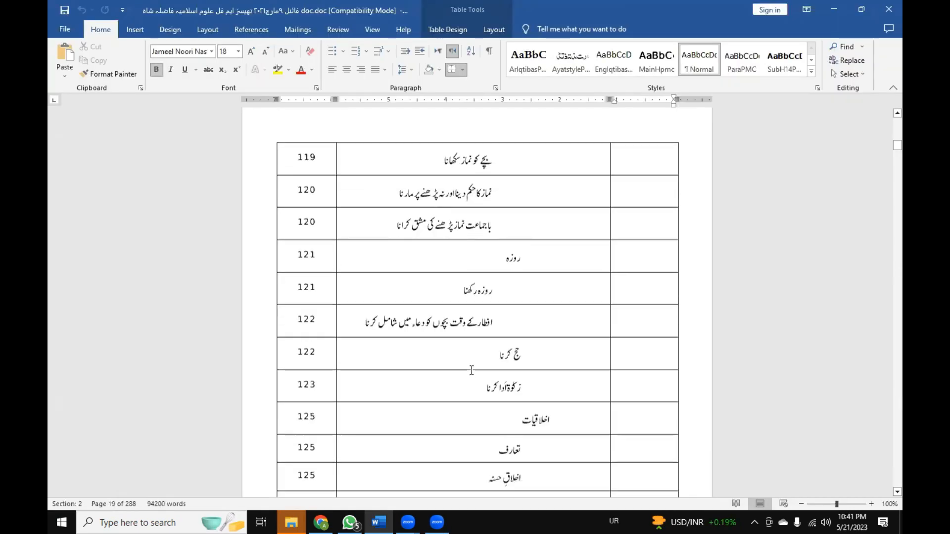
scroll(470, 369, "down", 5)
scroll(470, 370, "down", 4)
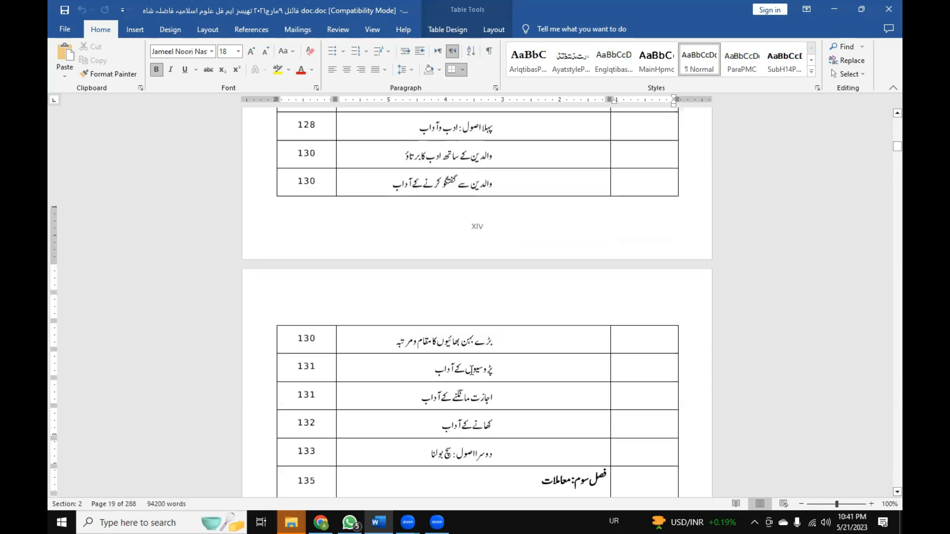
scroll(472, 370, "down", 9)
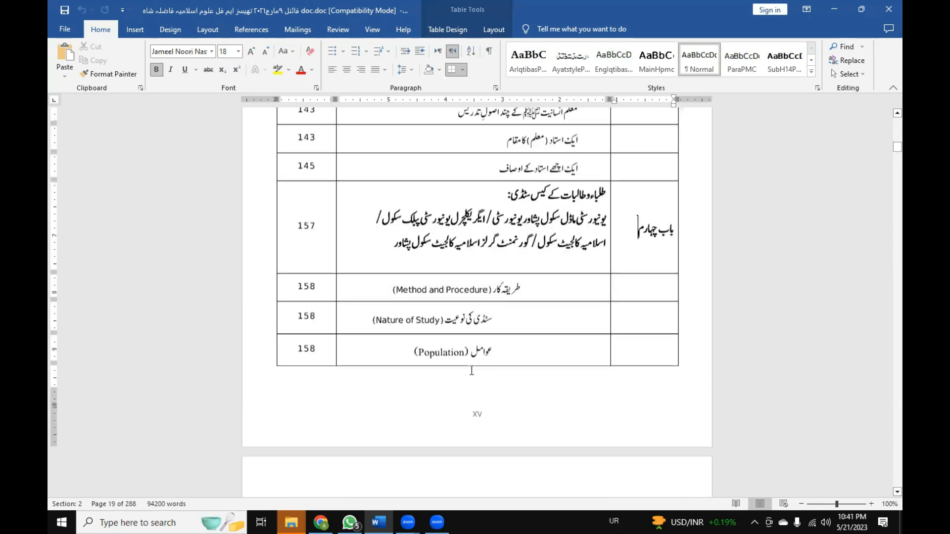
Examine the linked page numbers in the contents table from chapter four to the last entry, and the list of tables that follows.
scroll(607, 330, "up", 1)
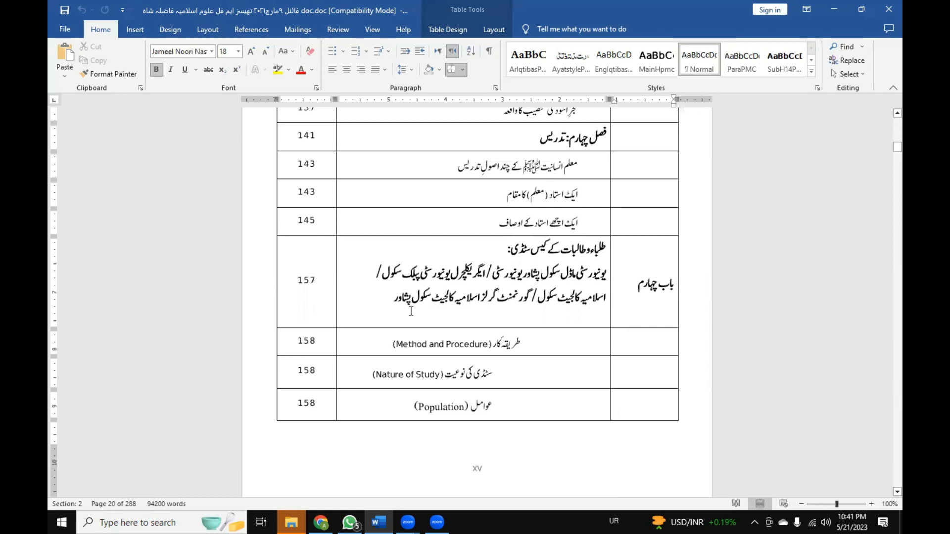
scroll(524, 375, "up", 1)
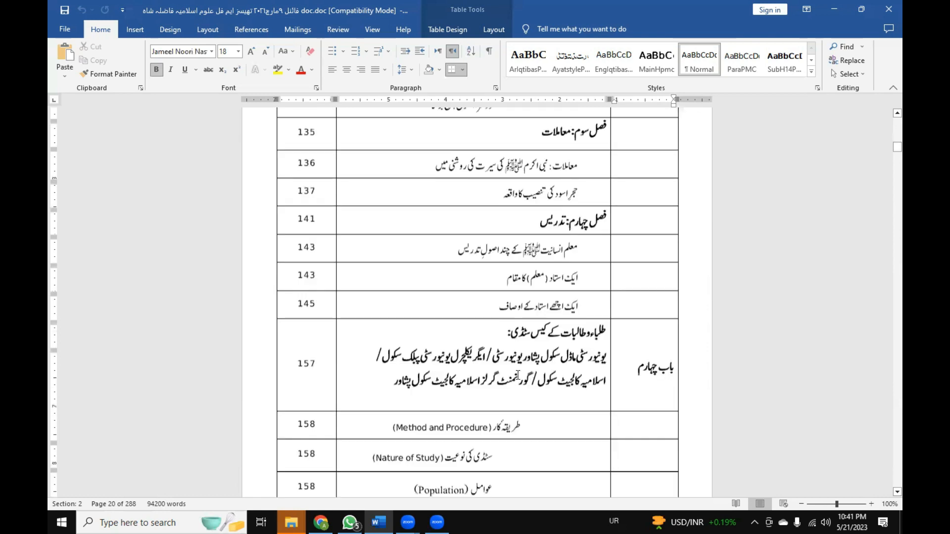
scroll(518, 375, "down", 3)
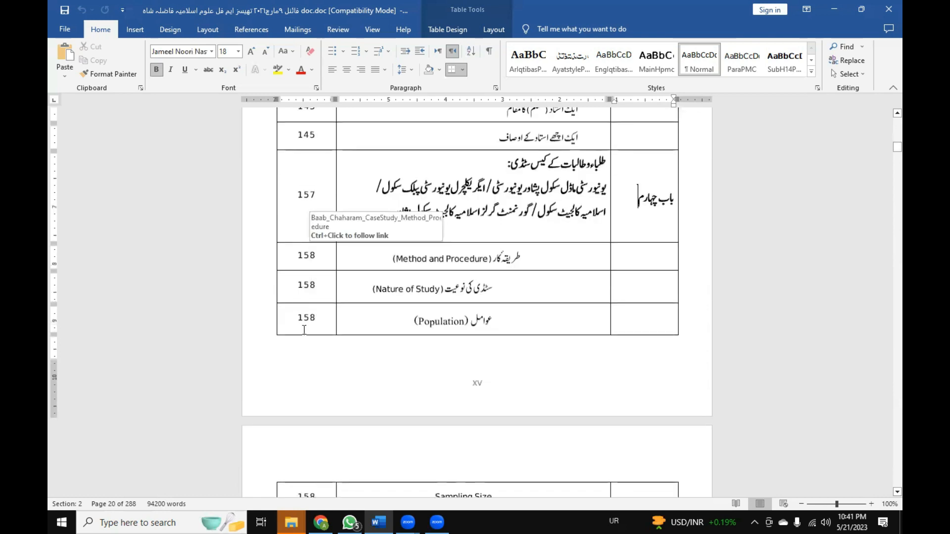
scroll(304, 331, "down", 1)
scroll(304, 333, "down", 4)
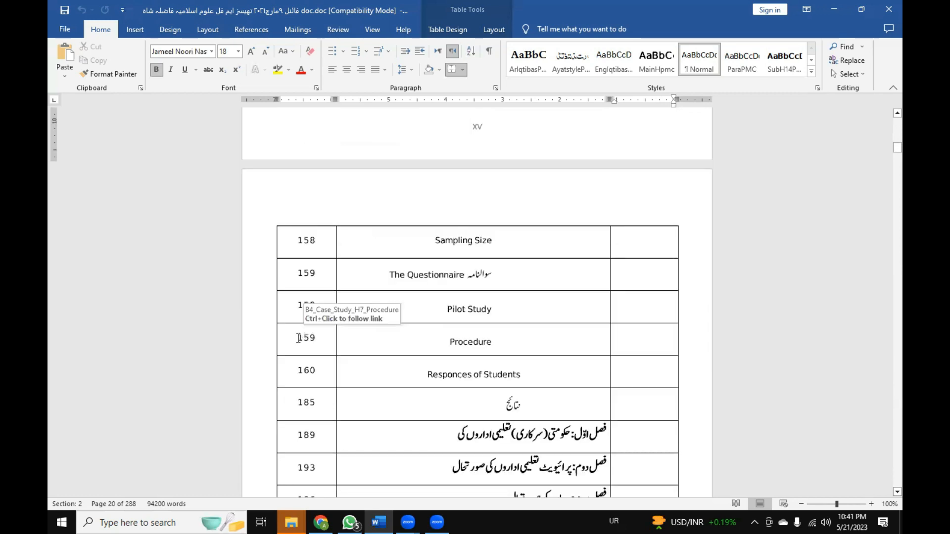
scroll(300, 336, "down", 8)
scroll(282, 356, "down", 18)
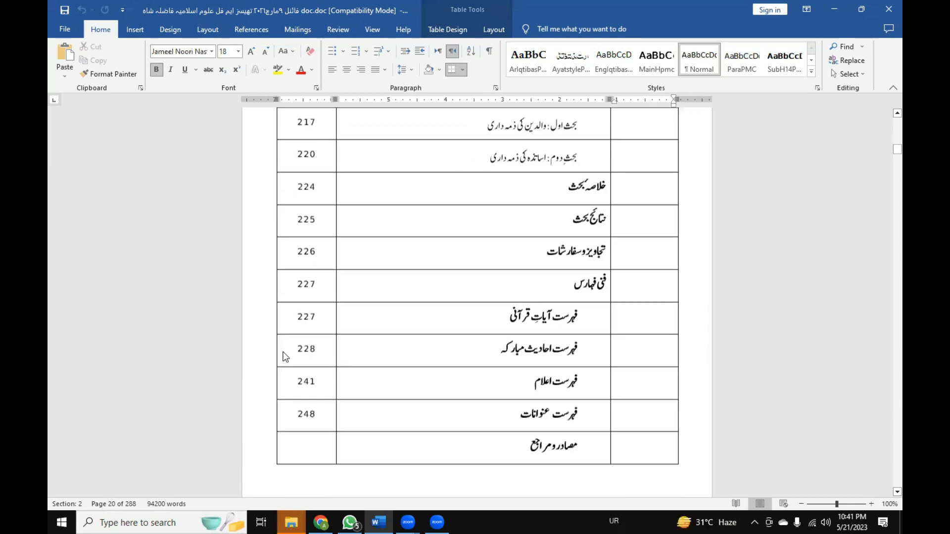
scroll(397, 374, "up", 3)
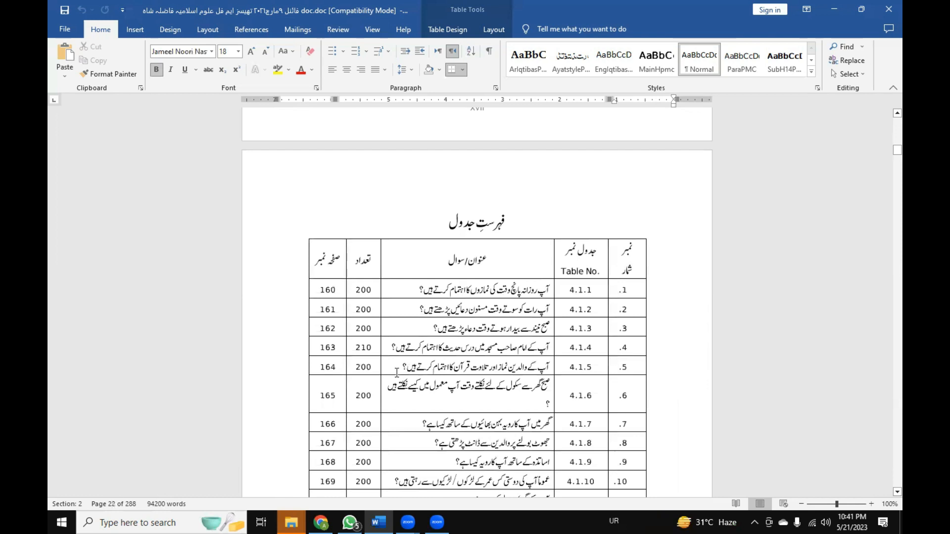
Examine the page numbering and note reference marks in the chapter one section, from its title page through page 5.
scroll(396, 375, "down", 11)
scroll(396, 372, "down", 15)
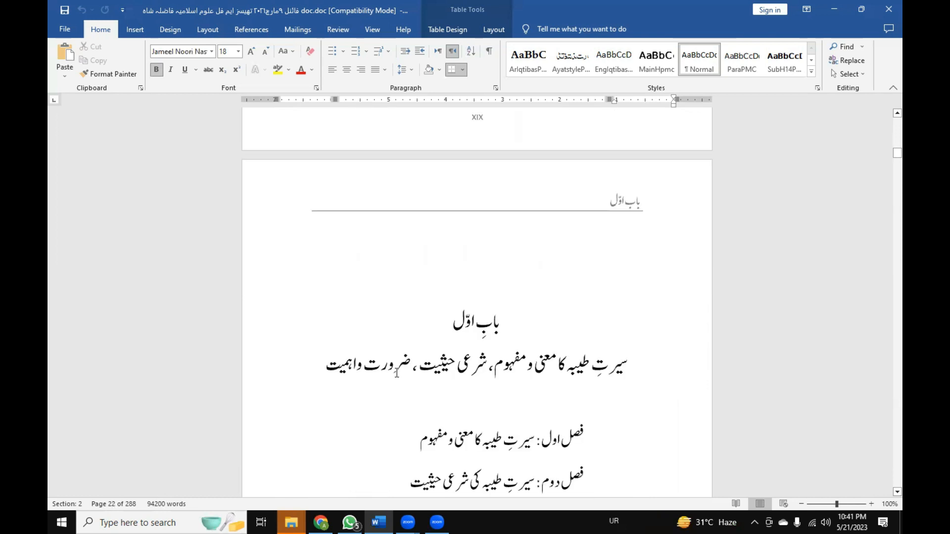
scroll(396, 372, "down", 3)
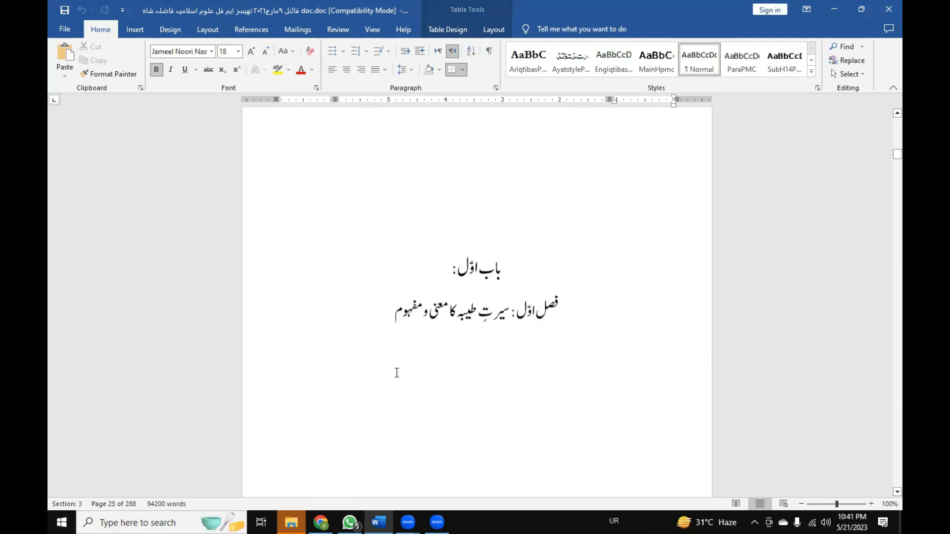
scroll(394, 372, "down", 10)
scroll(395, 373, "down", 7)
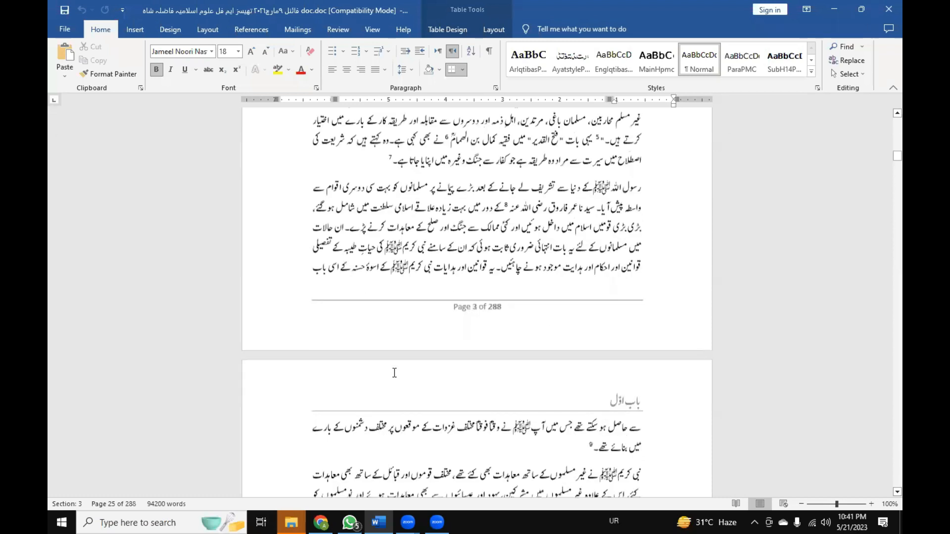
scroll(394, 372, "down", 7)
scroll(394, 373, "down", 7)
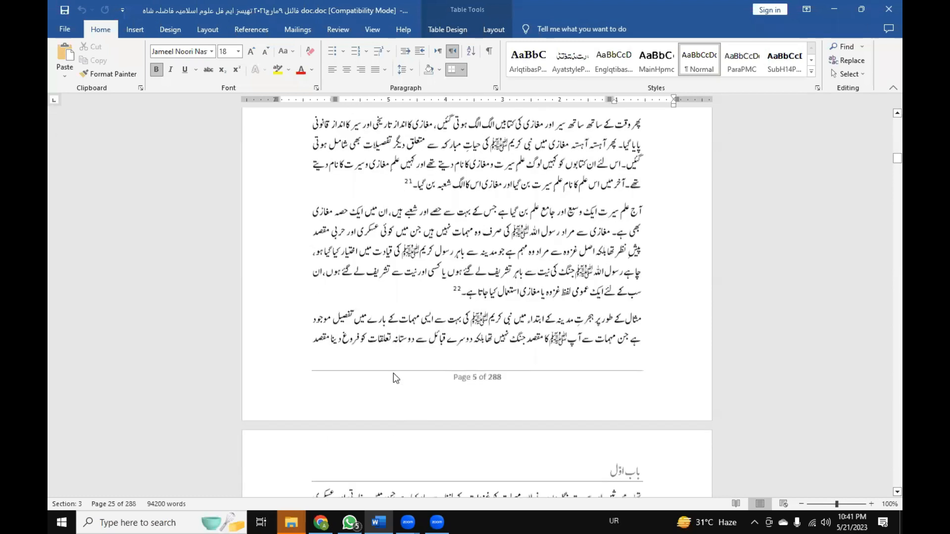
Examine the endnotes collected at the end of the chapter one section, on page 25.
key("Page_Down")
key("Page_Down")
key("Page_Down")
key("Page_Down")
key("Page_Down")
key("Page_Down")
key("Page_Down")
key("Page_Down")
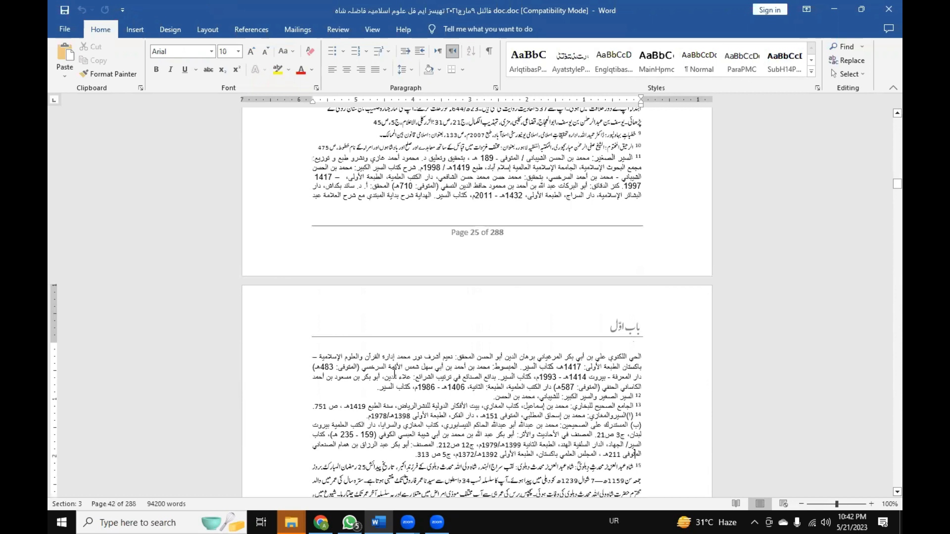
key("Page_Up")
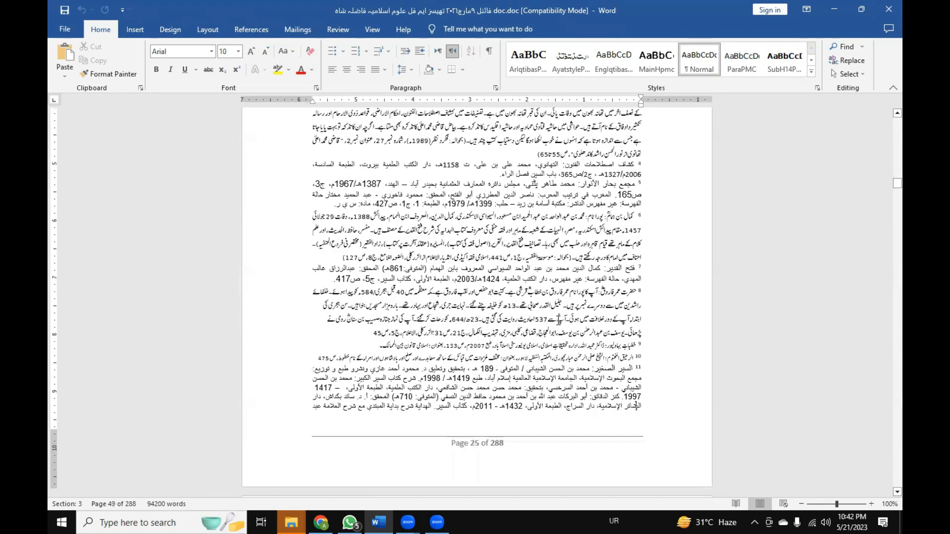
key("Page_Up")
key("Page_Down")
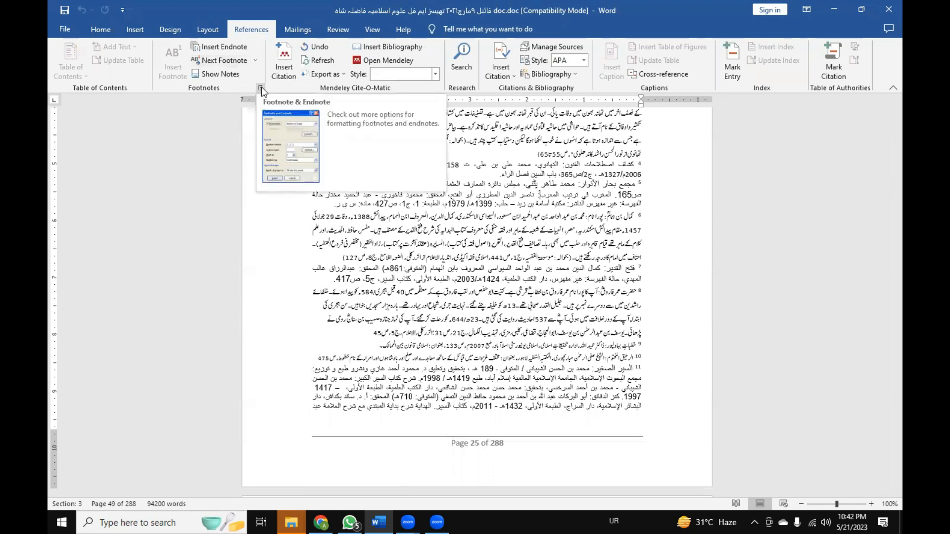
Open the Footnote and Endnote settings and check the apply-to choices, keeping This section.
left_click(261, 87)
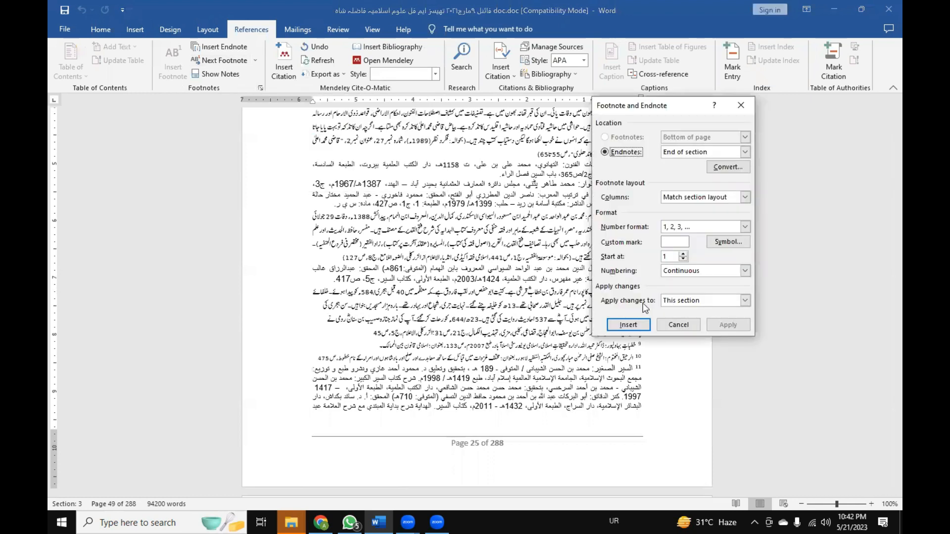
left_click(697, 302)
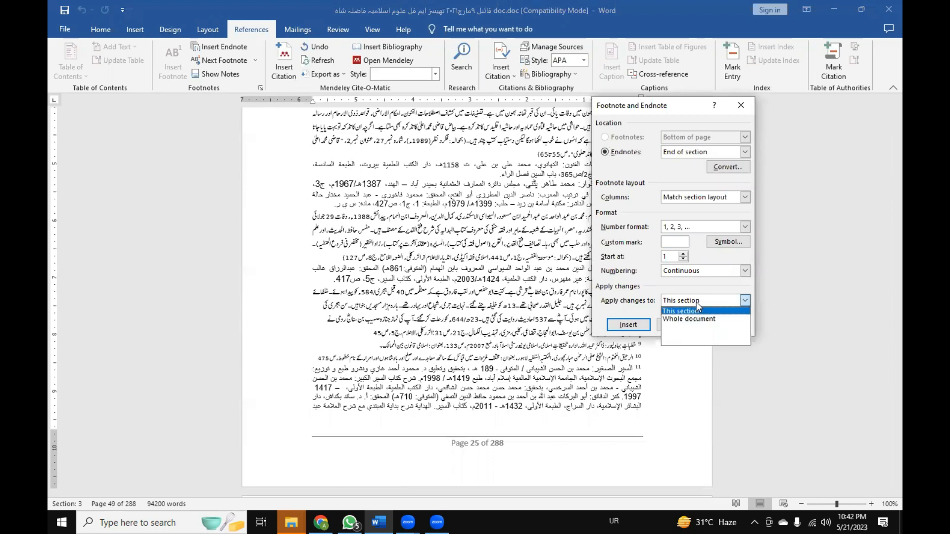
left_click(696, 302)
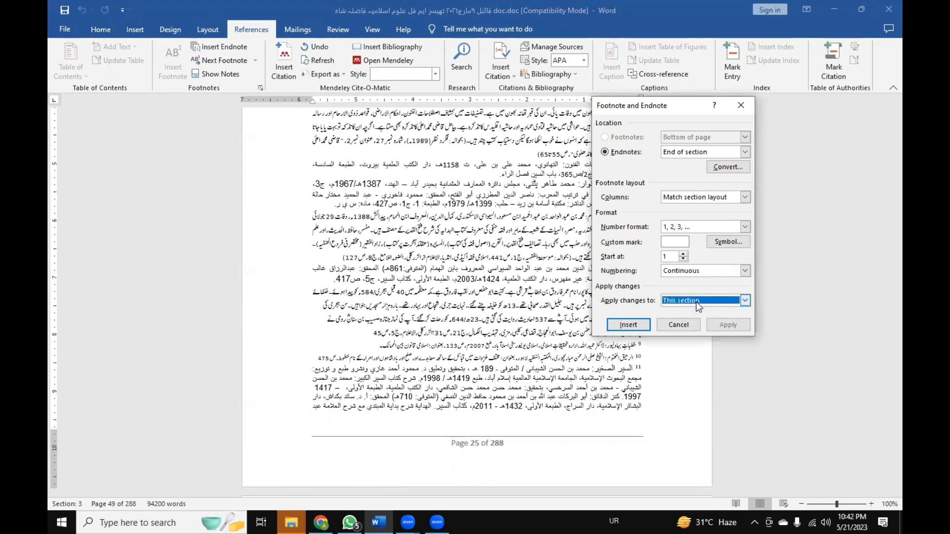
left_click(695, 304)
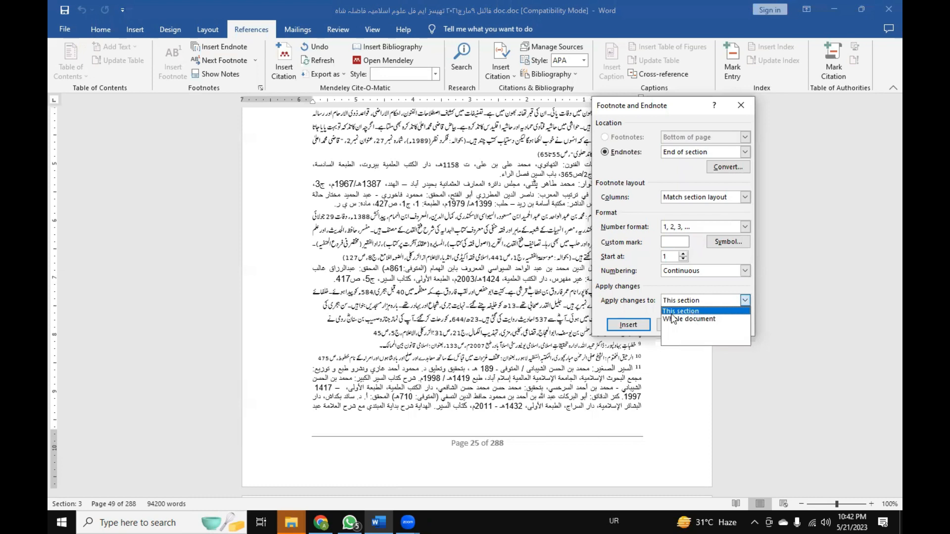
left_click(649, 304)
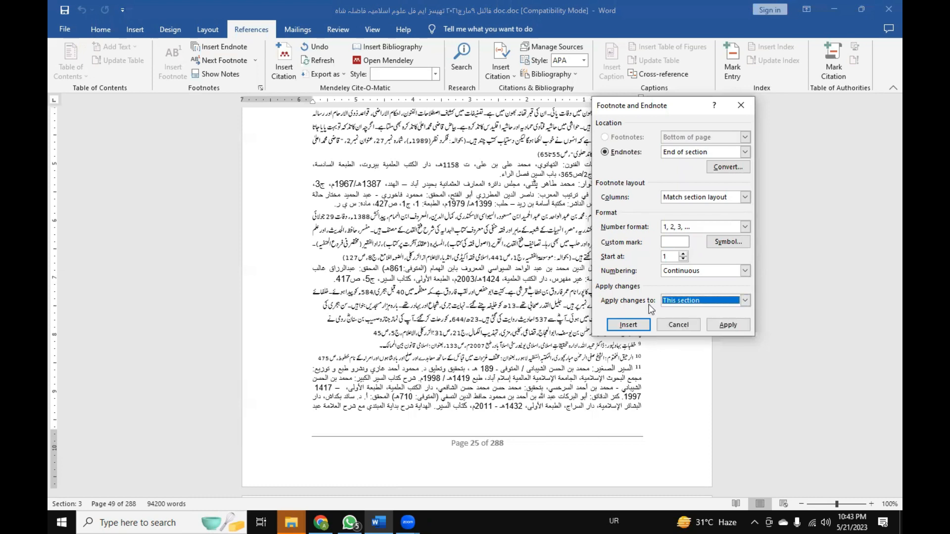
Compare the endnote numbering choices Continuous and Restart each section, keeping Continuous.
left_click(714, 271)
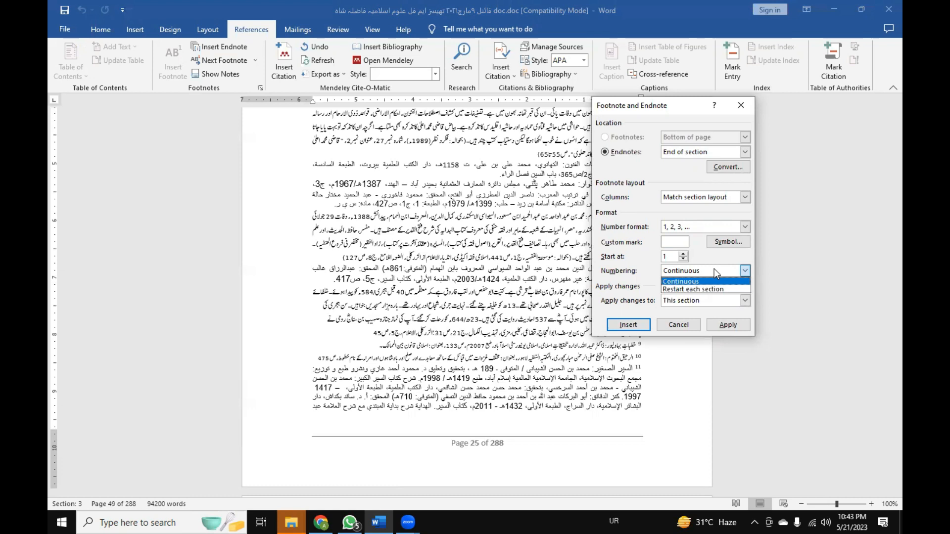
left_click(641, 287)
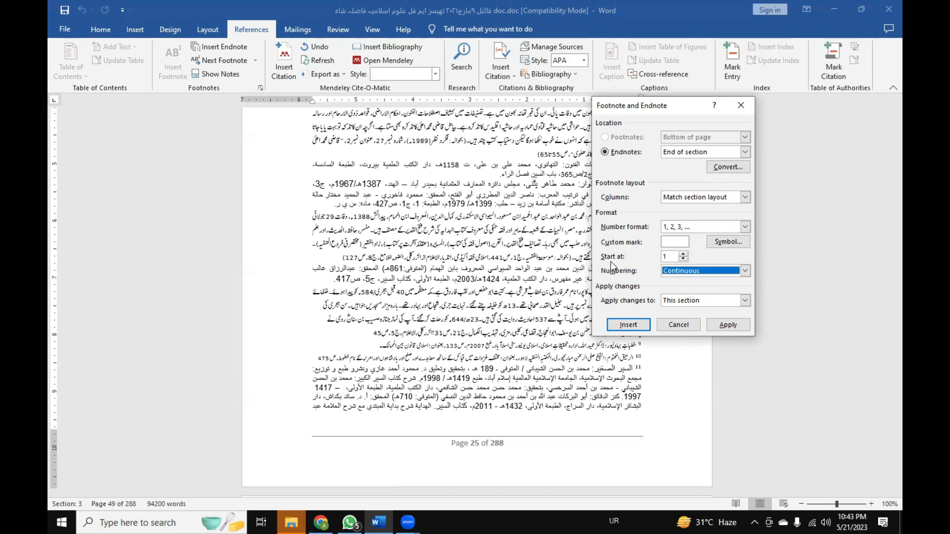
left_click(671, 270)
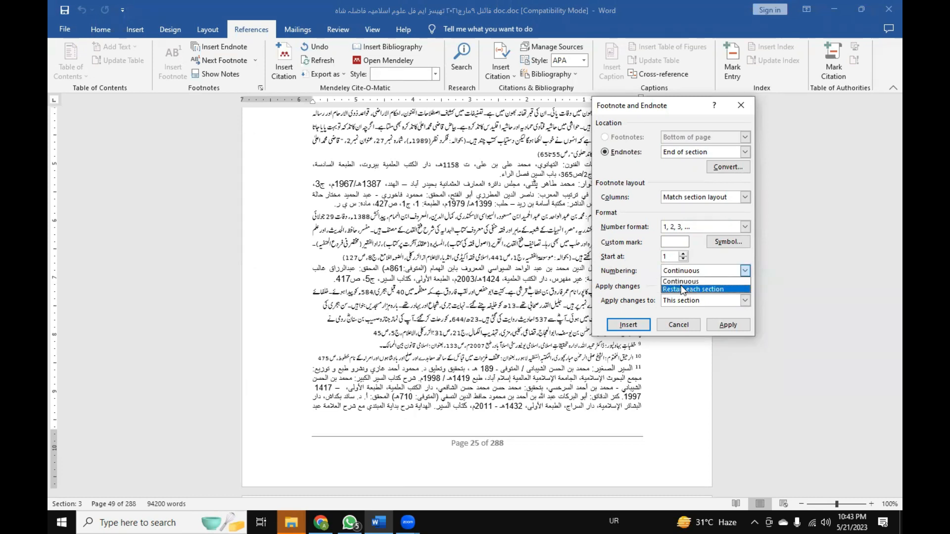
left_click(648, 288)
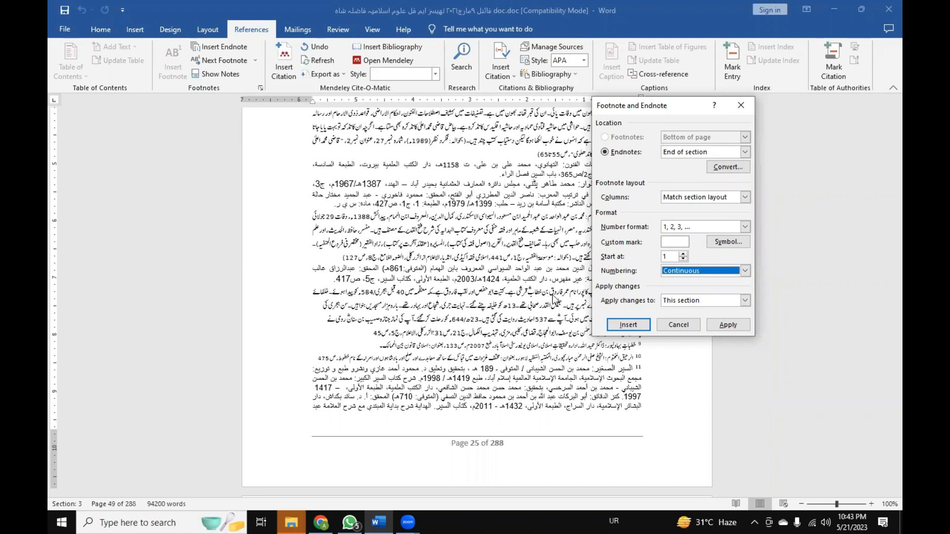
left_click(727, 272)
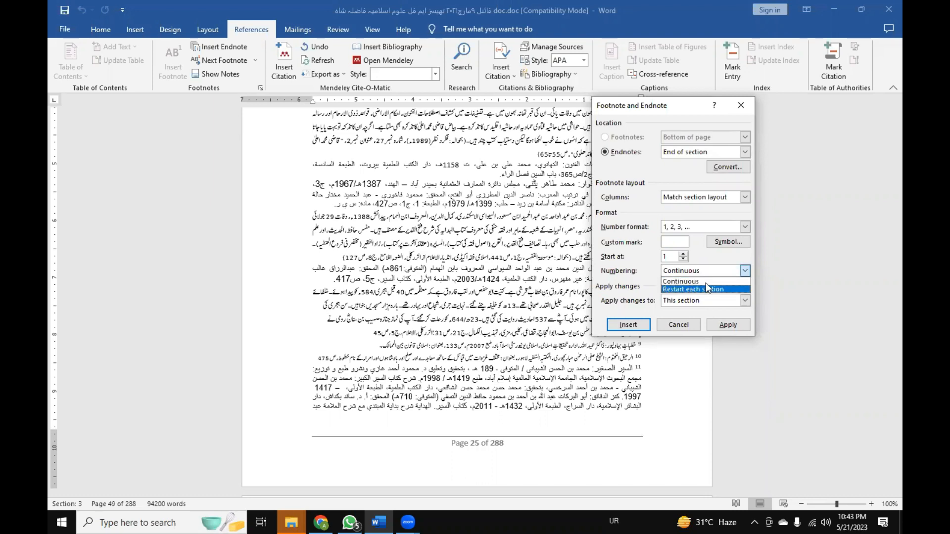
left_click(706, 282)
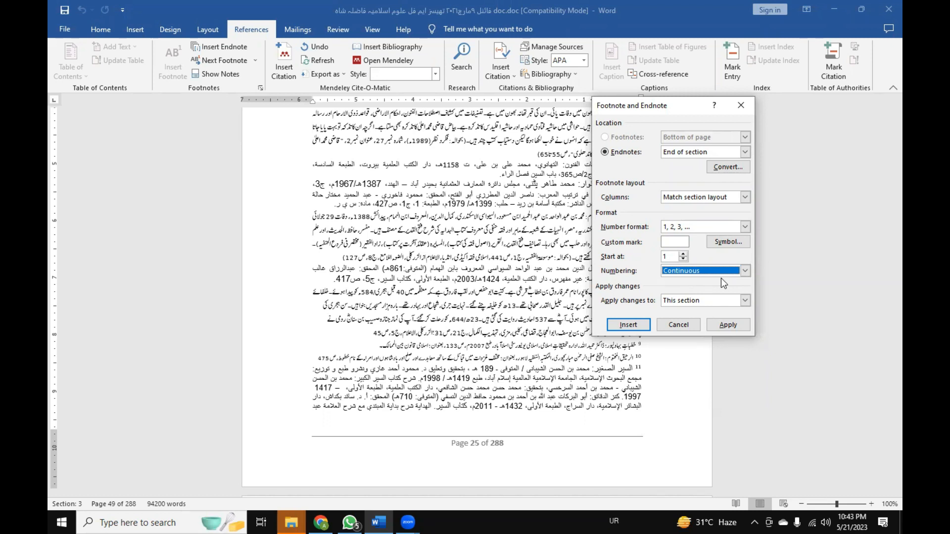
Check the available endnote number formats, keeping 1, 2, 3, and reposition the Footnote and Endnote dialog over the page.
left_click(730, 226)
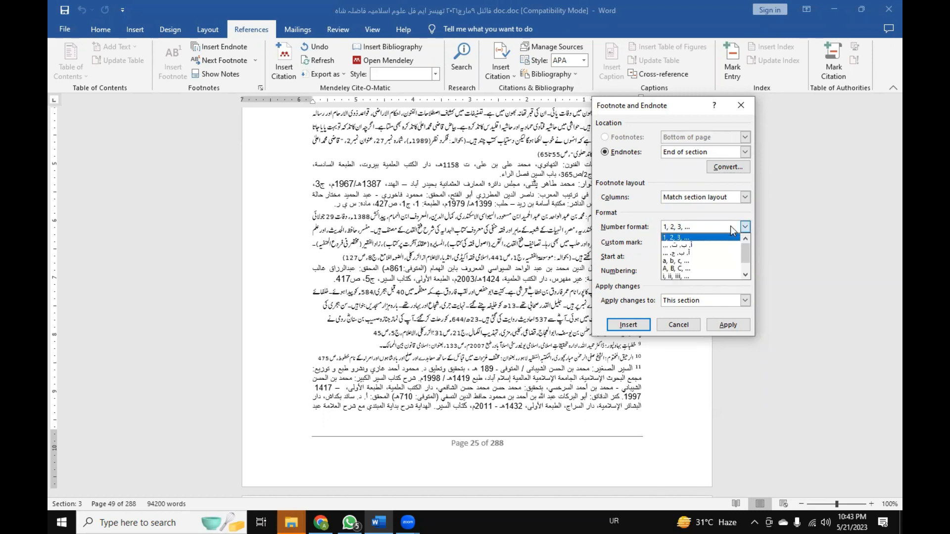
left_click(726, 232)
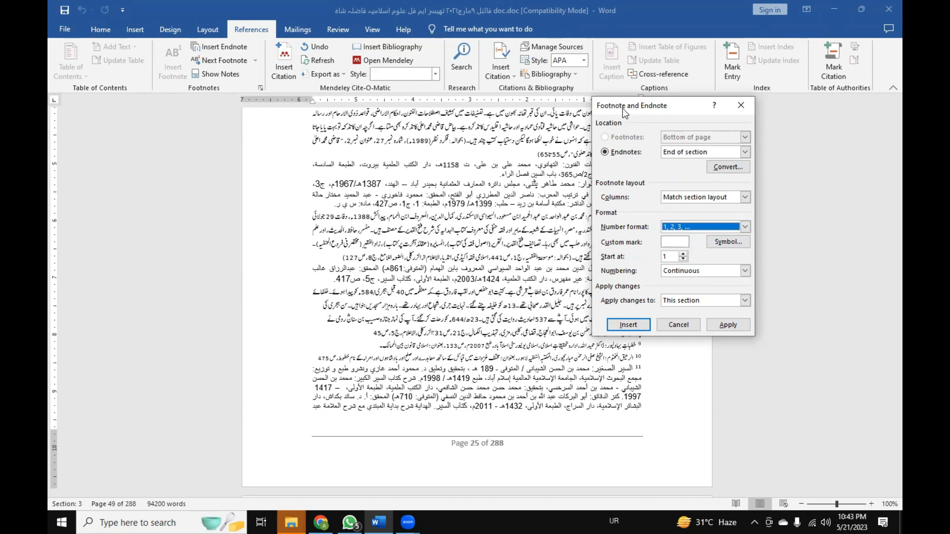
left_click_drag(629, 109, 518, 103)
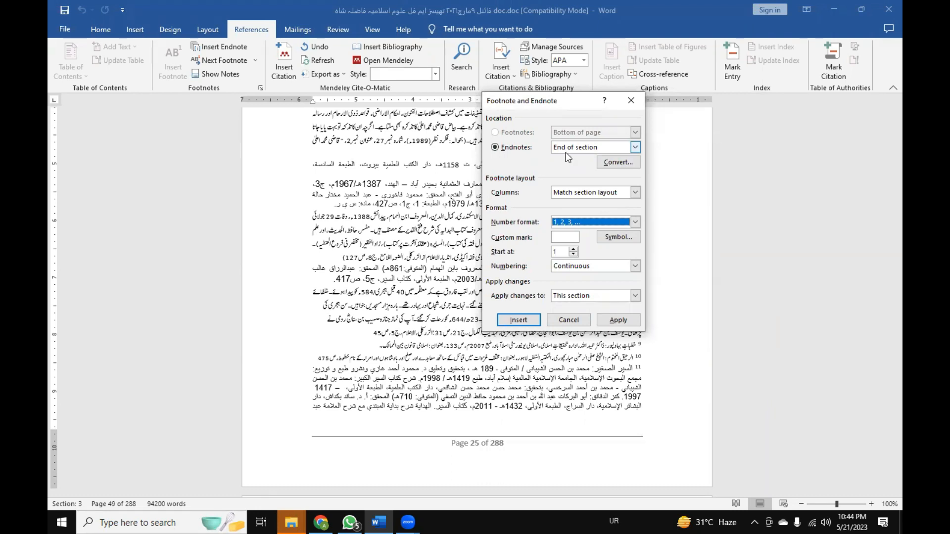
Check the endnote location choices, keeping End of section, and move the Footnote and Endnote dialog away from the notes.
left_click(637, 148)
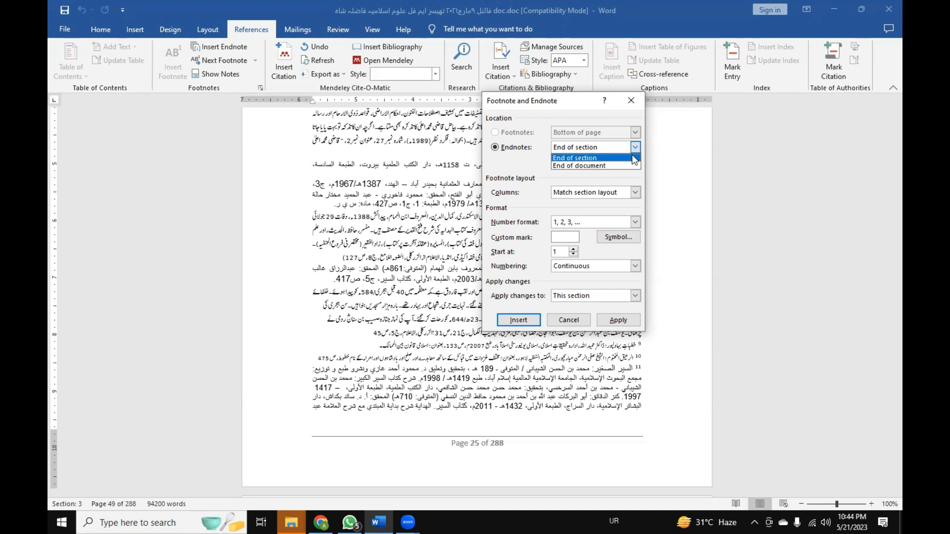
left_click(618, 158)
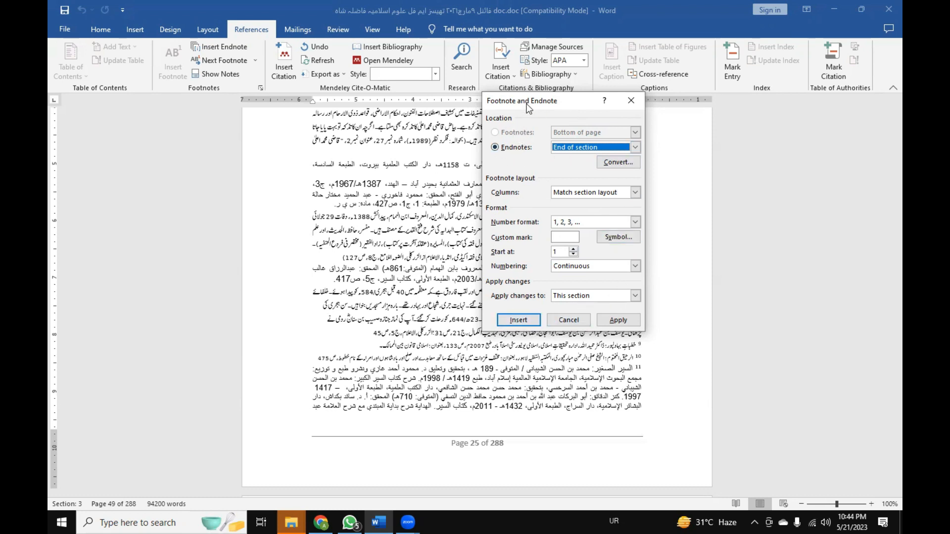
left_click_drag(528, 107, 223, 121)
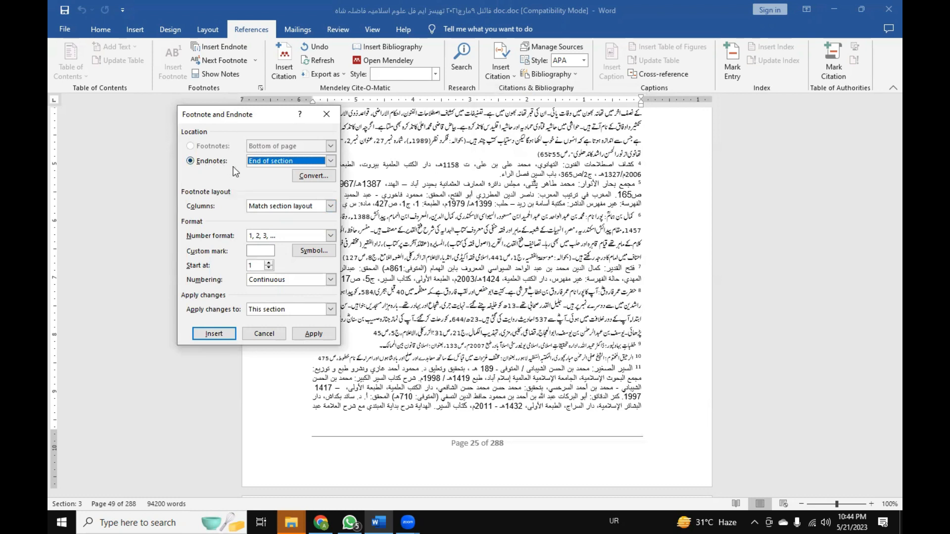
left_click_drag(258, 113, 201, 99)
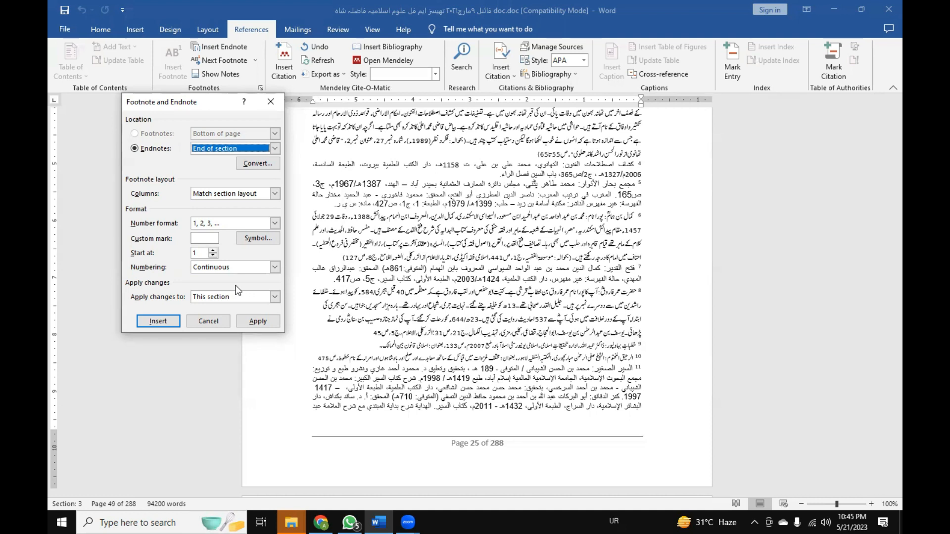
Check the footnote layout columns setting, keeping Match section layout, and close the Footnote and Endnote dialog without applying changes.
left_click(275, 193)
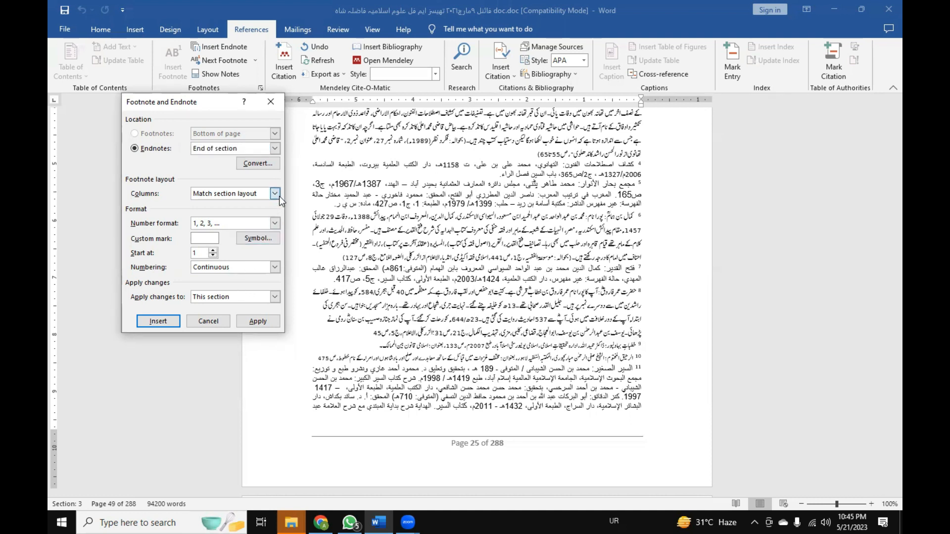
left_click(278, 195)
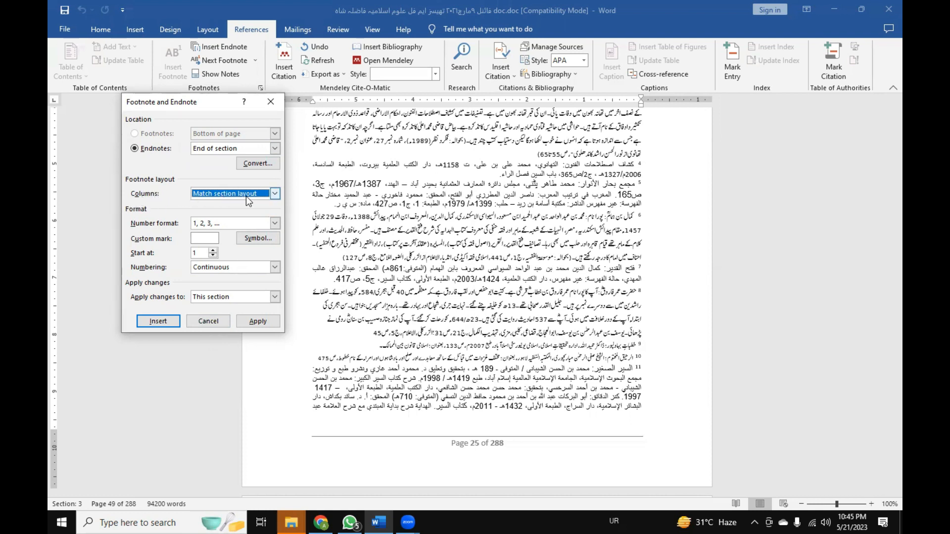
key("Escape")
Examine the notes heading above the chapter one endnotes and the closing chapter text on the preceding page 24.
scroll(416, 267, "up", 10)
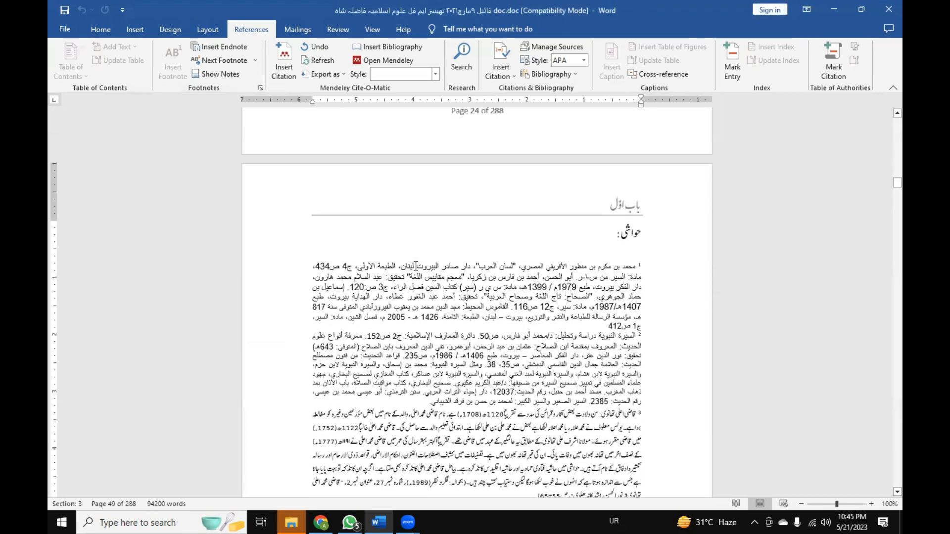
left_click(614, 252)
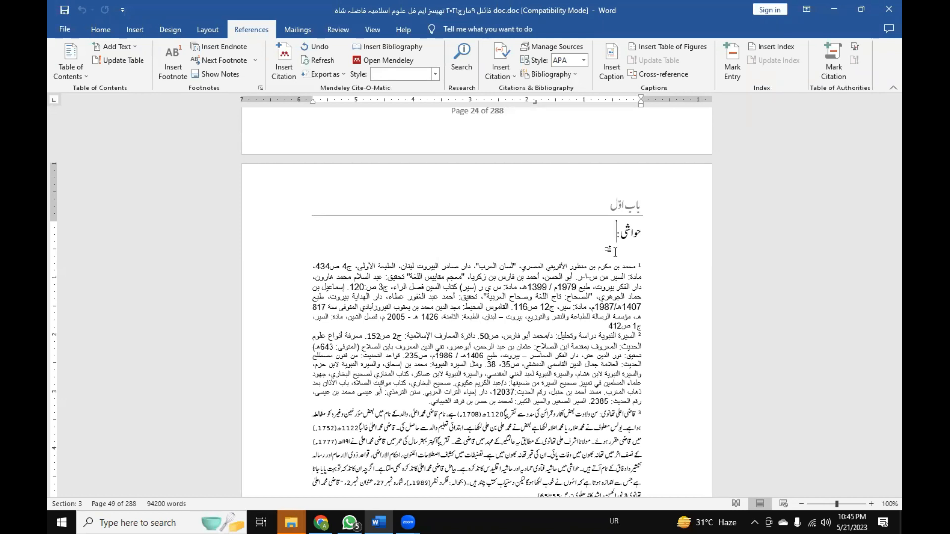
scroll(615, 252, "up", 10)
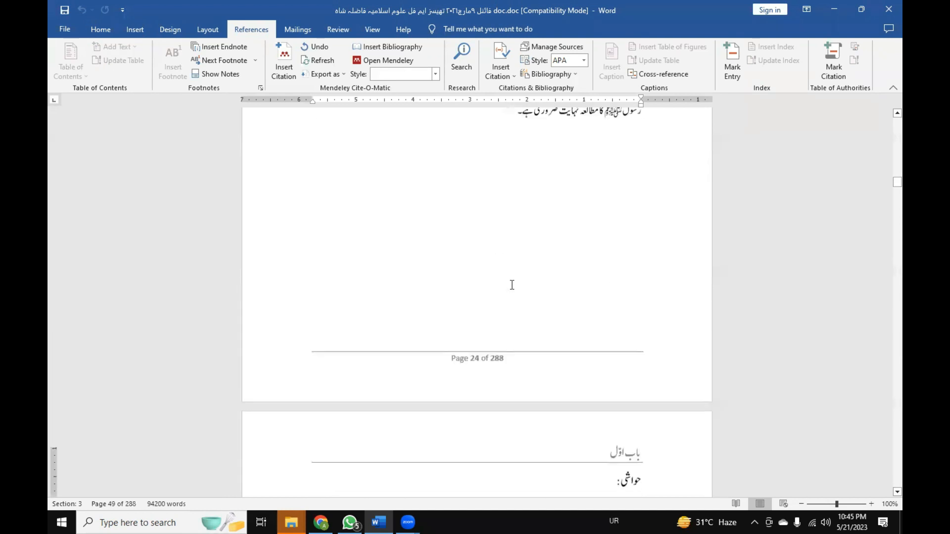
double_click(486, 287)
left_click(426, 271)
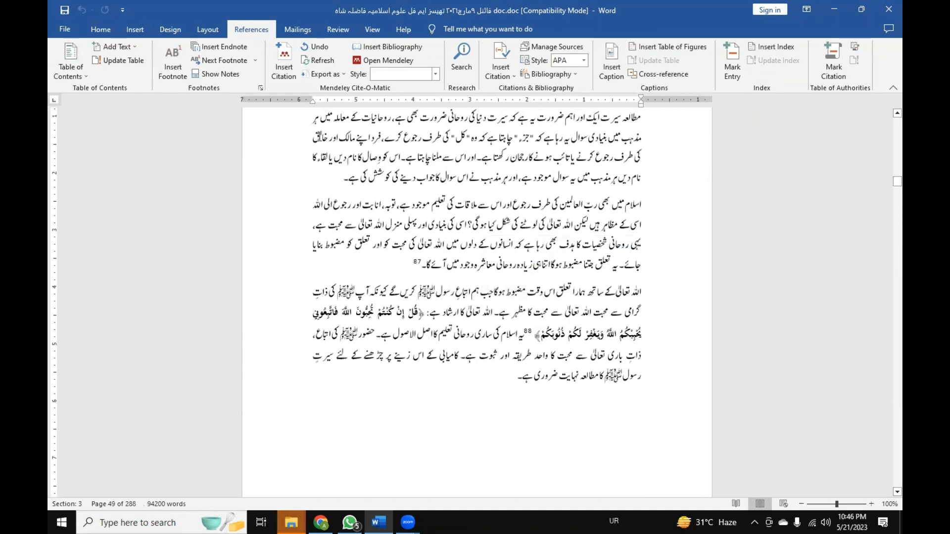
left_click(101, 30)
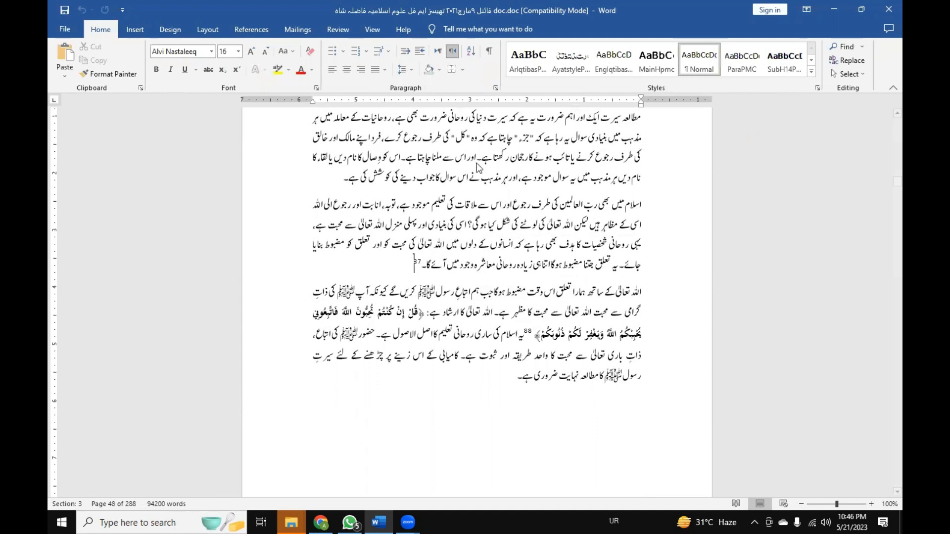
scroll(512, 224, "down", 2)
scroll(512, 223, "down", 4)
scroll(512, 224, "up", 2)
scroll(512, 224, "down", 10)
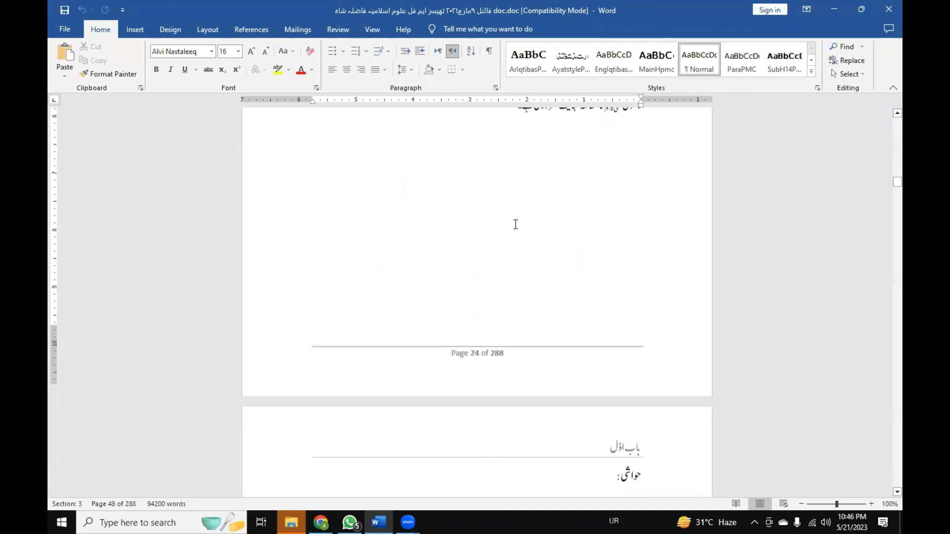
scroll(515, 224, "down", 10)
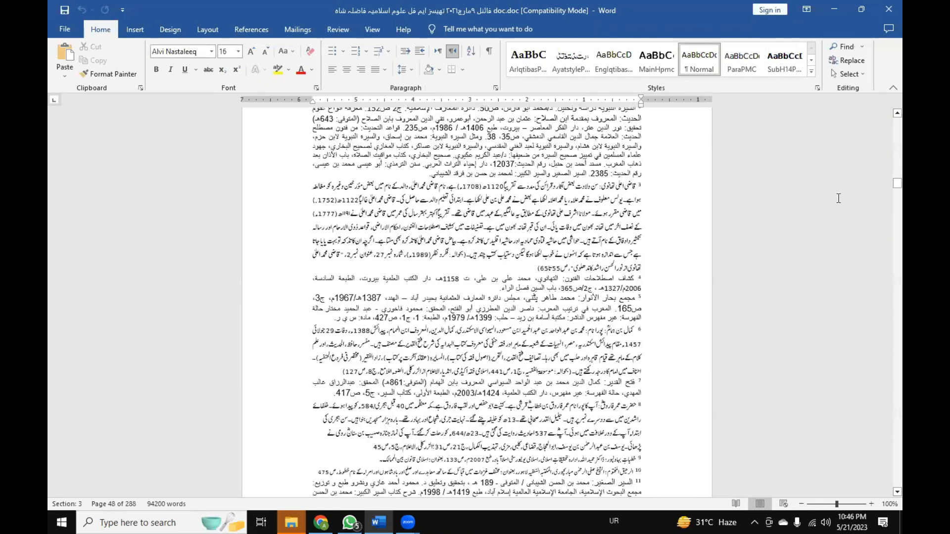
Go to the last bibliography page and point out the Arabic and Urdu dictionary entries, ending at the Oxford Dictionary of English entry.
left_click_drag(897, 186, 886, 306)
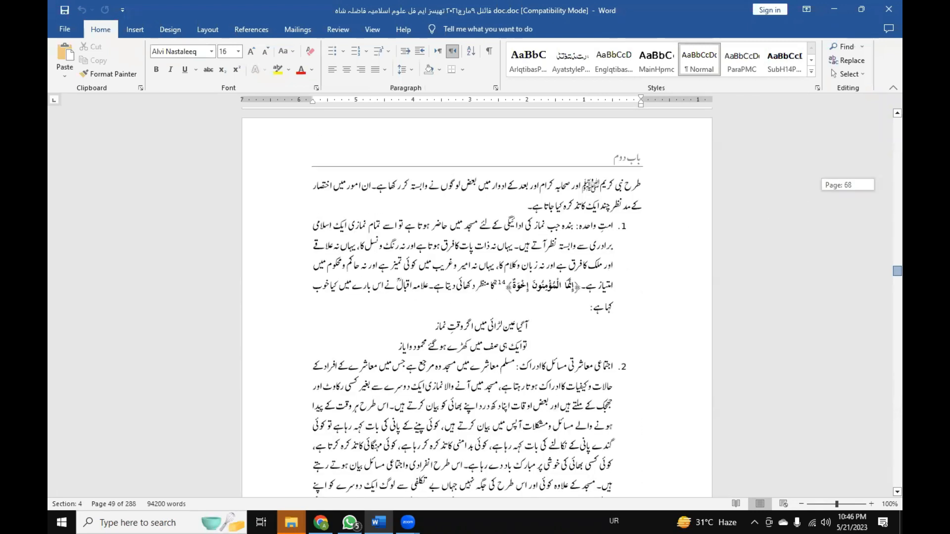
left_click_drag(897, 271, 893, 482)
scroll(582, 305, "up", 6)
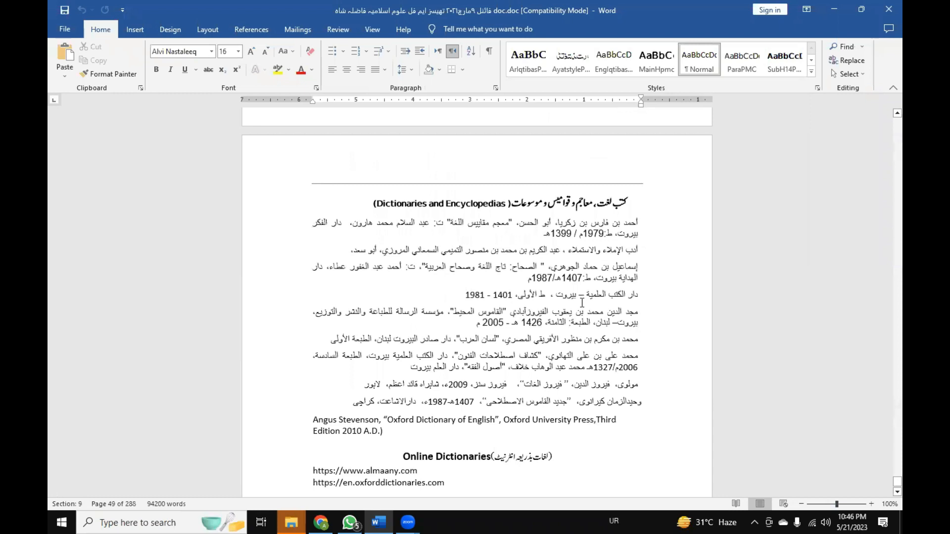
scroll(582, 303, "up", 2)
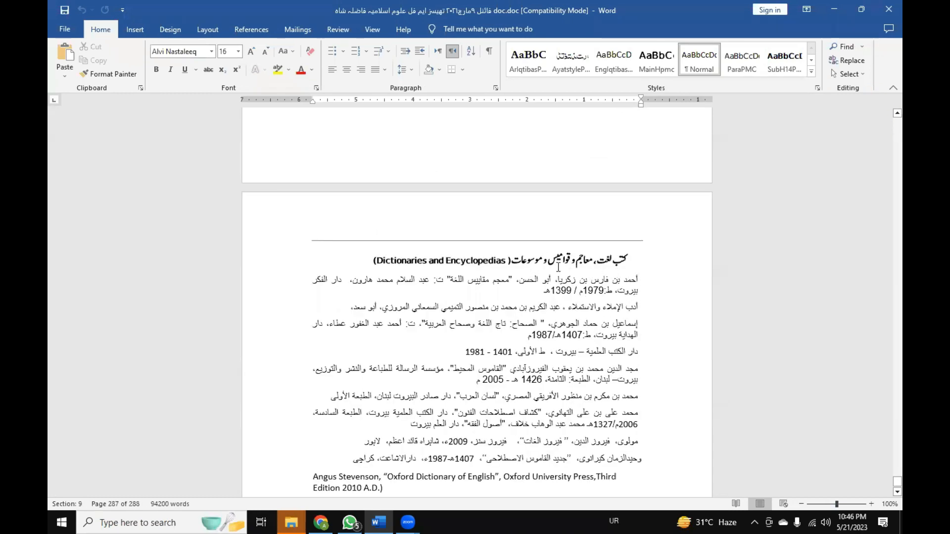
scroll(558, 267, "down", 4)
left_click_drag(346, 345, 665, 163)
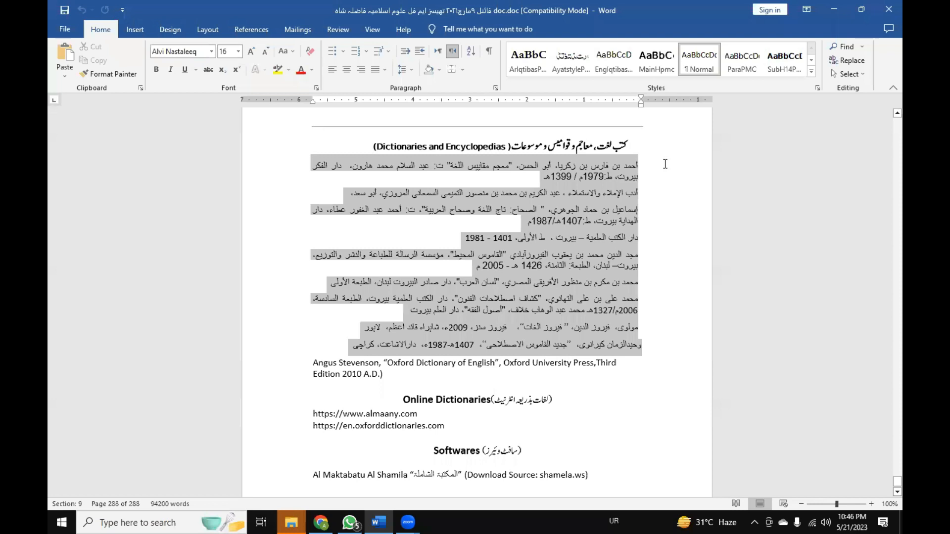
left_click_drag(665, 163, 662, 169)
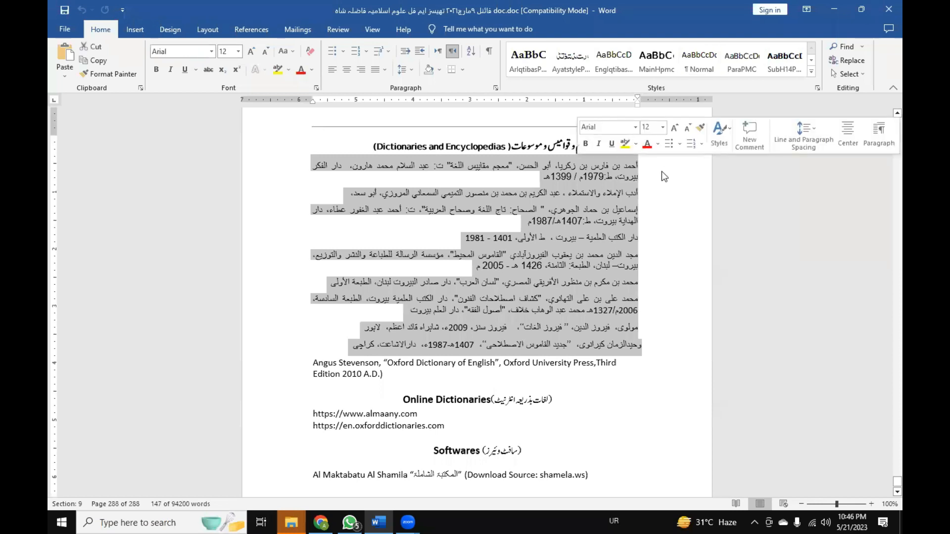
scroll(497, 340, "down", 2)
scroll(496, 341, "down", 1)
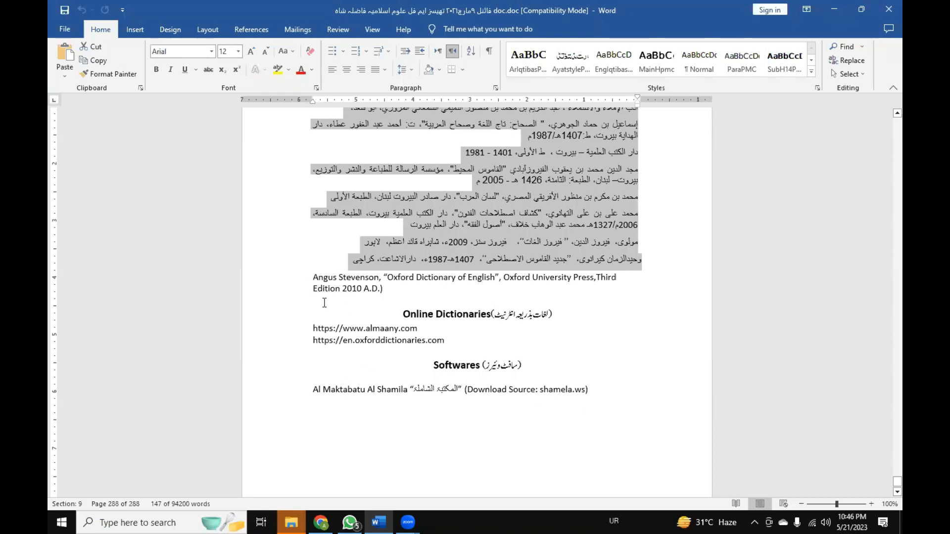
left_click(484, 278)
left_click(389, 286)
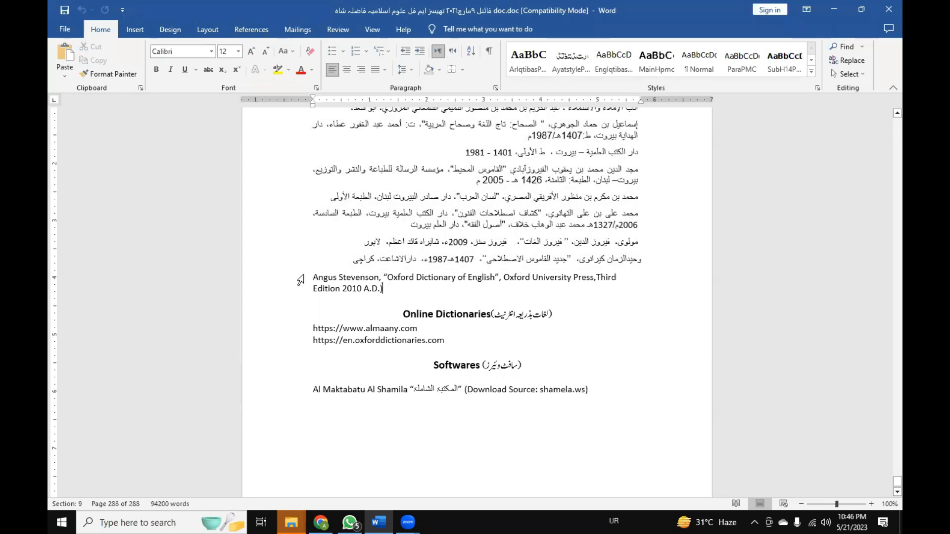
left_click(312, 330)
key("alt+shift+Down")
key("alt+shift+Up")
key("alt+shift+Down")
key("alt+shift+Up")
key("alt+shift+Down")
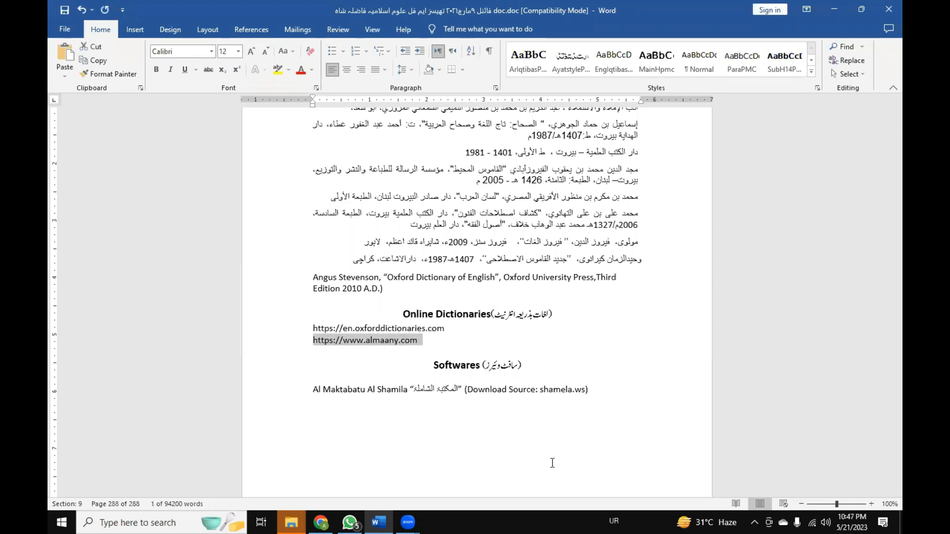
Swap the two Online Dictionaries links repeatedly, finishing with the almaany.com line below the en.oxforddictionaries.com line.
left_click(372, 340)
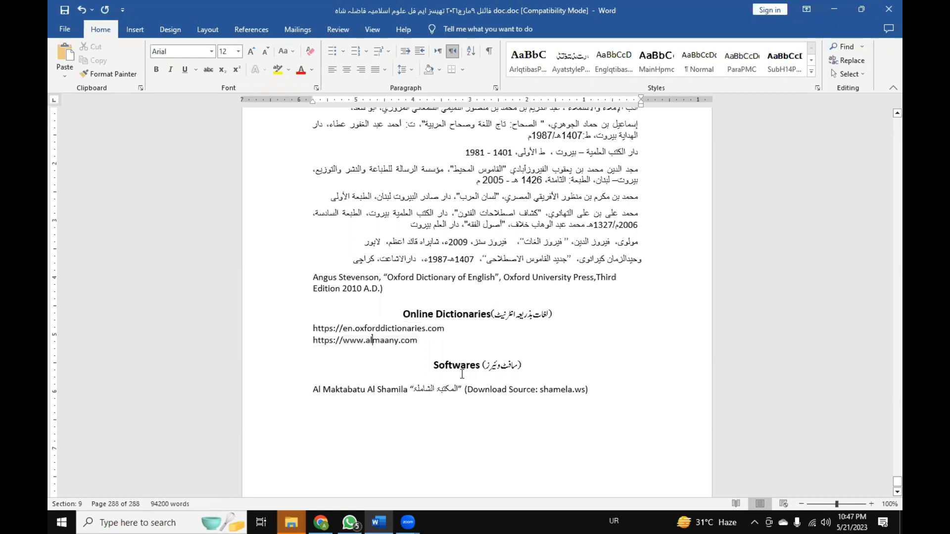
key("ctrl+shift")
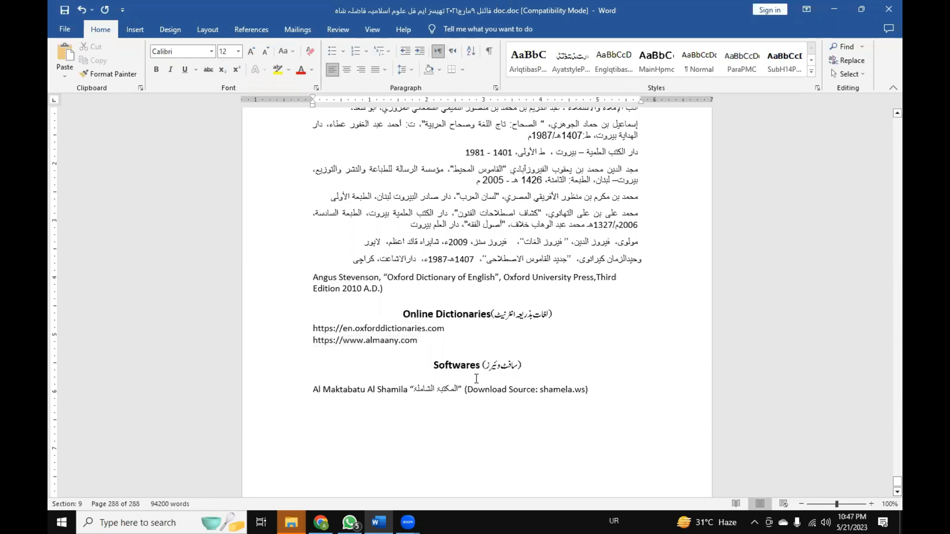
key("alt+shift+Up")
key("alt+shift+Down")
key("alt+shift+Up")
key("alt+shift+Down")
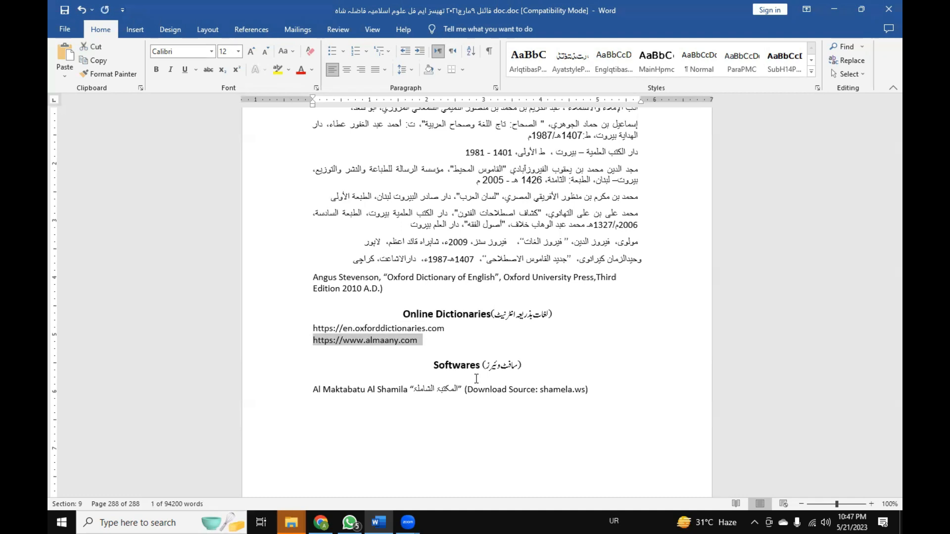
key("alt+shift+Up")
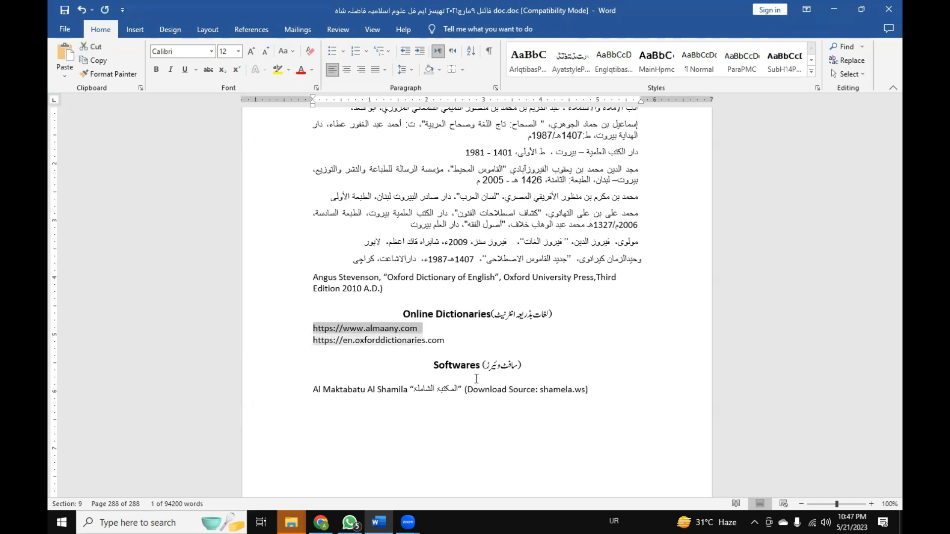
key("alt+shift+Down")
key("alt+shift+Up")
key("alt+shift+Down")
key("alt+shift+Up")
key("alt+shift+Down")
key("alt+shift+Up")
key("alt+shift+Down")
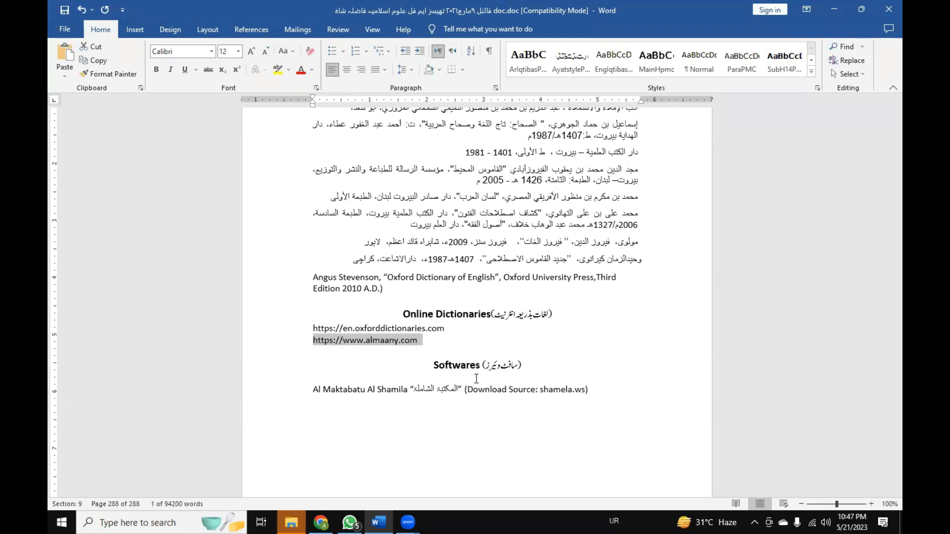
Move the almaany.com line up above the Oxford Dictionary of English entry and return it below the en.oxforddictionaries.com line.
key("alt+shift+Up")
key("alt+shift+Up")
key("alt+shift+Up")
key("alt+shift+Up")
key("alt+shift+Up")
key("alt+shift+Down")
key("alt+shift+Down")
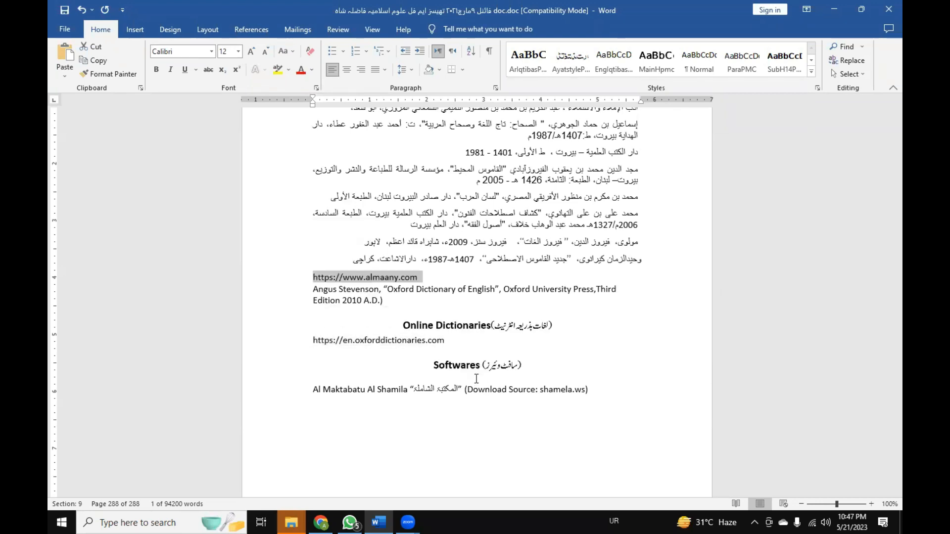
key("alt+shift+Down")
key("alt+shift+Down")
key("alt+shift+Down")
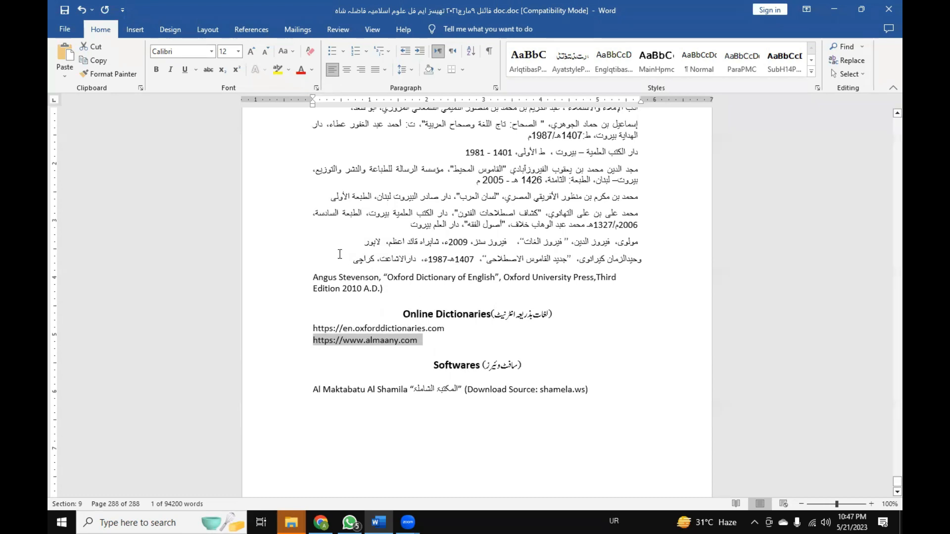
Highlight the entries from the Oxford Dictionary of English through the Al Maktabatu Al Shamila line, and clear the selection.
left_click_drag(340, 256, 394, 244)
left_click(309, 294)
left_click_drag(313, 276, 597, 389)
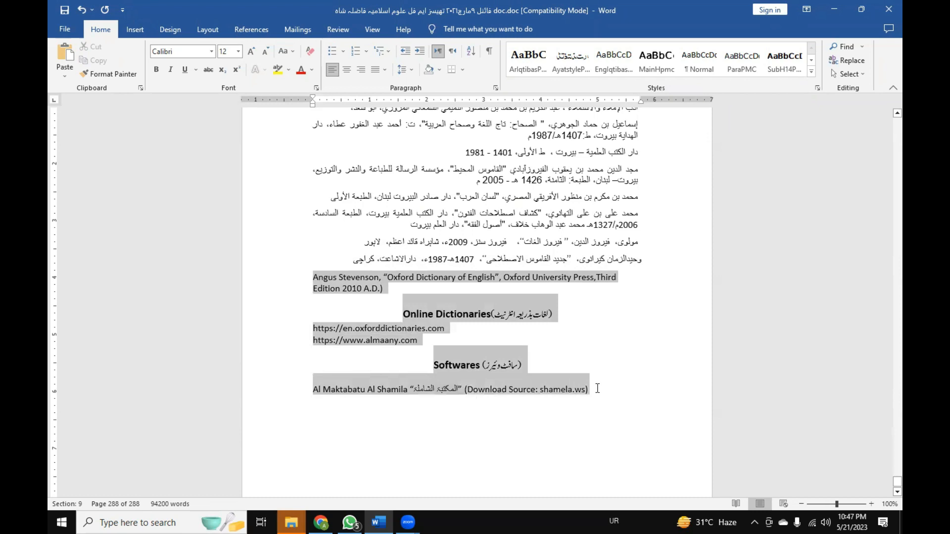
left_click(420, 342)
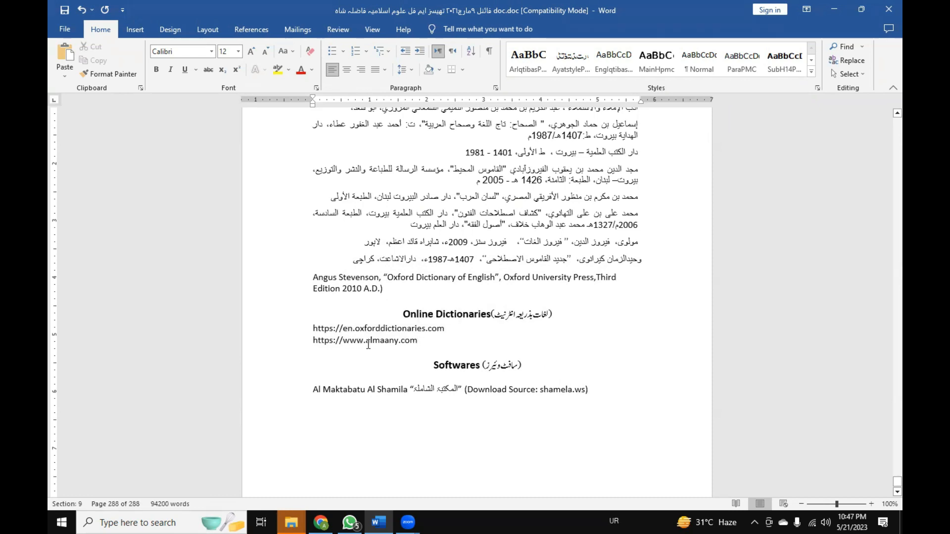
Move the almaany.com line above the en.oxforddictionaries.com line and select everything from it through the Al Maktabatu Al Shamila entry.
left_click_drag(312, 342, 366, 343)
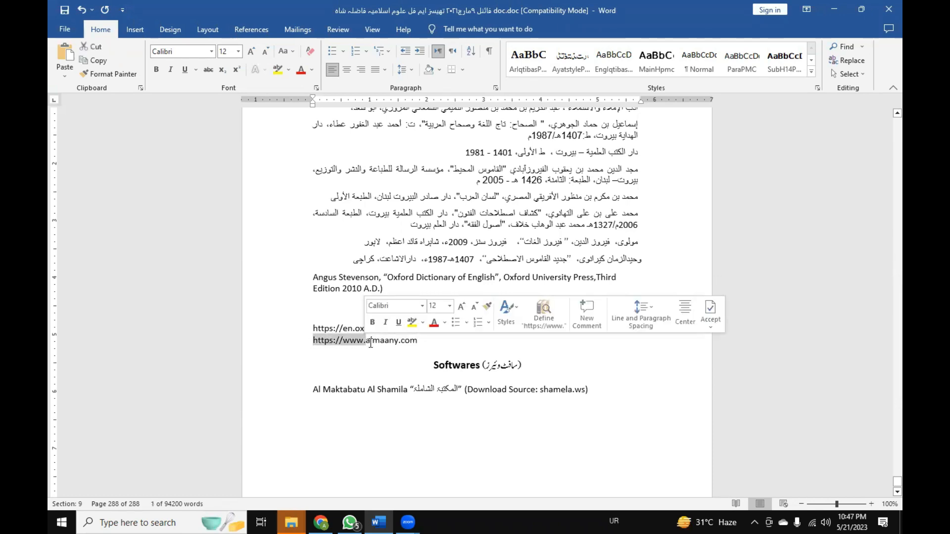
left_click(396, 343)
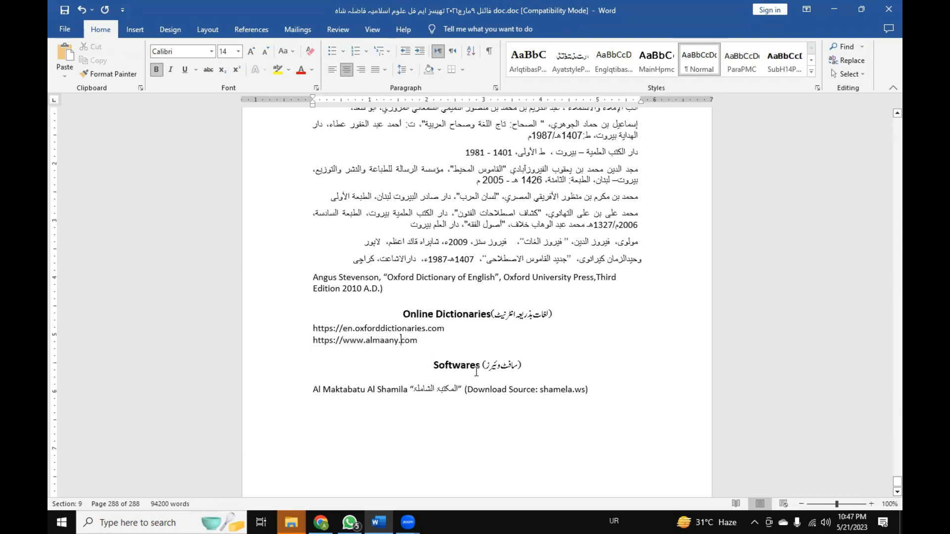
key("alt+shift+Up")
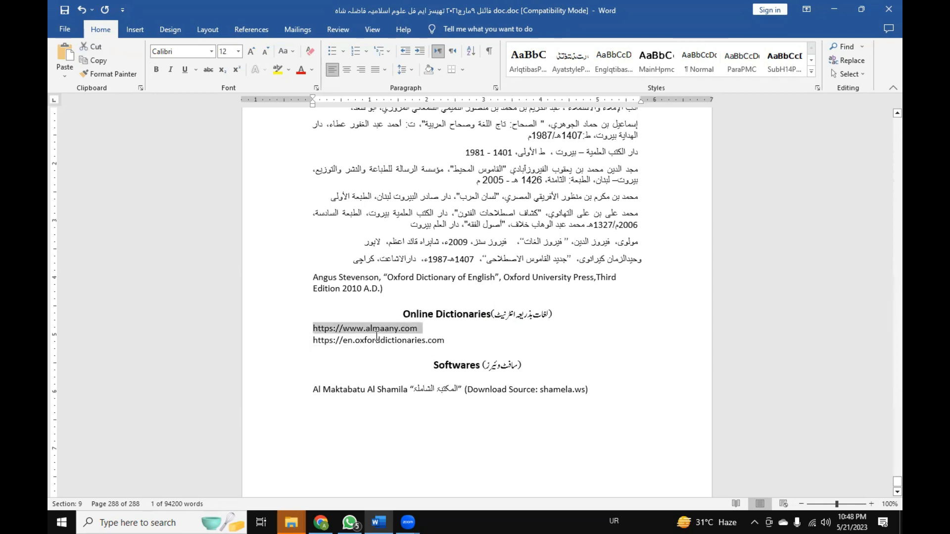
left_click(365, 330)
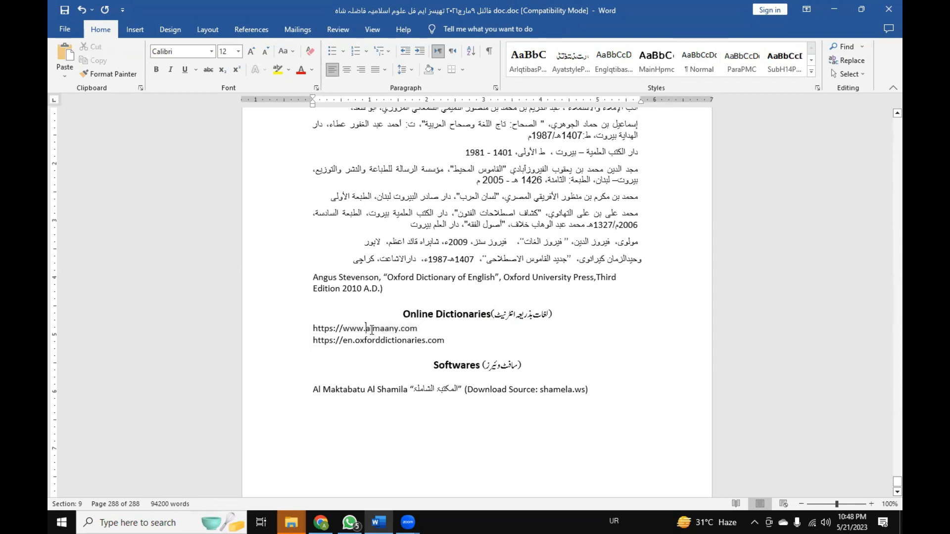
left_click_drag(300, 328, 295, 388)
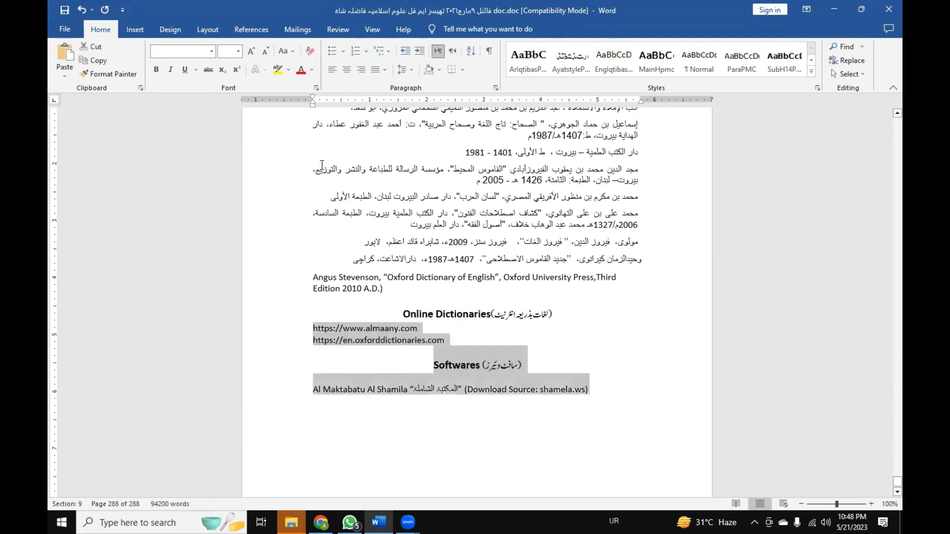
Move the en.oxforddictionaries.com line above the almaany.com line, return it below, and clear the selection.
left_click(402, 342)
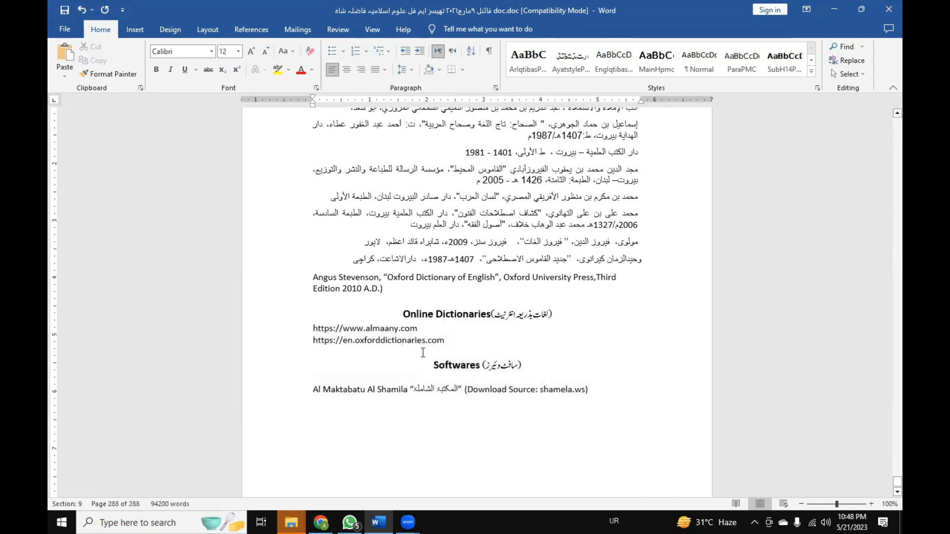
key("alt+shift+Up")
key("alt+shift+Down")
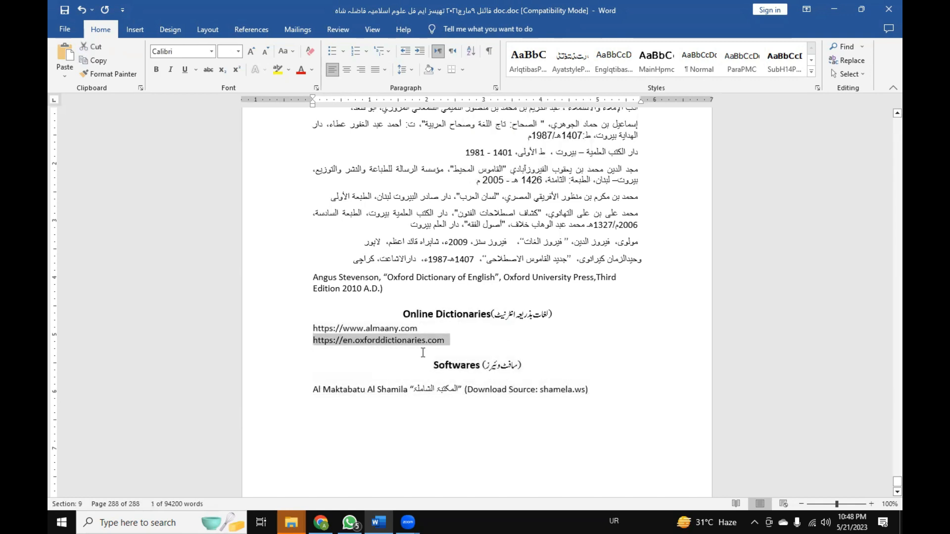
left_click(423, 355)
Sort the Arabic entries under Dictionaries and Encyclopedias by paragraphs as ascending text with no header row, and clear the selection.
left_click(352, 263)
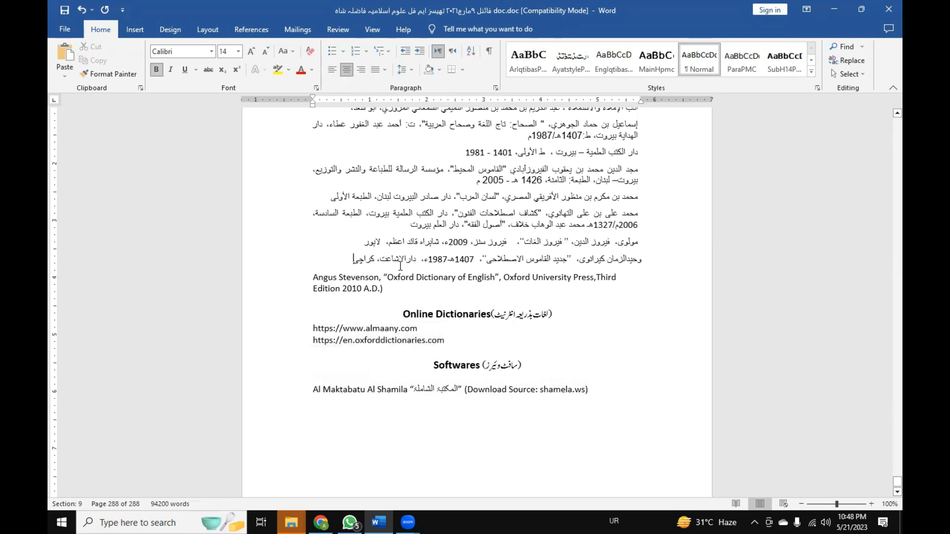
scroll(514, 279, "up", 1)
scroll(514, 279, "up", 5)
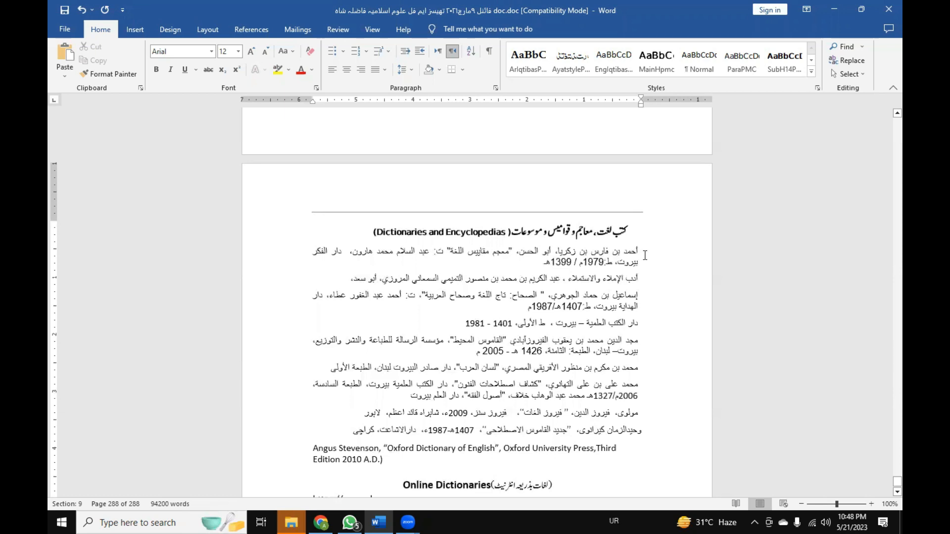
left_click(646, 255, "shift")
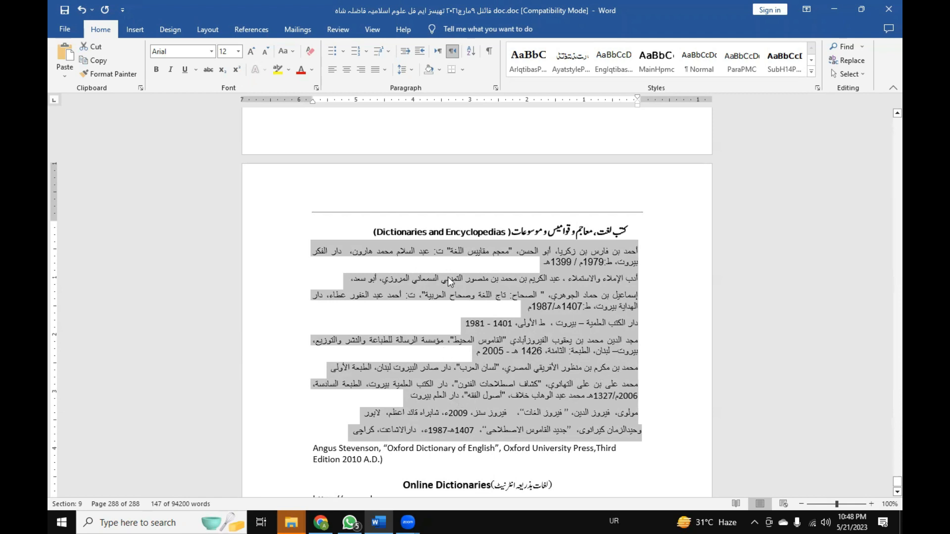
left_click(469, 55)
left_click_drag(492, 164, 247, 109)
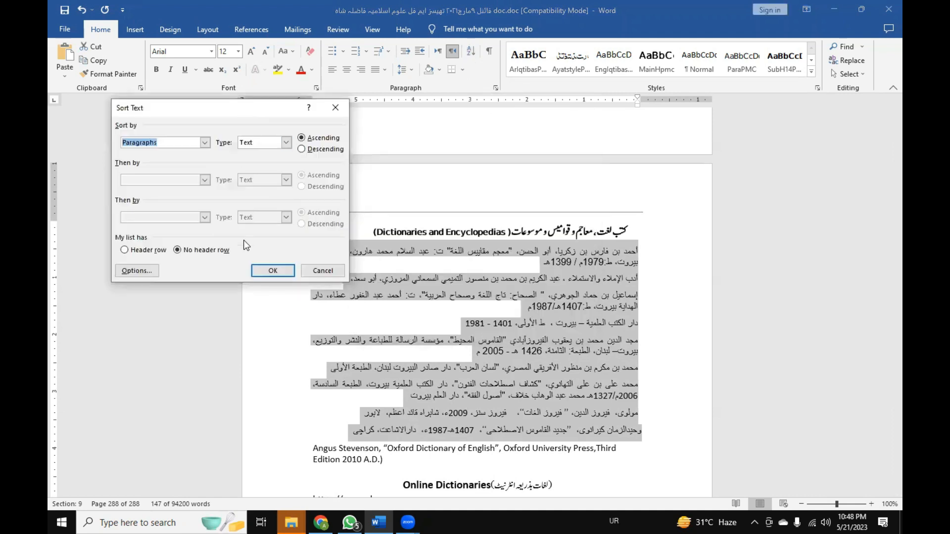
left_click(258, 270)
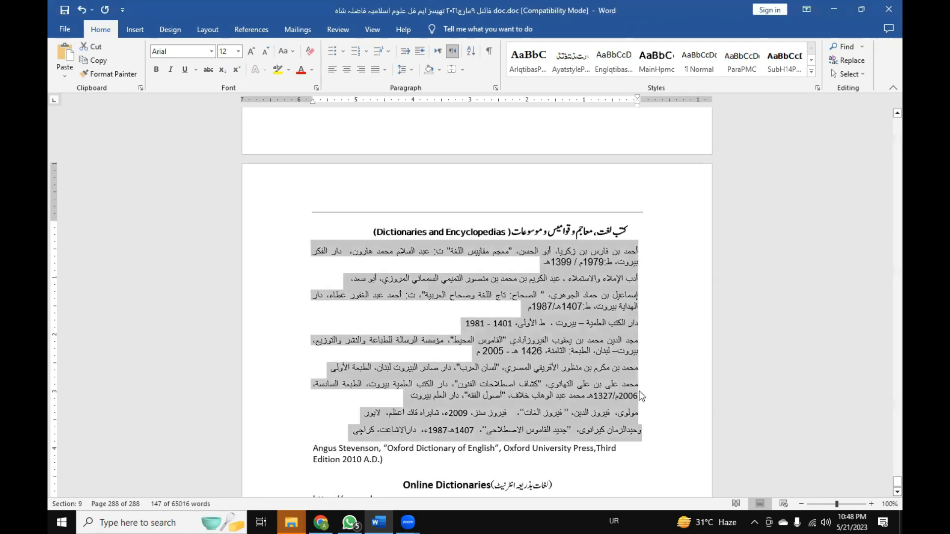
left_click(646, 275)
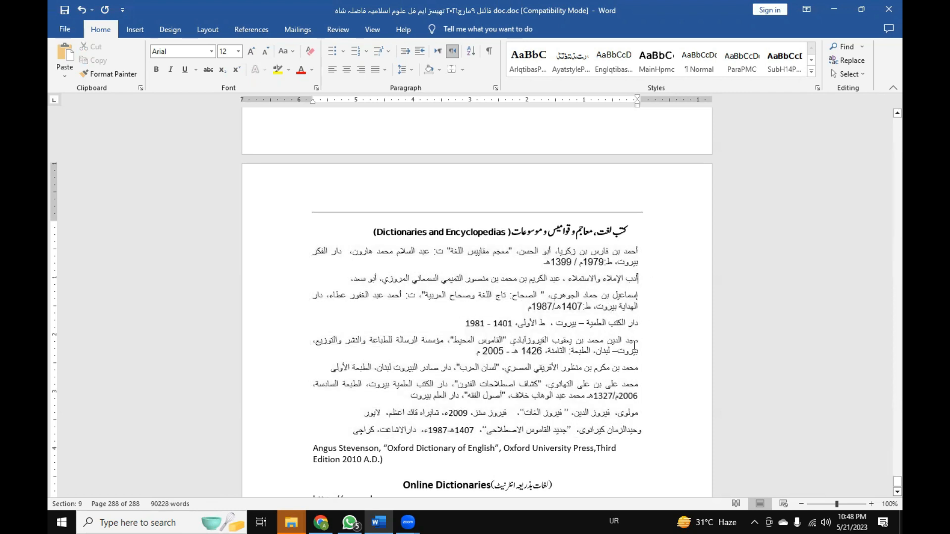
left_click_drag(619, 446, 659, 252)
scroll(644, 332, "up", 15)
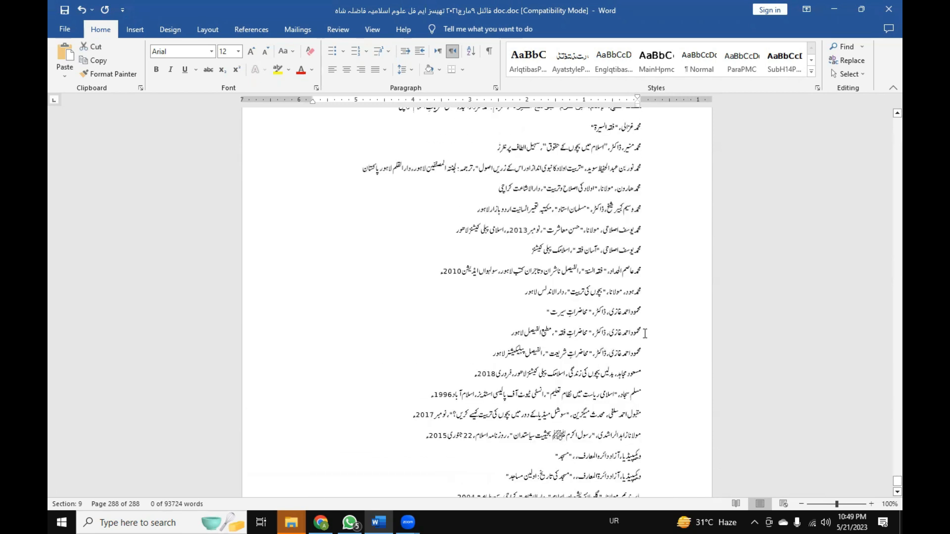
scroll(643, 332, "down", 5)
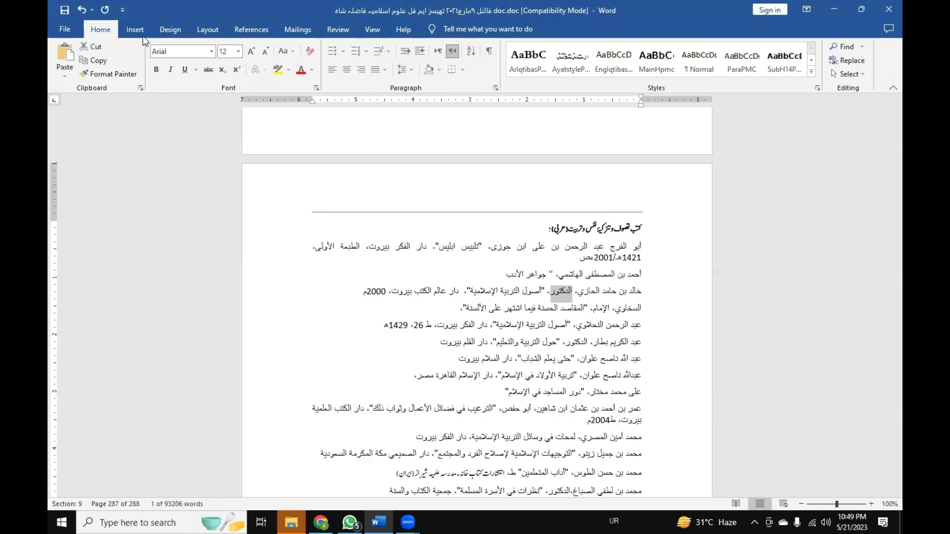
left_click(166, 29)
left_click(208, 30)
left_click(251, 30)
left_click(285, 31)
left_click(338, 37)
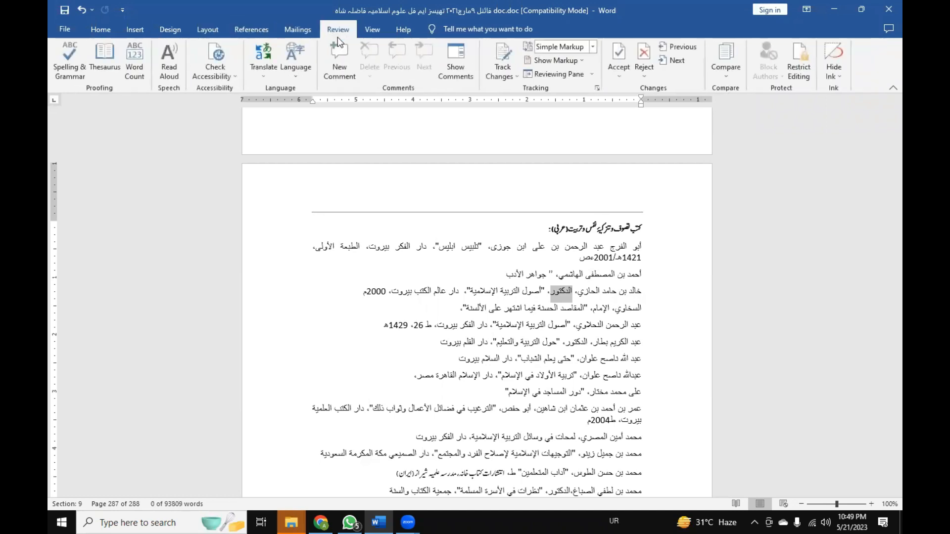
Examine the earlier bibliography sections and the headings index table that precedes them, working backwards through the thesis.
scroll(452, 272, "up", 4)
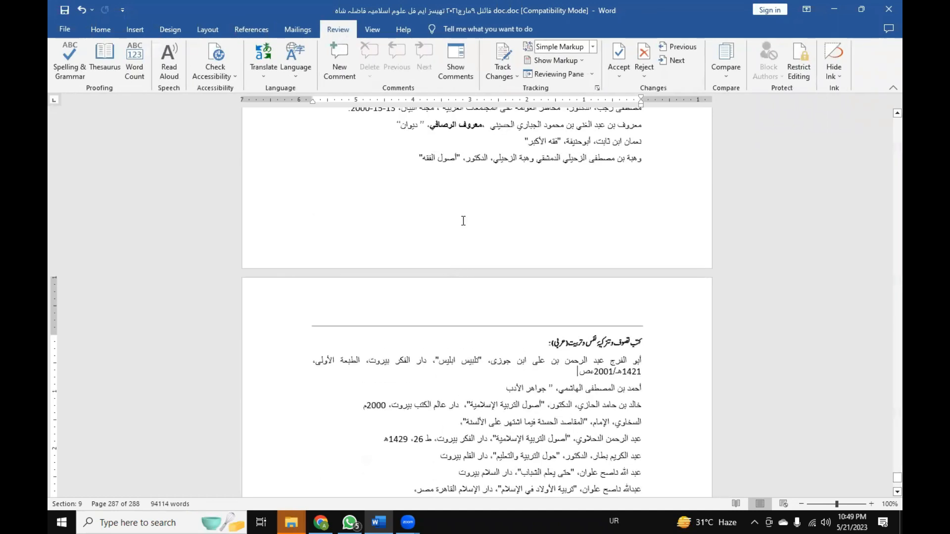
scroll(459, 221, "up", 20)
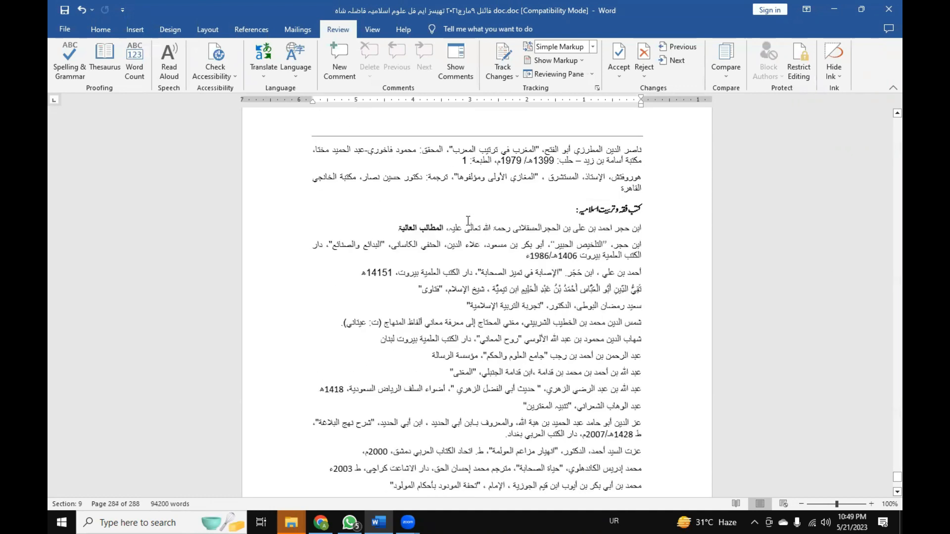
scroll(470, 225, "up", 10)
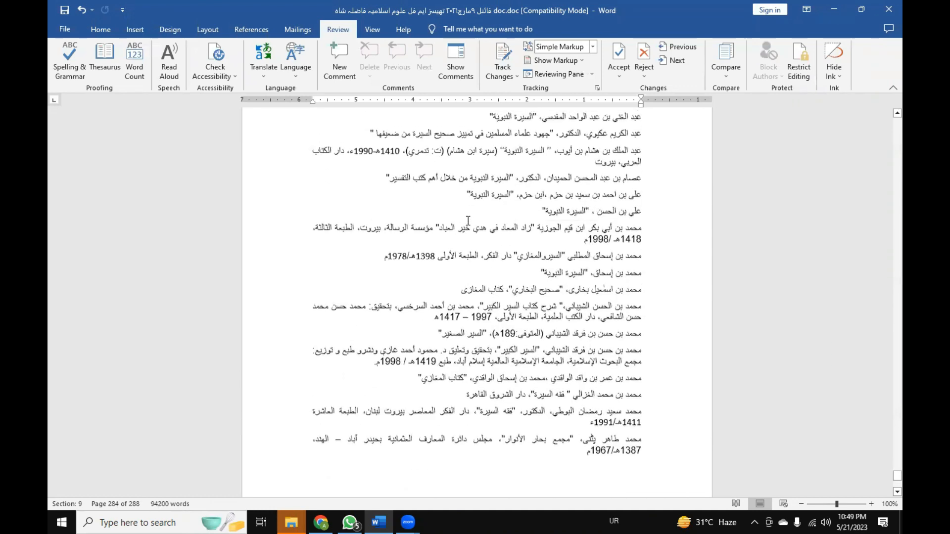
left_click(109, 34)
scroll(465, 188, "up", 2)
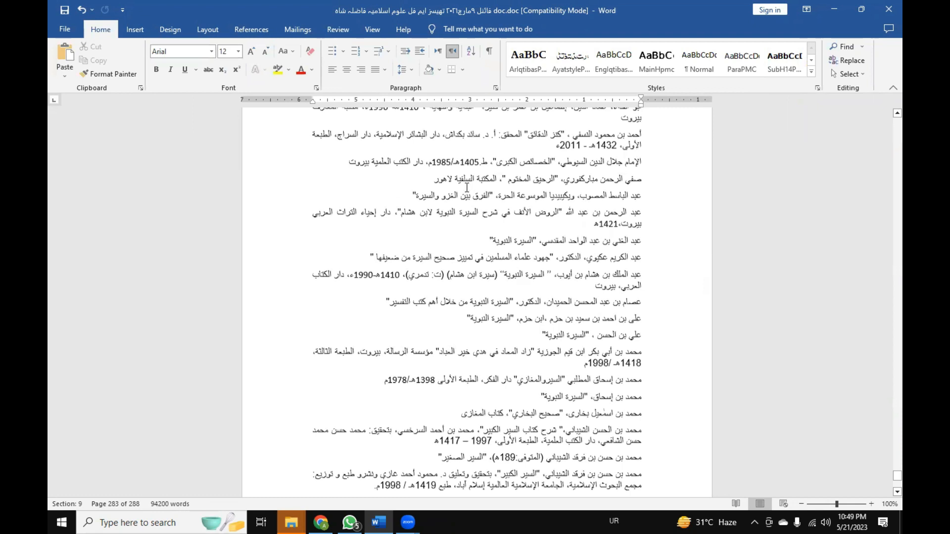
scroll(465, 188, "up", 10)
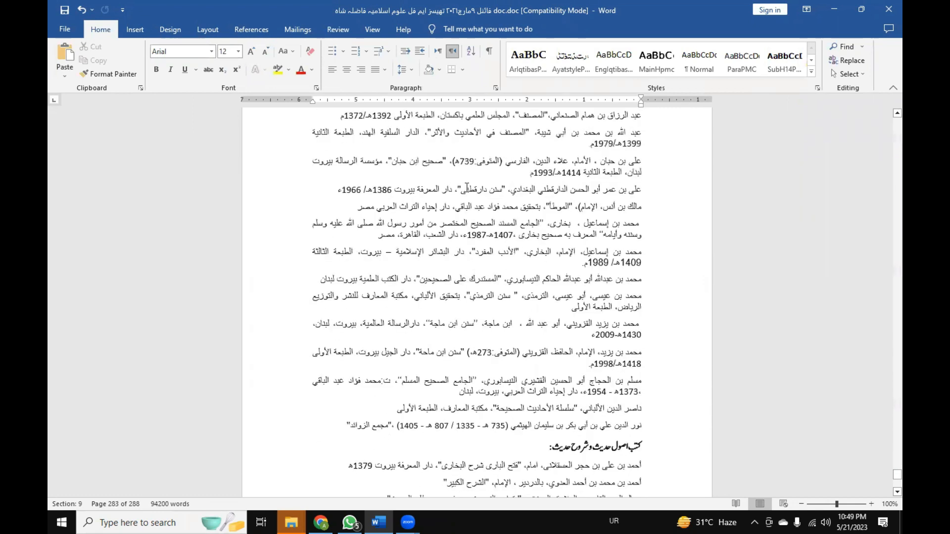
scroll(465, 188, "up", 12)
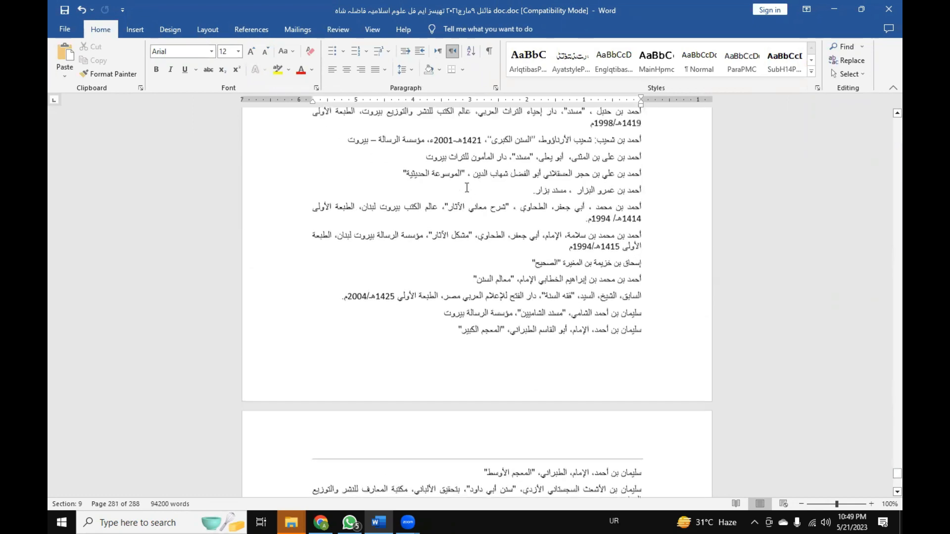
scroll(466, 188, "up", 15)
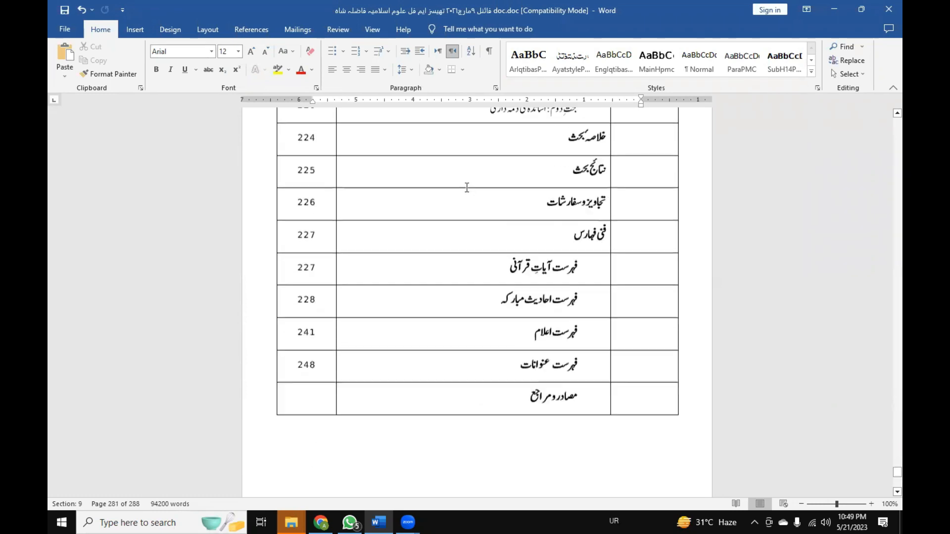
scroll(467, 188, "up", 12)
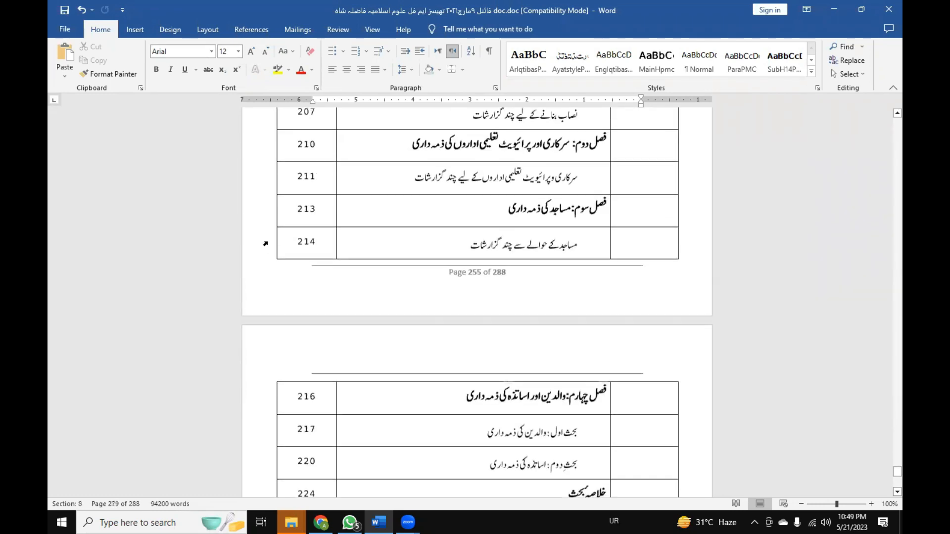
scroll(265, 244, "up", 12)
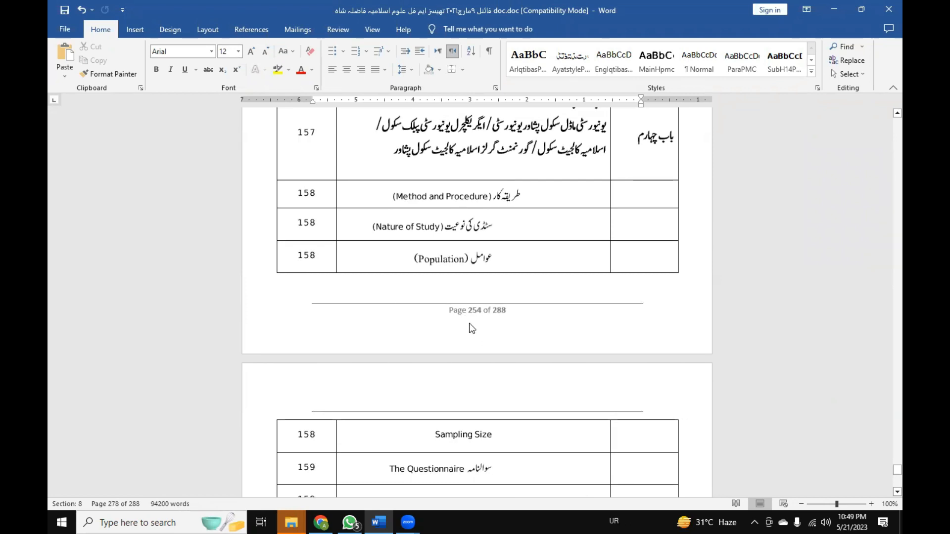
scroll(491, 330, "up", 10)
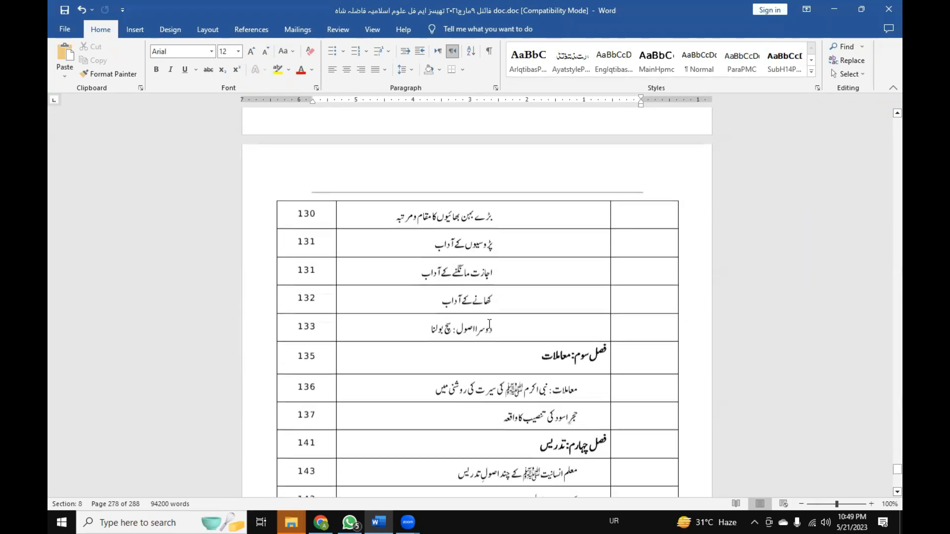
scroll(487, 323, "up", 9)
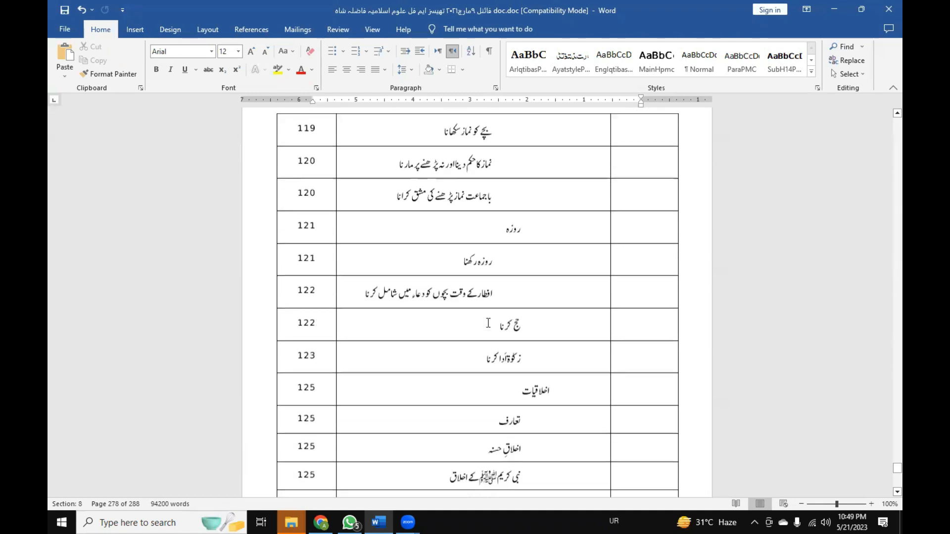
scroll(489, 322, "up", 12)
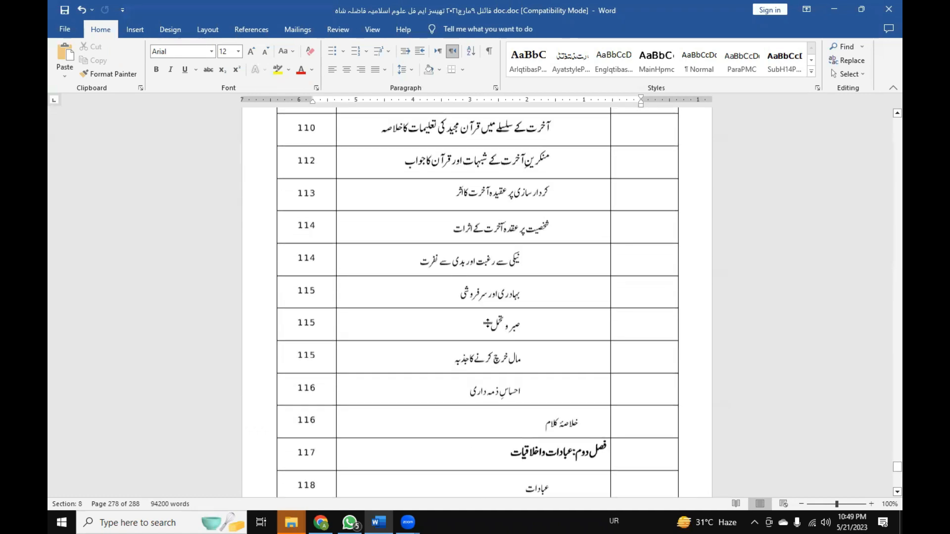
scroll(489, 328, "up", 10)
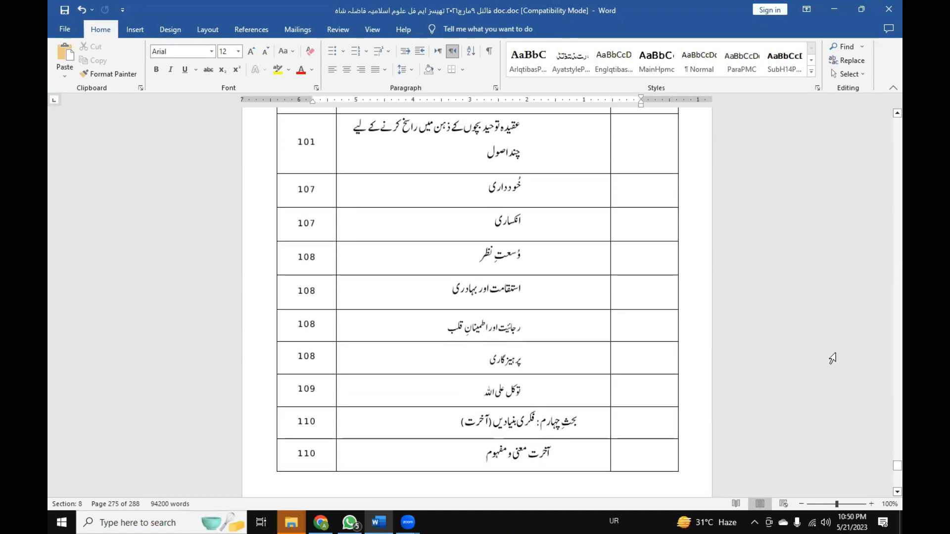
Return to the thesis cover page and examine the front matter and its Roman-numeral page numbers through the chapter outline.
left_click_drag(896, 466, 881, 105)
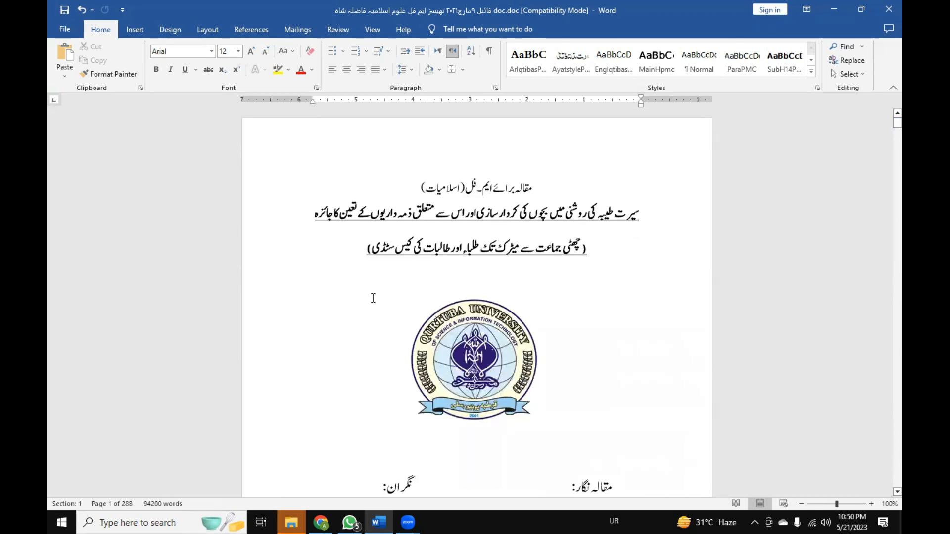
scroll(373, 297, "down", 3)
scroll(373, 297, "down", 5)
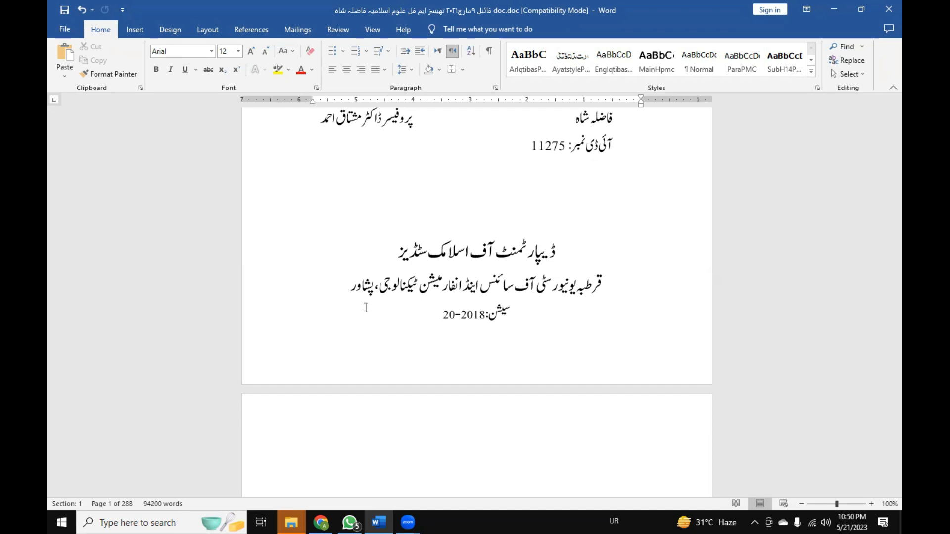
scroll(445, 307, "down", 15)
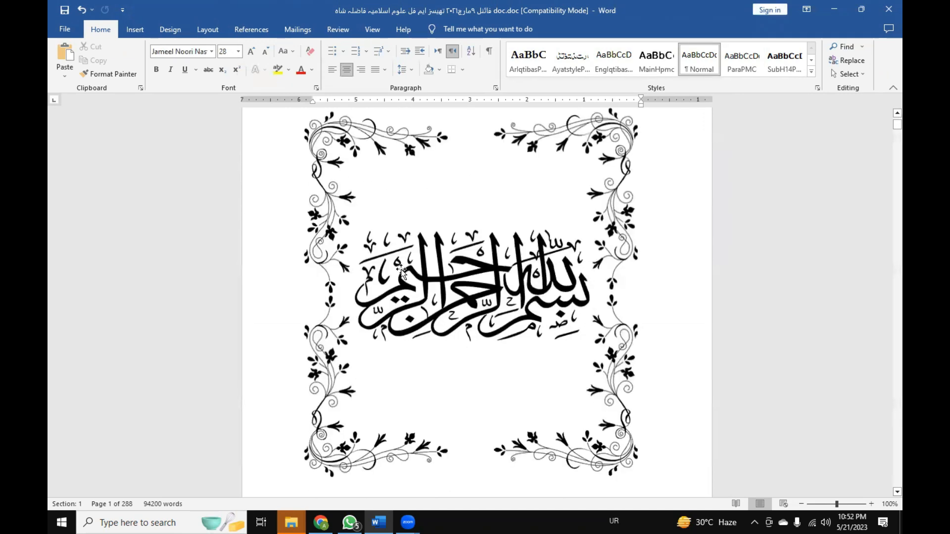
scroll(403, 270, "down", 15)
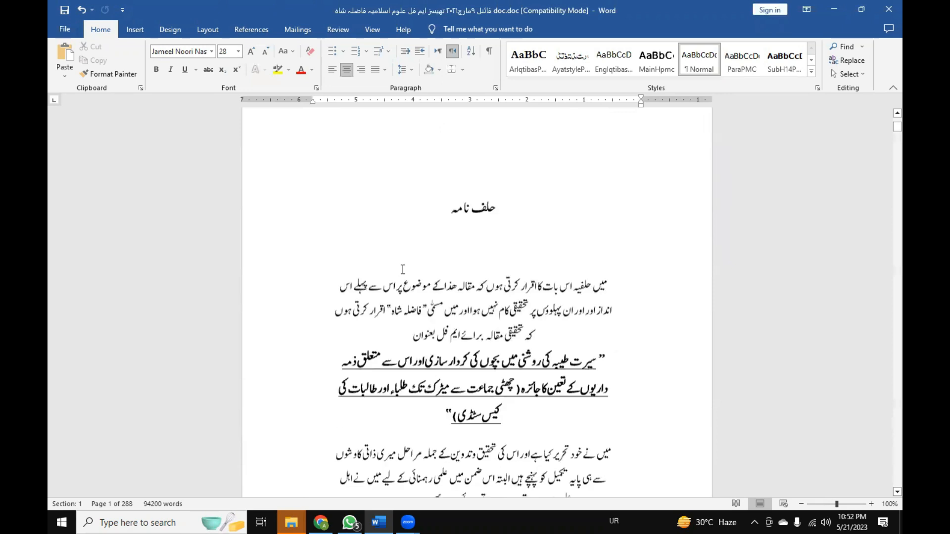
scroll(402, 270, "down", 20)
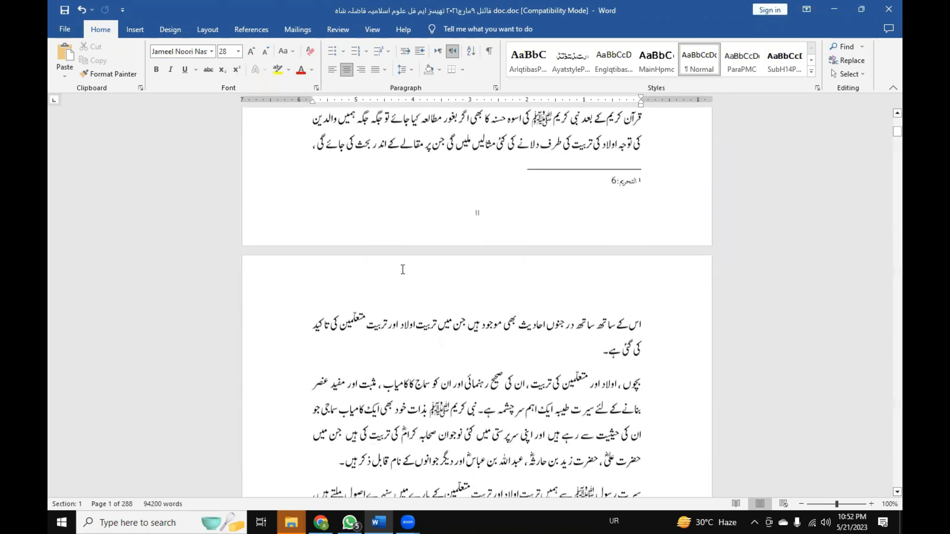
scroll(403, 270, "down", 20)
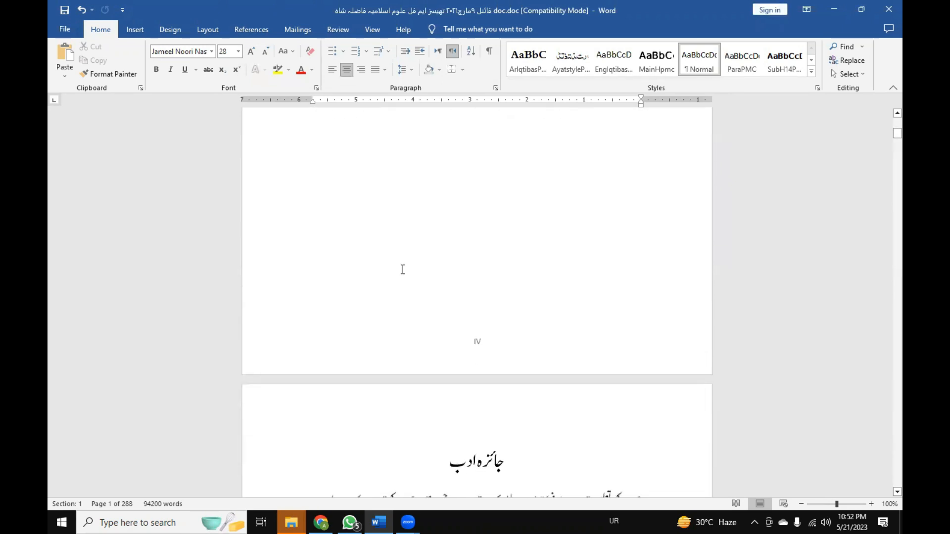
scroll(403, 270, "down", 20)
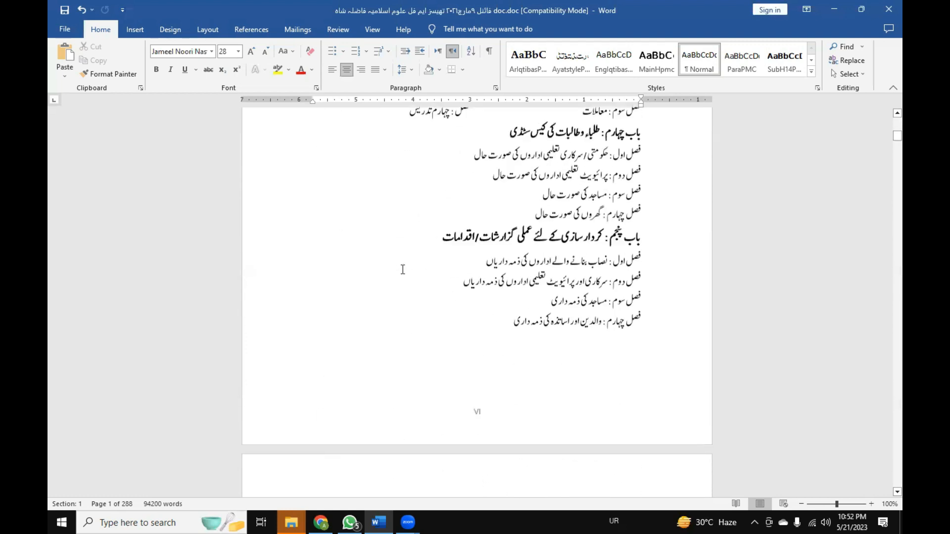
scroll(403, 270, "down", 20)
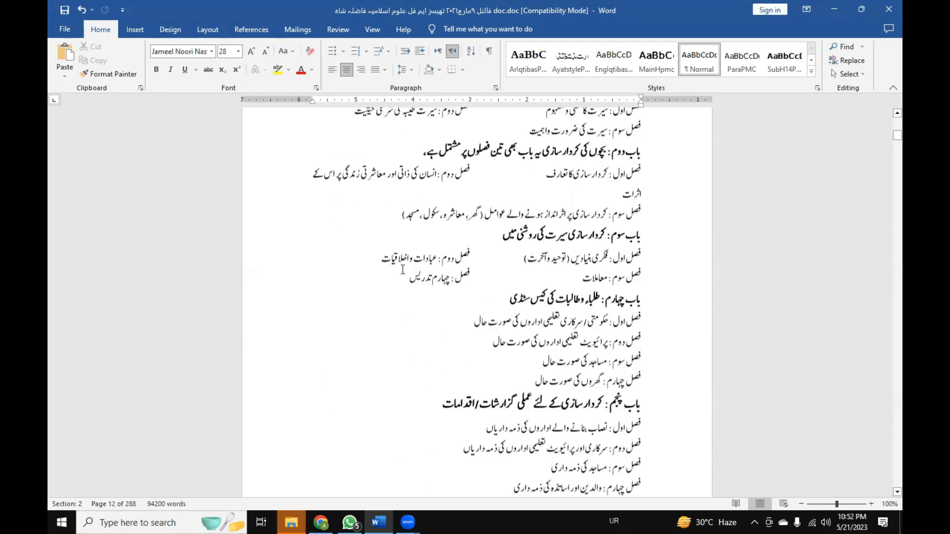
Examine the chapter outline from the باب سوم heading onward and select the last فصل چہارم line under باب پنجم.
left_click(517, 283)
left_click(528, 284)
left_click(558, 285)
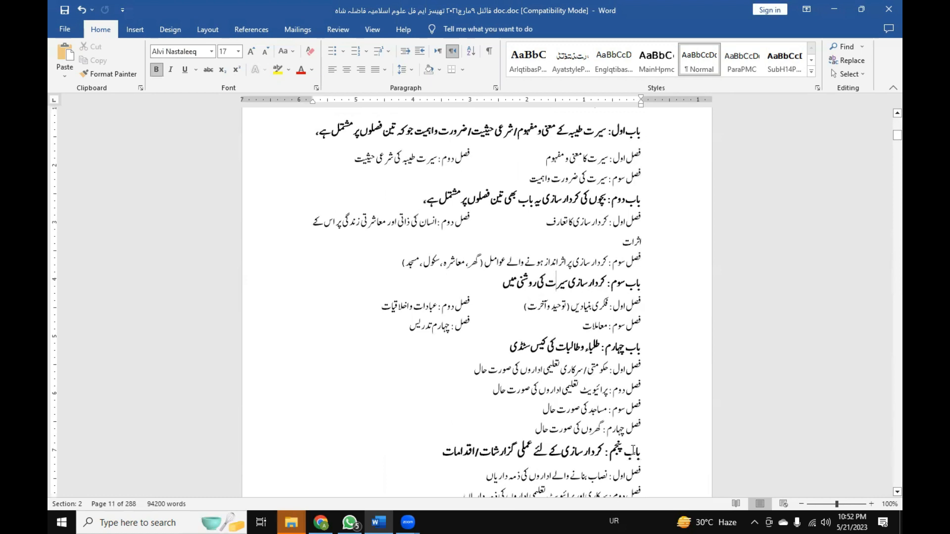
scroll(565, 425, "down", 5)
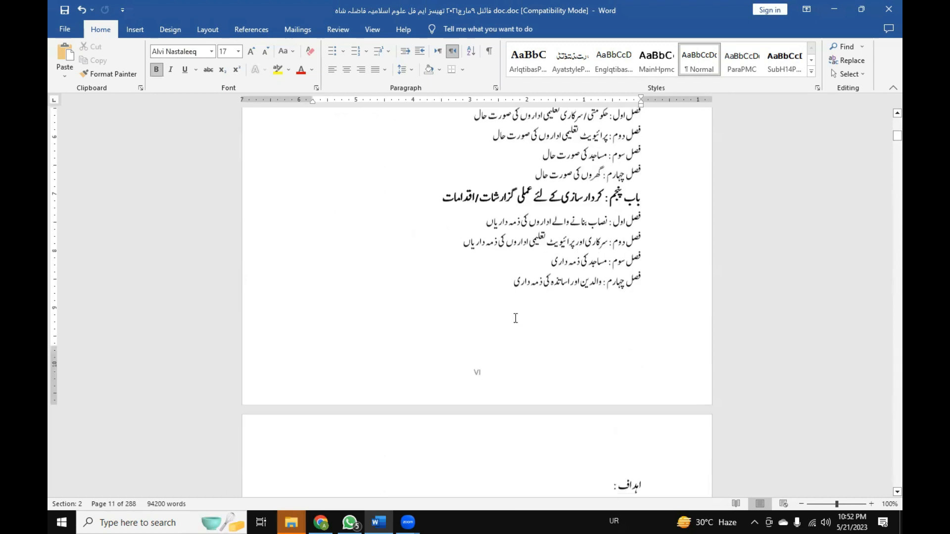
left_click(647, 291)
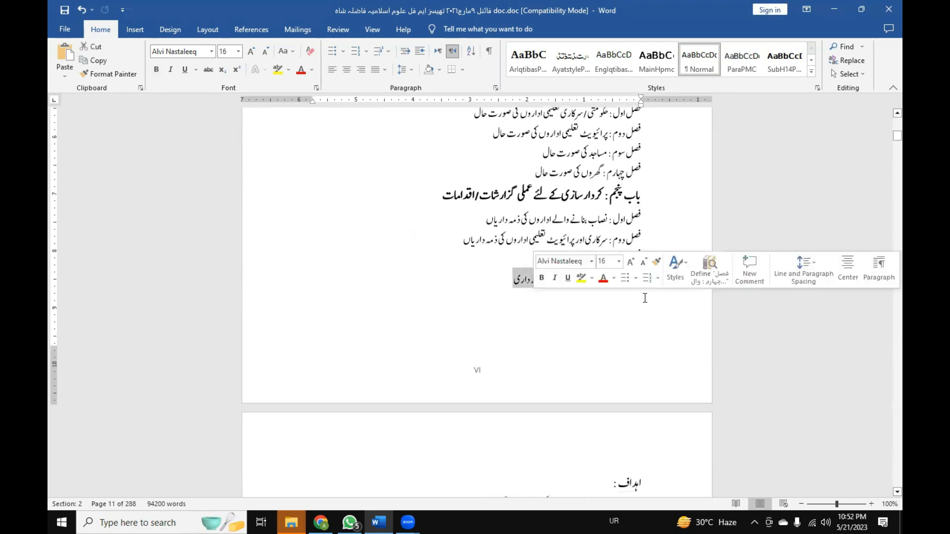
Try bold formatting and 17-point size on the selected last فصل چہارم line under باب پنجم.
key("ctrl+b")
key("ctrl+bracketright")
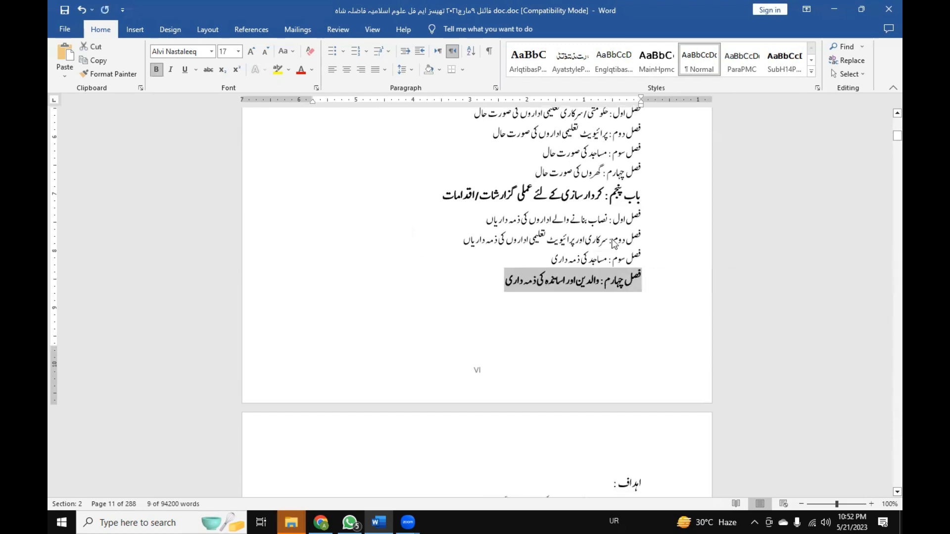
left_click(497, 288)
Examine the اہداف and منہج تحقیق sections, and the منصوبہ تحقیق heading and chapter outline on the preceding page.
scroll(477, 305, "down", 5)
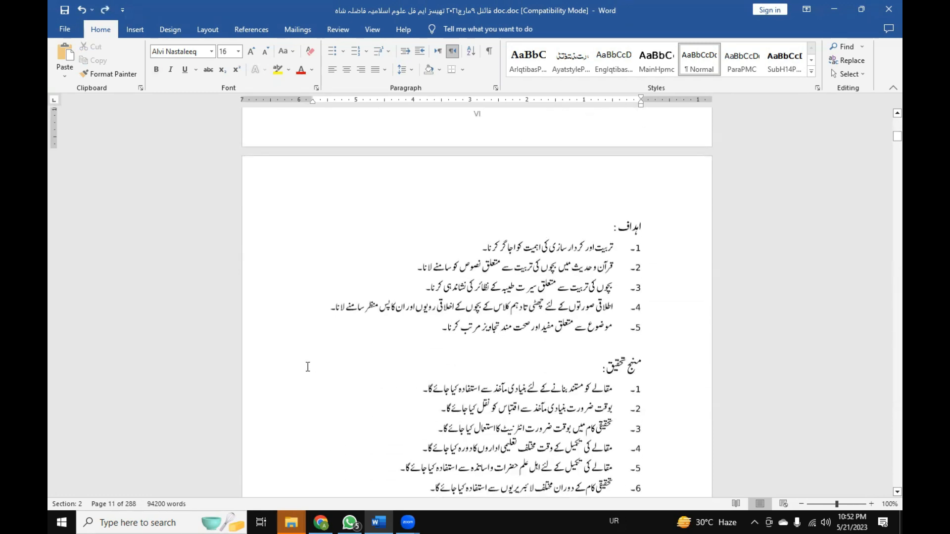
left_click(504, 375)
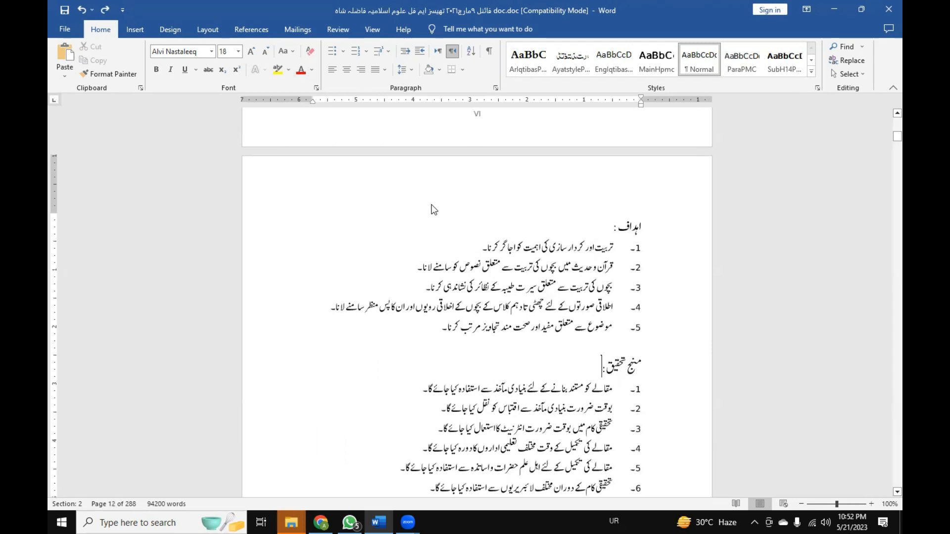
scroll(405, 336, "up", 5)
scroll(513, 249, "up", 6)
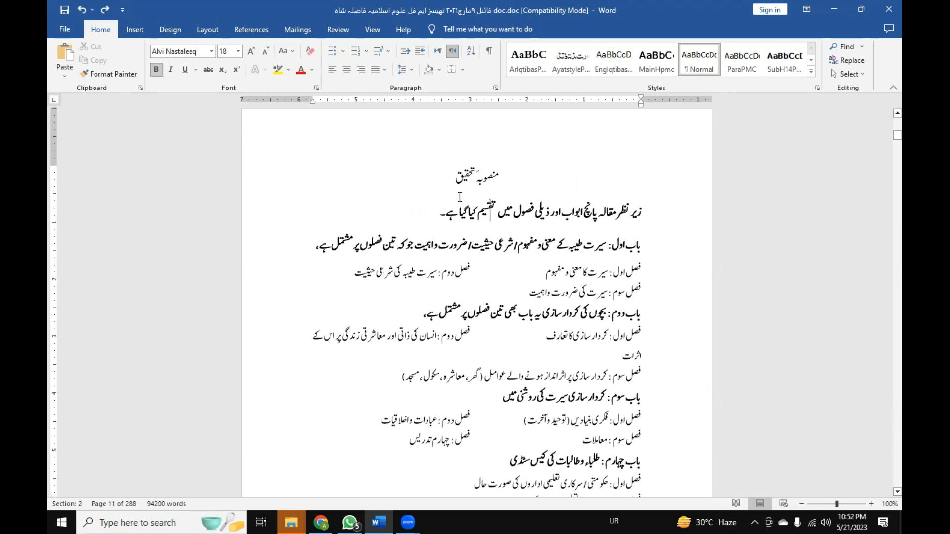
left_click(457, 175)
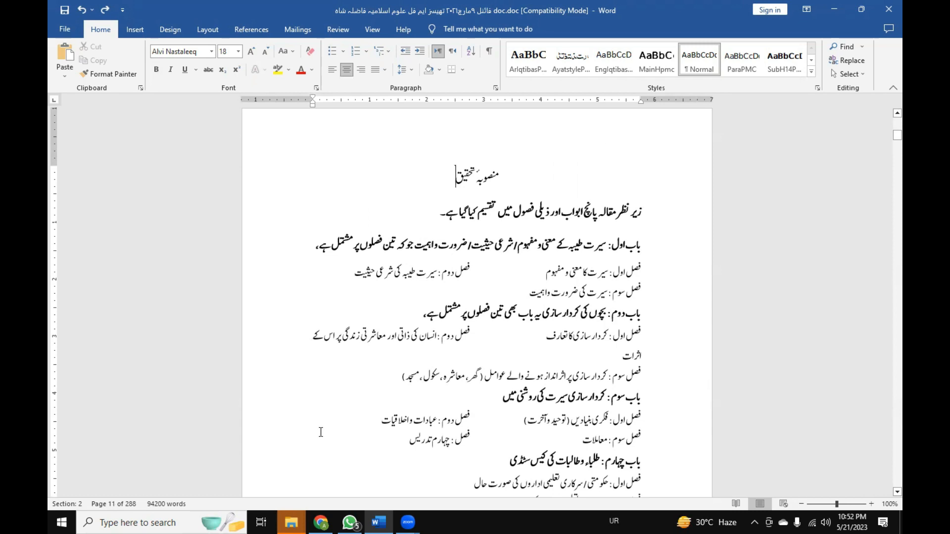
left_click(478, 172)
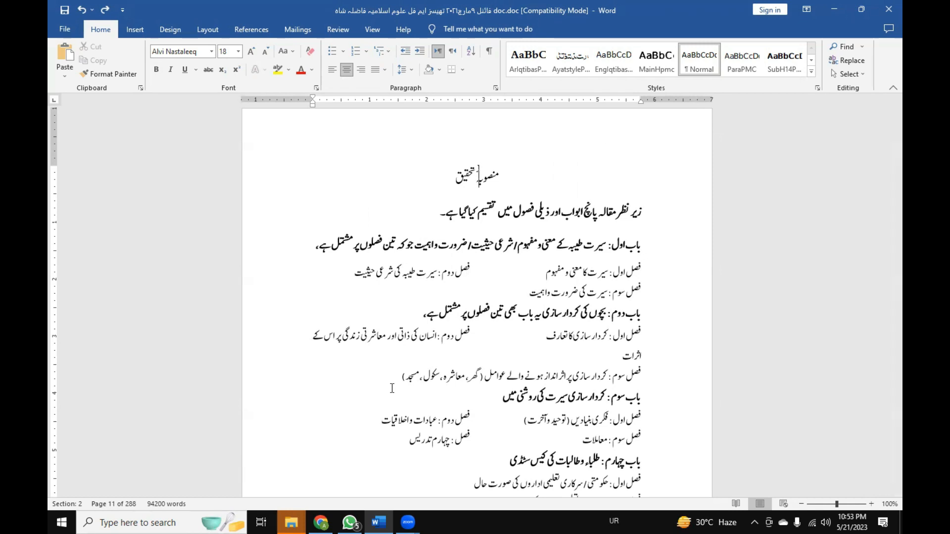
left_click(384, 362)
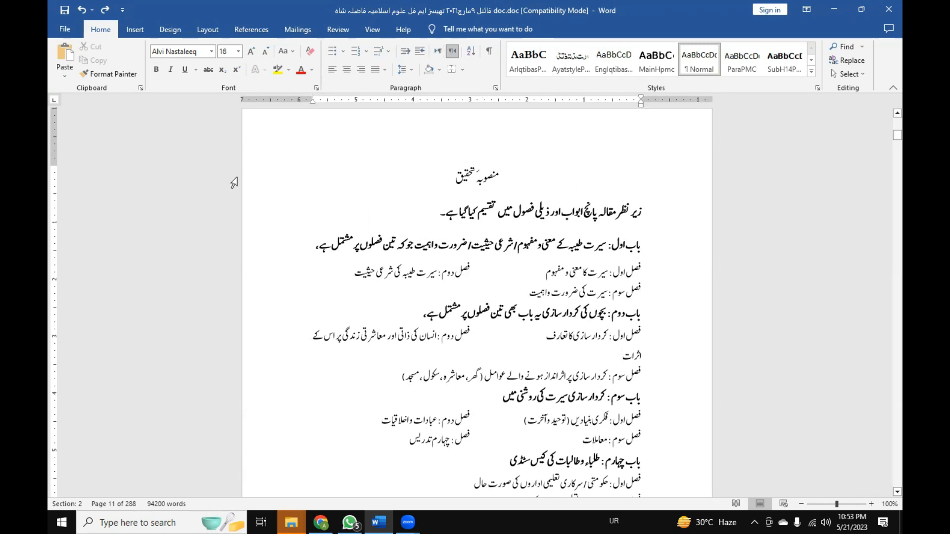
left_click(75, 33)
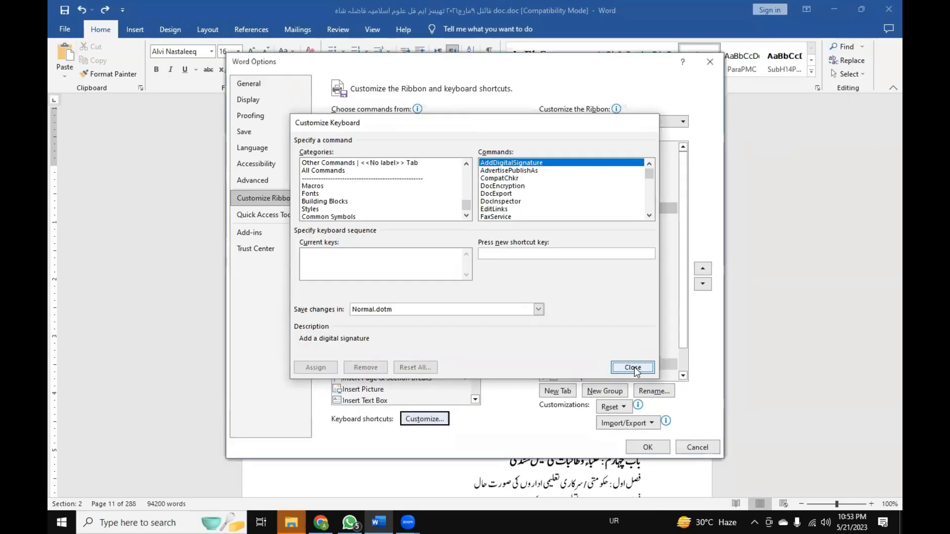
left_click(632, 368)
left_click(702, 447)
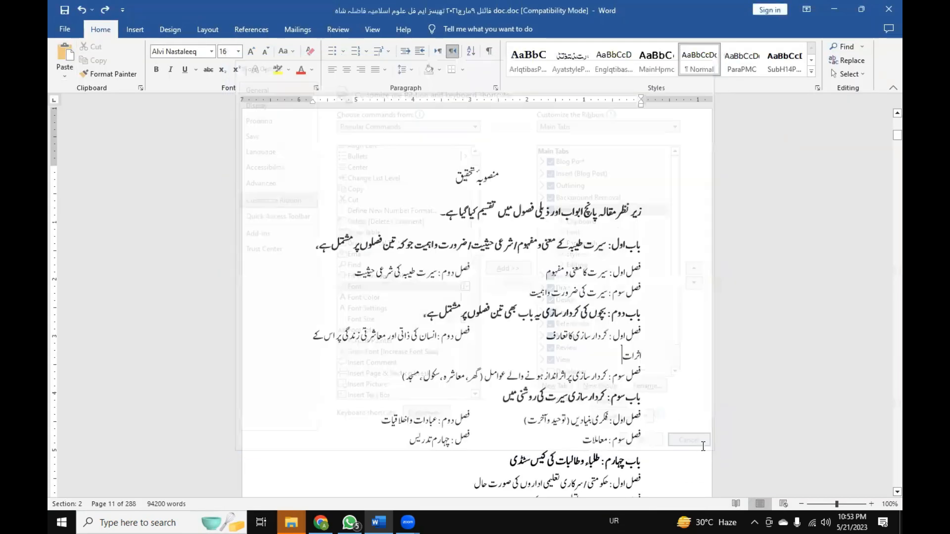
left_click(447, 334)
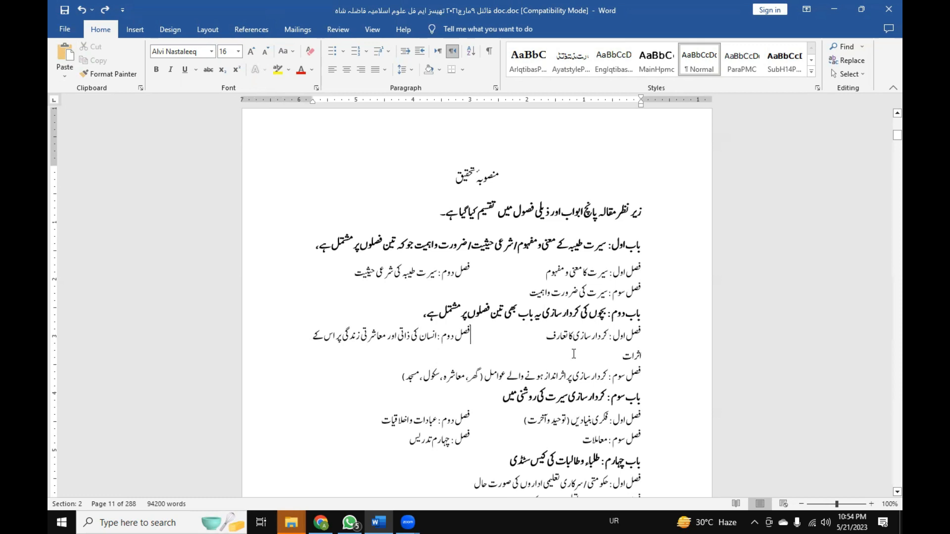
left_click(574, 249)
Open the keyboard shortcut customization from the Customize Ribbon page of Word Options.
left_click(64, 31)
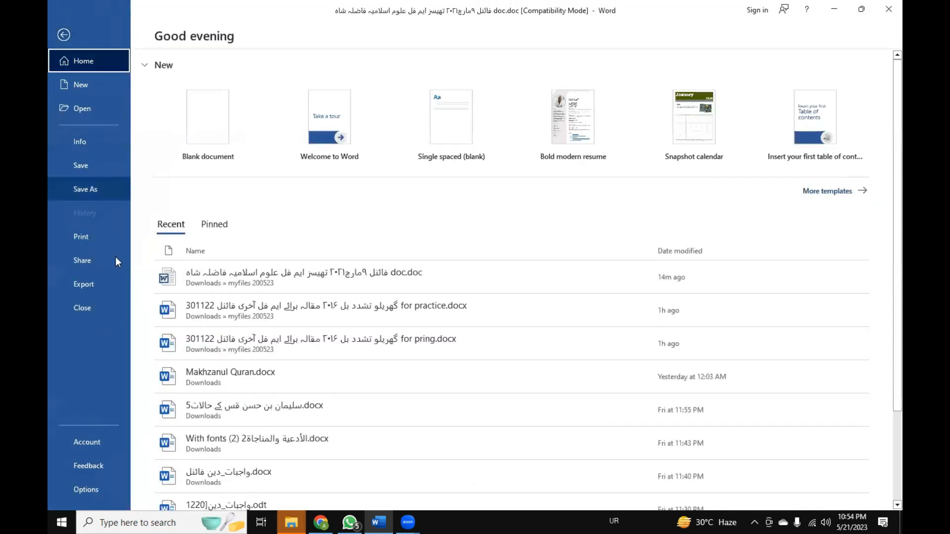
left_click(86, 490)
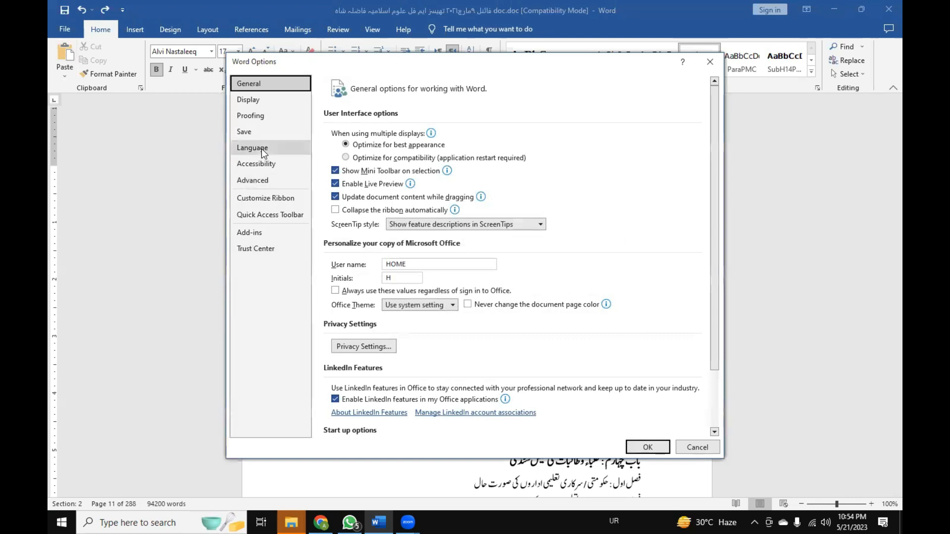
left_click(290, 197)
left_click(381, 318)
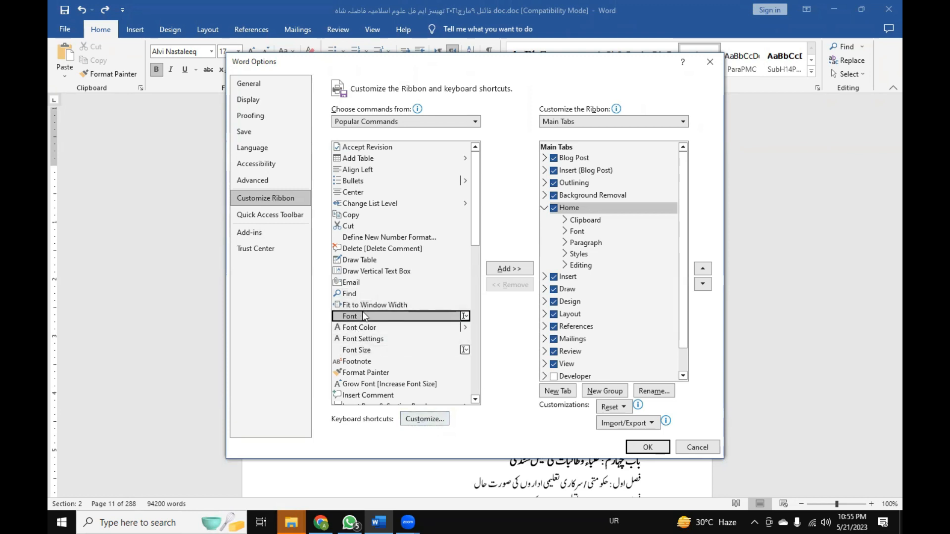
left_click(421, 420)
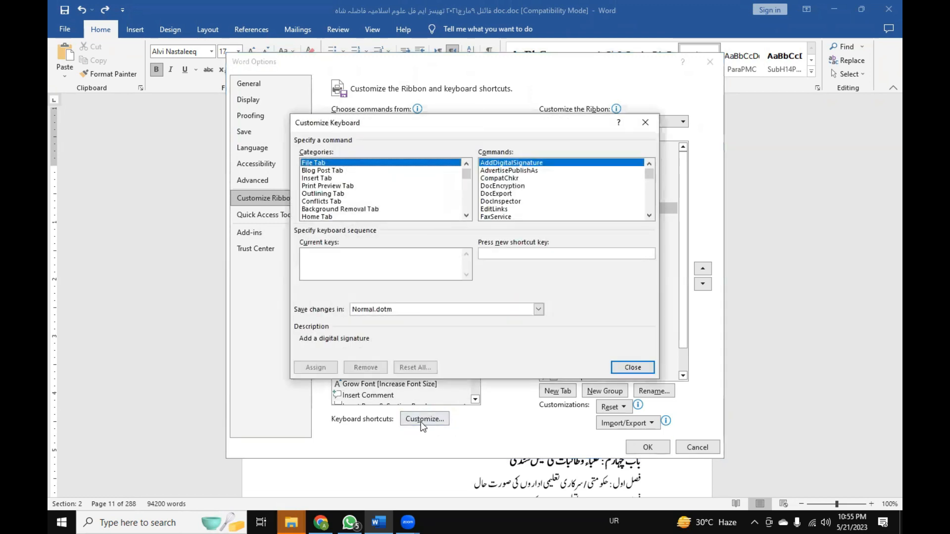
Choose the Fonts category and select the Trad Arabic font for a new shortcut.
scroll(335, 202, "down", 8)
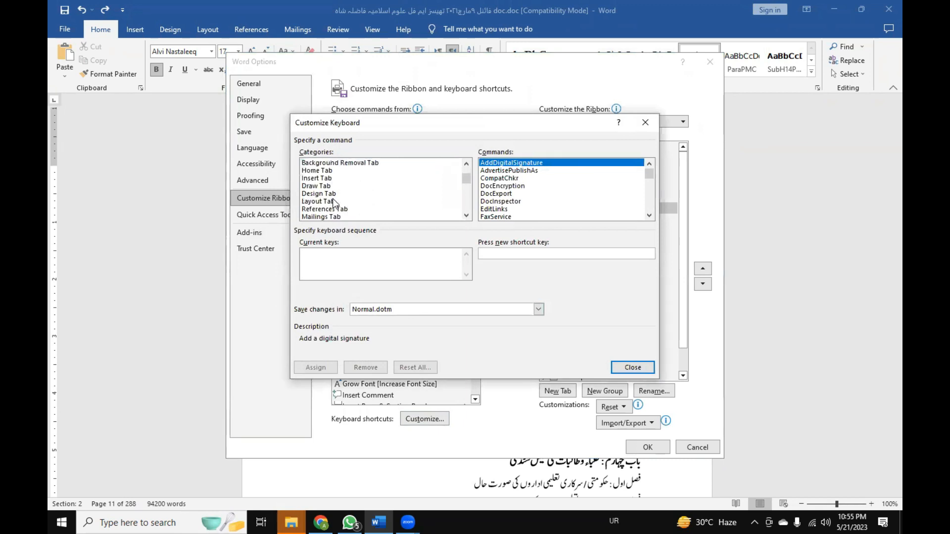
scroll(335, 202, "down", 5)
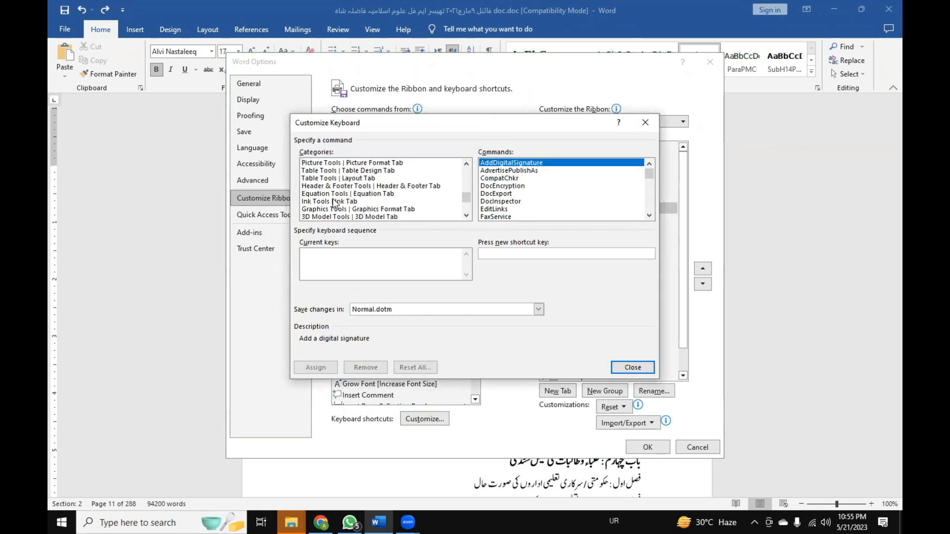
left_click(322, 201)
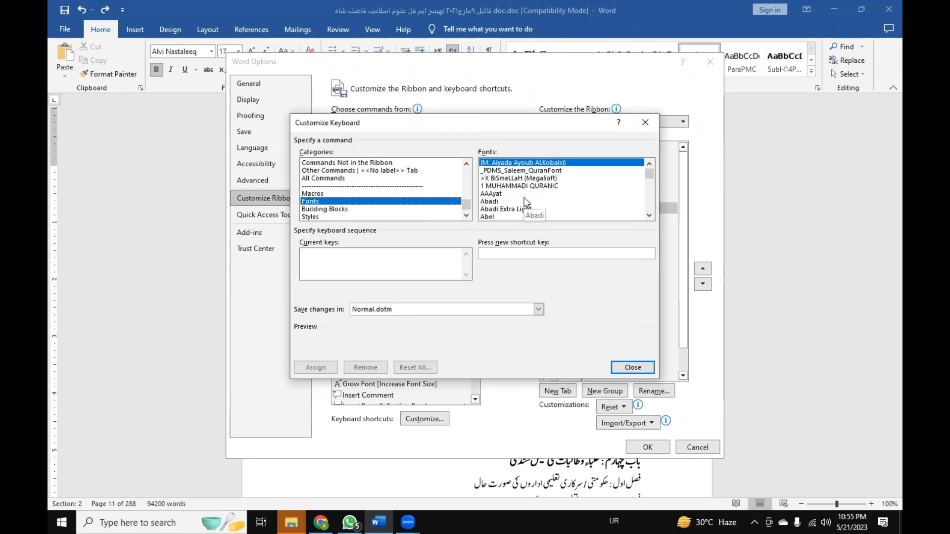
scroll(524, 197, "down", 1)
left_click(524, 199)
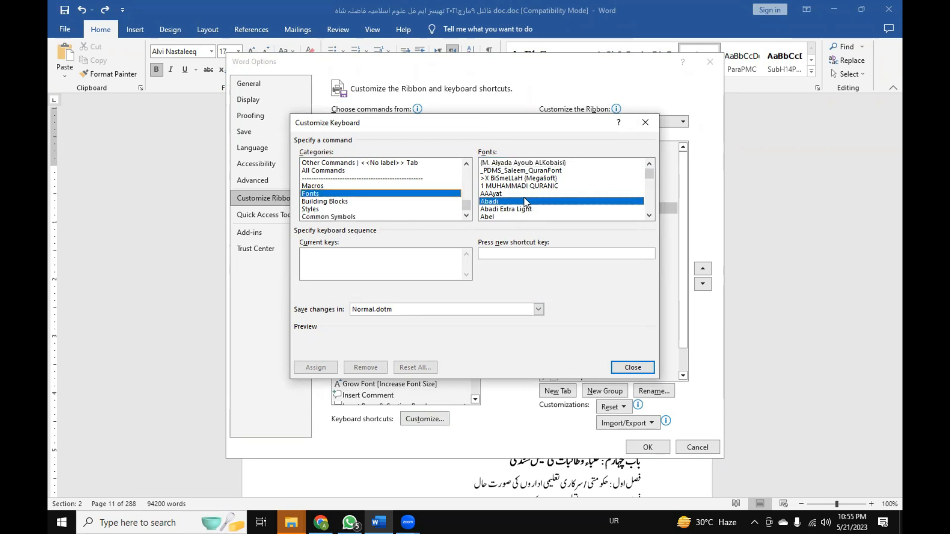
scroll(524, 199, "down", 10)
scroll(525, 200, "down", 15)
scroll(525, 200, "down", 20)
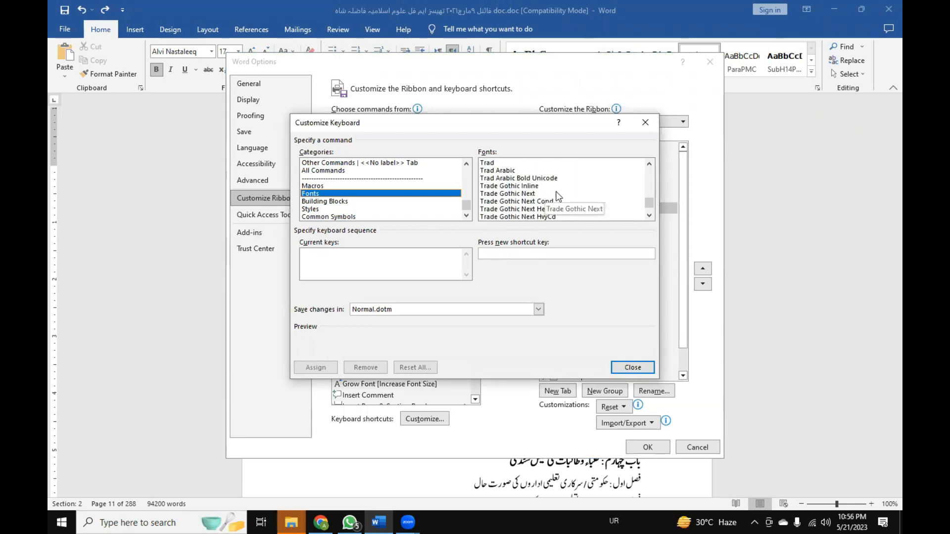
scroll(578, 199, "up", 1)
scroll(572, 194, "down", 1)
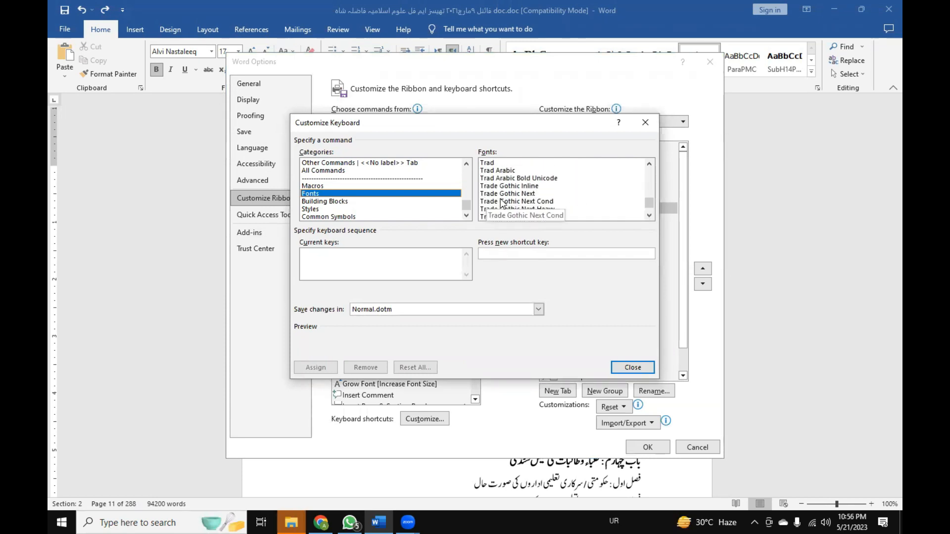
left_click(504, 171)
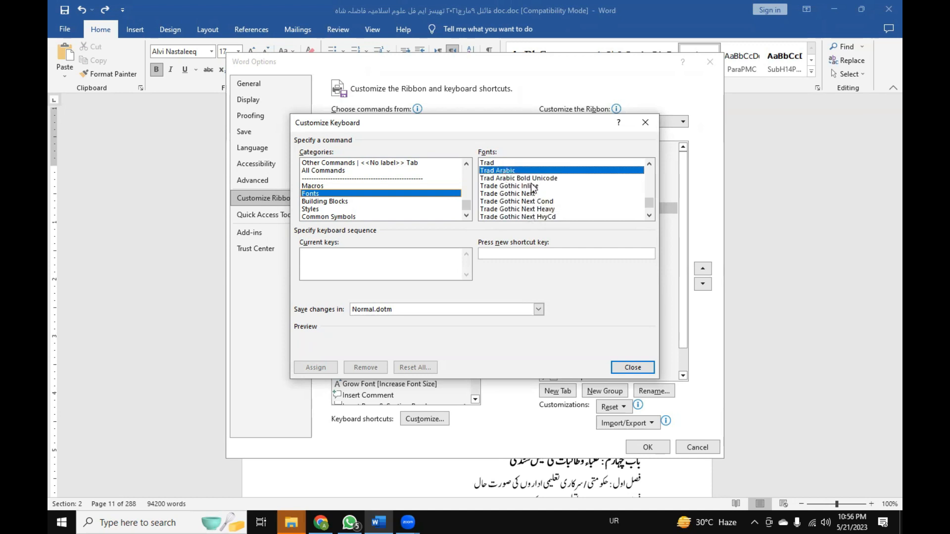
Try Ctrl+Shift+Num -, Ctrl+T, Ctrl+Shift+T and Alt+Ctrl+T in turn as the new shortcut for Trad Arabic, clearing the entry.
left_click(501, 253)
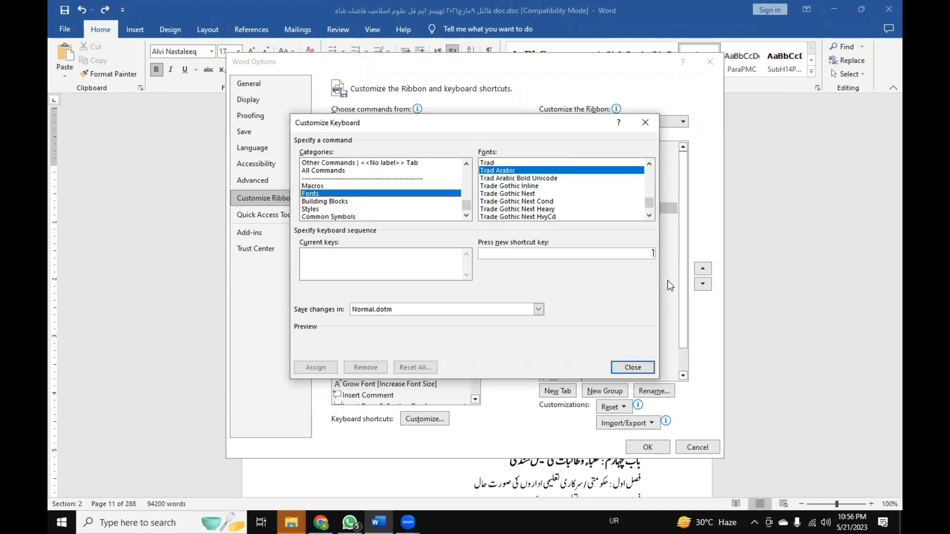
key("ctrl+shift+KP_Subtract")
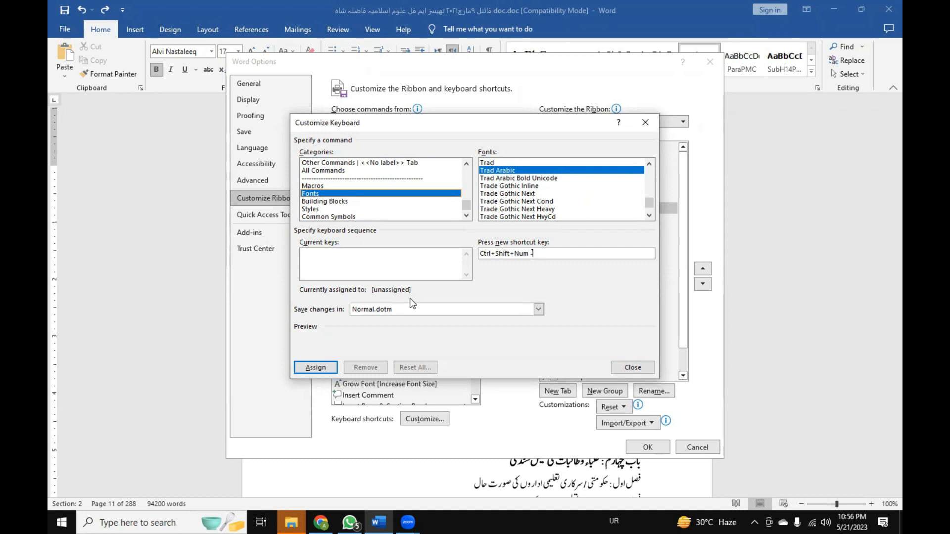
key("ctrl+t")
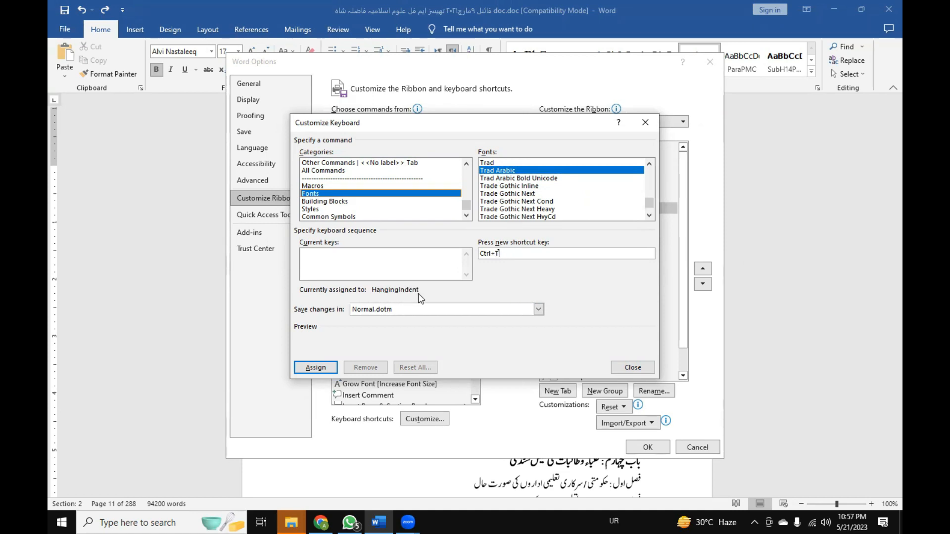
key("BackSpace")
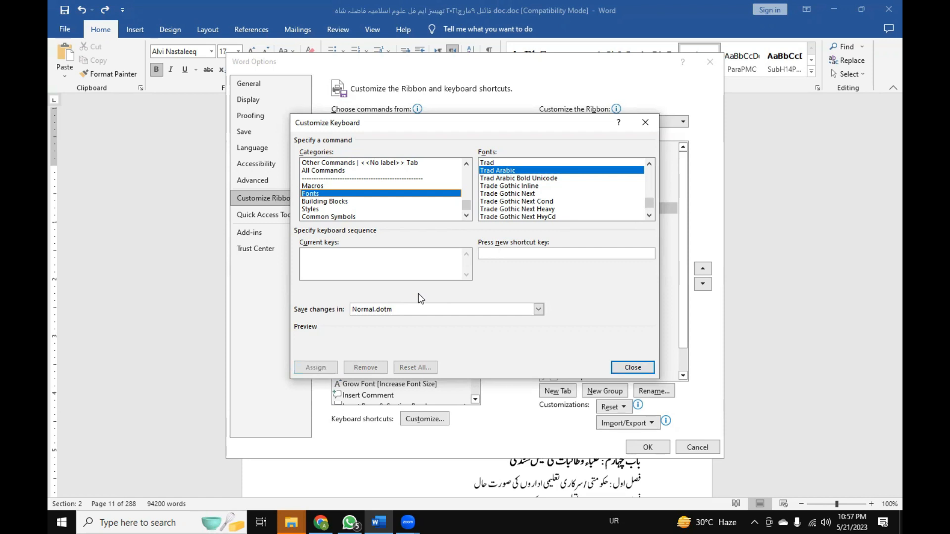
key("ctrl+shift+t")
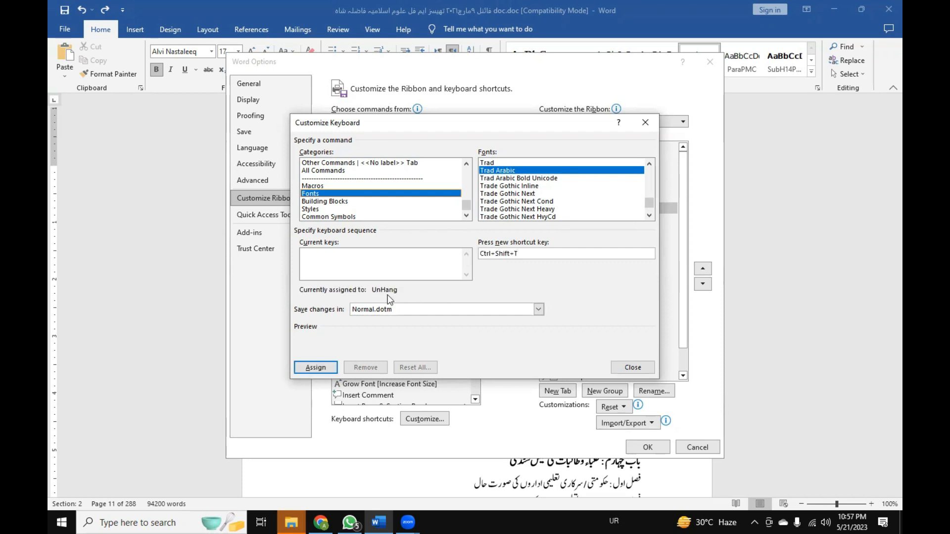
key("BackSpace")
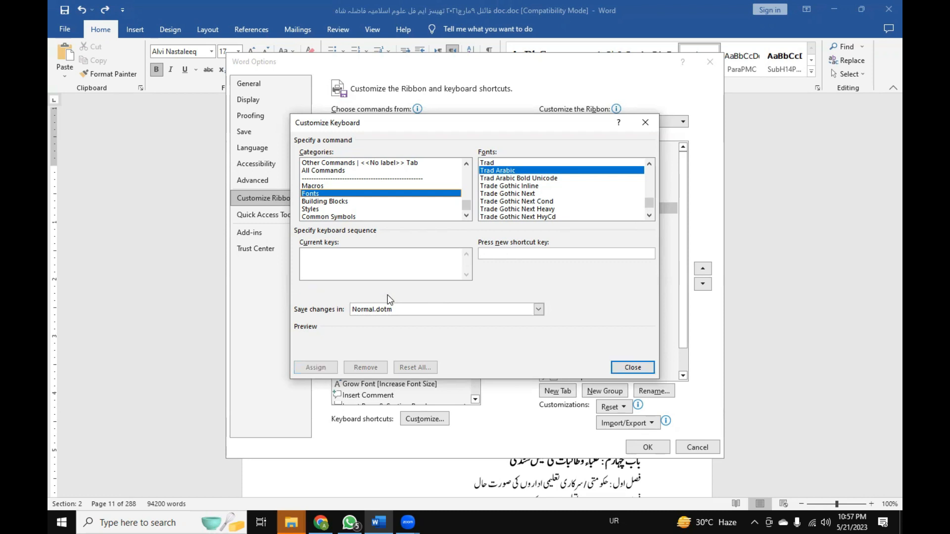
key("ctrl+alt+t")
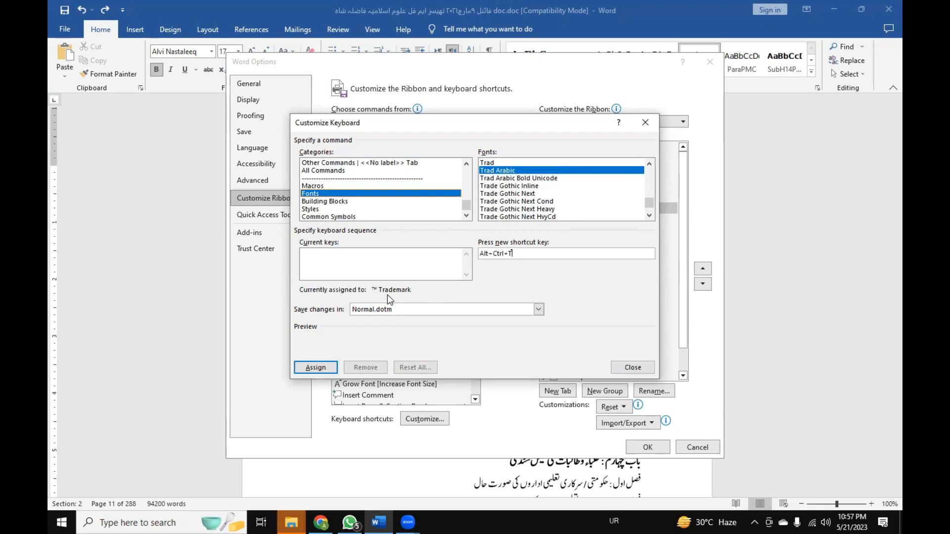
key("BackSpace")
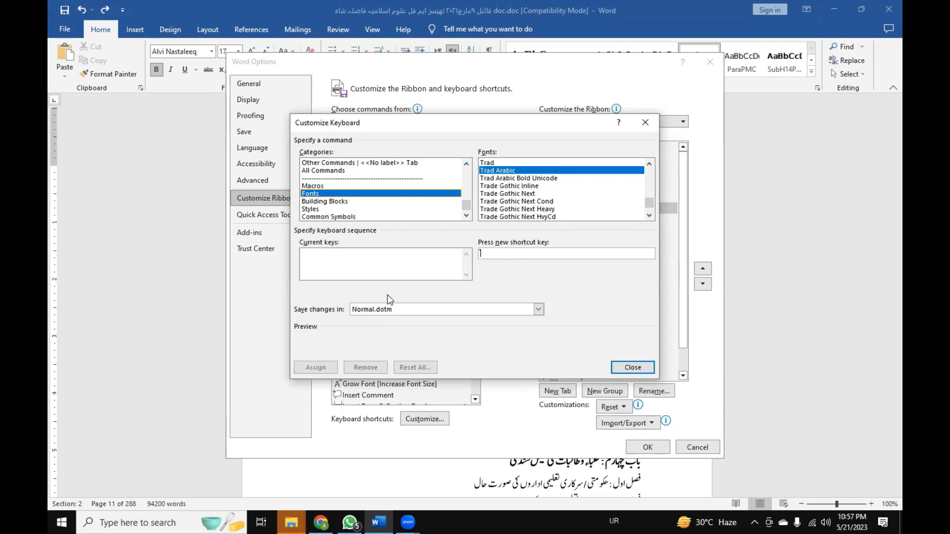
Assign Alt+Ctrl+Shift+T to the Trad Arabic font and confirm the Word options.
key("ctrl+alt+shift+t")
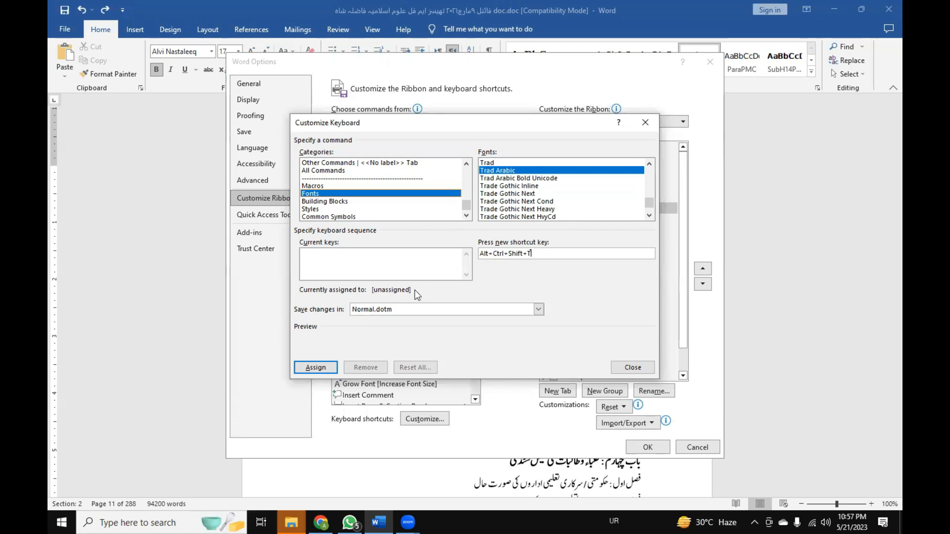
left_click(328, 370)
left_click(633, 367)
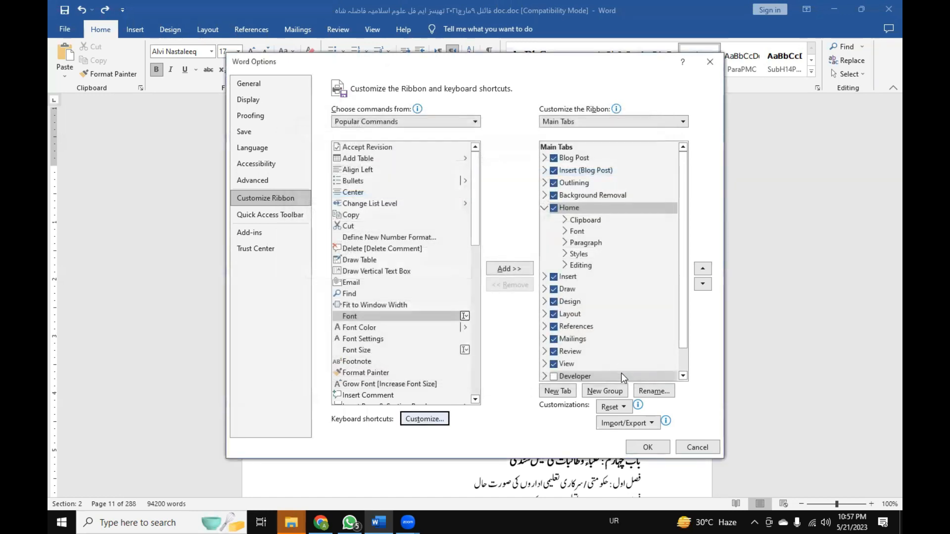
left_click(653, 451)
Copy the فصل : چہارم تدریس entry under باب سوم and select that entry again.
scroll(468, 256, "down", 4)
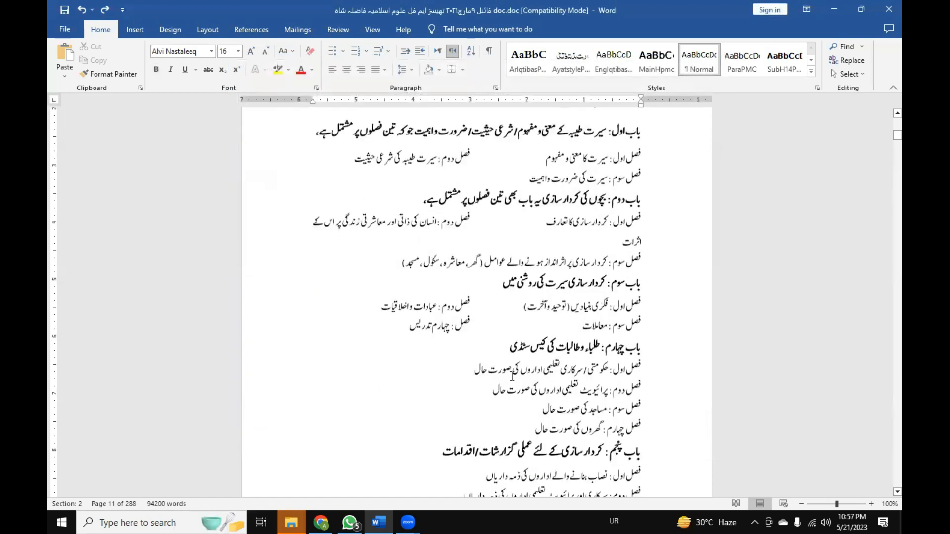
left_click_drag(409, 240, 471, 240)
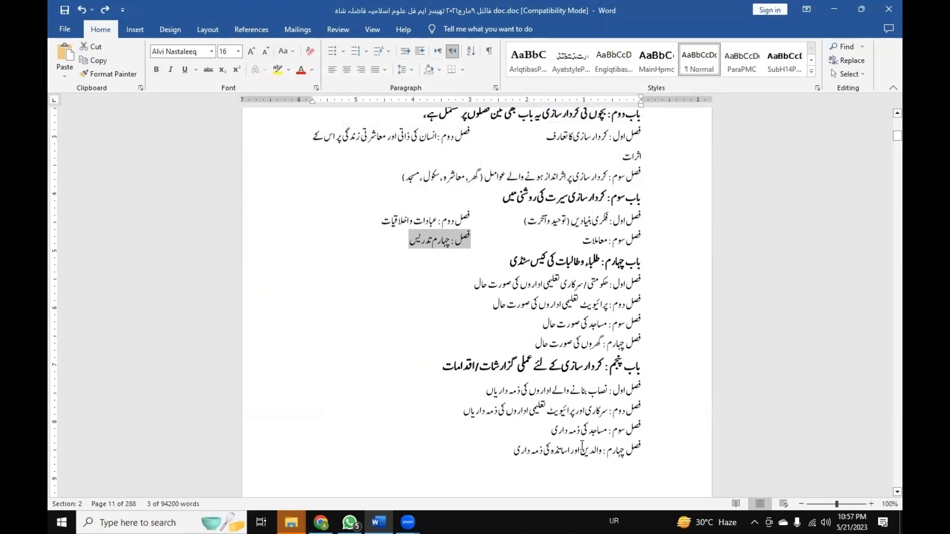
key("ctrl+c")
left_click(411, 241)
left_click_drag(411, 239, 461, 238)
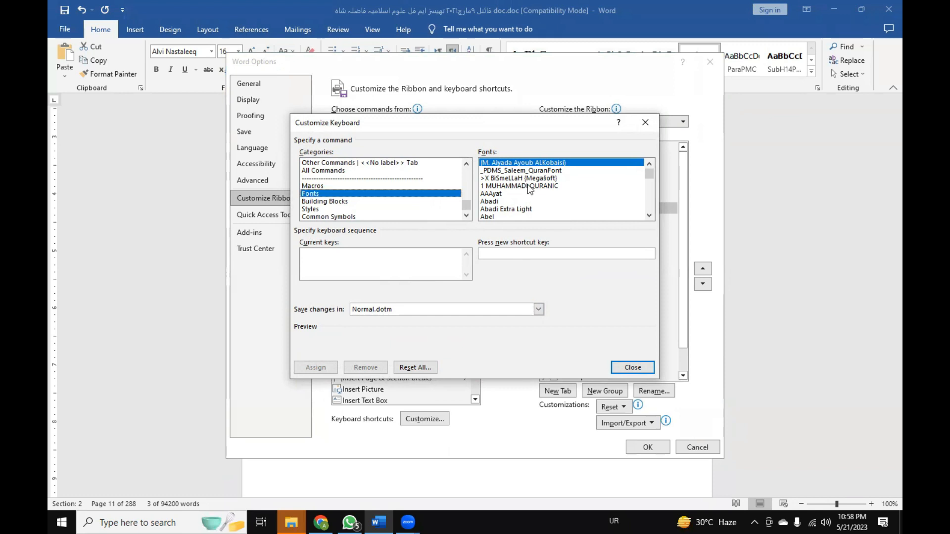
Assign Alt+Ctrl+Shift+M to the 1 MUHAMMADI QURANIC font and confirm the Word options.
left_click(527, 186)
left_click(498, 254)
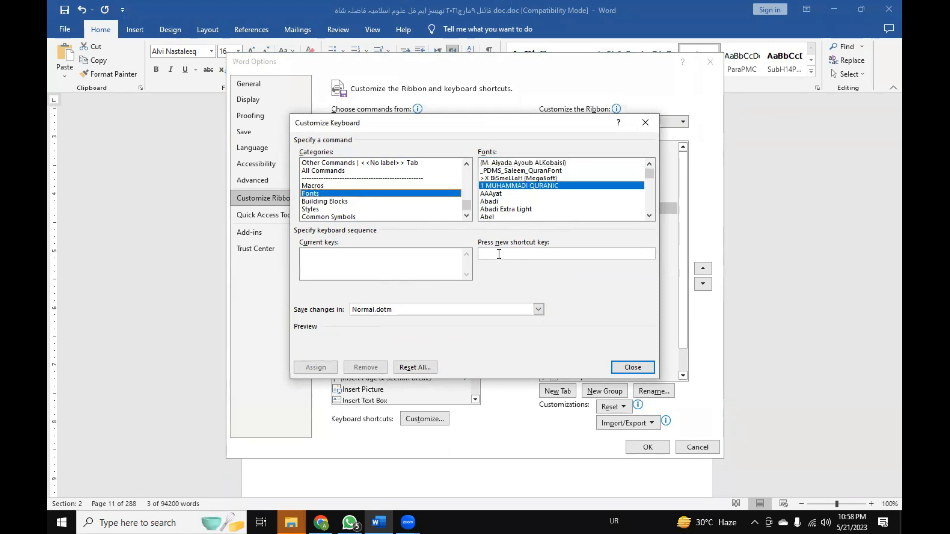
key("ctrl+alt+shift+m")
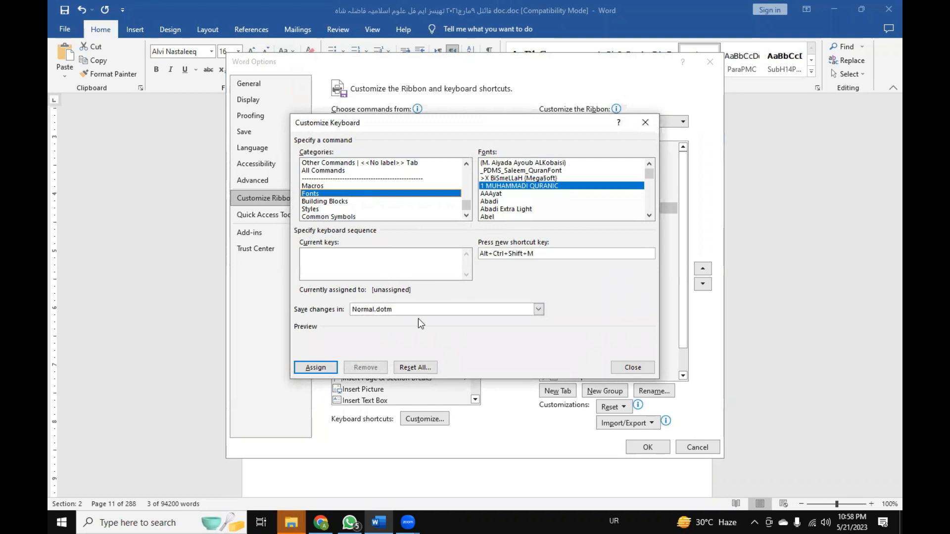
left_click(308, 369)
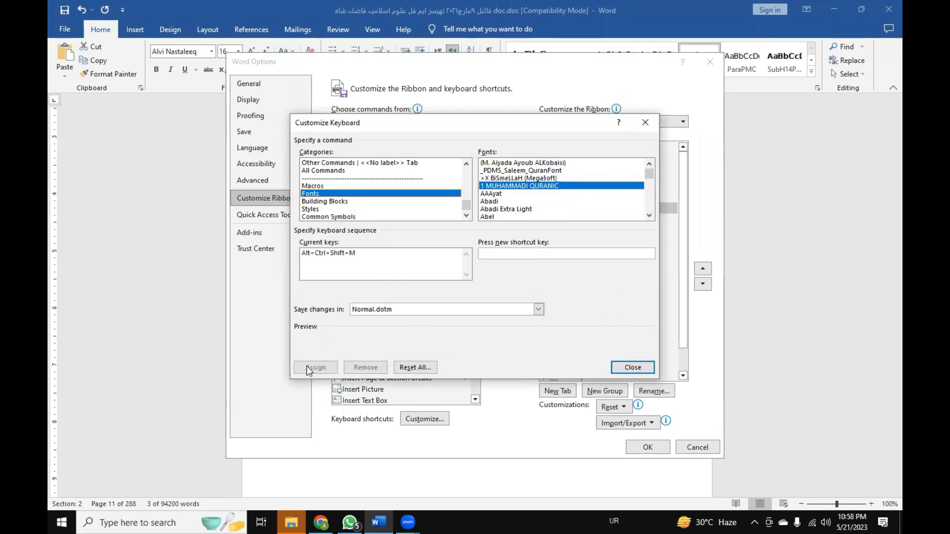
left_click(632, 367)
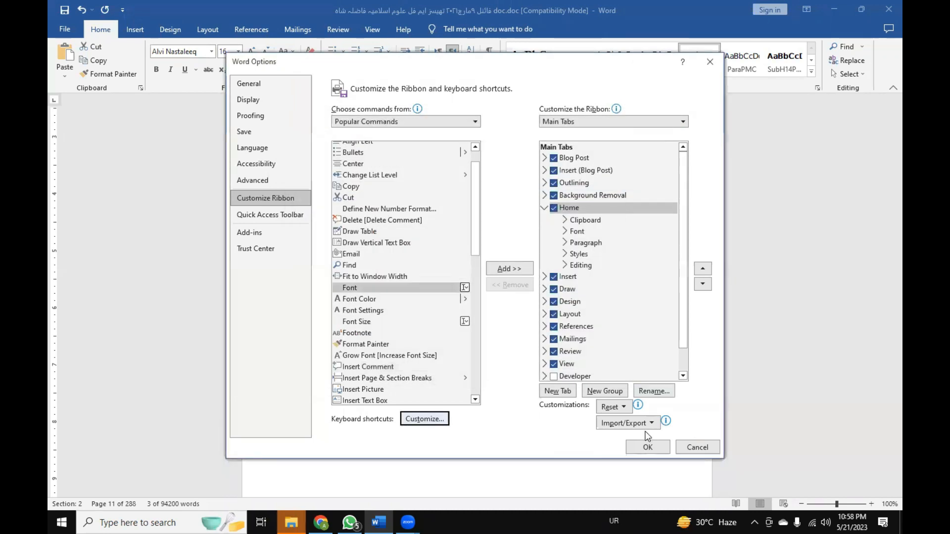
left_click(648, 448)
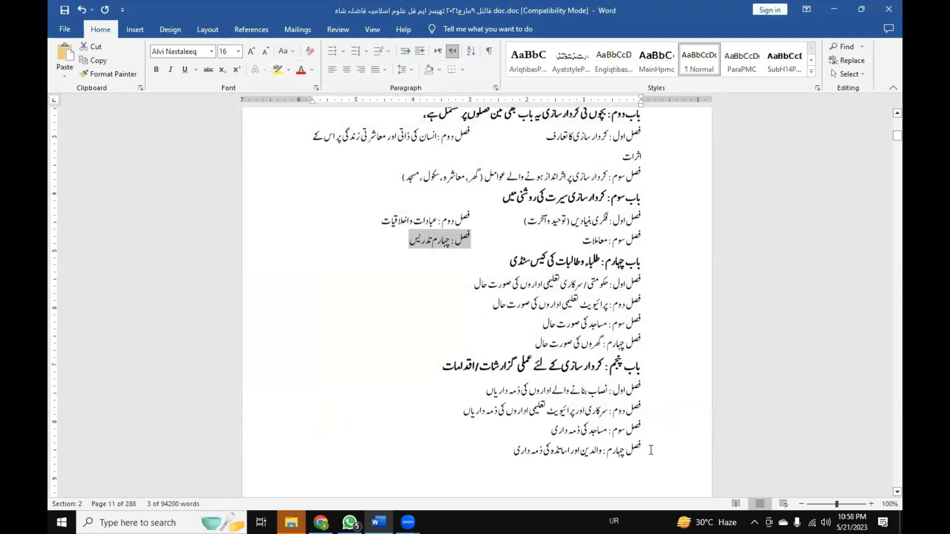
Apply the 1 MUHAMMADI QURANIC font to the فصل : چہارم تدریس entry under باب سوم with its new shortcut.
key("ctrl+alt+shift+m")
left_click(479, 311)
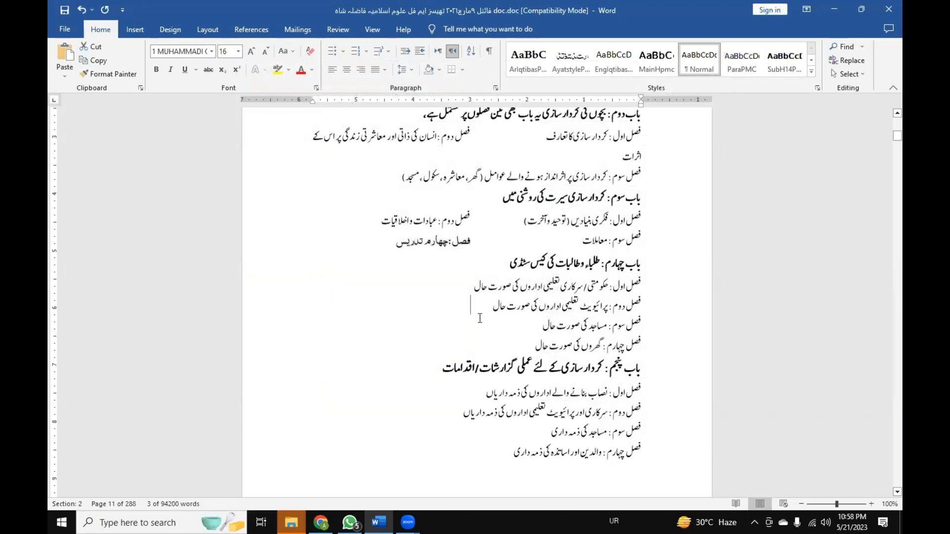
left_click_drag(397, 244, 468, 244)
key("ctrl+alt+shift+m")
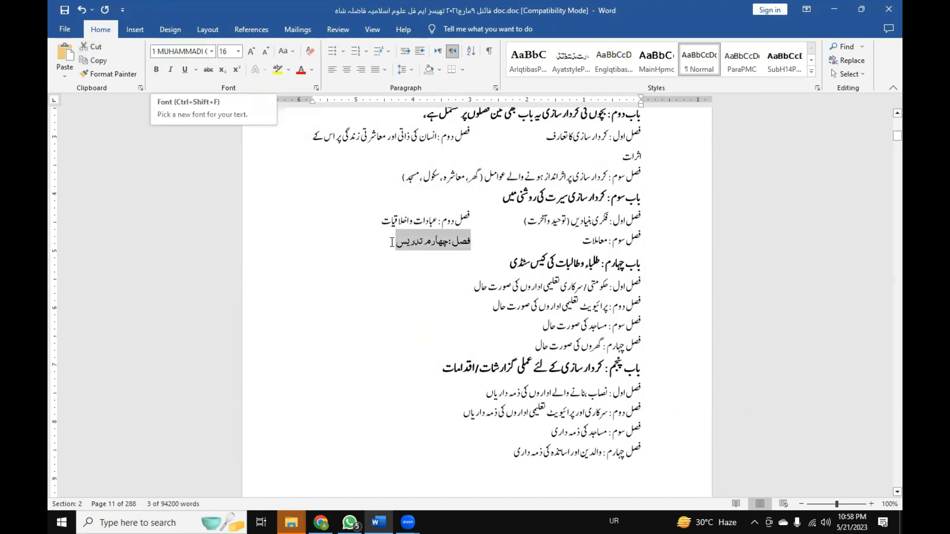
left_click(436, 278)
left_click_drag(387, 245, 469, 242)
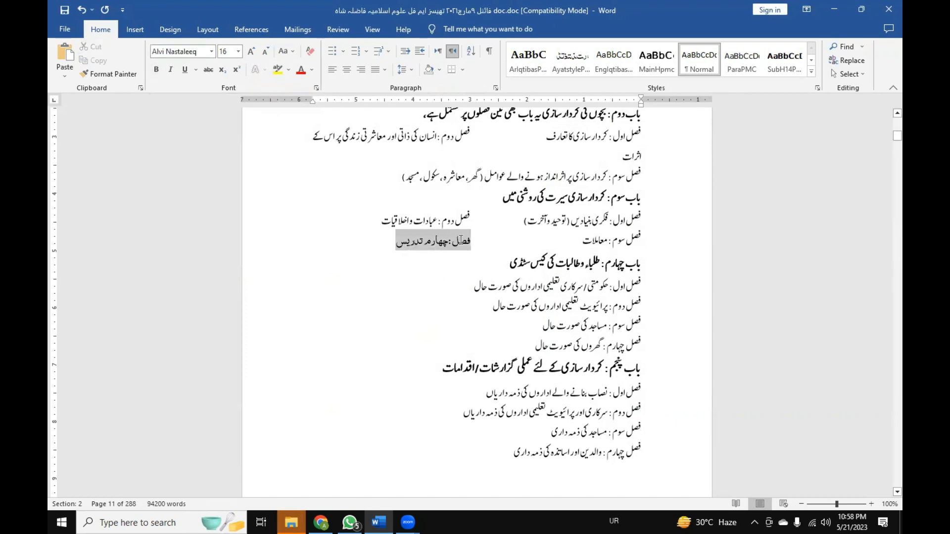
key("ctrl+alt+shift+m")
left_click(398, 243)
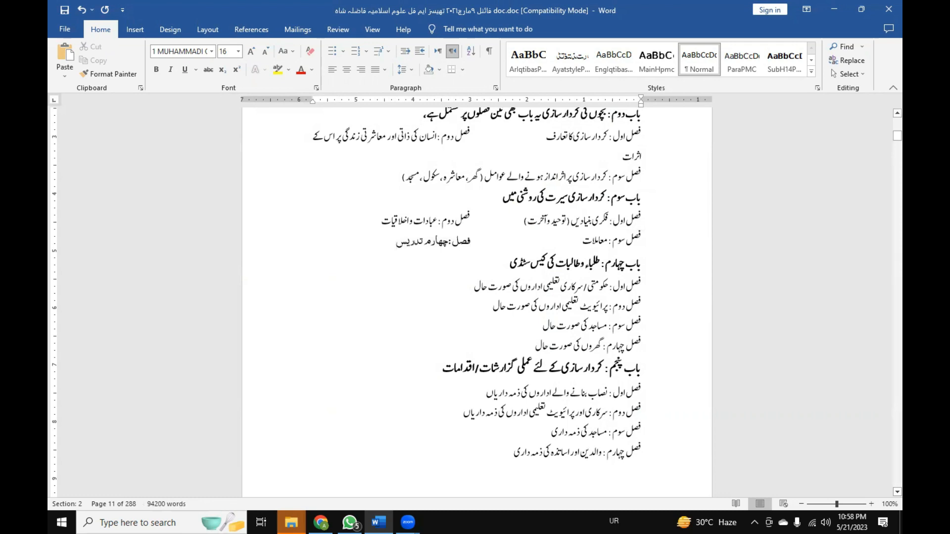
Switch to Chrome, find Surah Al-Baqarah verse 5 on noblequran.org in a new tab and copy its Arabic text.
left_click(321, 523)
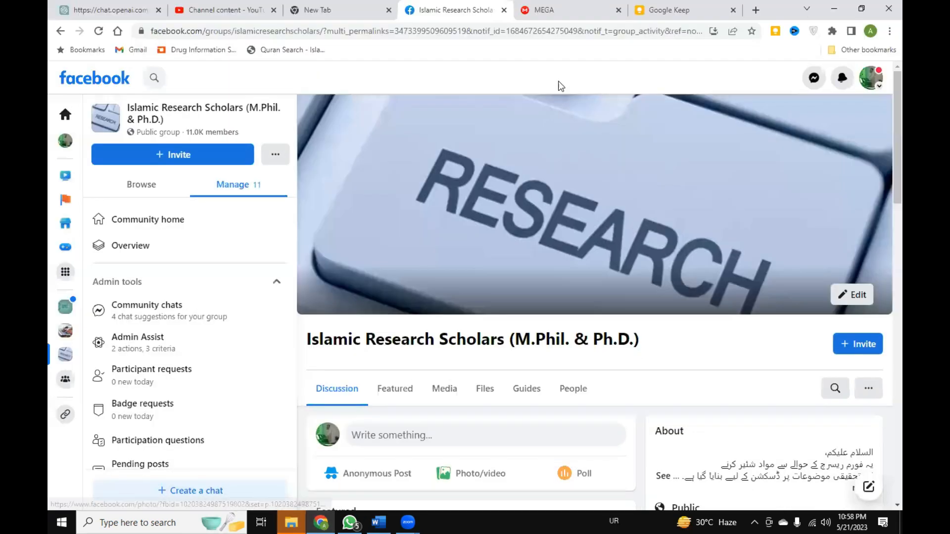
left_click(756, 10)
left_click(398, 251)
type("با")
key("BackSpace")
key("BackSpace")
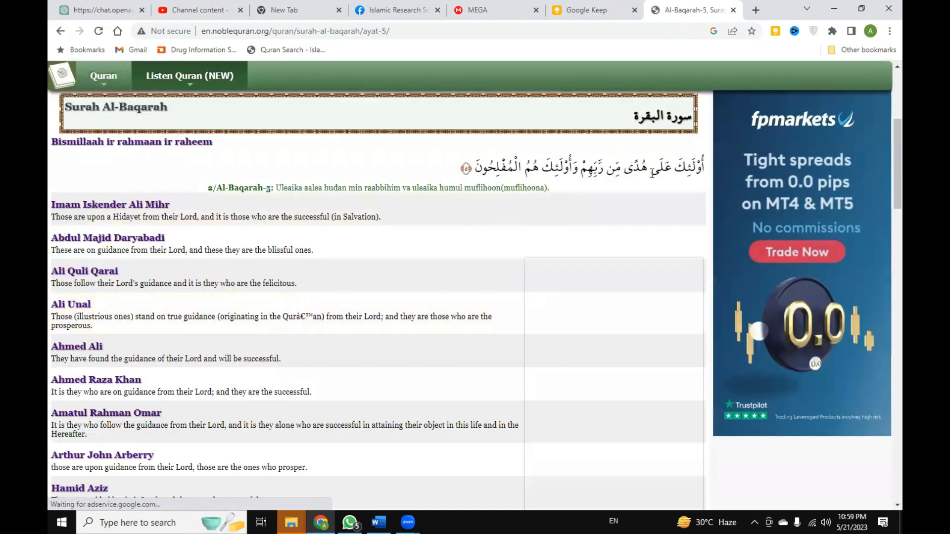
left_click_drag(476, 167, 705, 170)
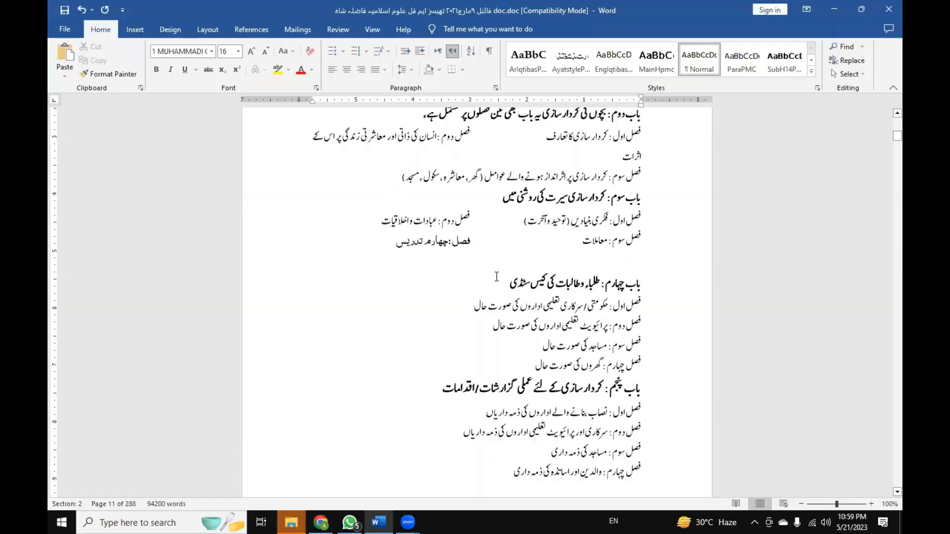
Switch back to Word, paste the verse as text only below فصل سوم : معاملات and apply the 1 MUHAMMADI QURANIC font.
key("alt+Tab")
right_click(616, 262)
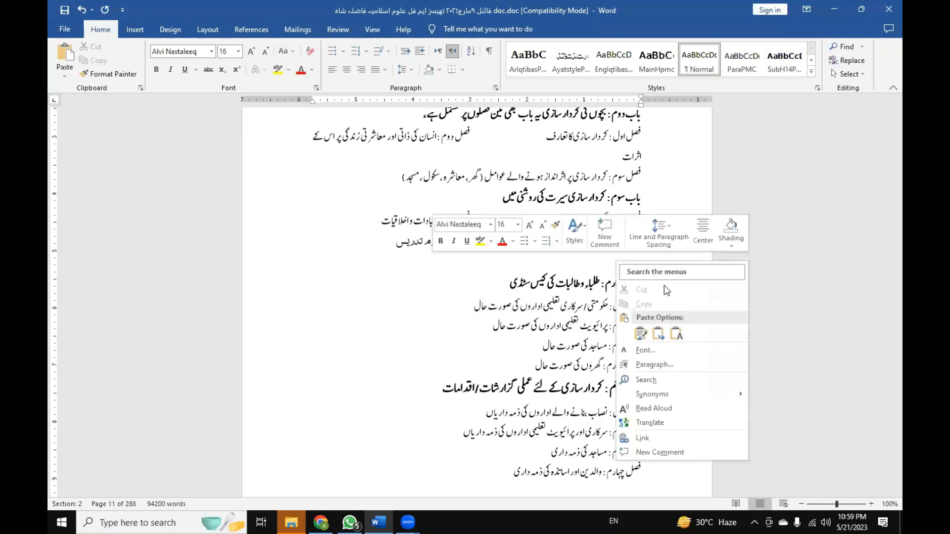
left_click(679, 343)
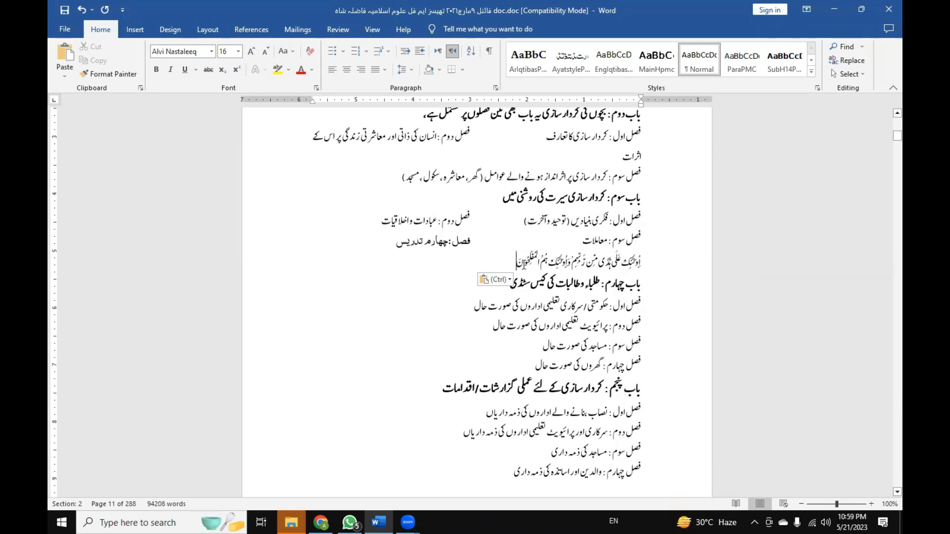
left_click_drag(517, 262, 643, 261)
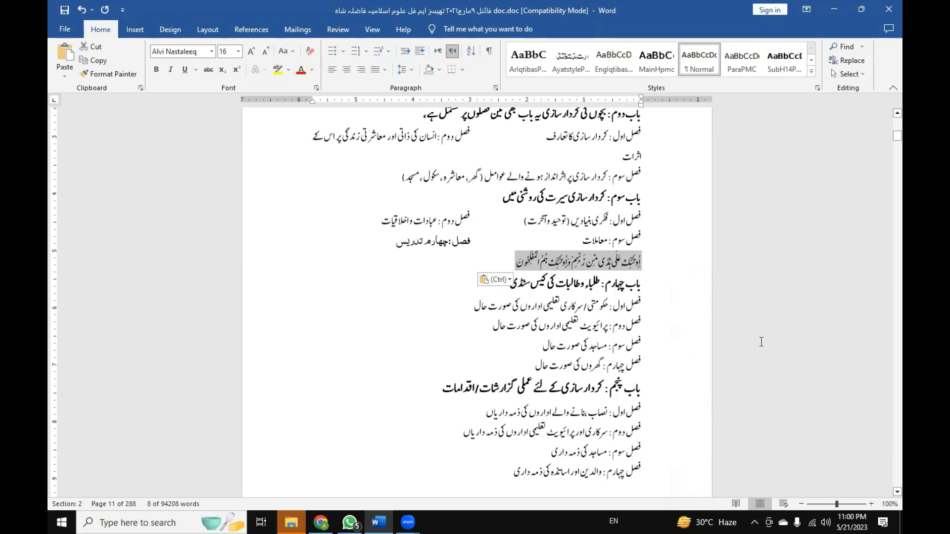
key("ctrl+z")
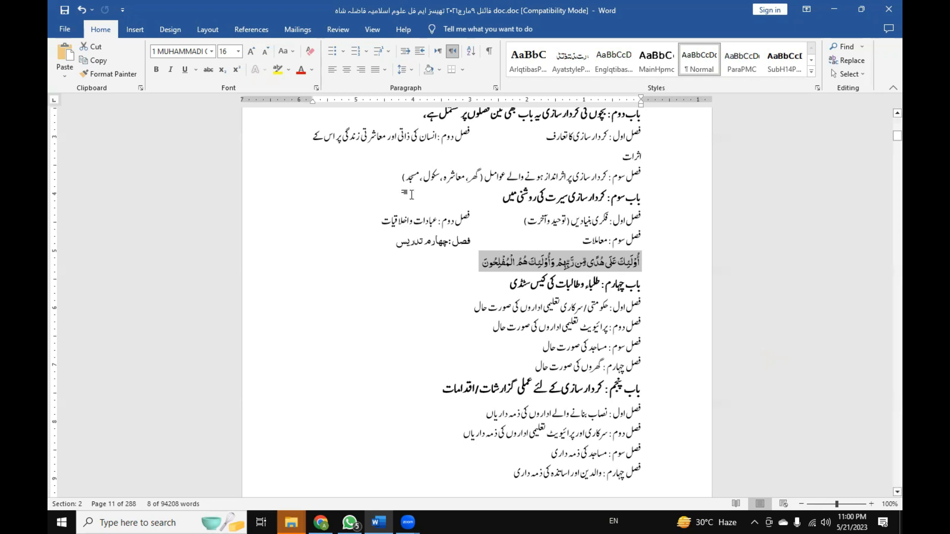
Open the keyboard shortcut customization in the Word options and select Alvi Nastaleeq from the Fonts category.
left_click(55, 26)
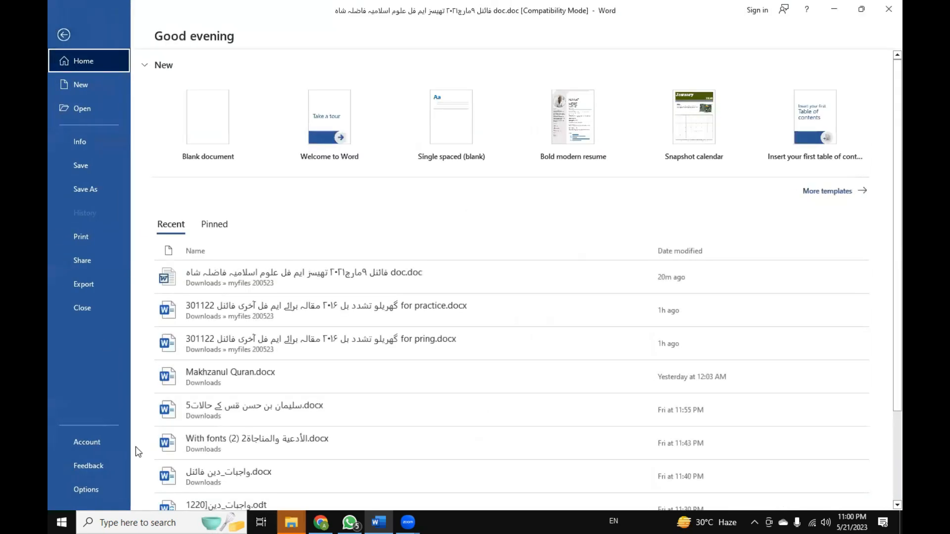
left_click(113, 483)
left_click(285, 198)
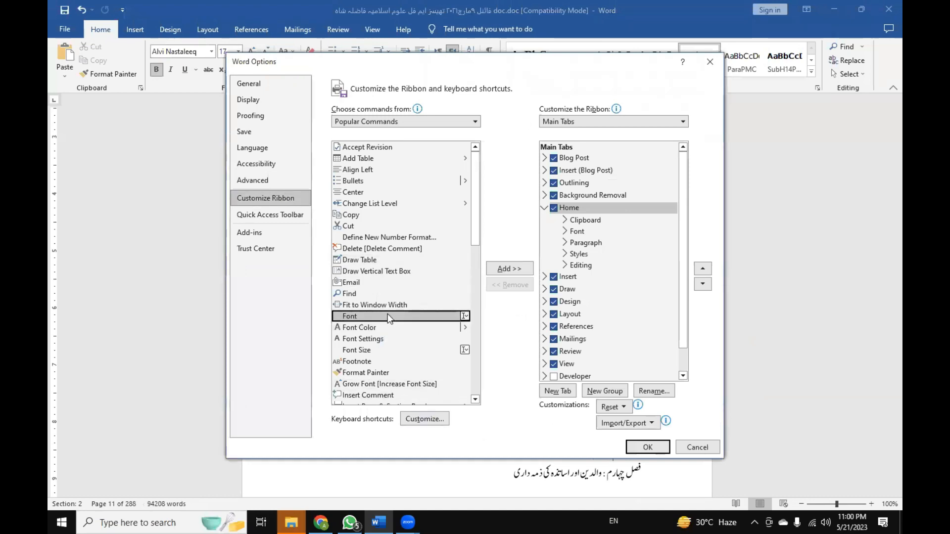
left_click(423, 418)
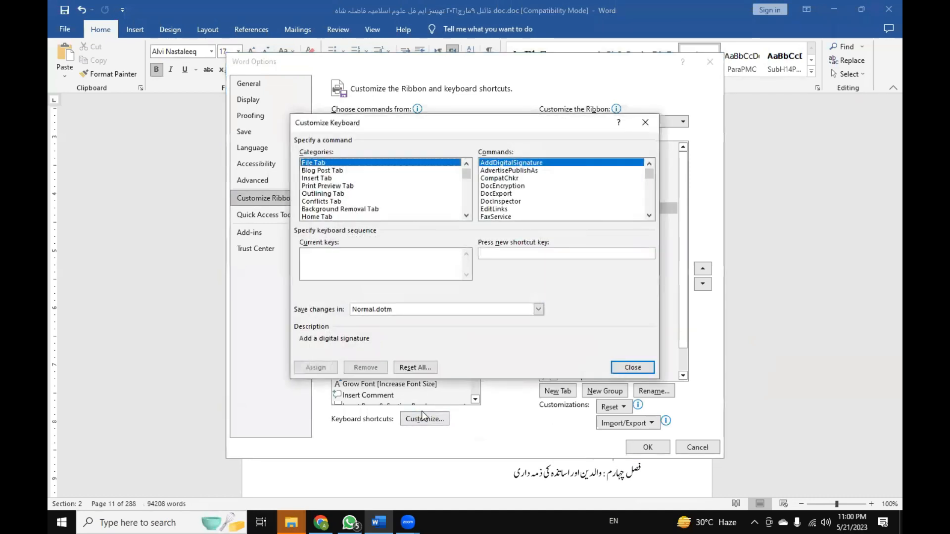
scroll(333, 203, "down", 6)
scroll(333, 203, "down", 3)
left_click(332, 202)
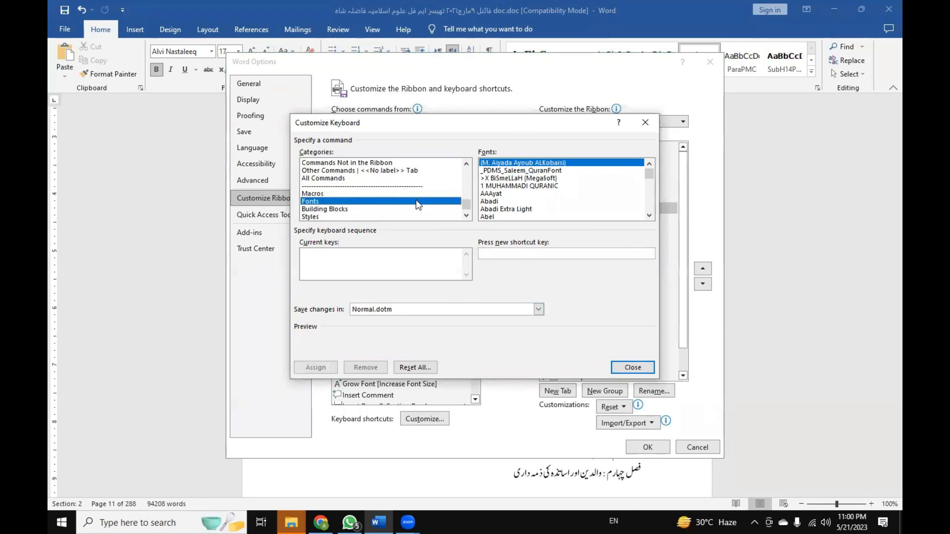
left_click(516, 204)
scroll(516, 203, "down", 5)
scroll(515, 204, "down", 5)
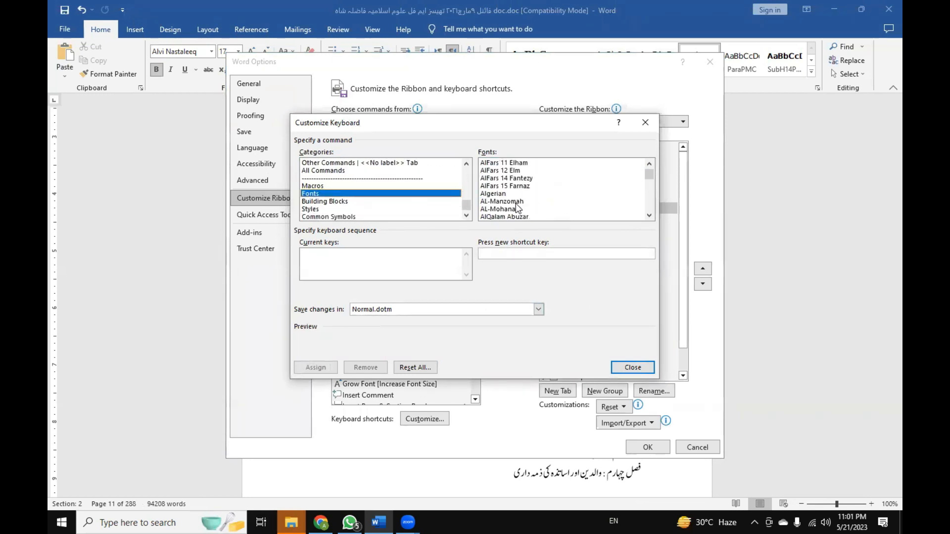
scroll(516, 198, "down", 2)
left_click(514, 179)
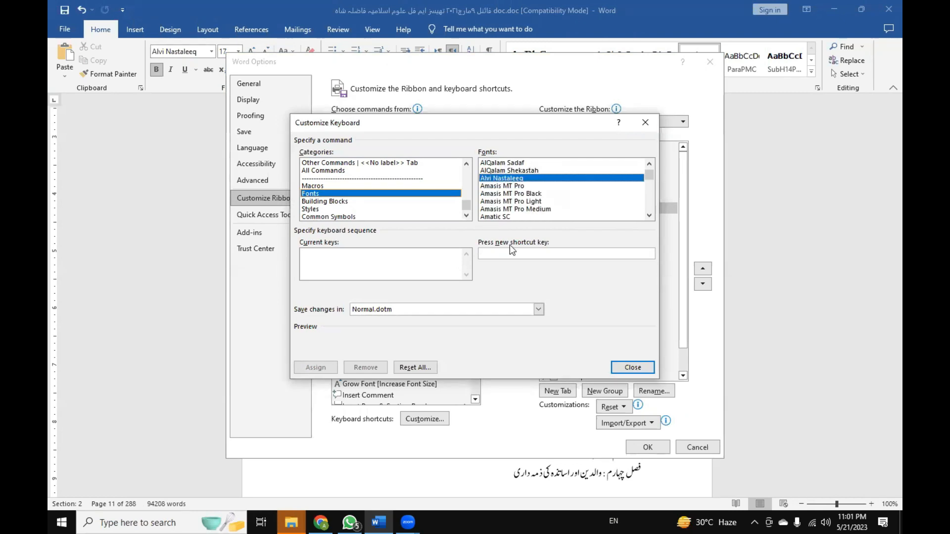
Try Alt+Ctrl+Shift+V, replace it with Alt+Ctrl+Shift+A as the Alvi Nastaleeq shortcut, assign it and confirm the Word options.
left_click(519, 252)
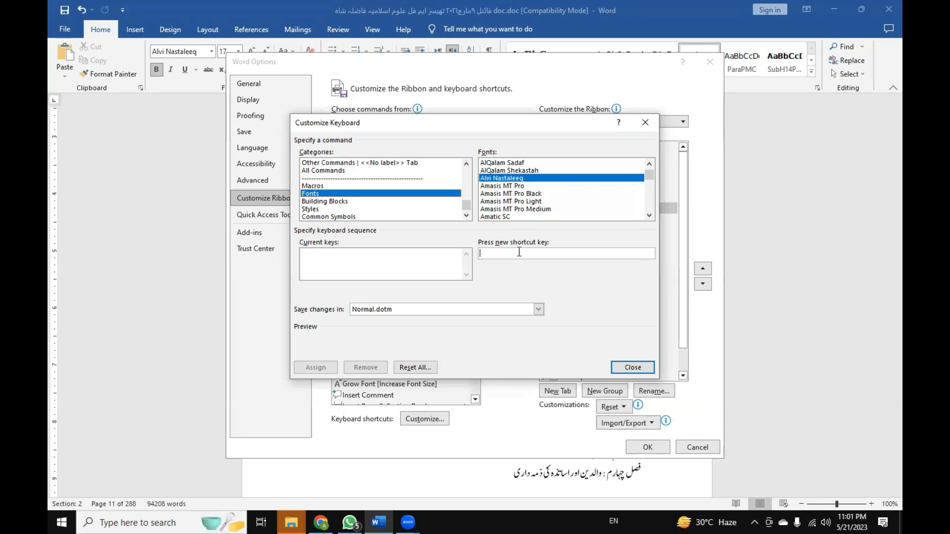
key("ctrl+alt+shift+v")
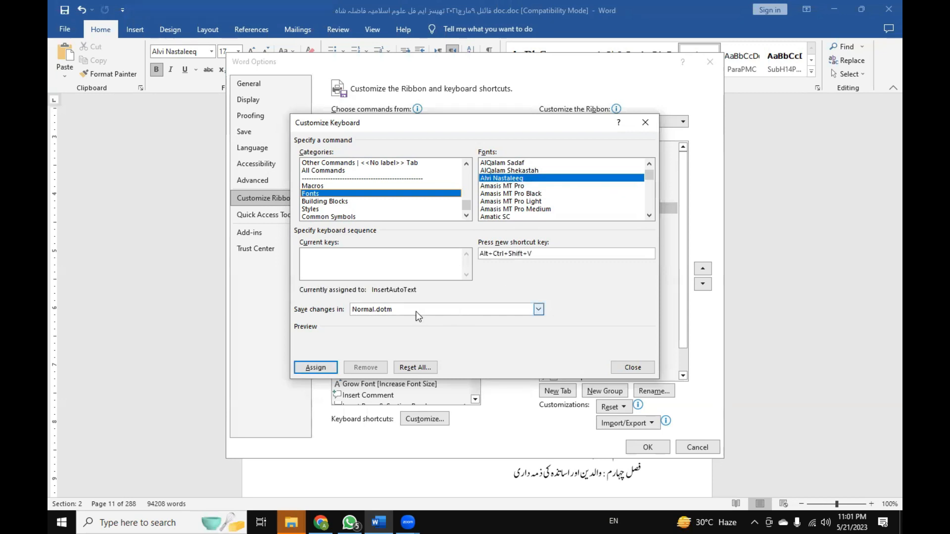
key("BackSpace")
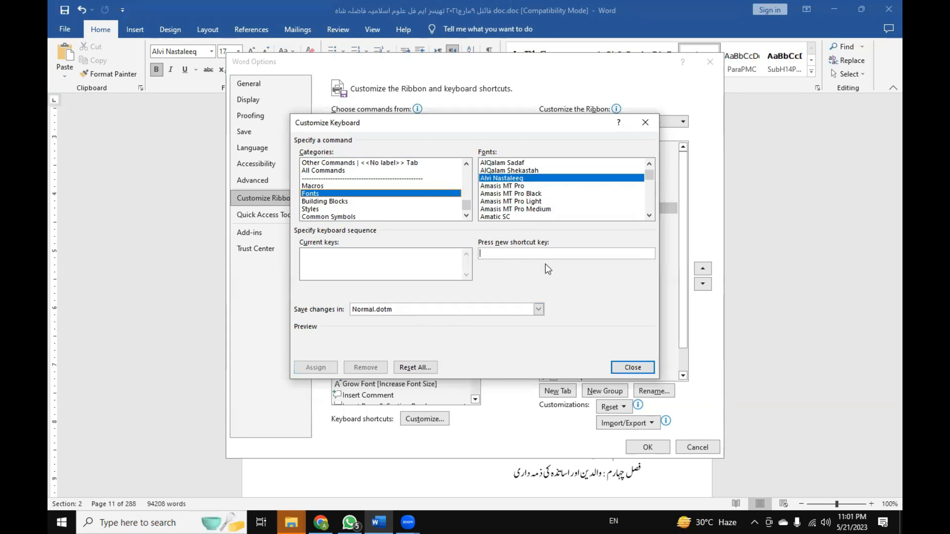
key("ctrl+alt+shift+a")
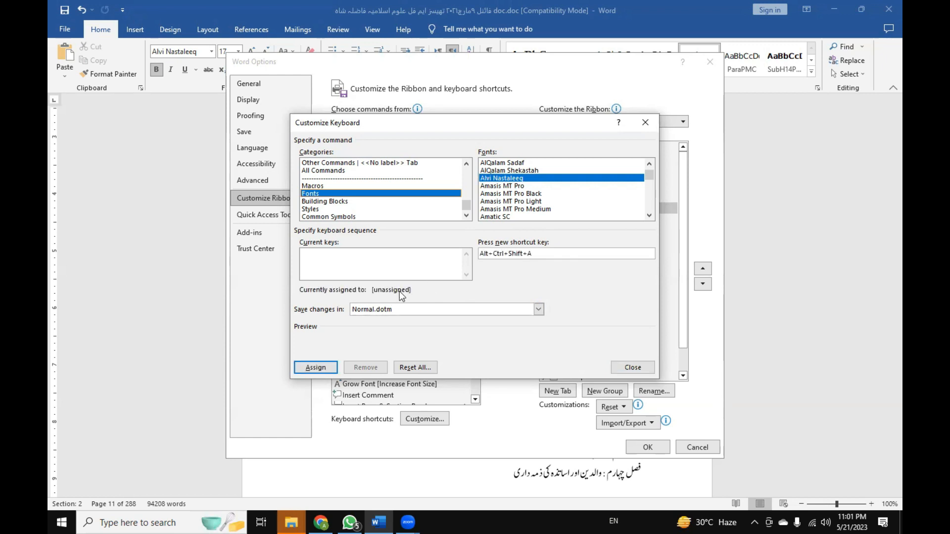
left_click(328, 368)
left_click(631, 370)
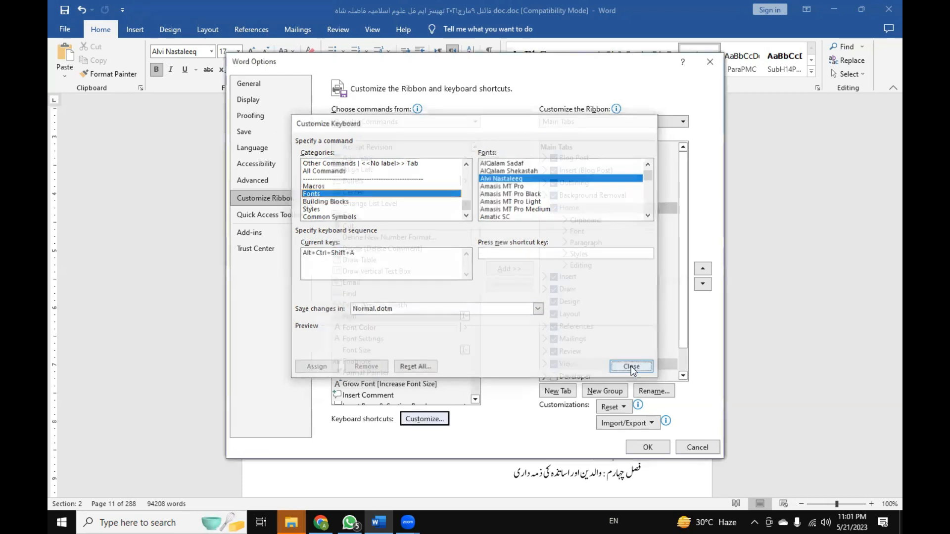
left_click(648, 448)
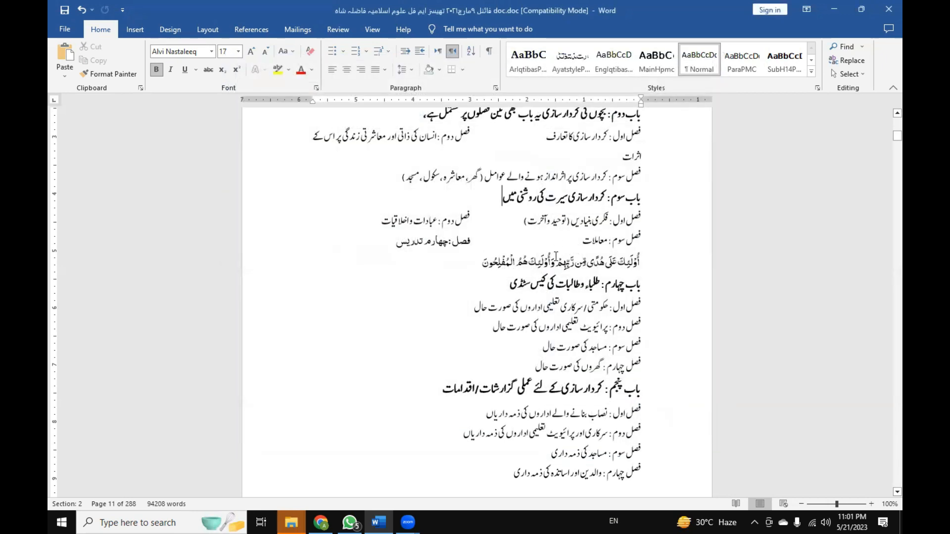
Switch the pasted verse to Alvi Nastaleeq and back to the 1 MUHAMMADI QURANIC font.
triple_click(555, 257)
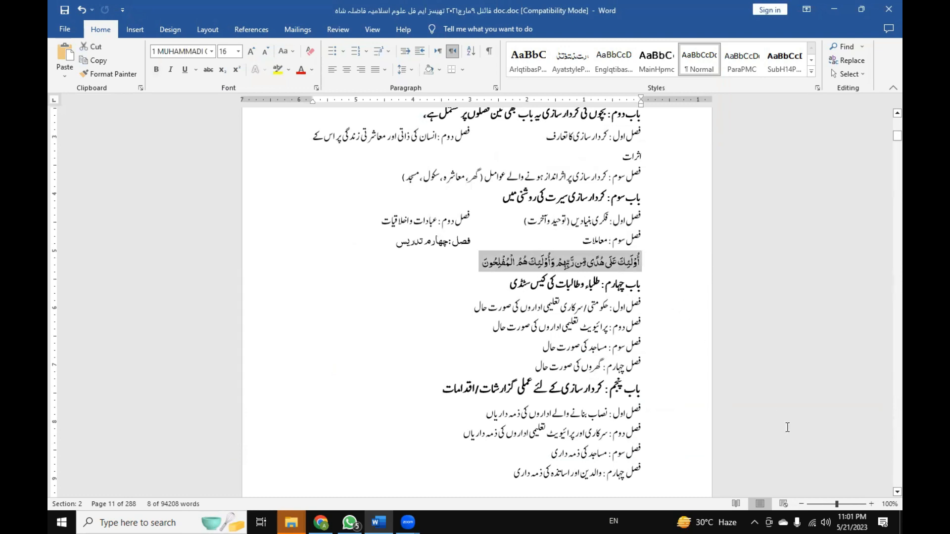
key("alt+1")
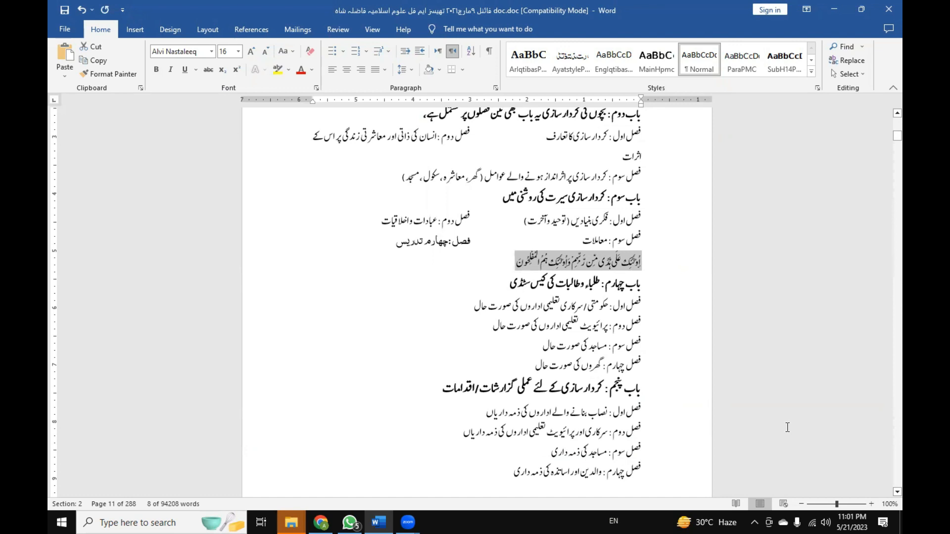
key("ctrl+z")
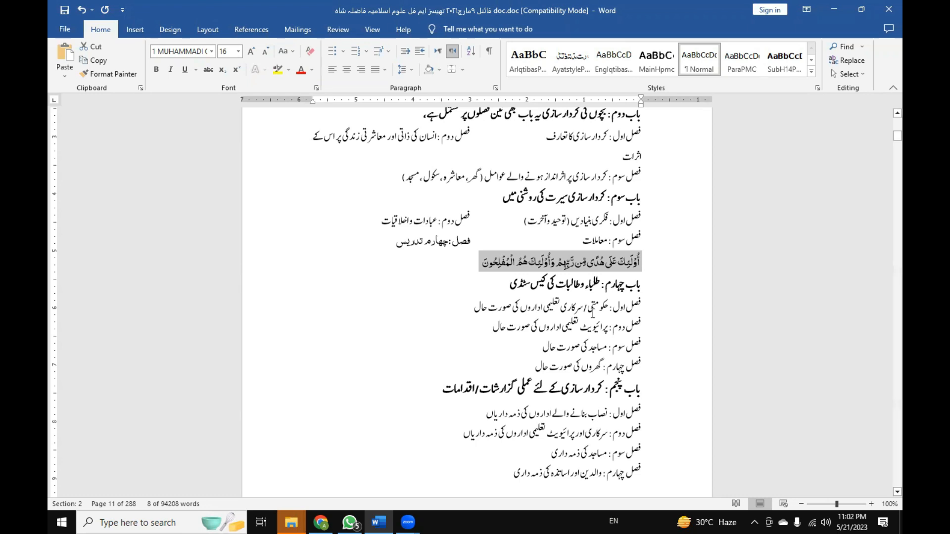
Delete the pasted Quran verse below فصل سوم : معاملات.
left_click(560, 310)
left_click_drag(481, 264, 637, 261)
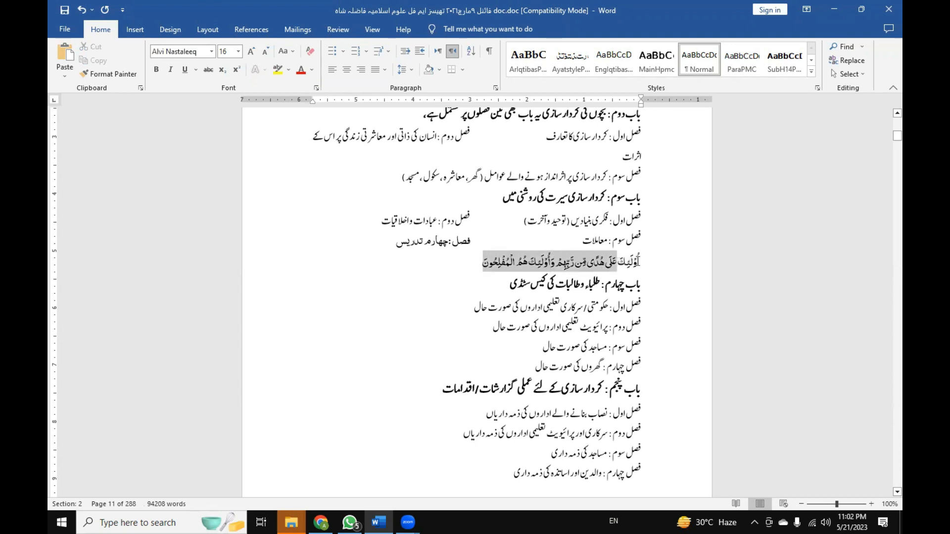
key("Delete")
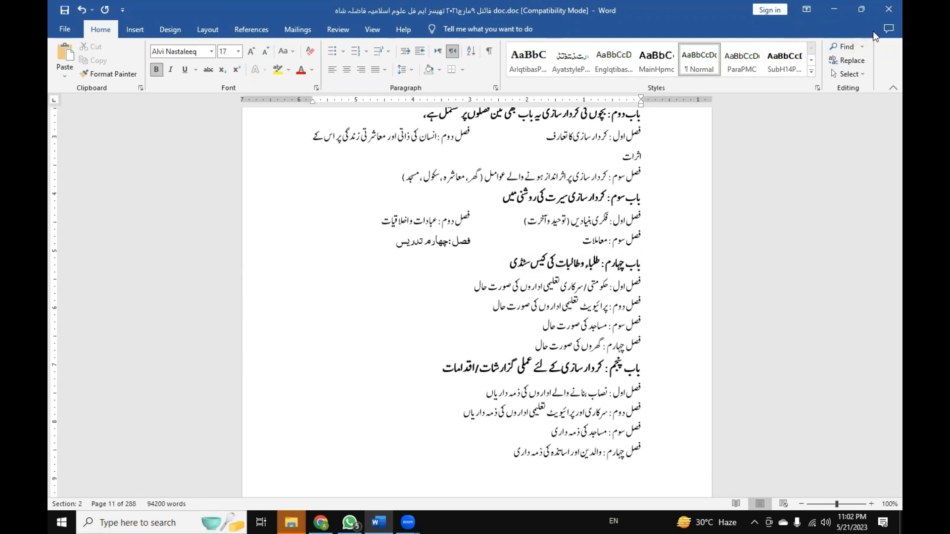
Close the thesis document window.
left_click(882, 12)
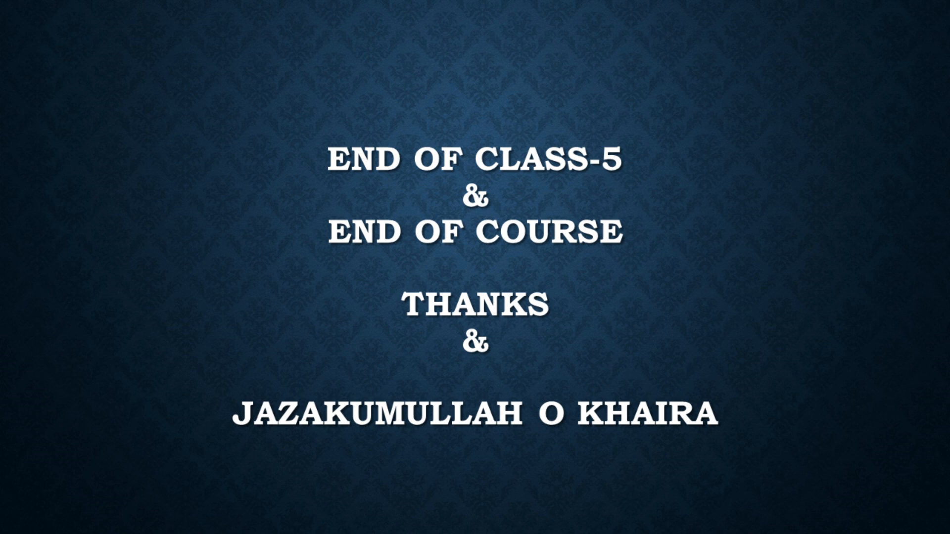